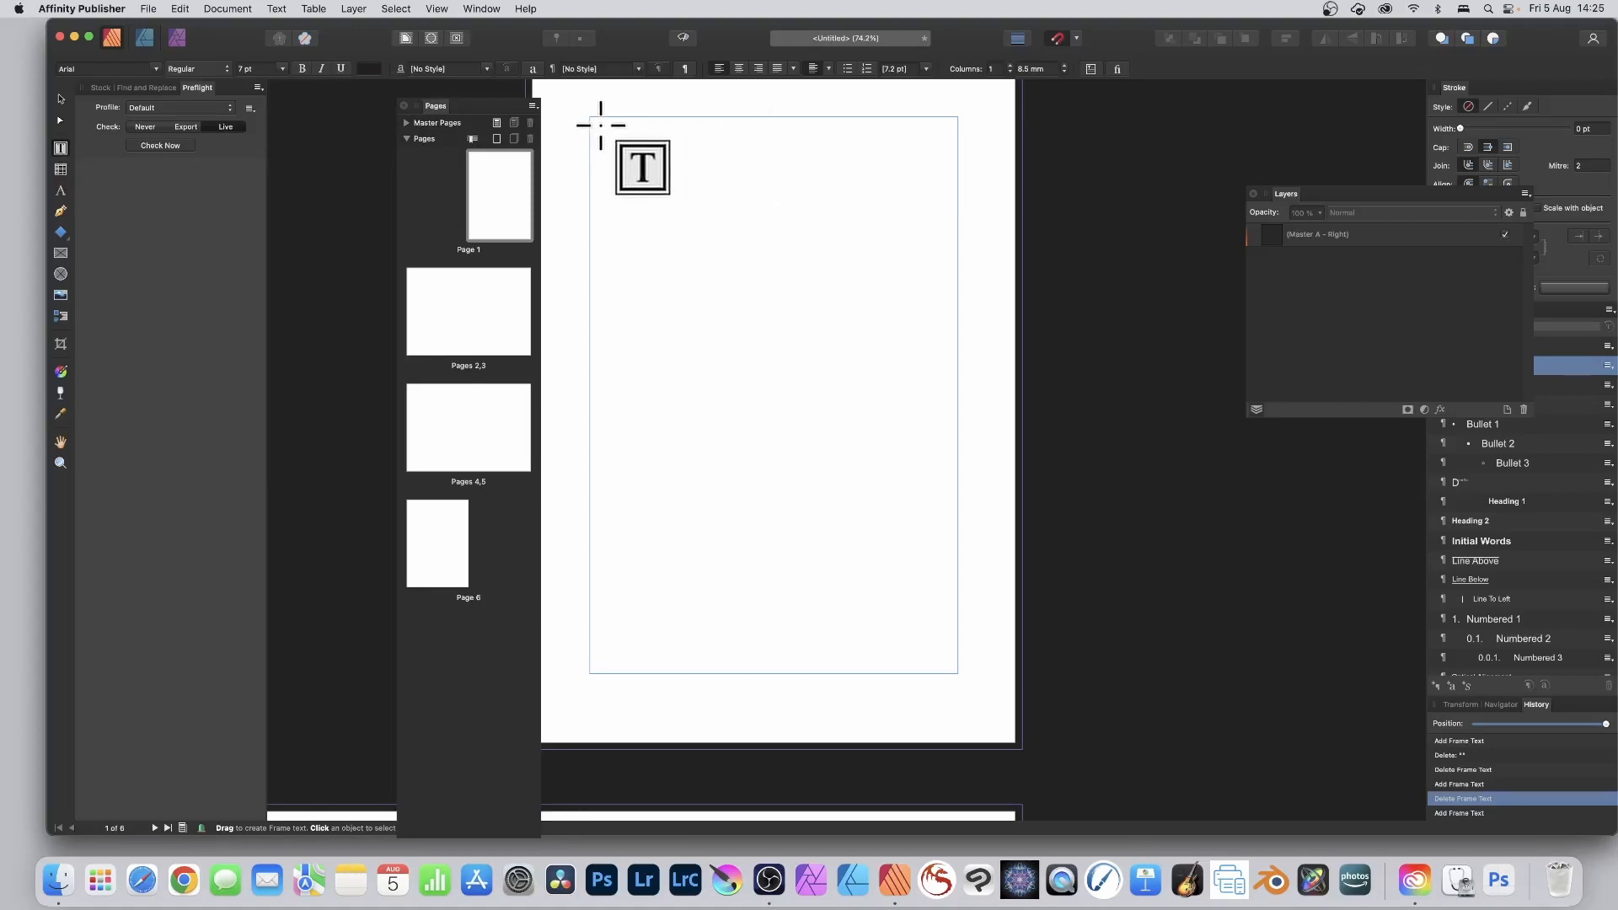
Draw a text frame just inside page 1's margins and fill it with filler text
drag(601, 125, 944, 661)
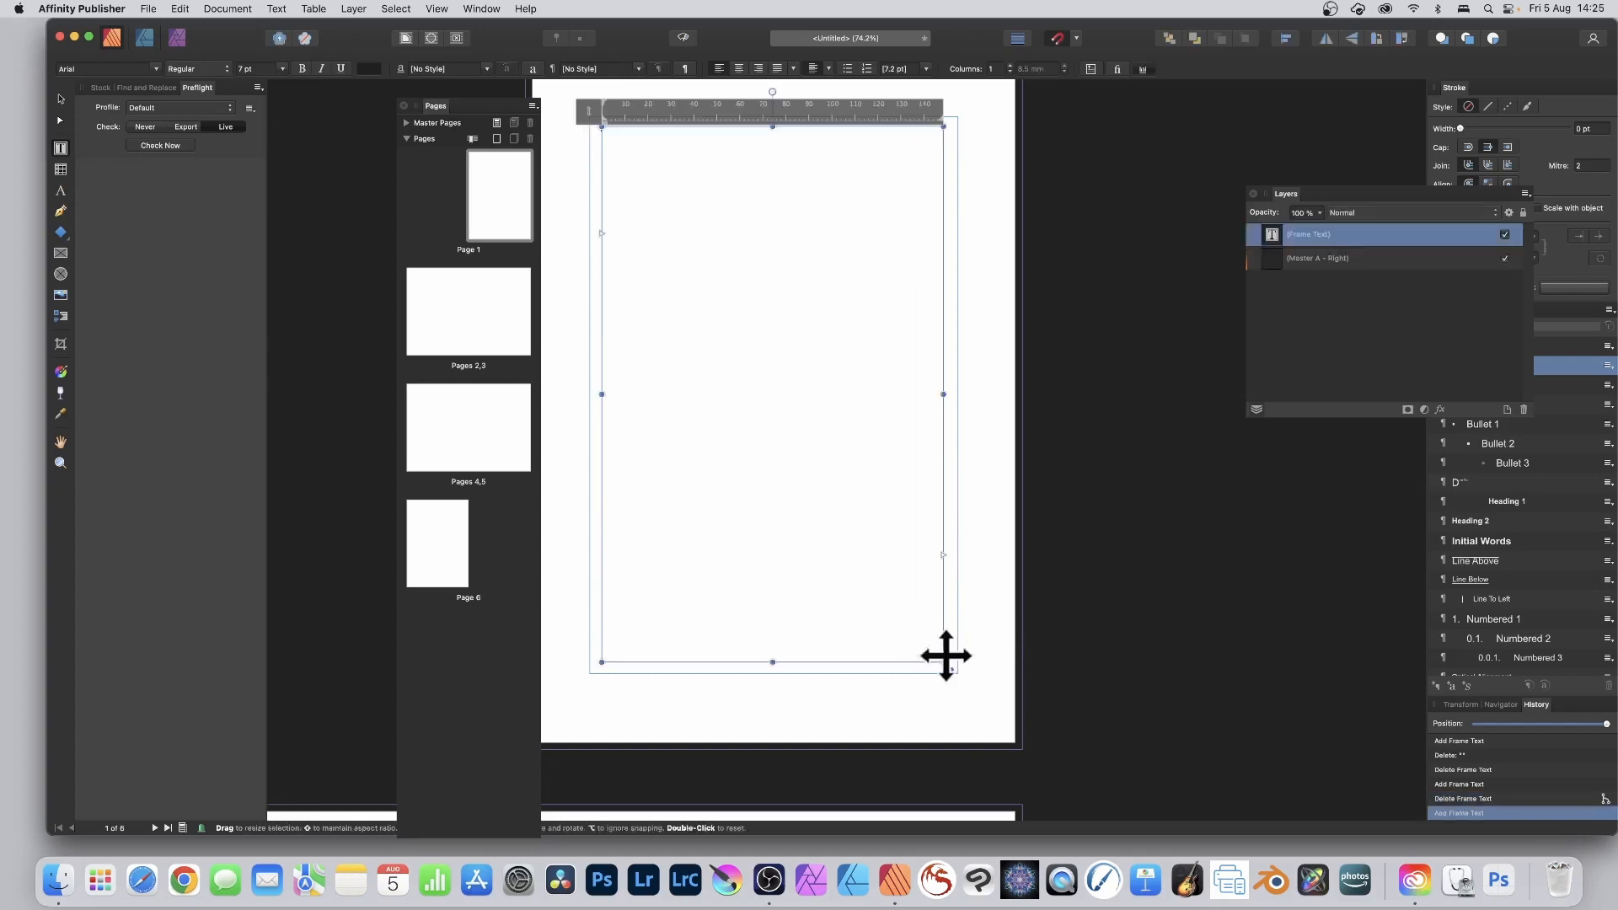
click(277, 8)
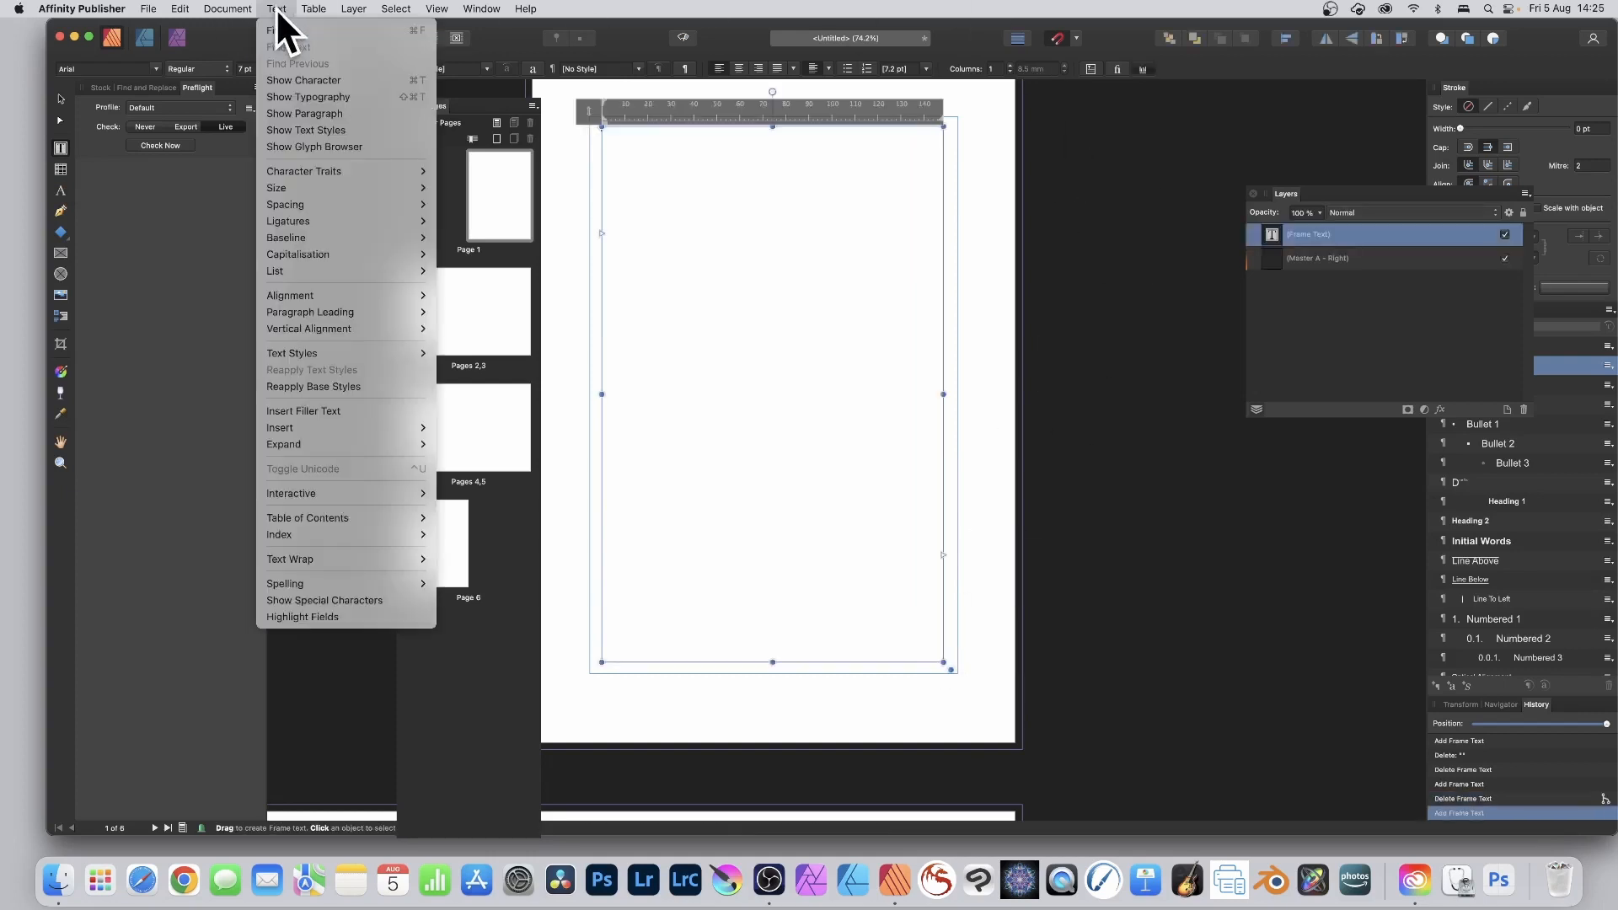
click(293, 412)
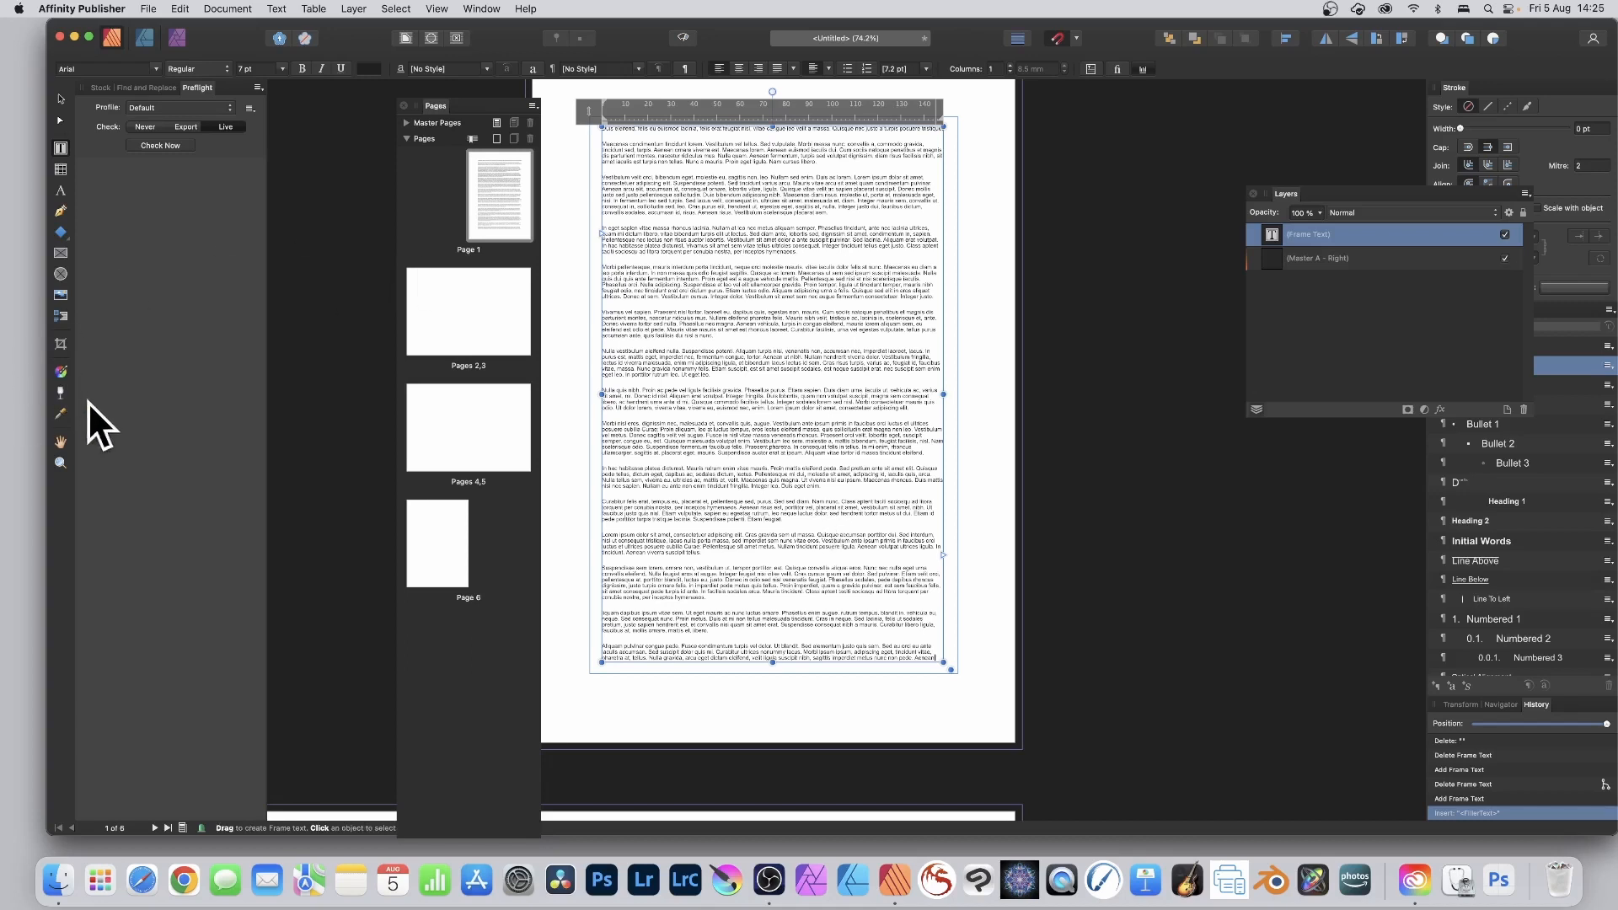
Draw a tall diamond over the centre of the text with the Diamond Tool
click(64, 230)
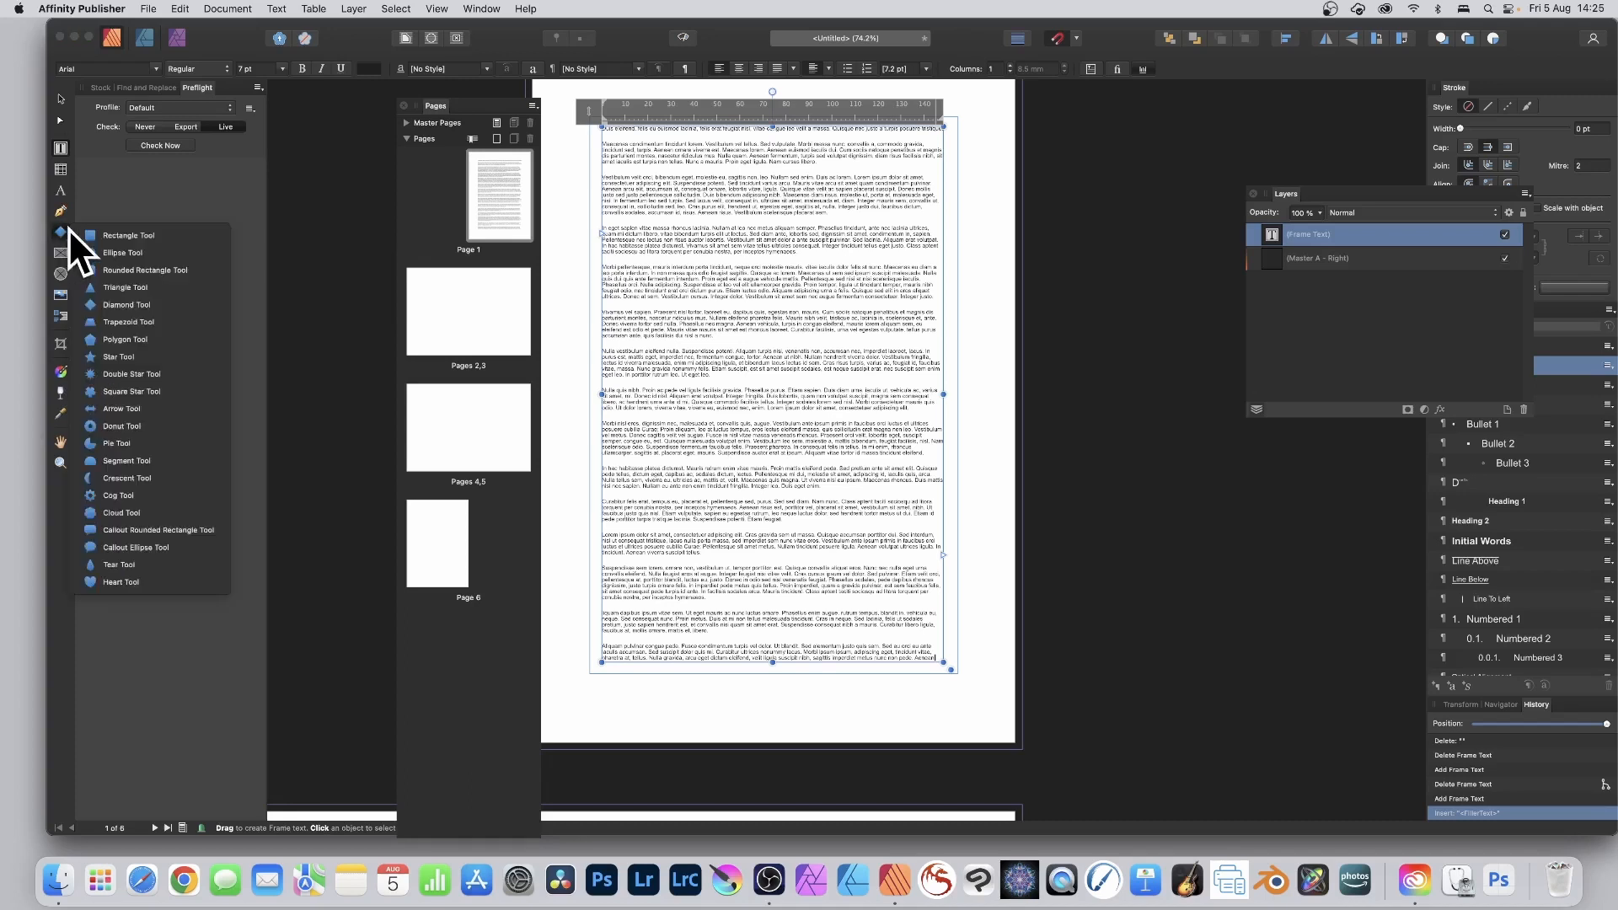
click(135, 303)
drag(681, 160, 877, 639)
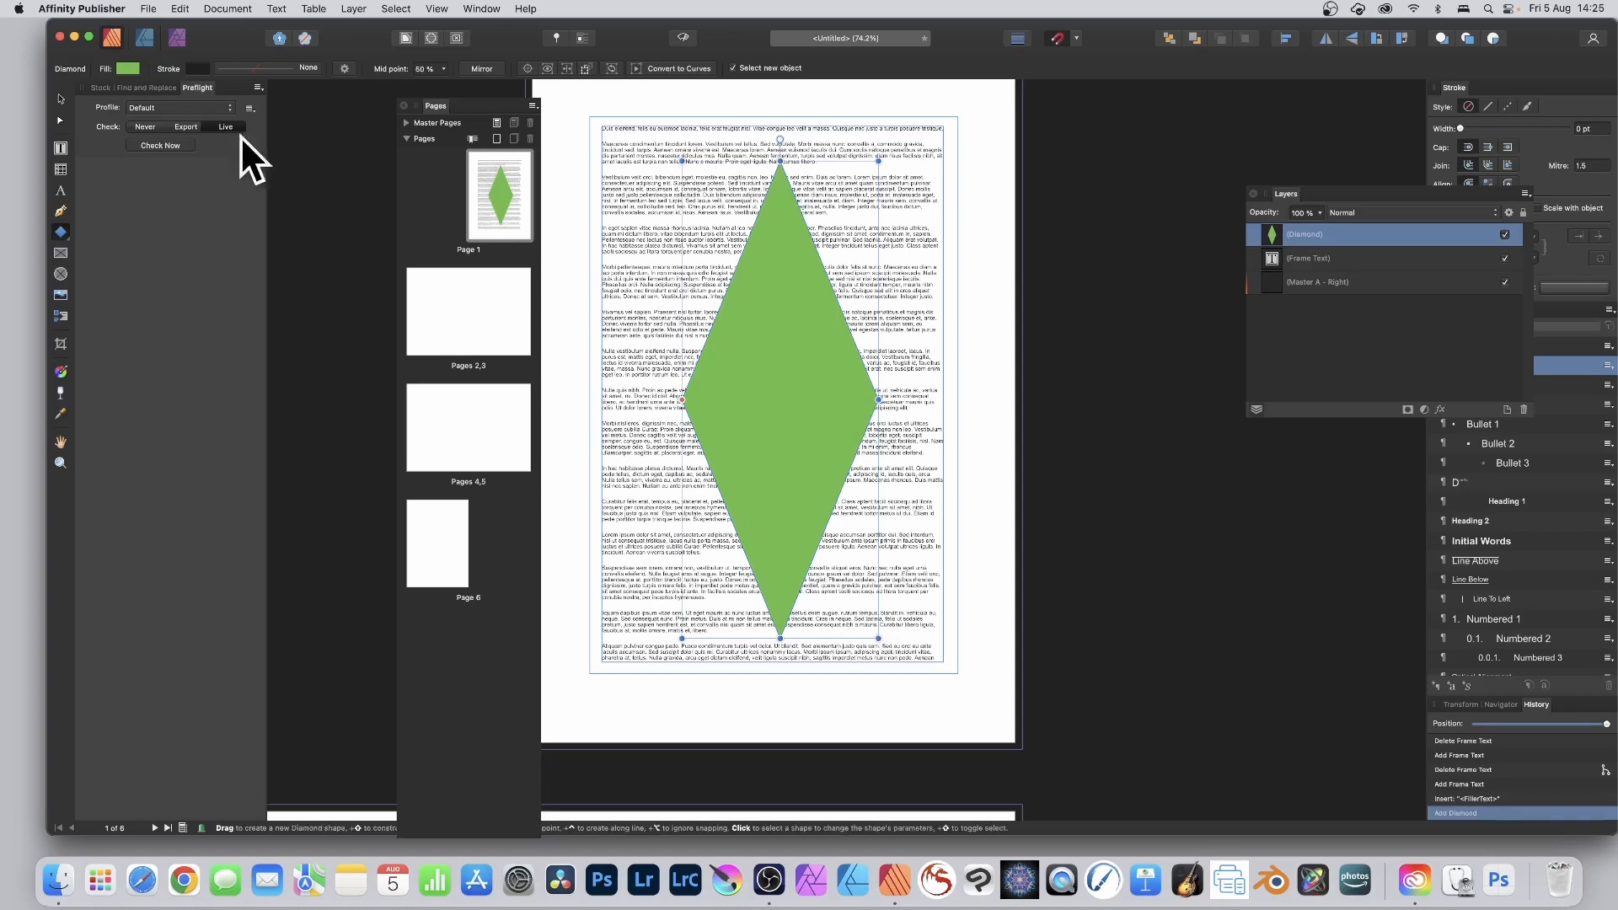
Open the diamond's text wrap settings and try the Jump, None, Square, Tight, Inside and Edge wrap styles
click(406, 38)
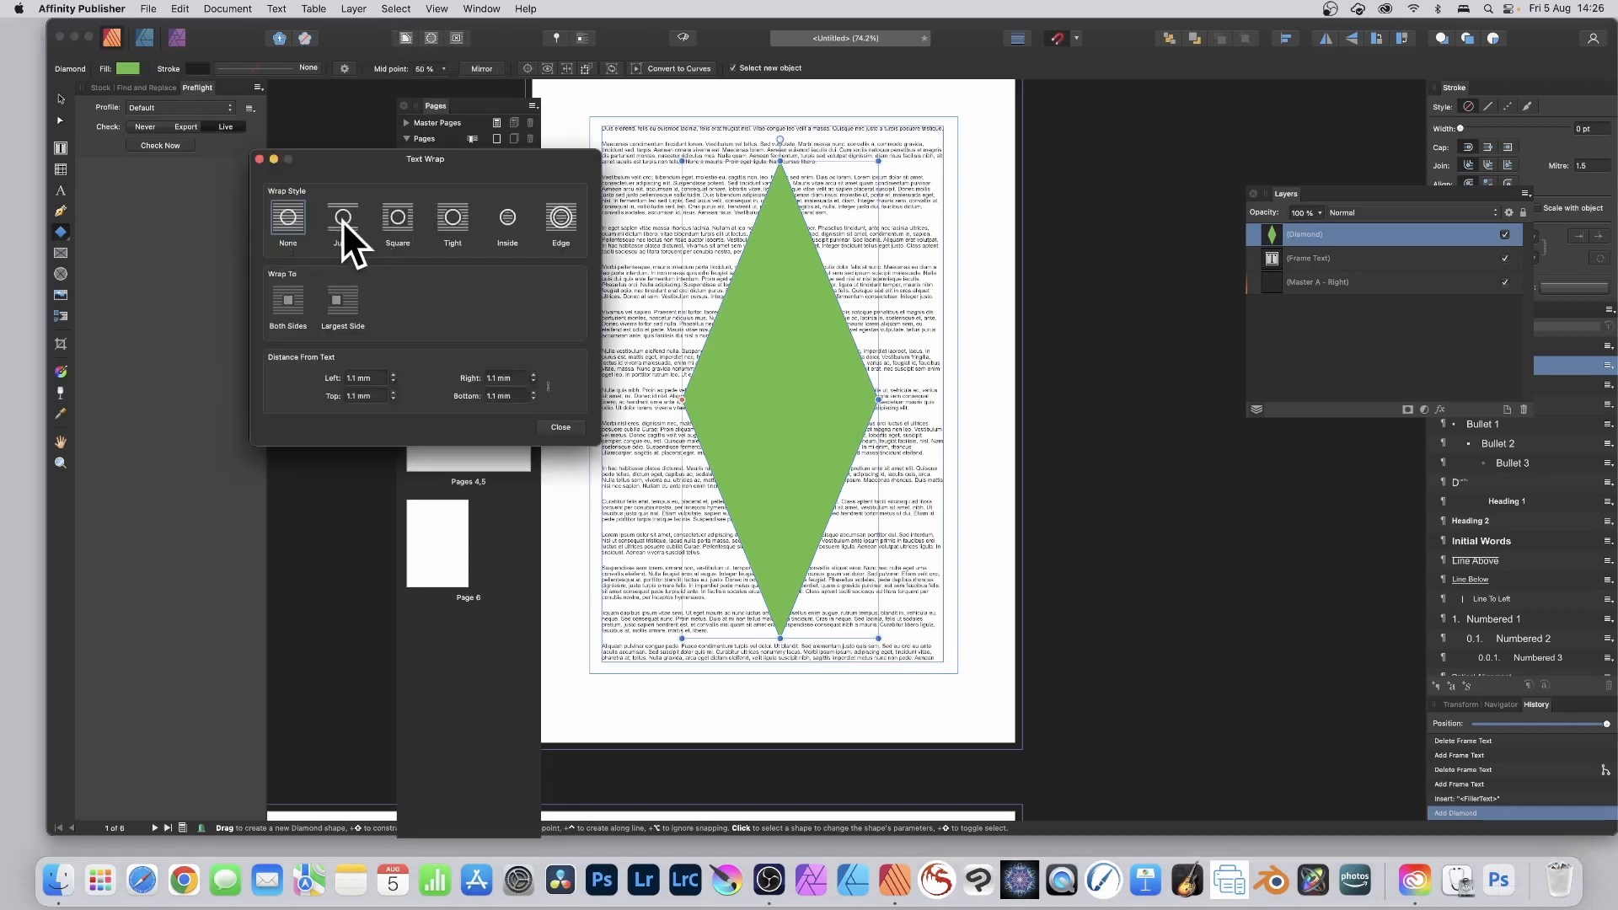
click(343, 219)
click(289, 221)
click(336, 221)
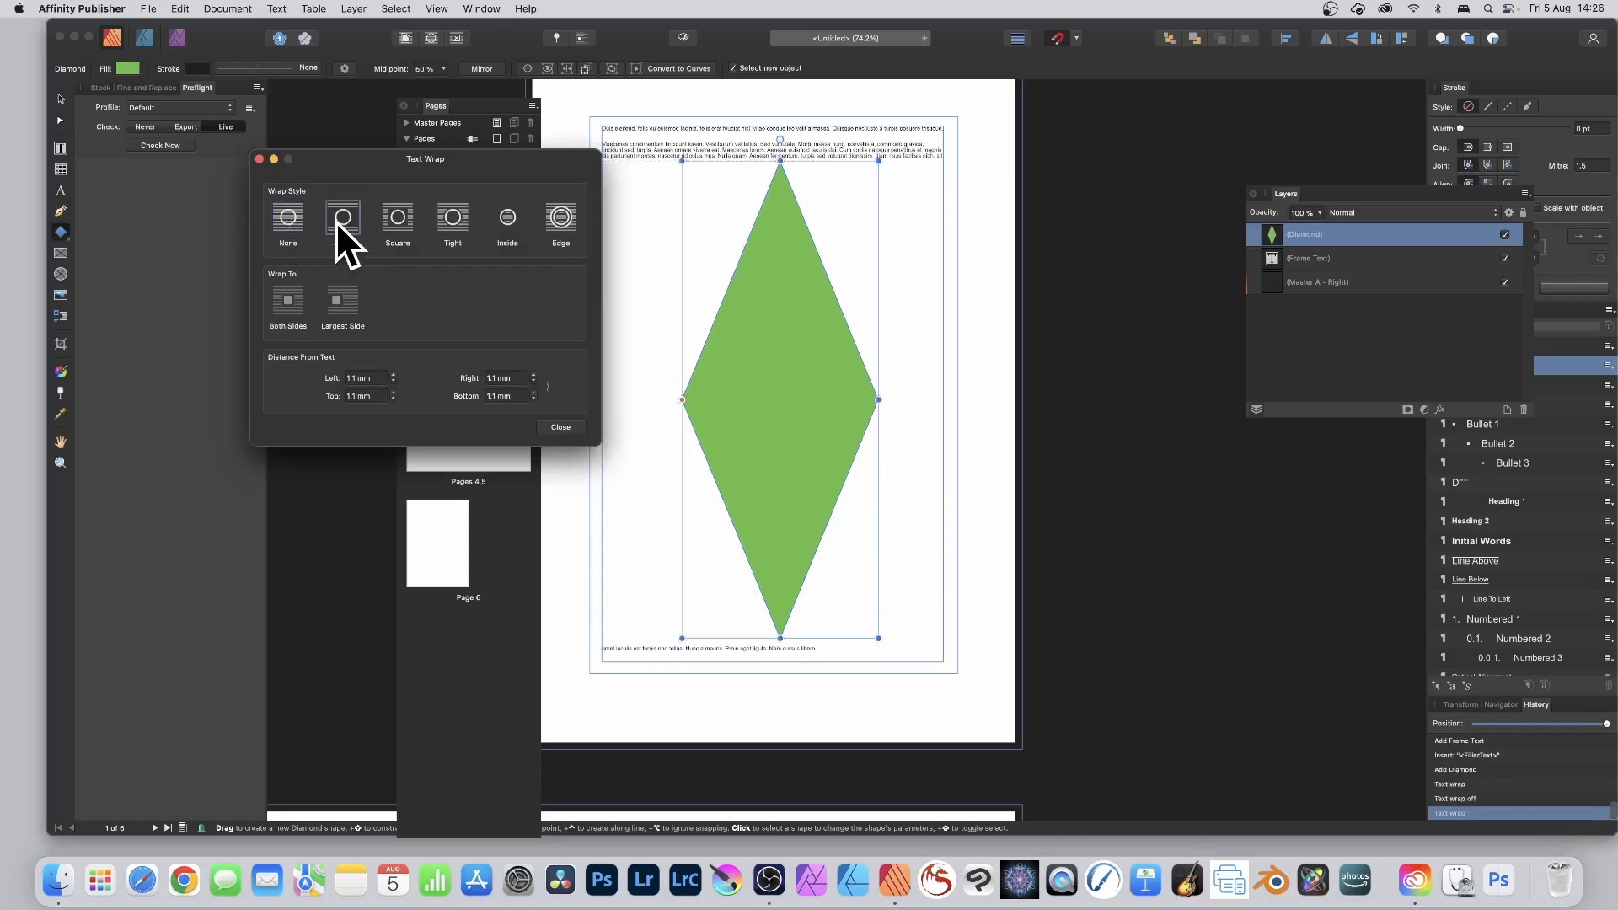
click(398, 221)
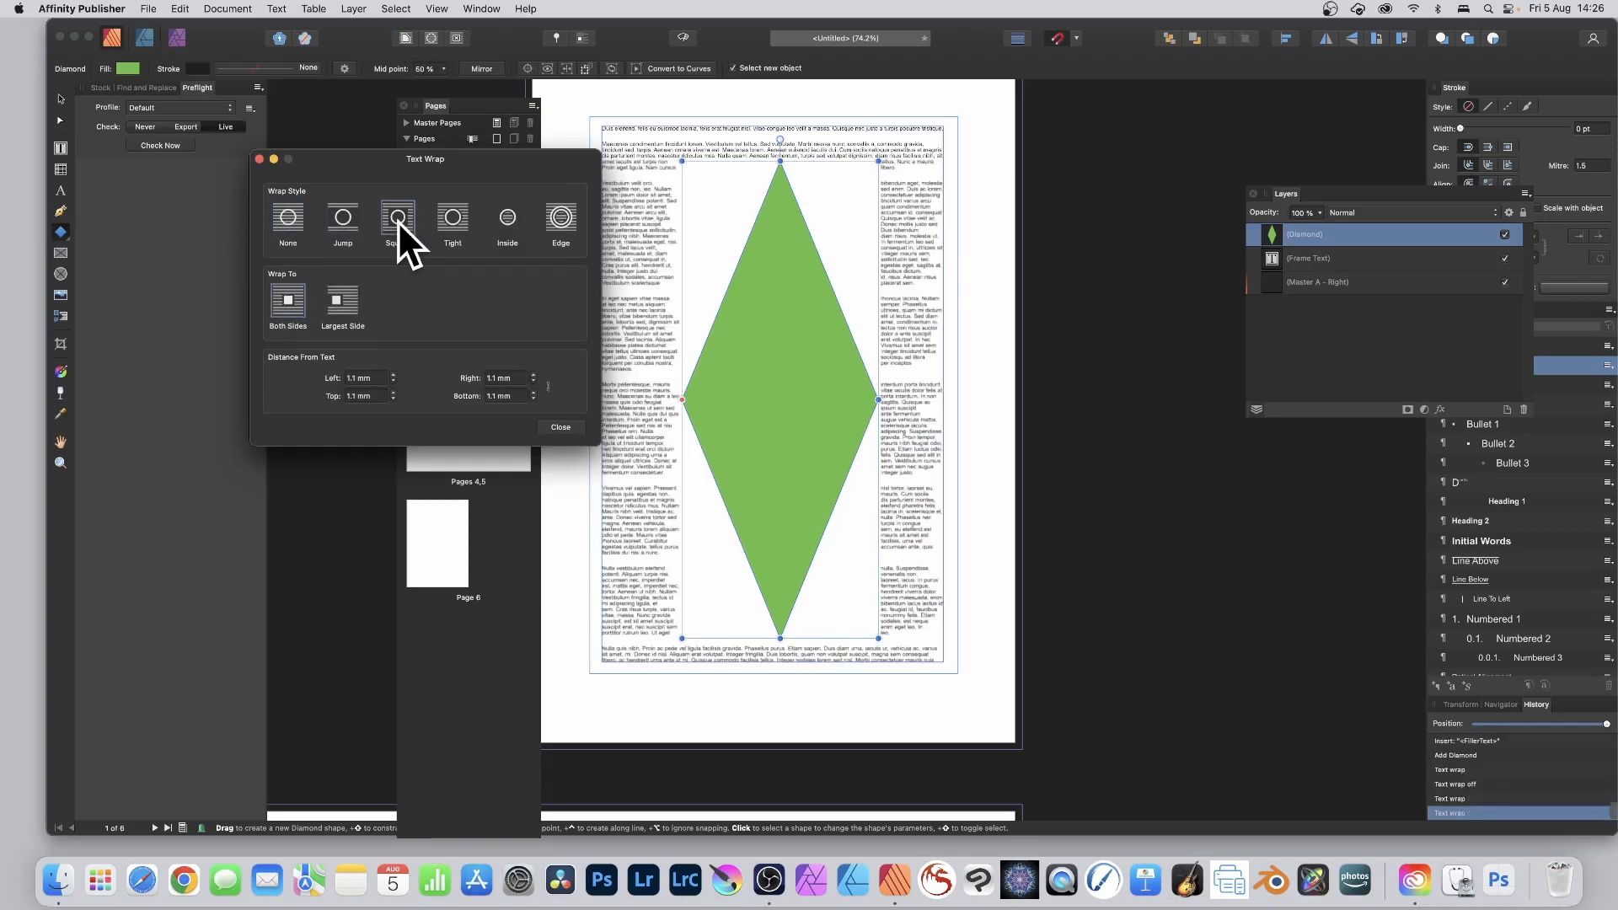
click(452, 221)
click(509, 221)
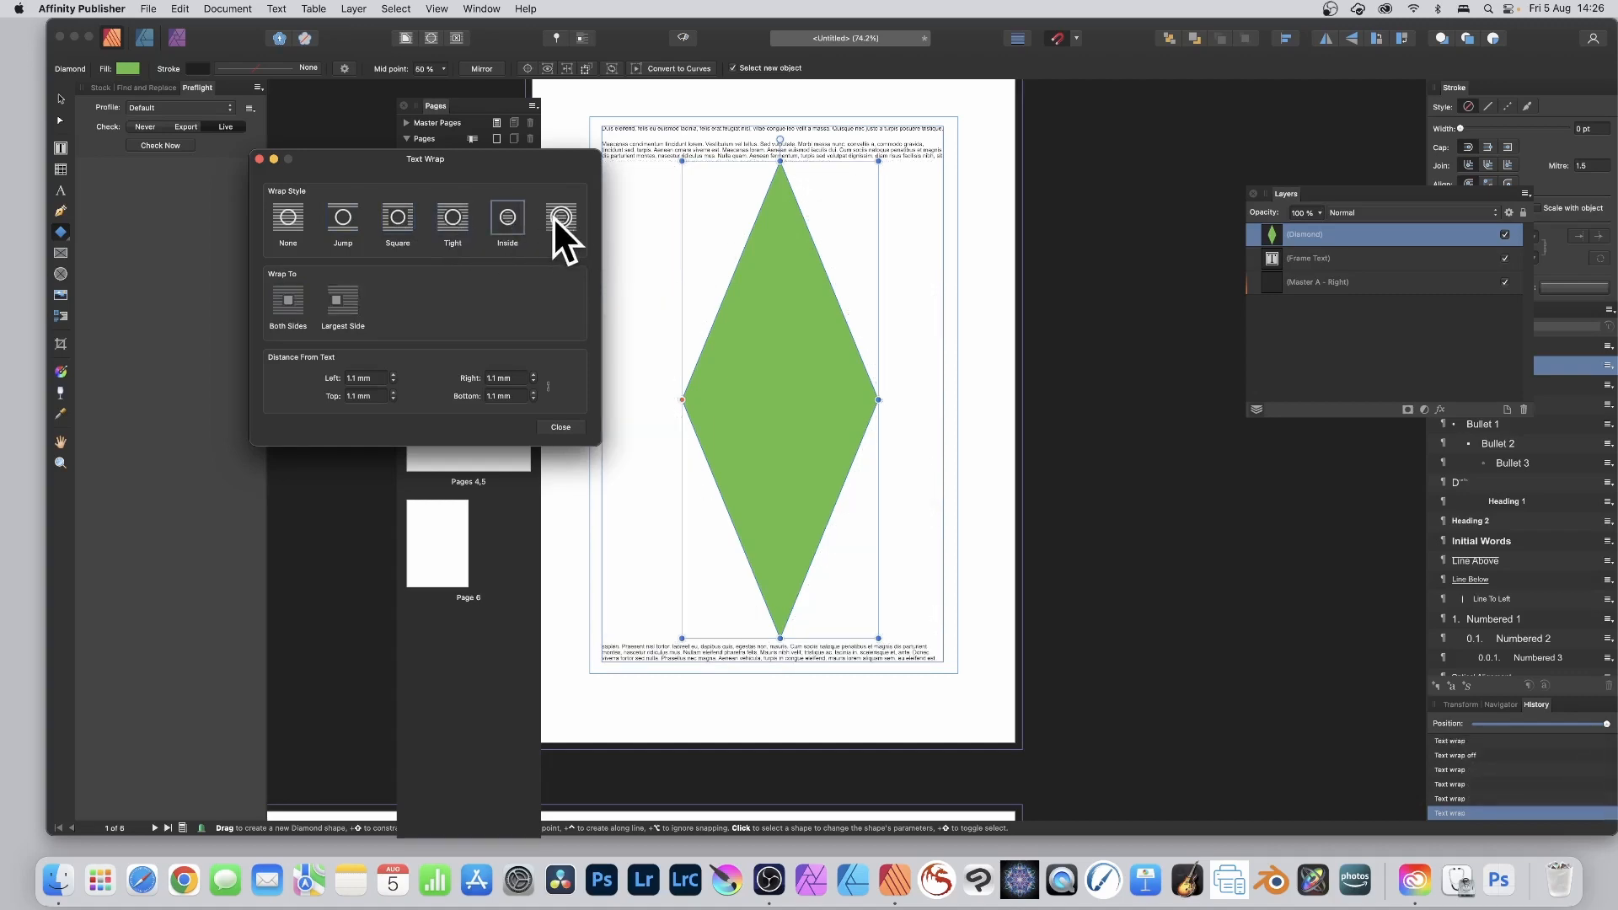
click(569, 215)
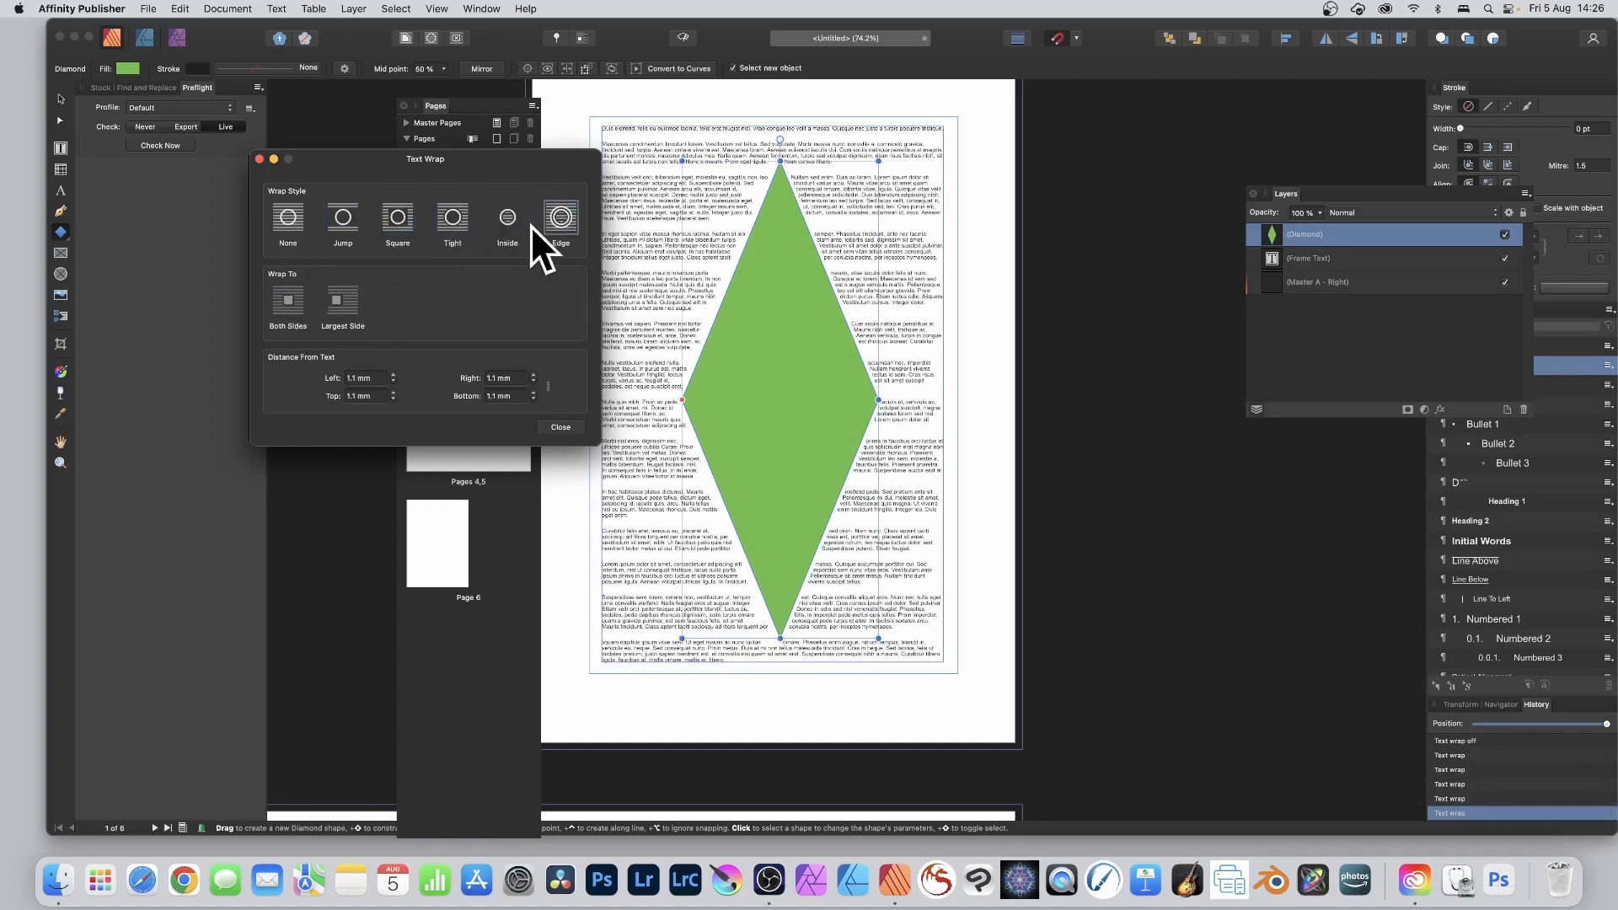
Apply the Tight wrap style to the diamond with a left distance from text of 3 mm
click(458, 223)
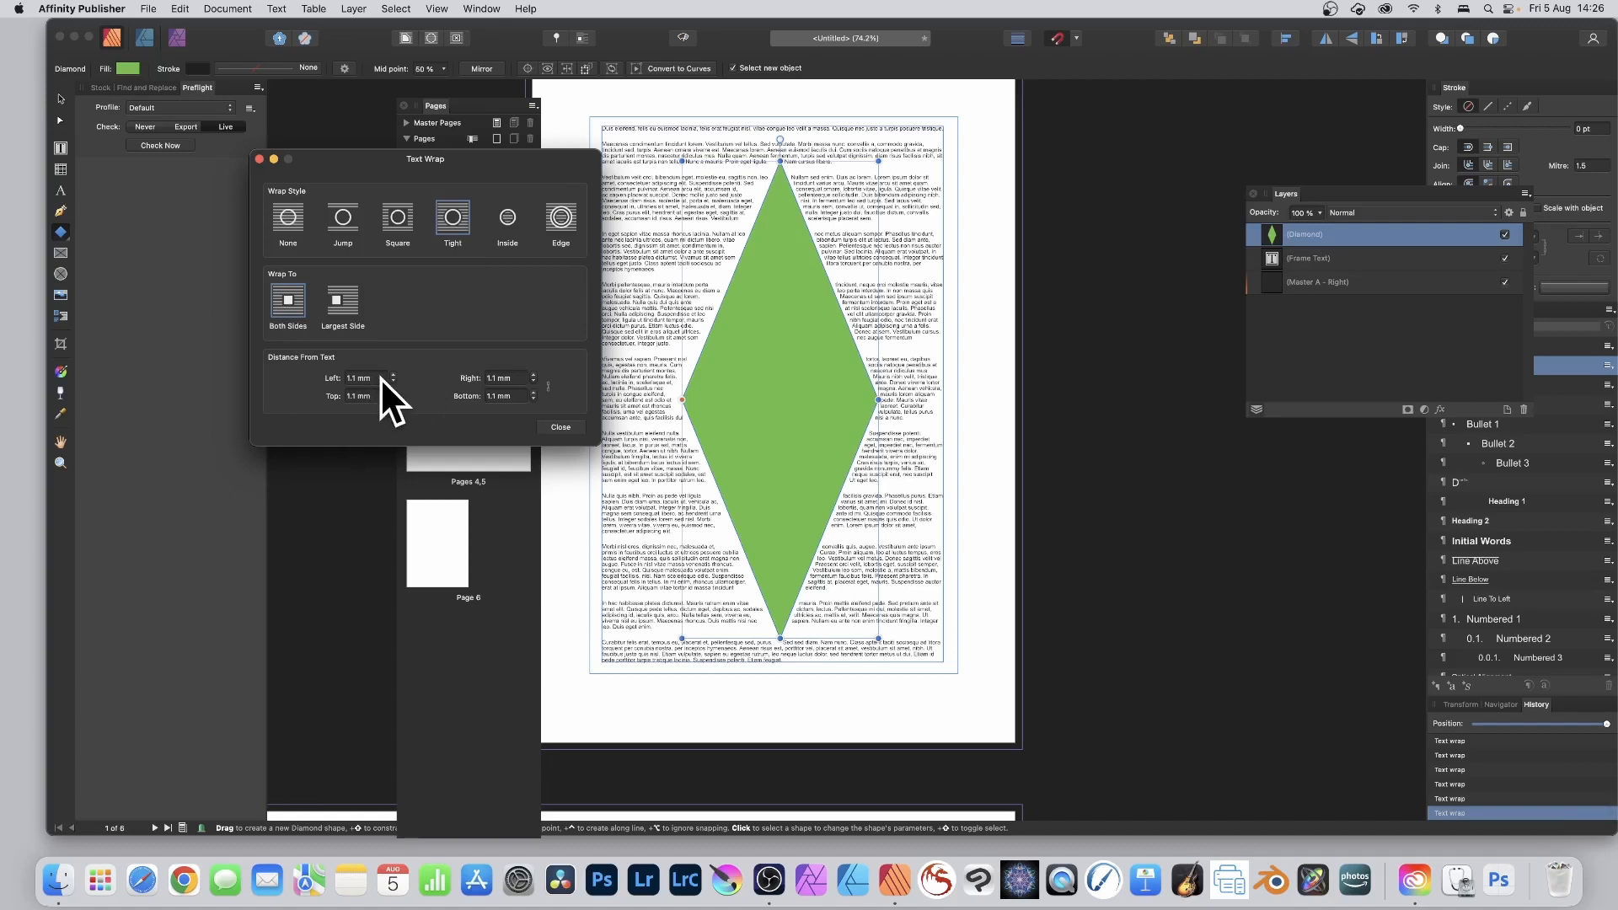
text(3)
key(Tab)
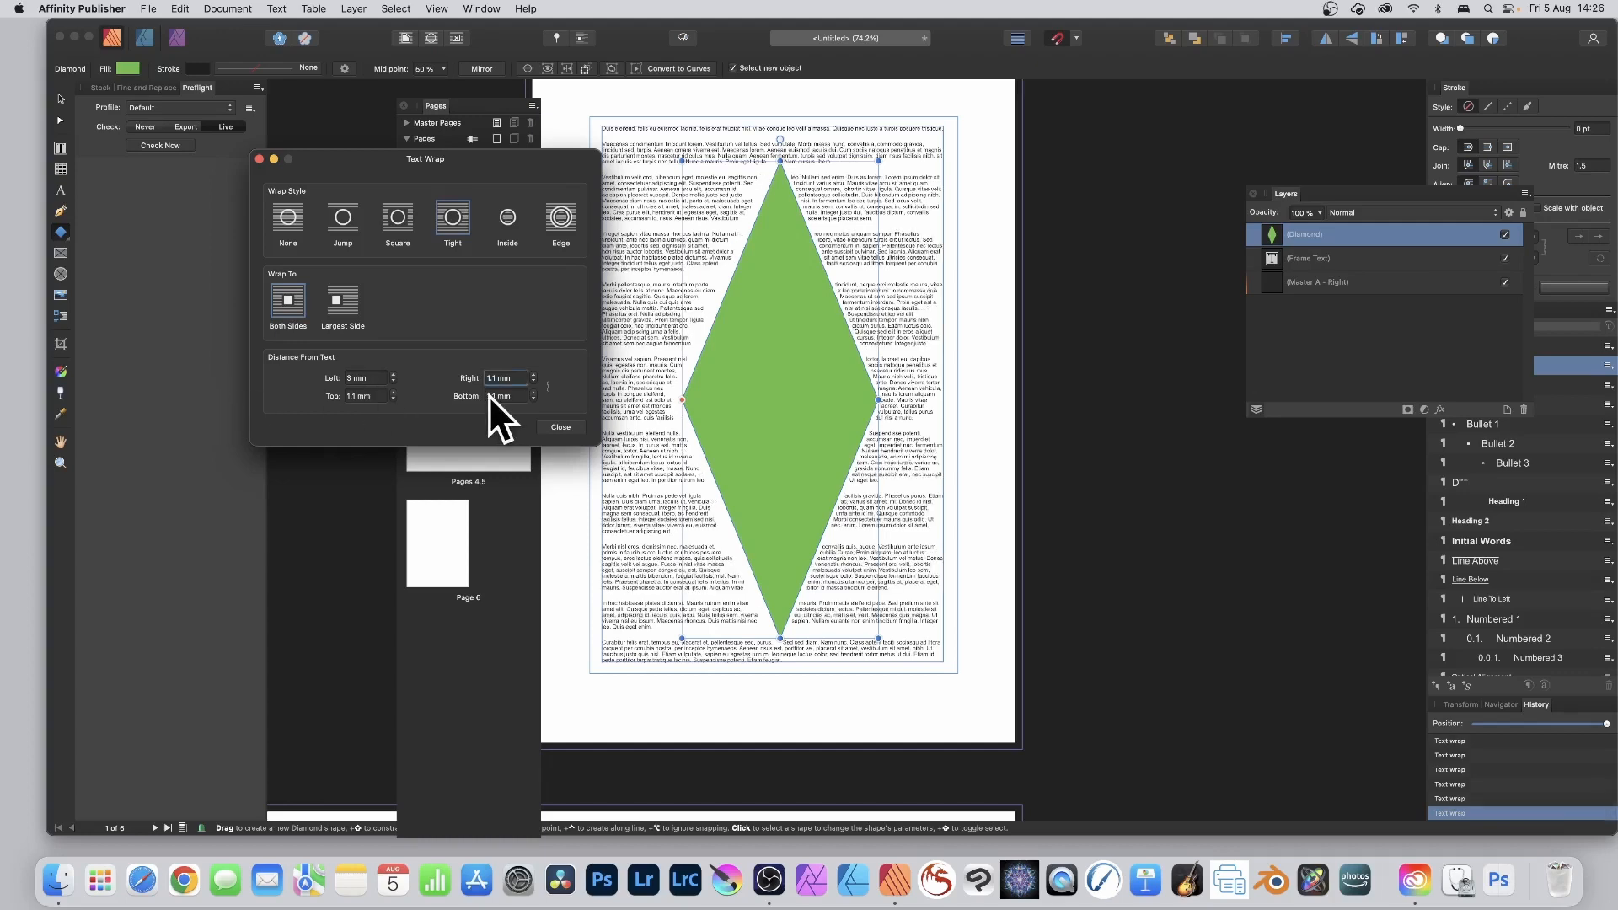
click(561, 426)
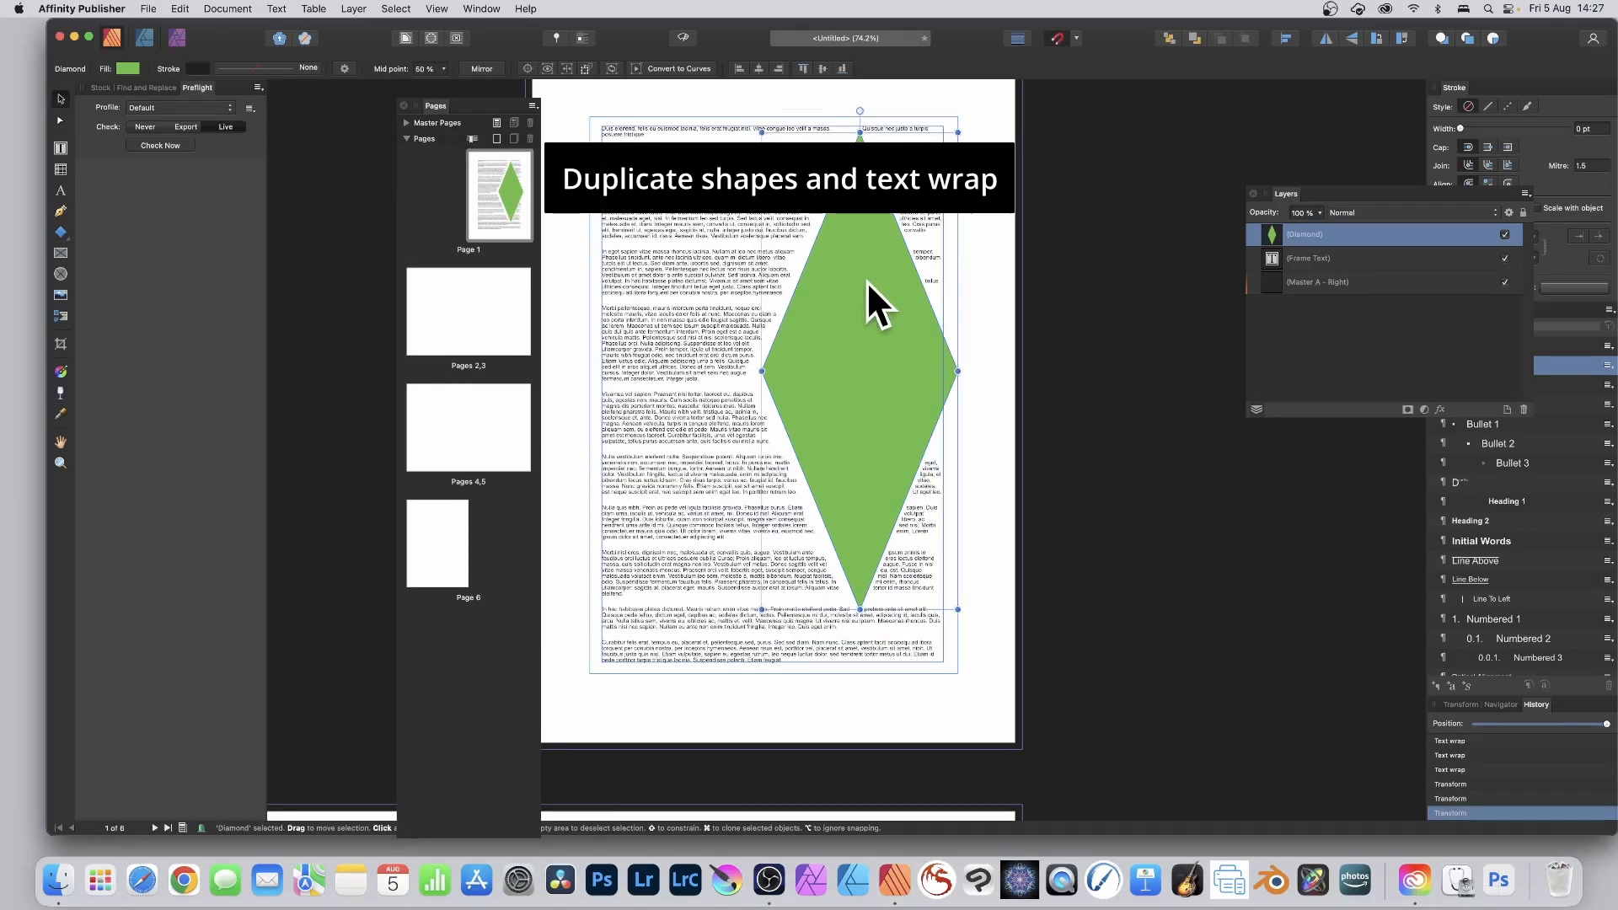
Widen the diamond and move it so it overhangs the page's left edge with its tip at the top margin
drag(867, 280, 743, 333)
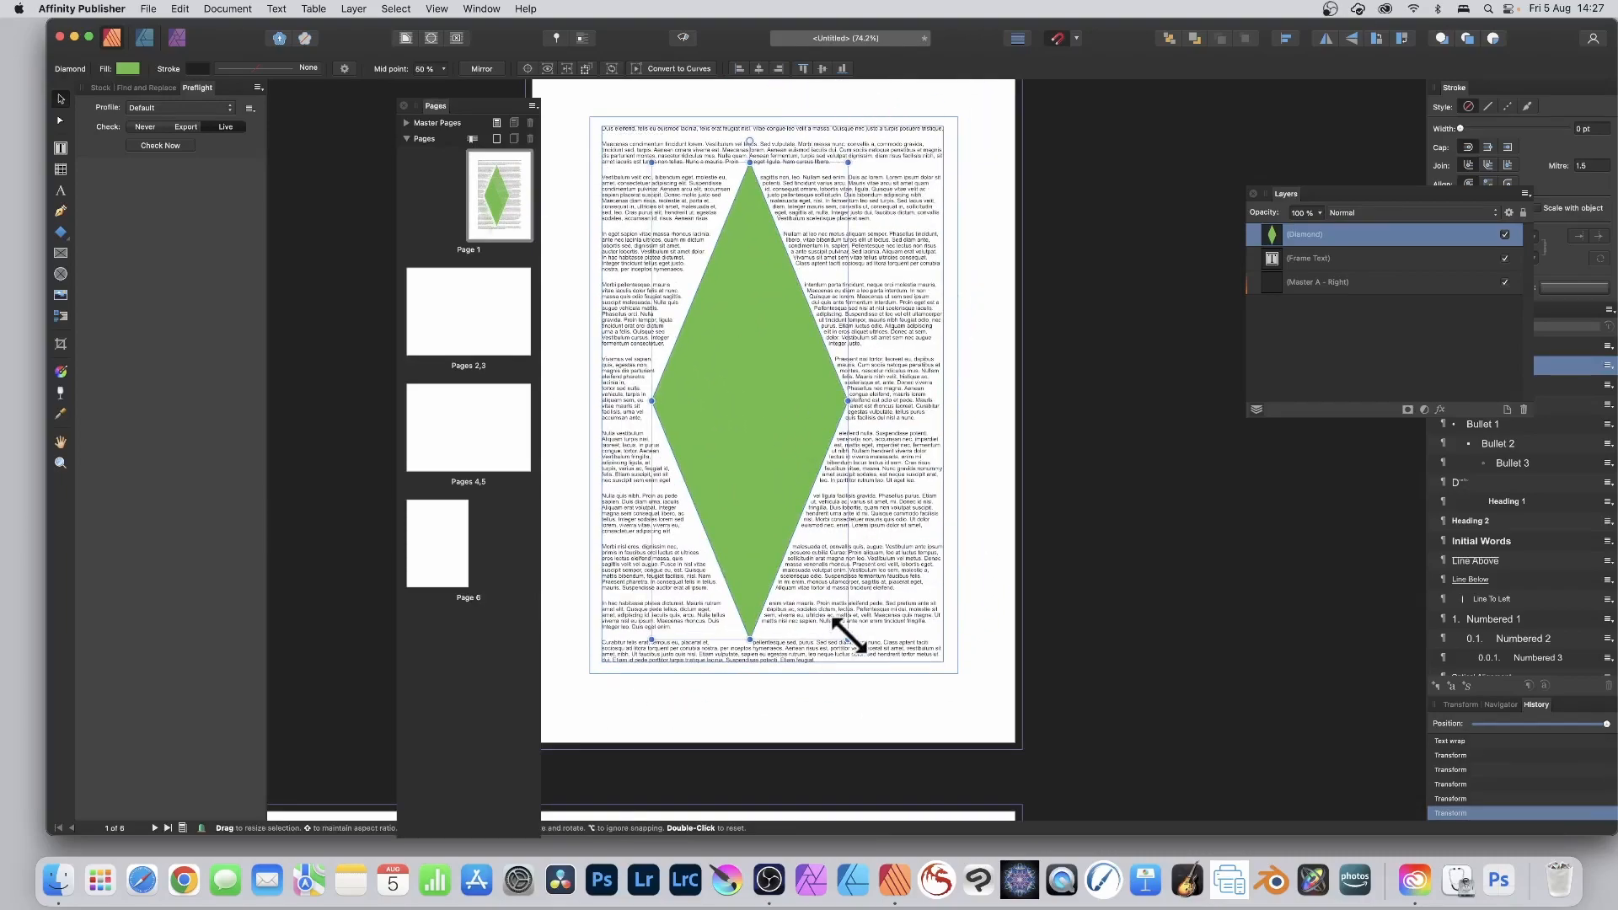
drag(848, 641, 913, 568)
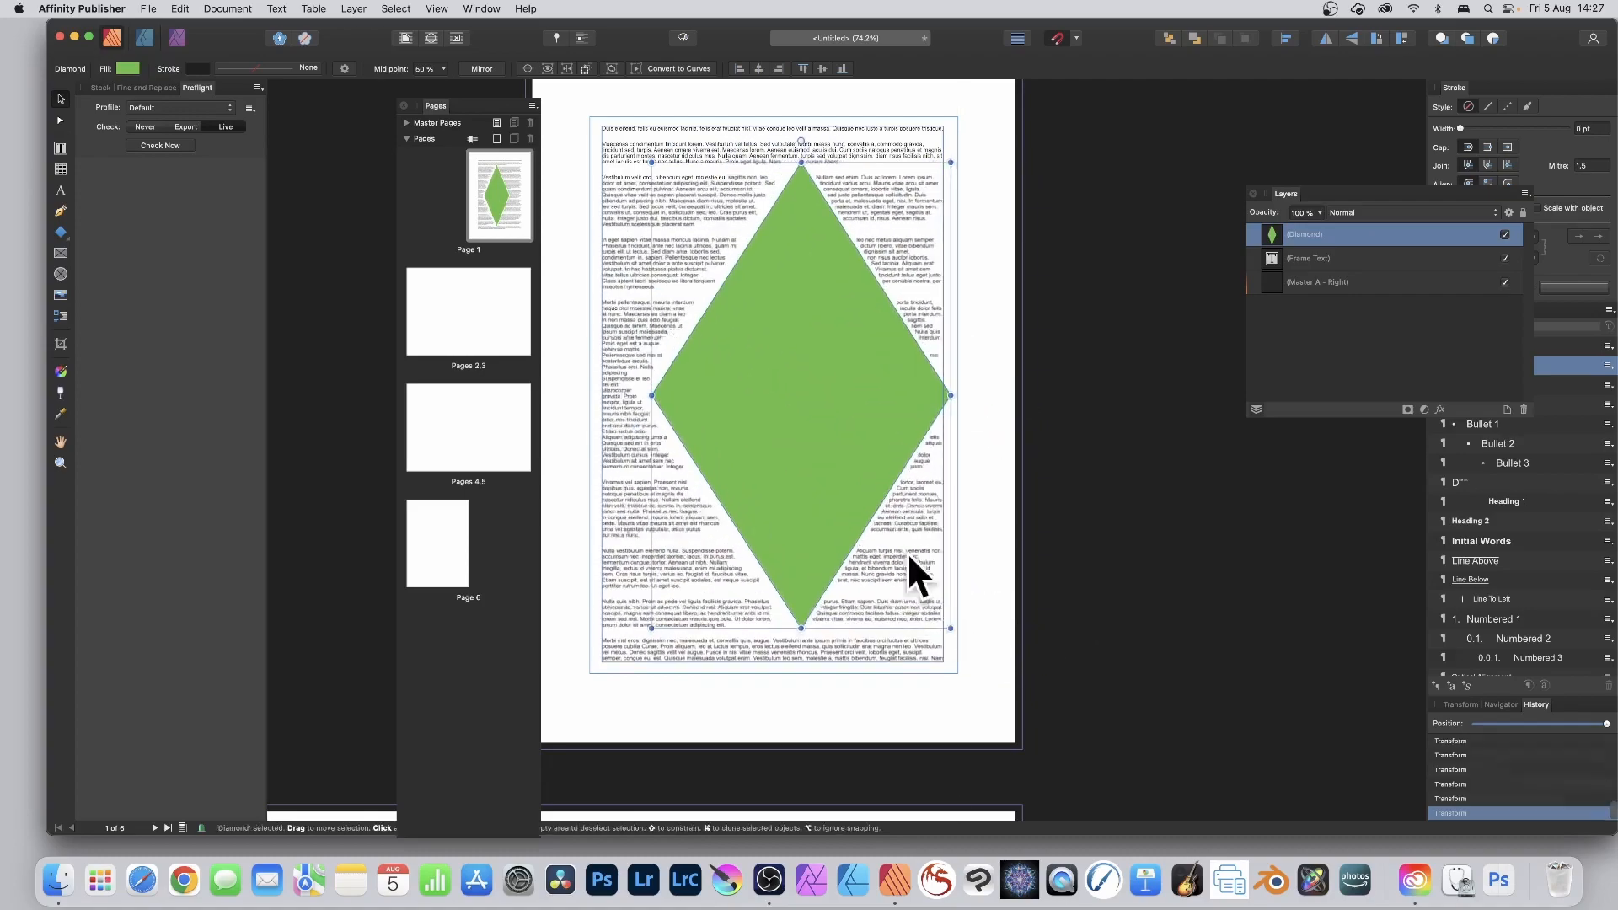
drag(769, 320, 652, 345)
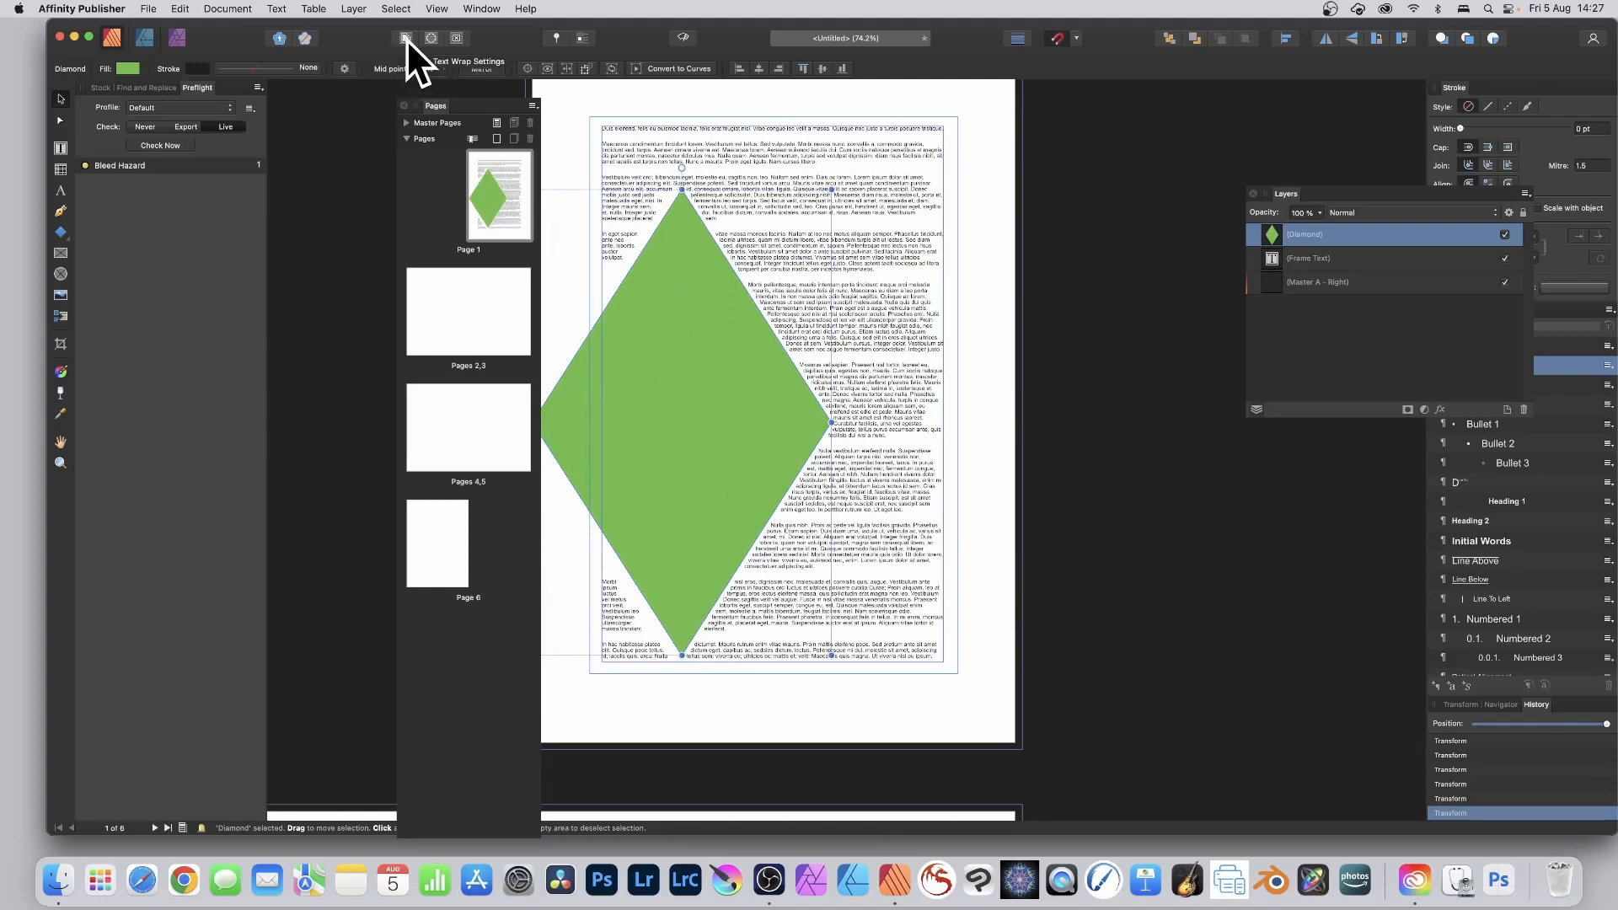
drag(718, 316, 644, 251)
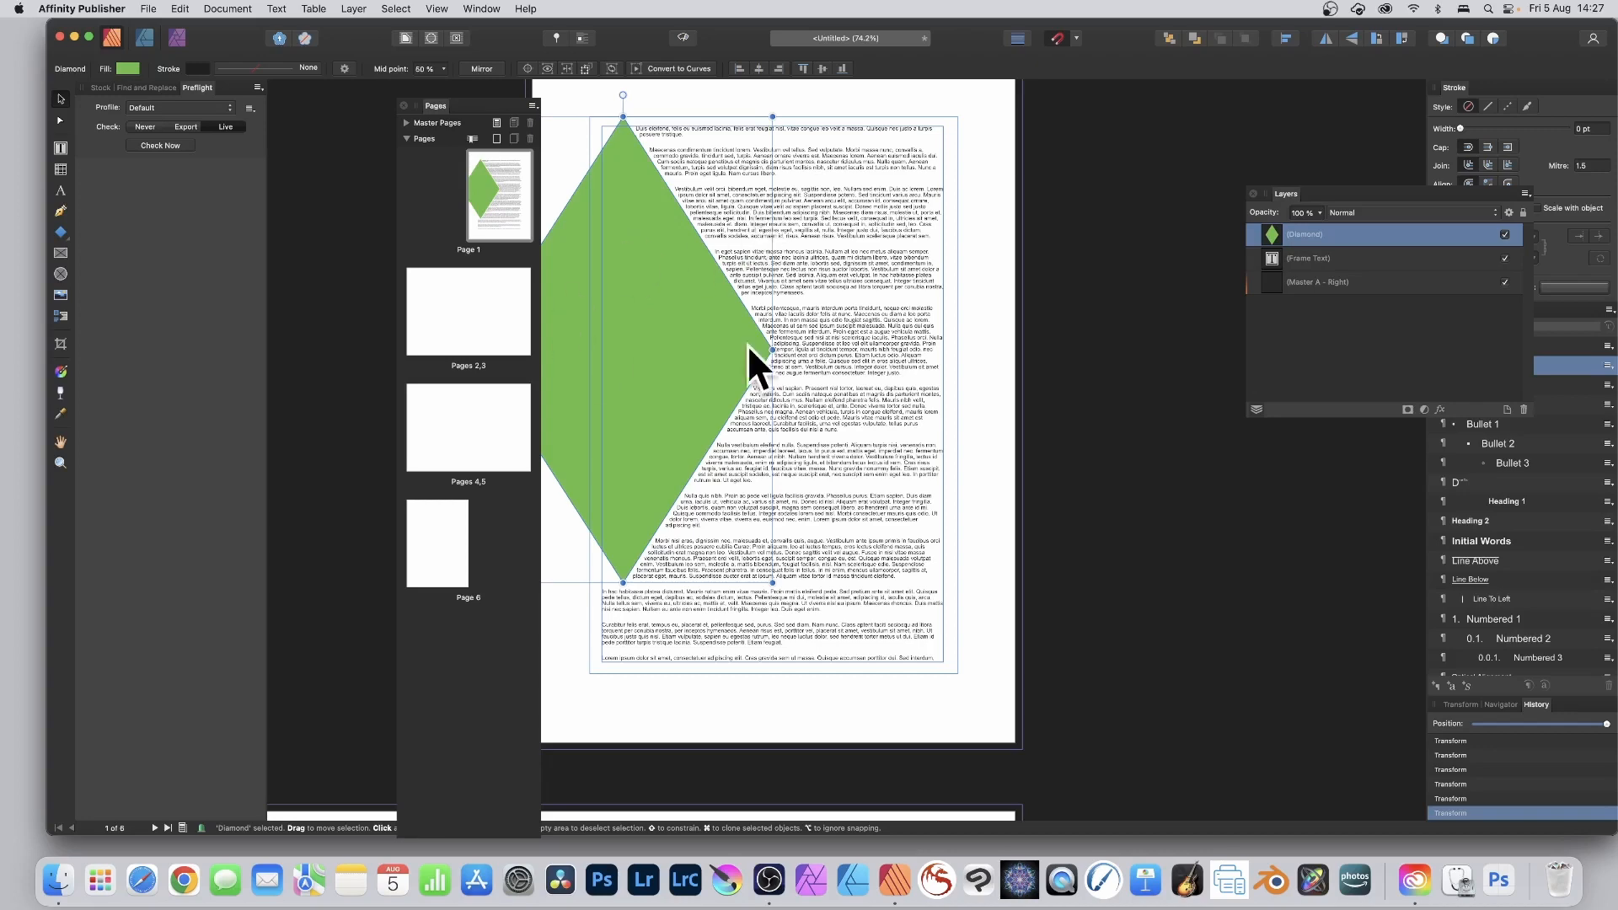
Duplicate the diamond, shrink the copy and place it in the lower right of the text
drag(638, 310, 903, 325)
drag(703, 104, 823, 261)
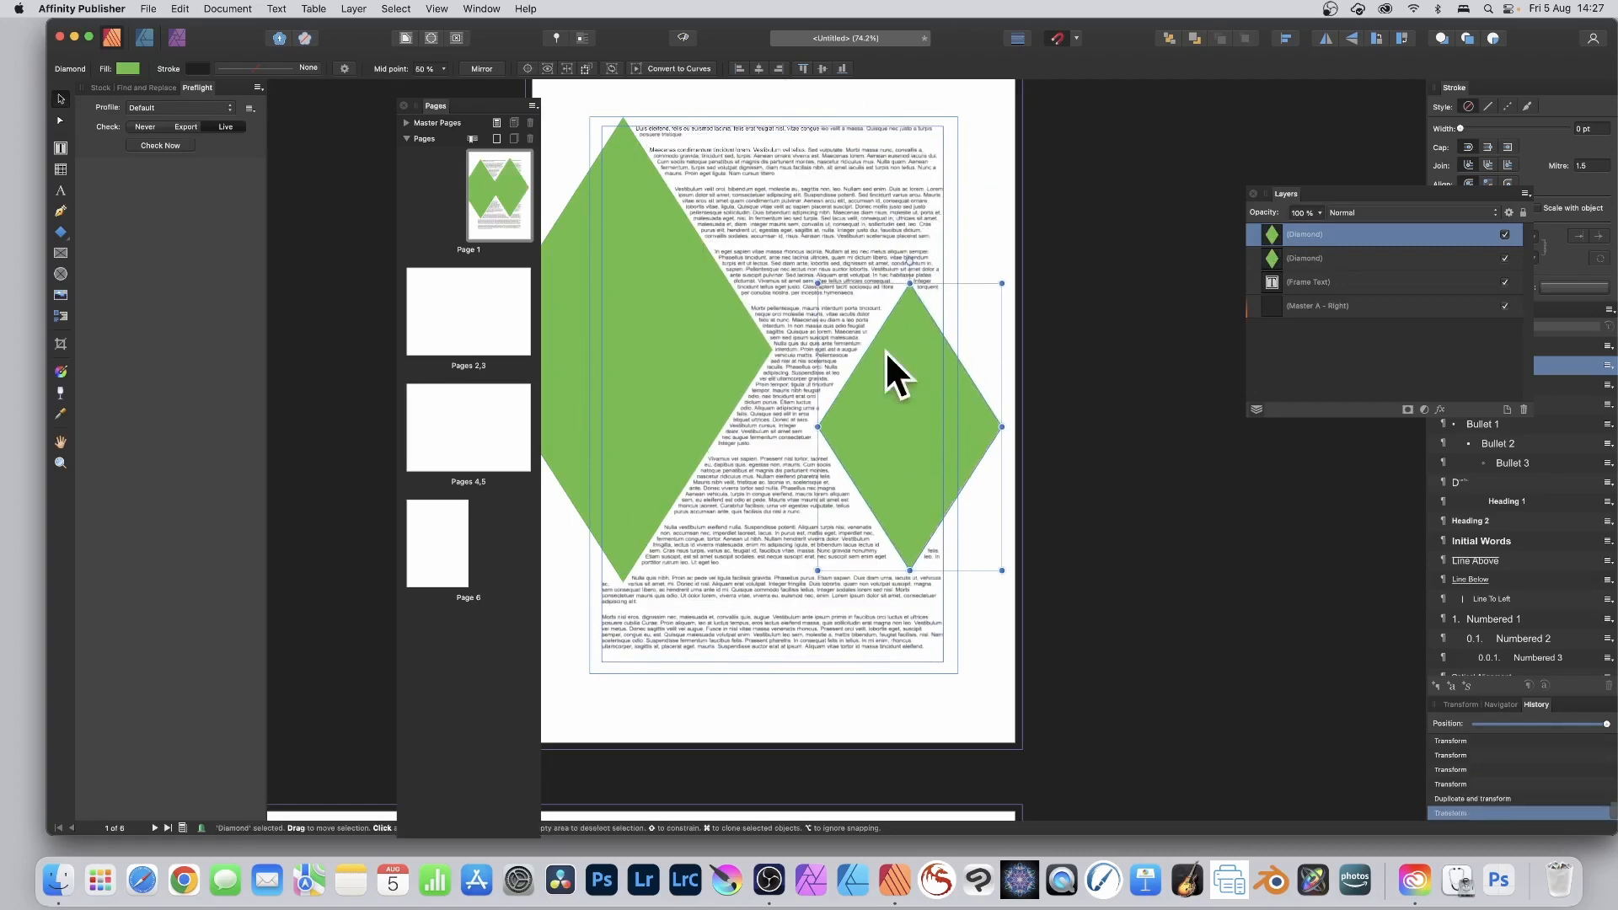
drag(885, 368, 841, 482)
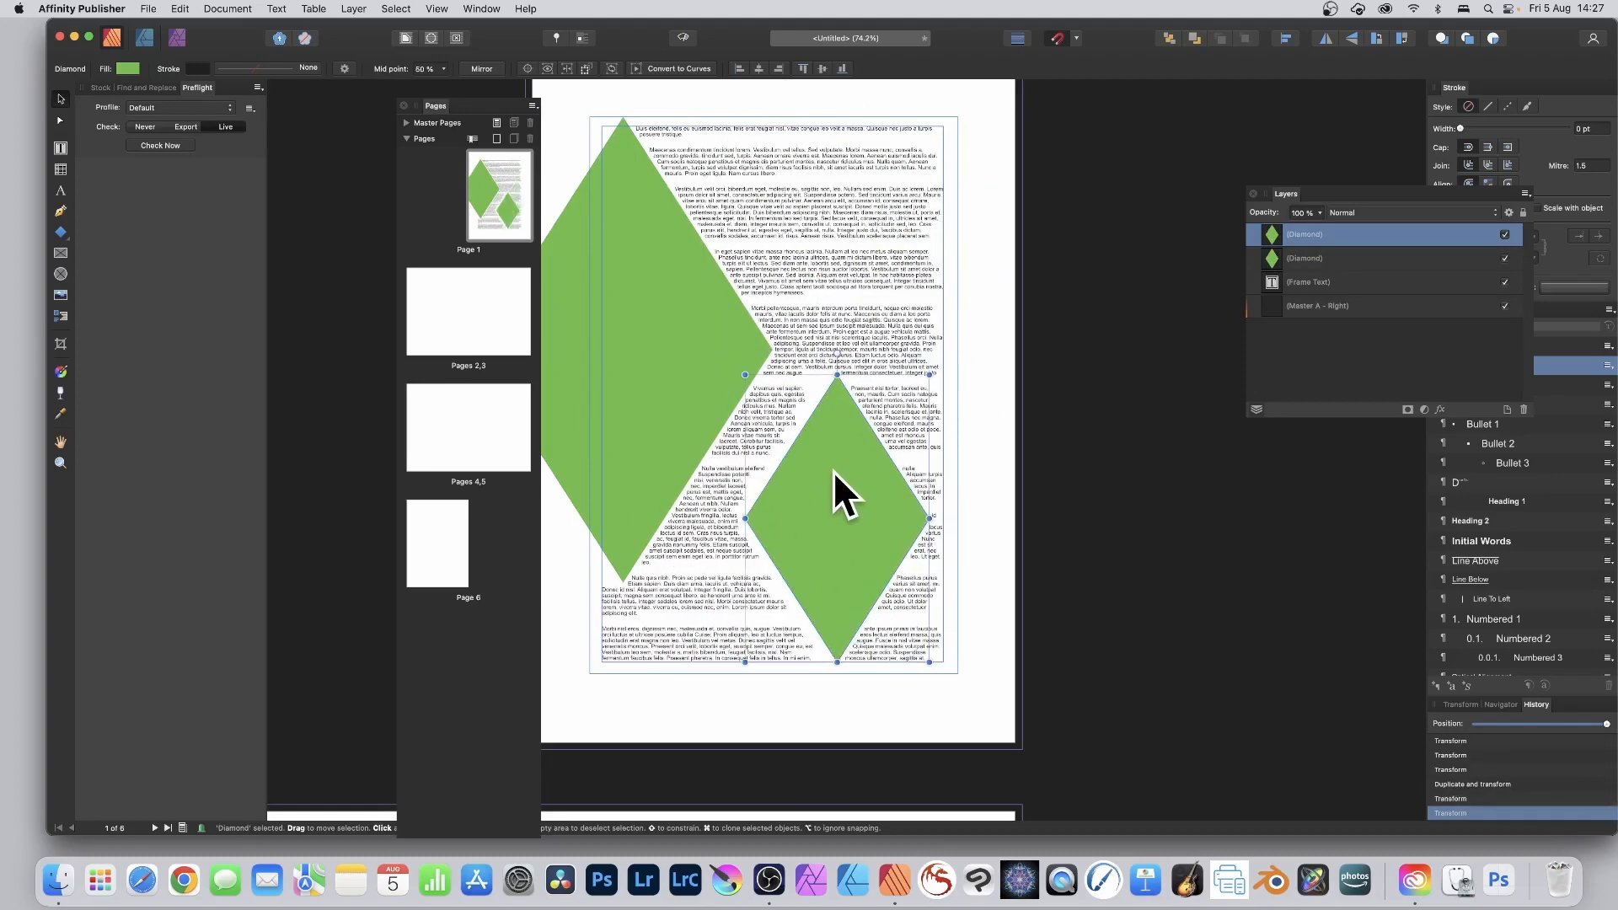
Draw a small new diamond in the upper right of the text and give it the Tight wrap style
click(61, 231)
drag(757, 142, 886, 327)
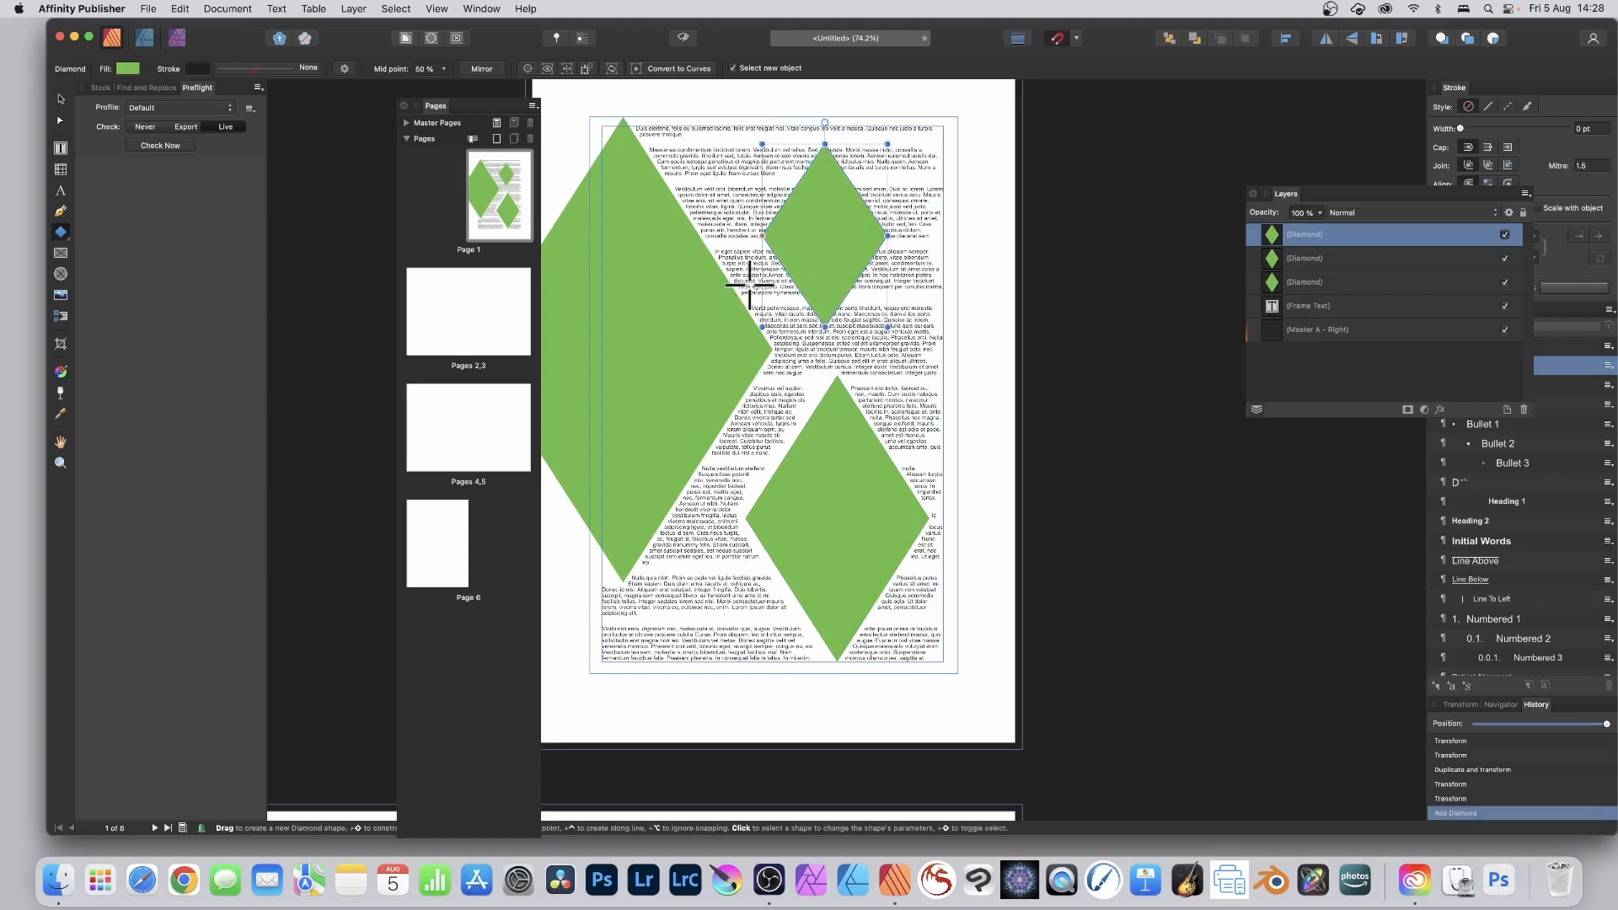
click(406, 39)
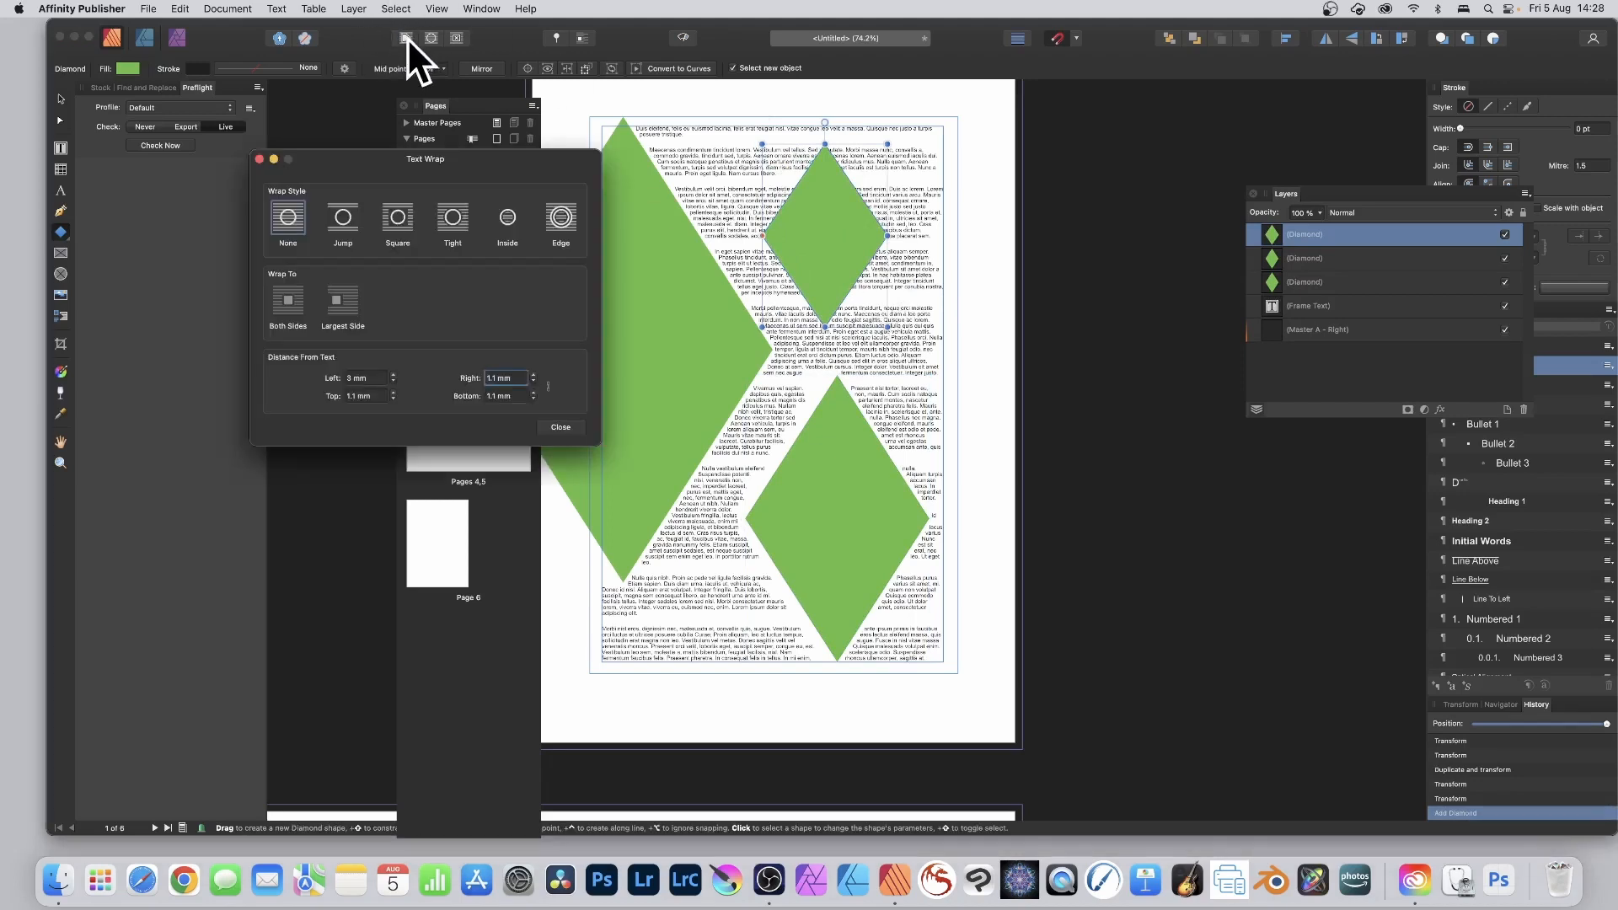
click(455, 221)
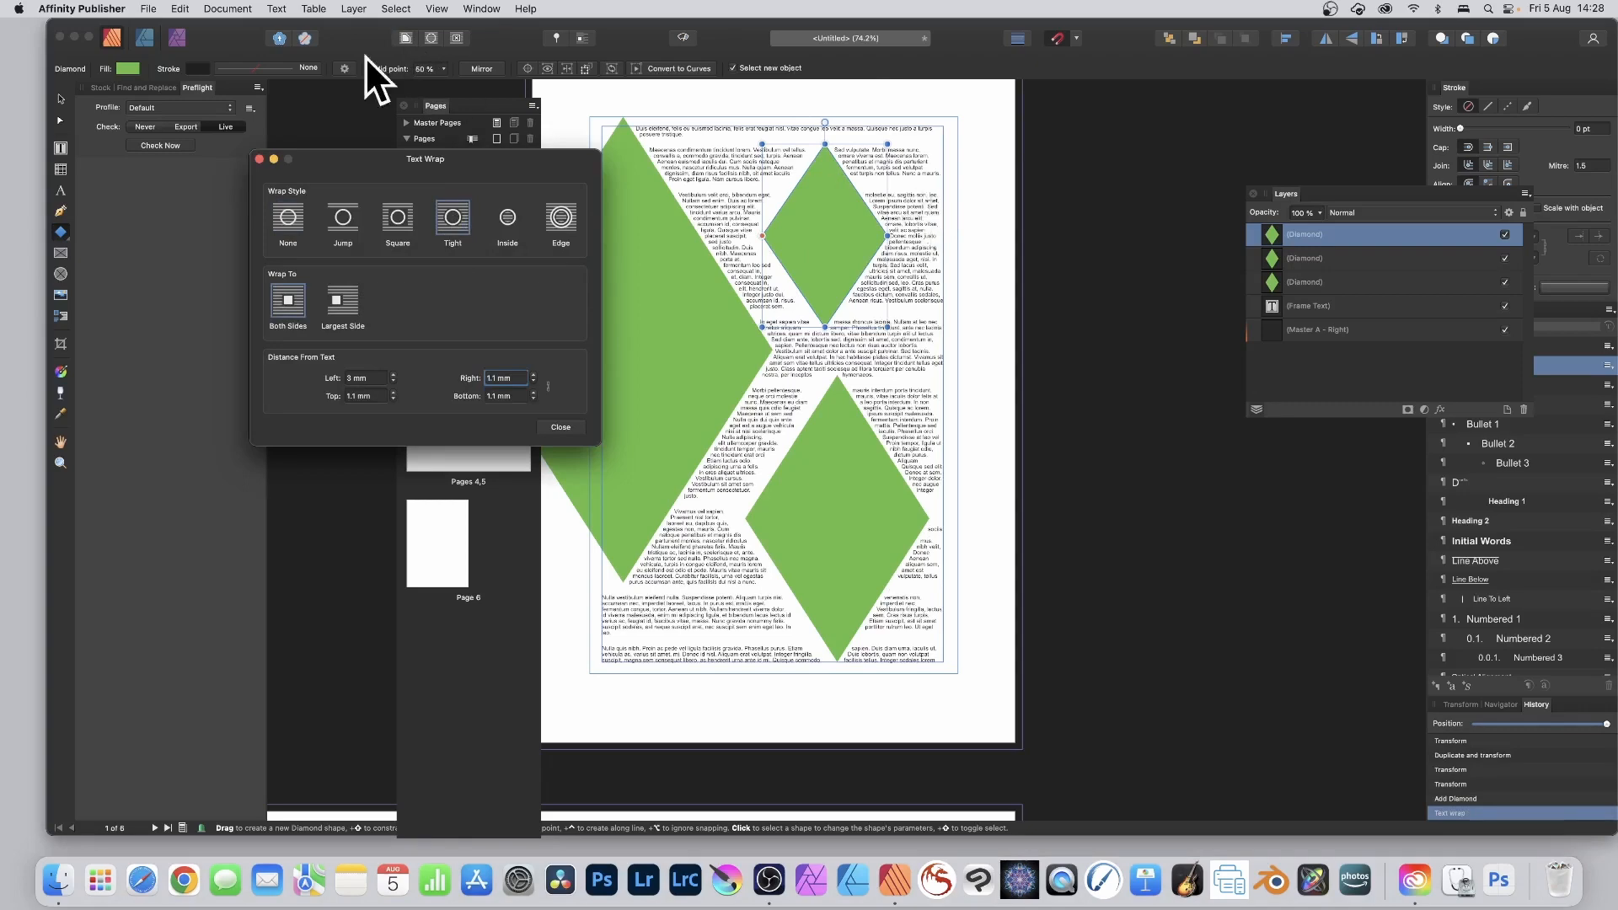
click(561, 427)
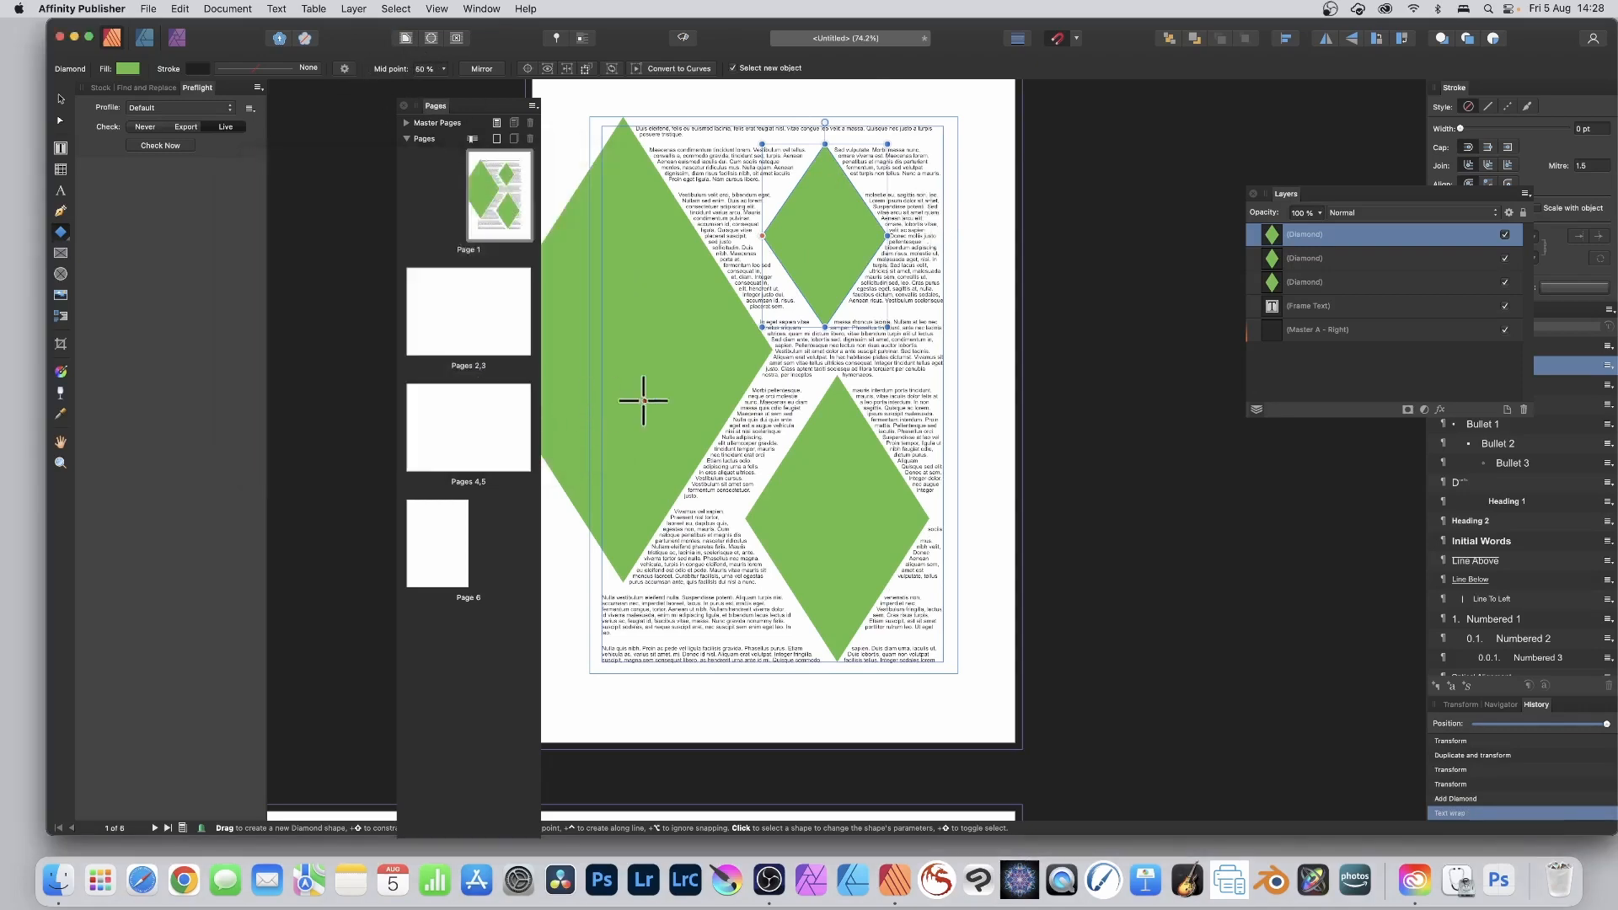
Convert the diamond to curves and reshape it by pulling its left corner node to the lower left and bending its left edge
drag(825, 326, 795, 564)
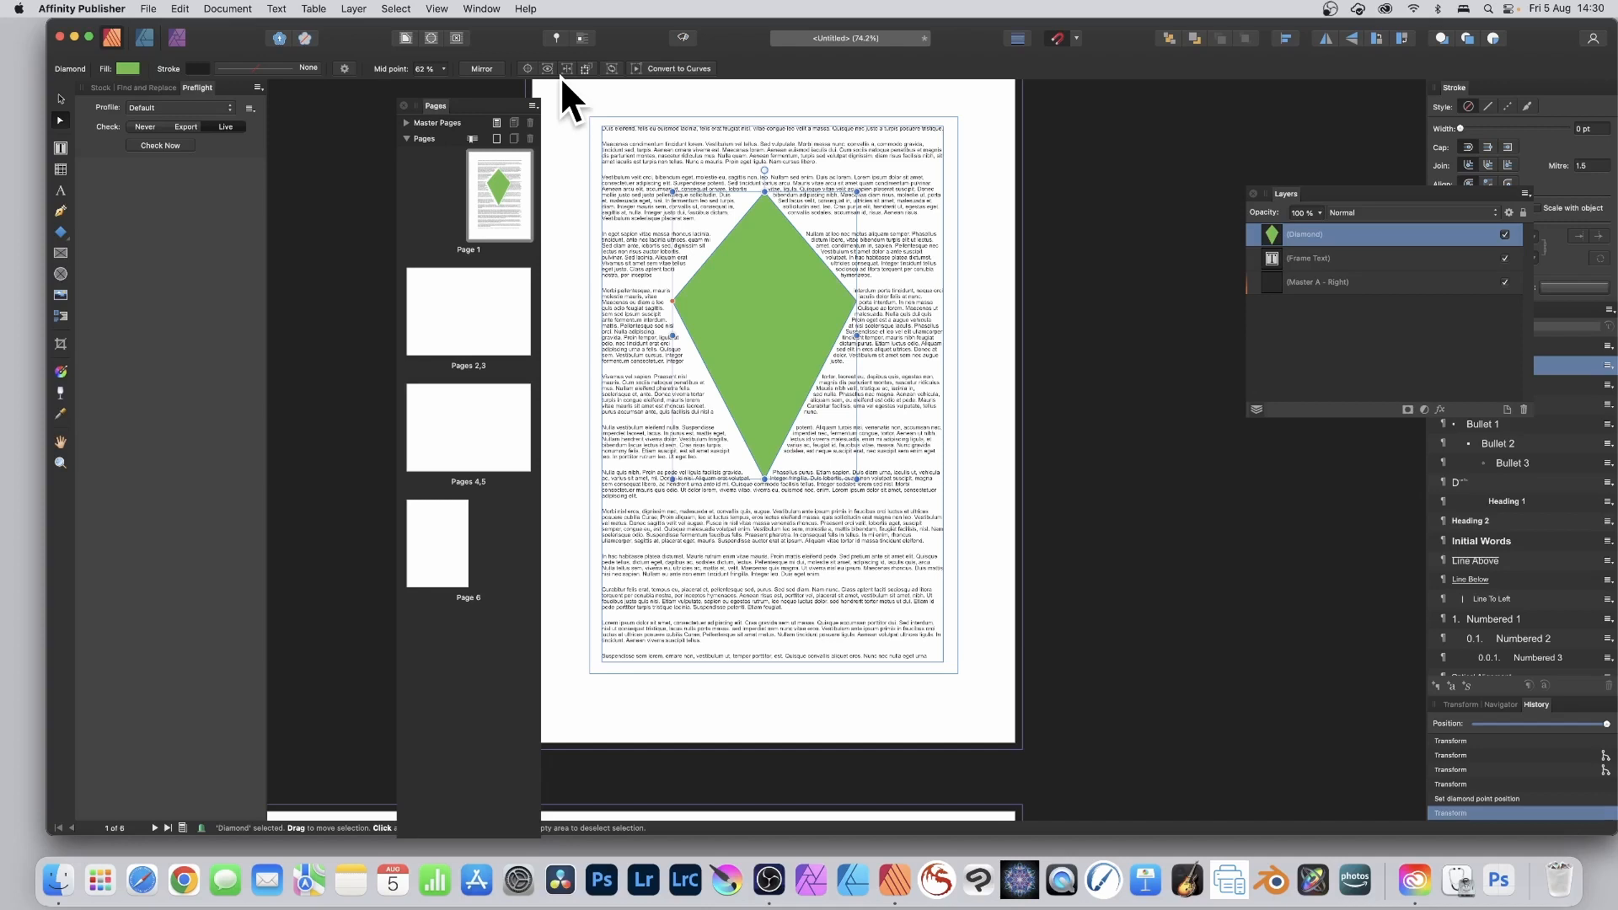
click(684, 69)
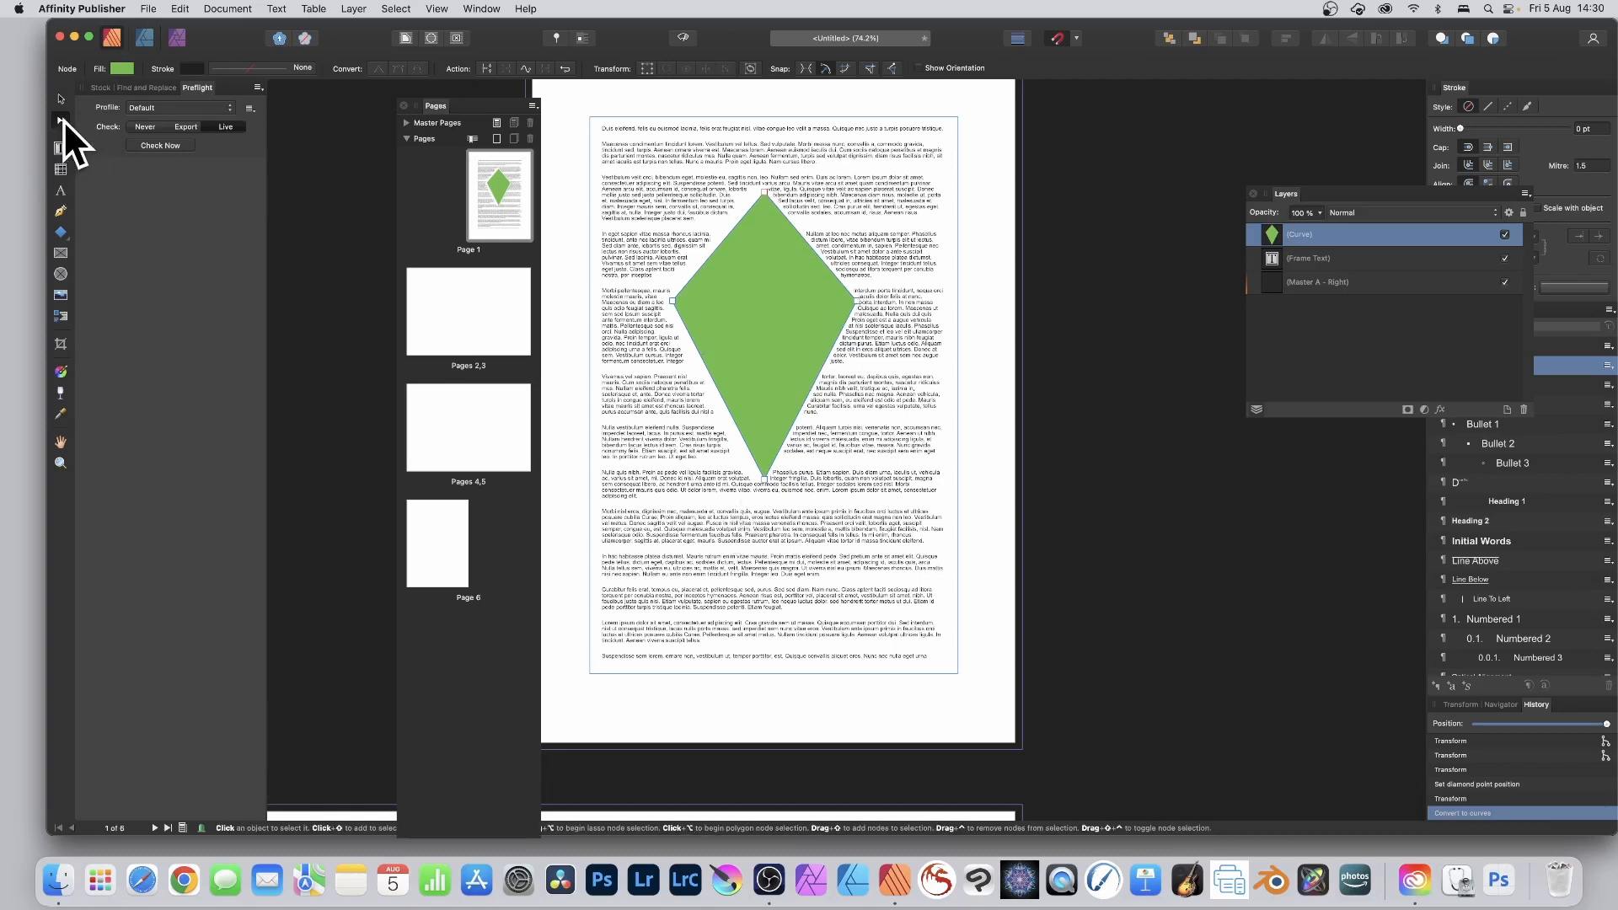
drag(672, 299, 679, 454)
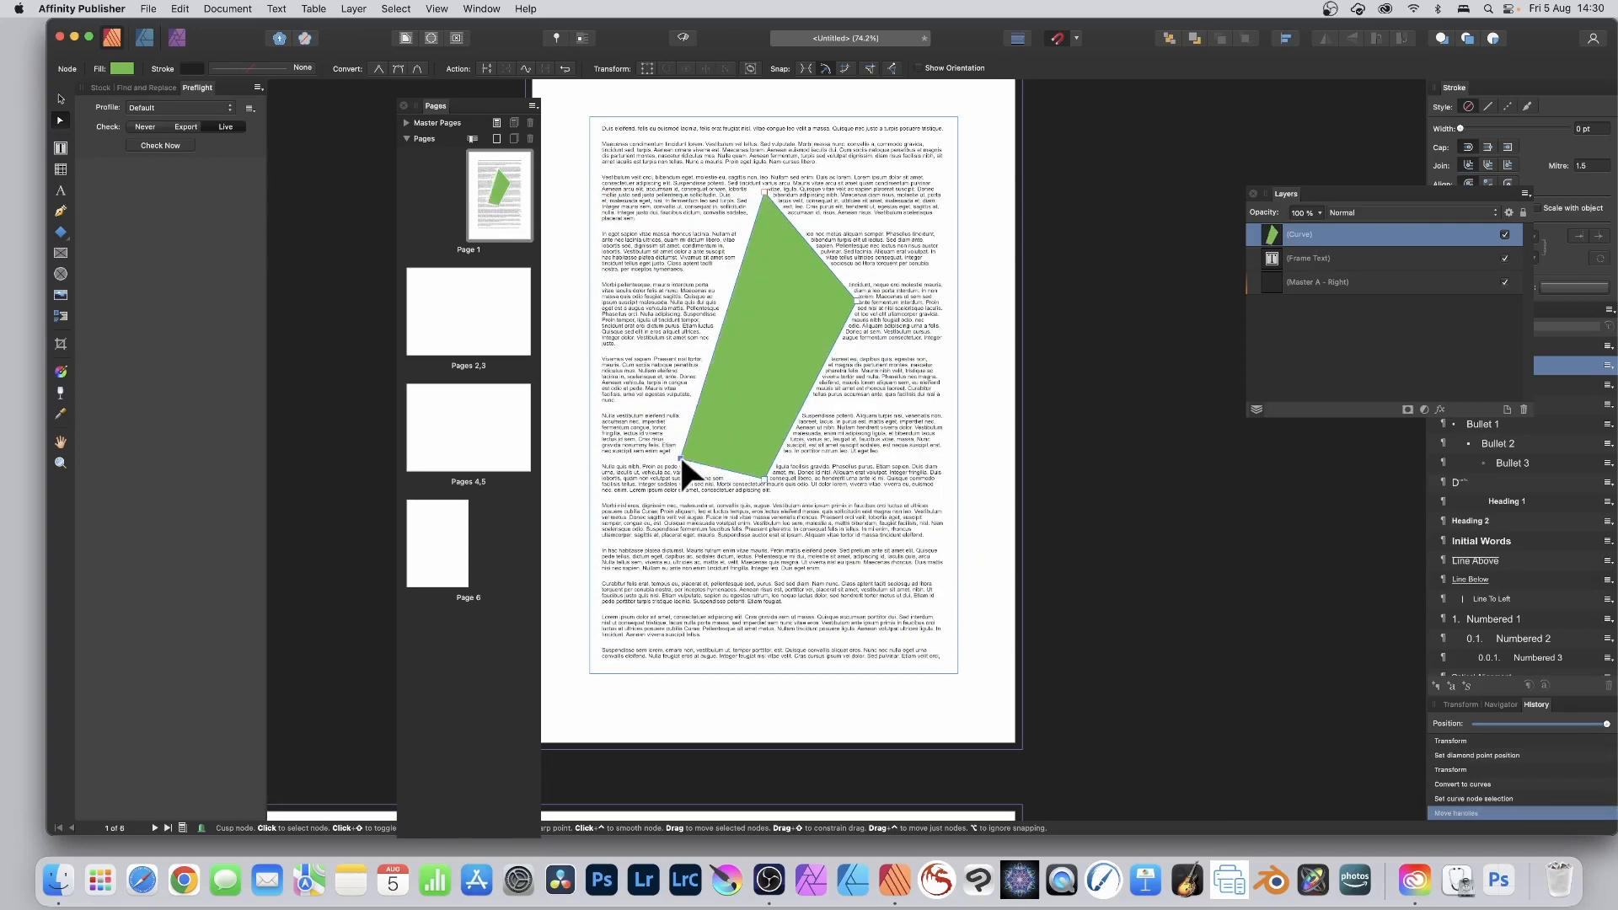
drag(679, 453, 610, 554)
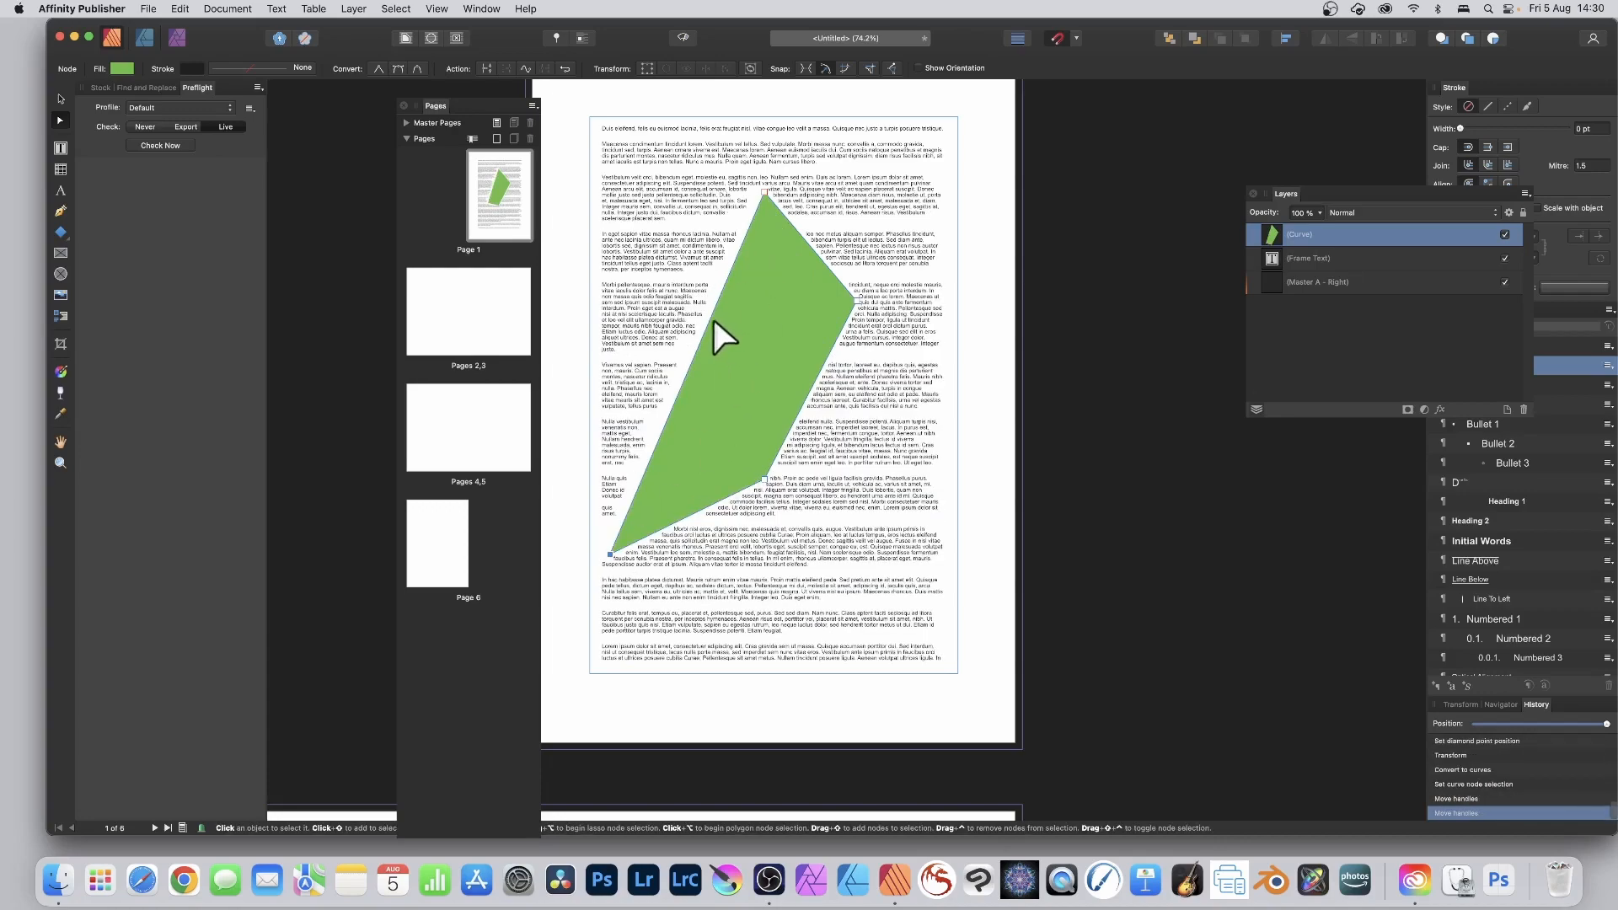
drag(709, 317, 625, 211)
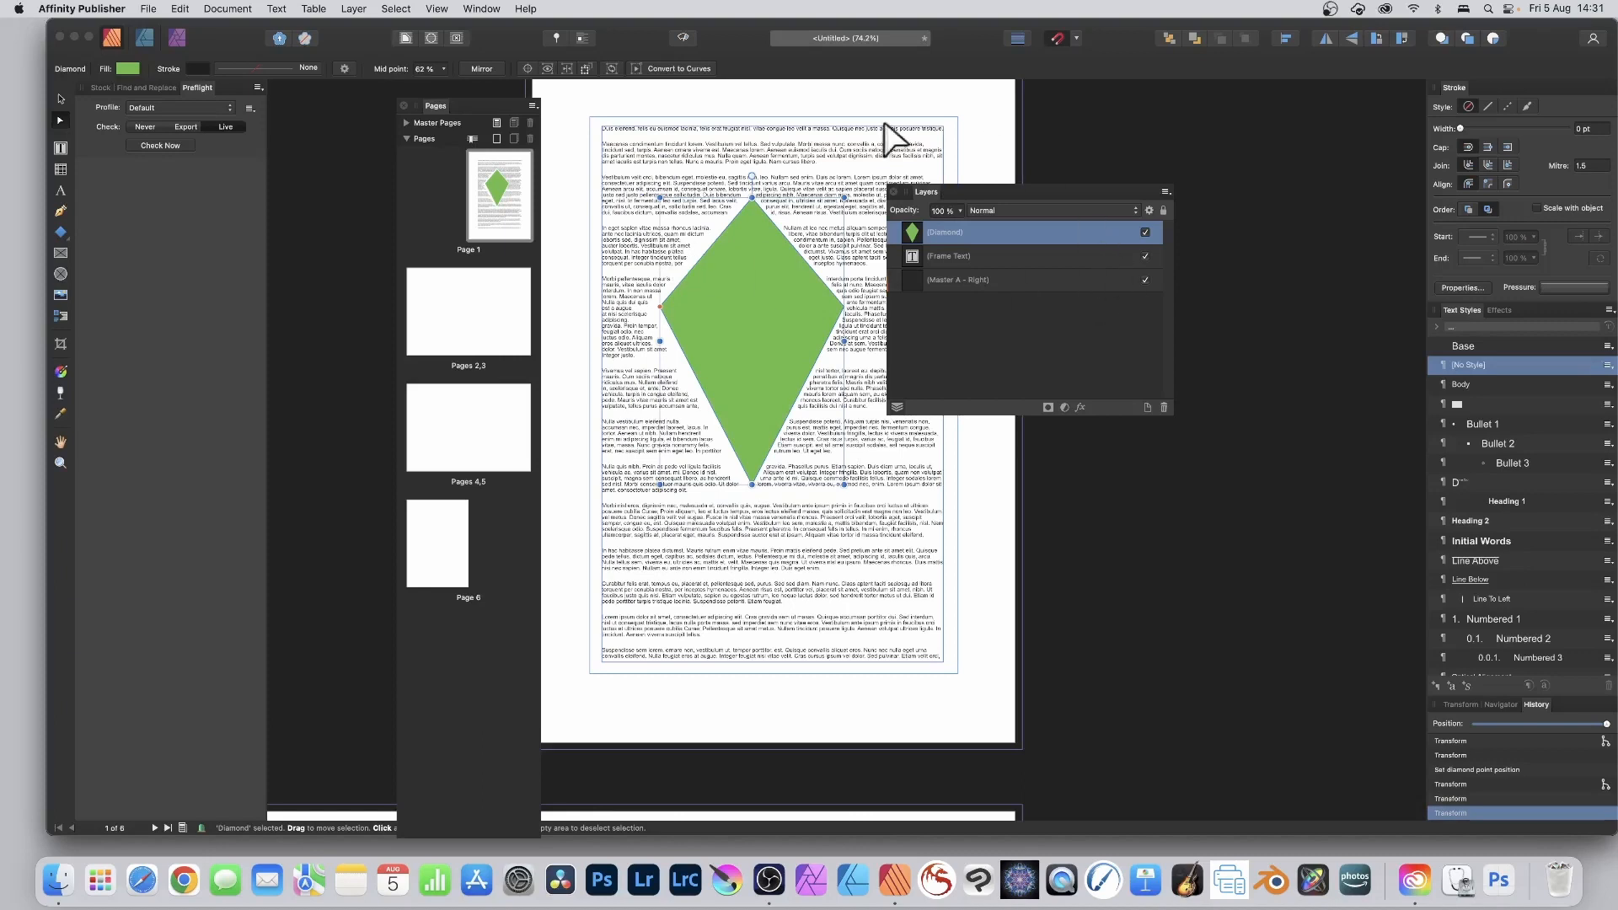
Hide the diamond layer, deselect it and try to reselect the diamond from the gap in the text
click(1145, 233)
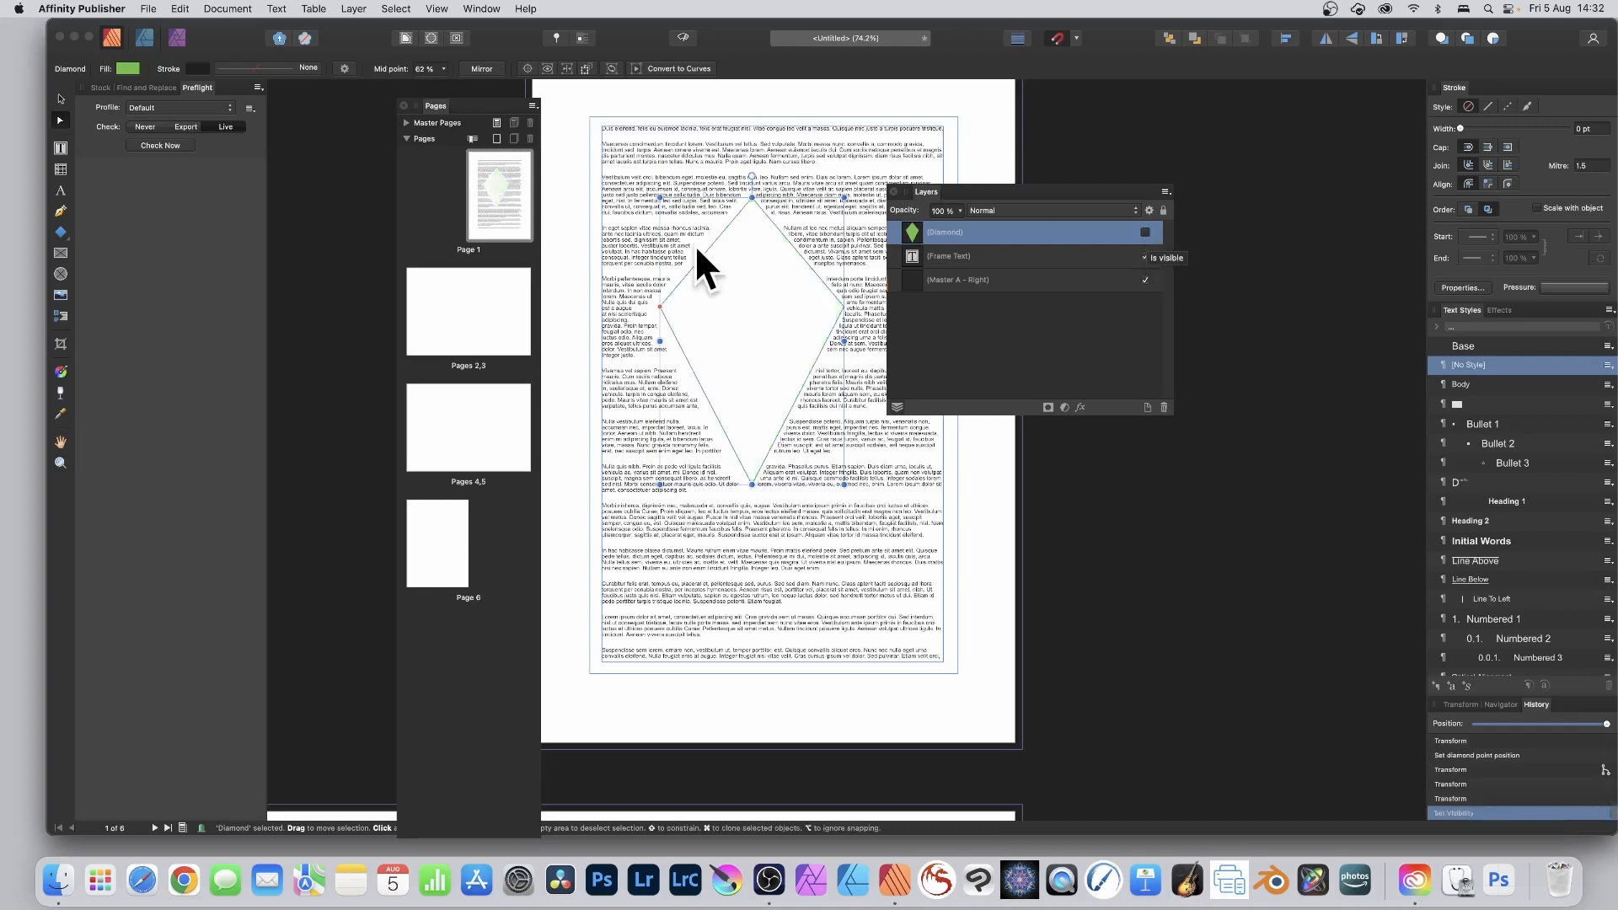
click(653, 102)
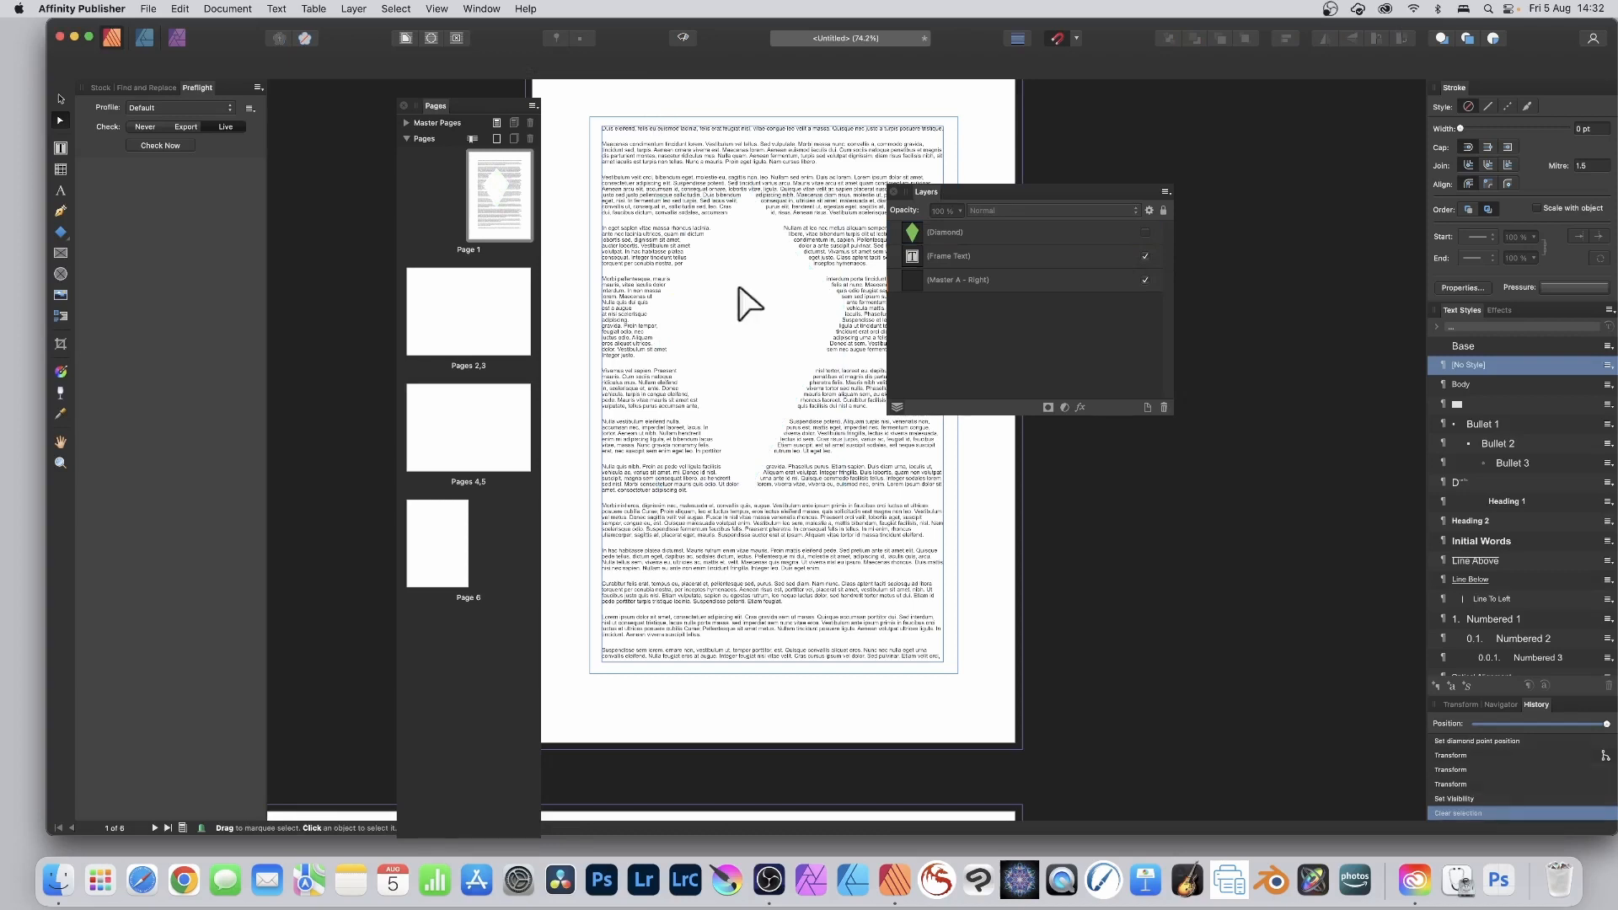
click(739, 305)
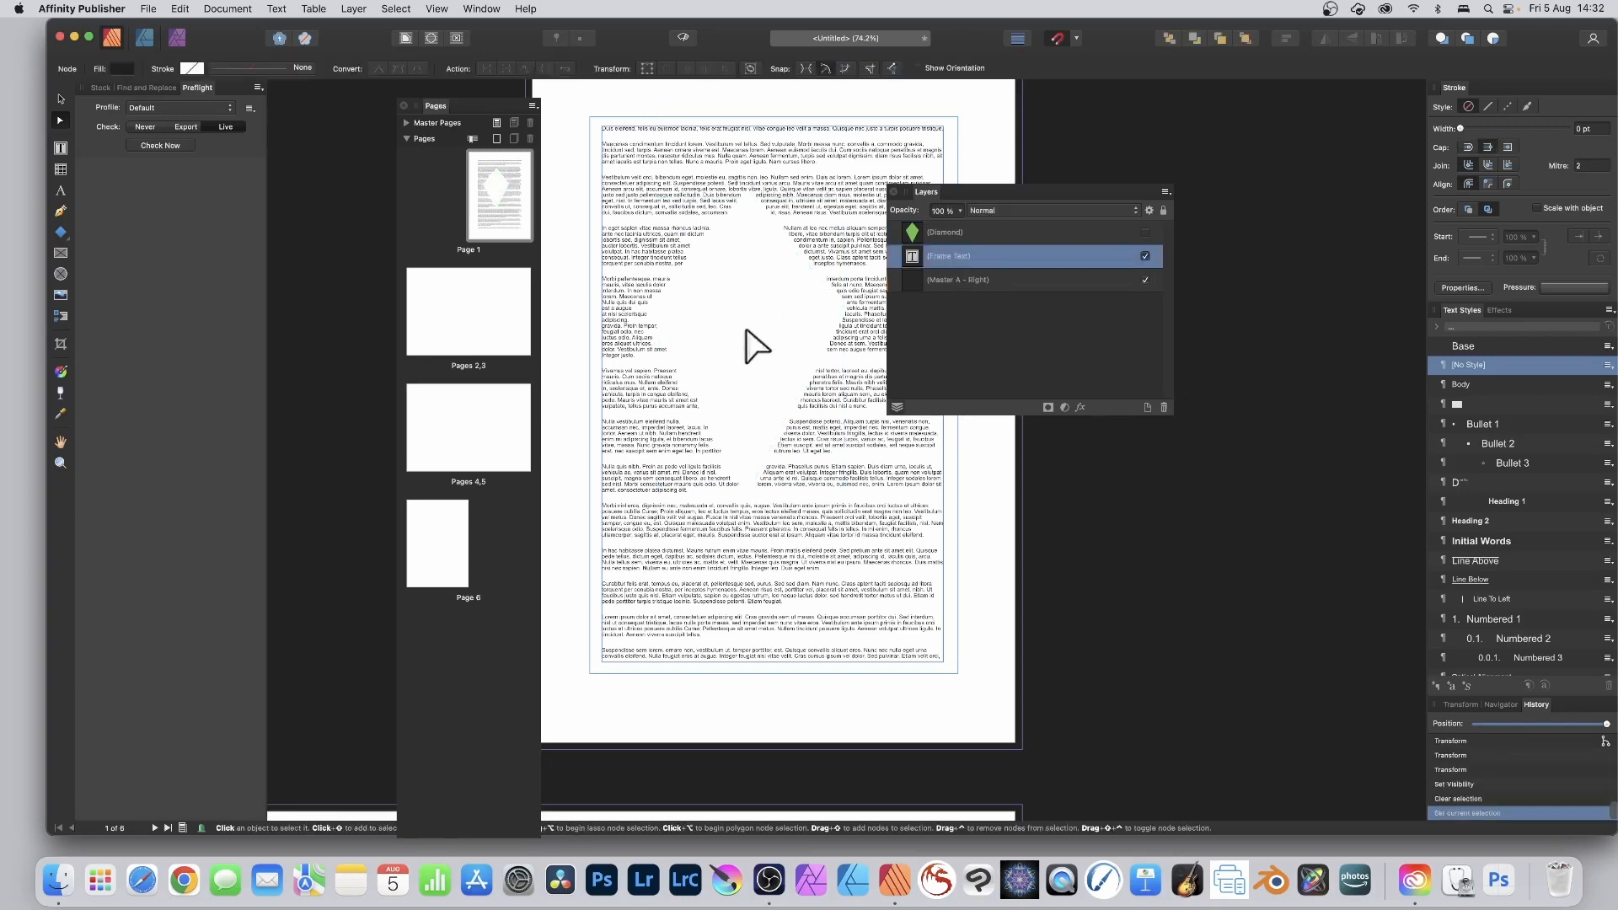
Reshow the diamond to move it to the lower right of the text, hide it again and enlarge it toward the upper left
click(954, 231)
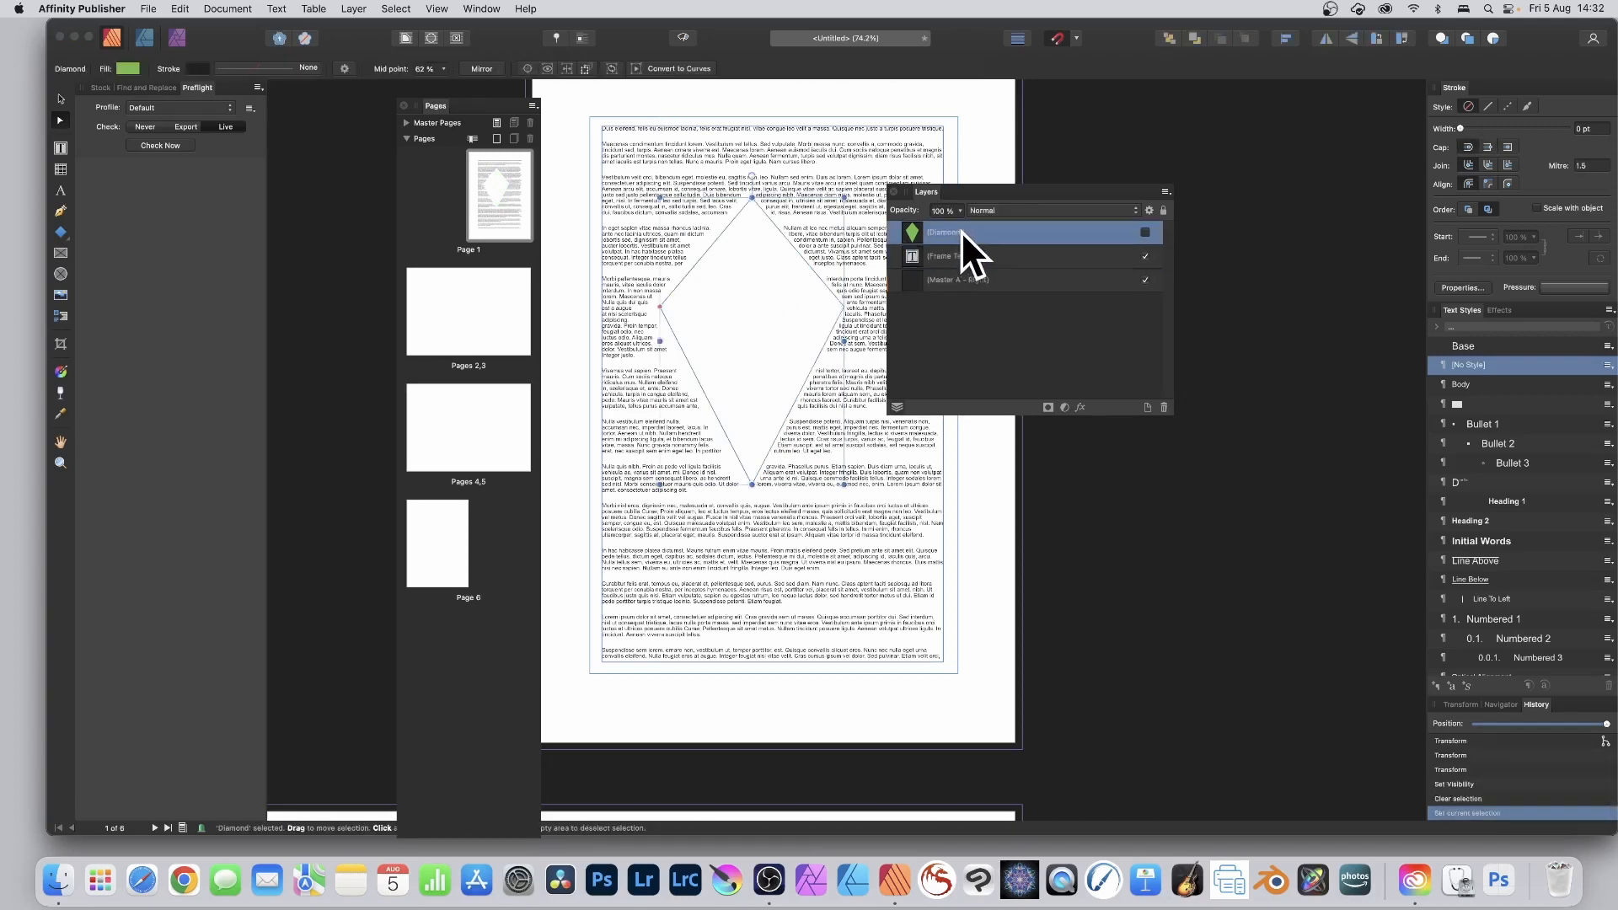
click(1144, 231)
drag(764, 303, 847, 438)
click(1144, 232)
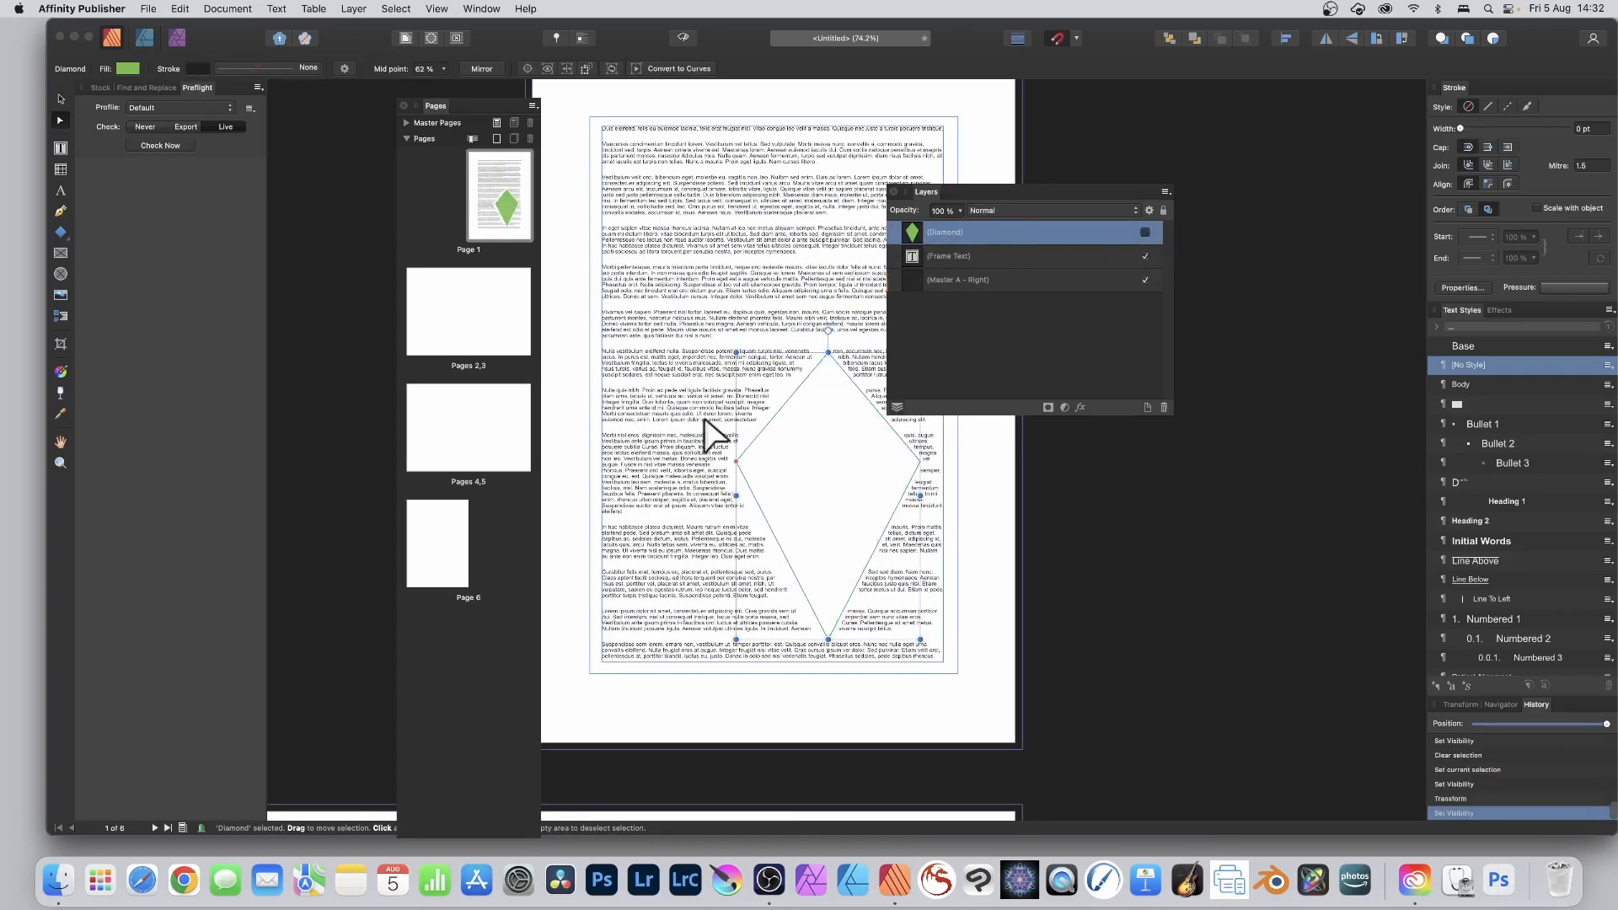
drag(737, 351, 667, 270)
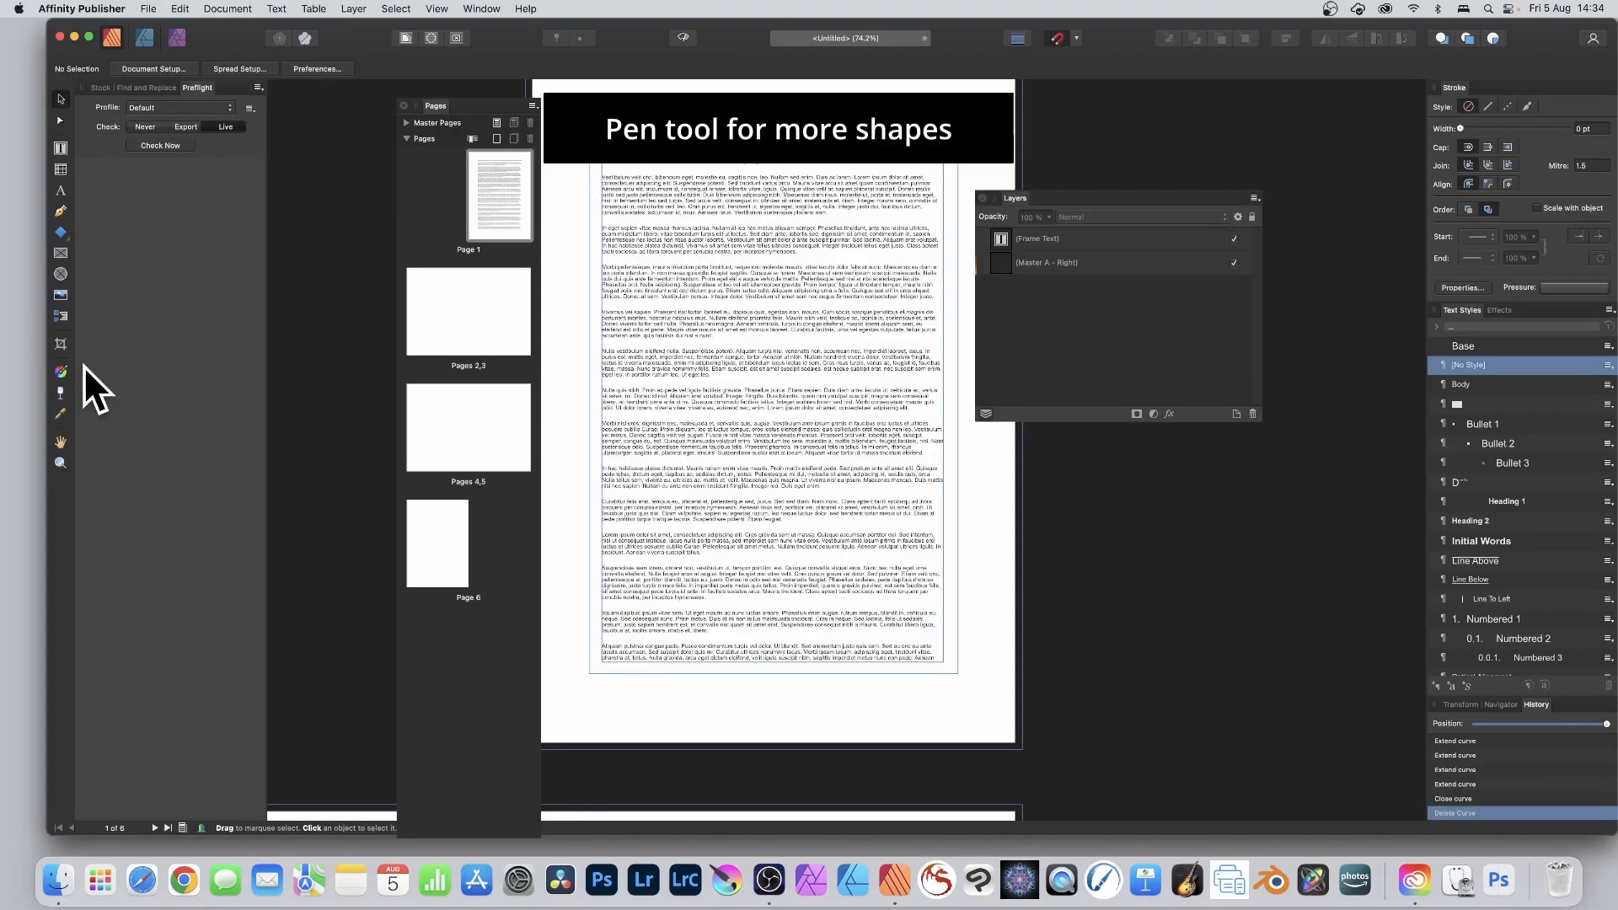
Draw a closed zigzag shape with straight edges over the page text with the Pen tool
click(60, 211)
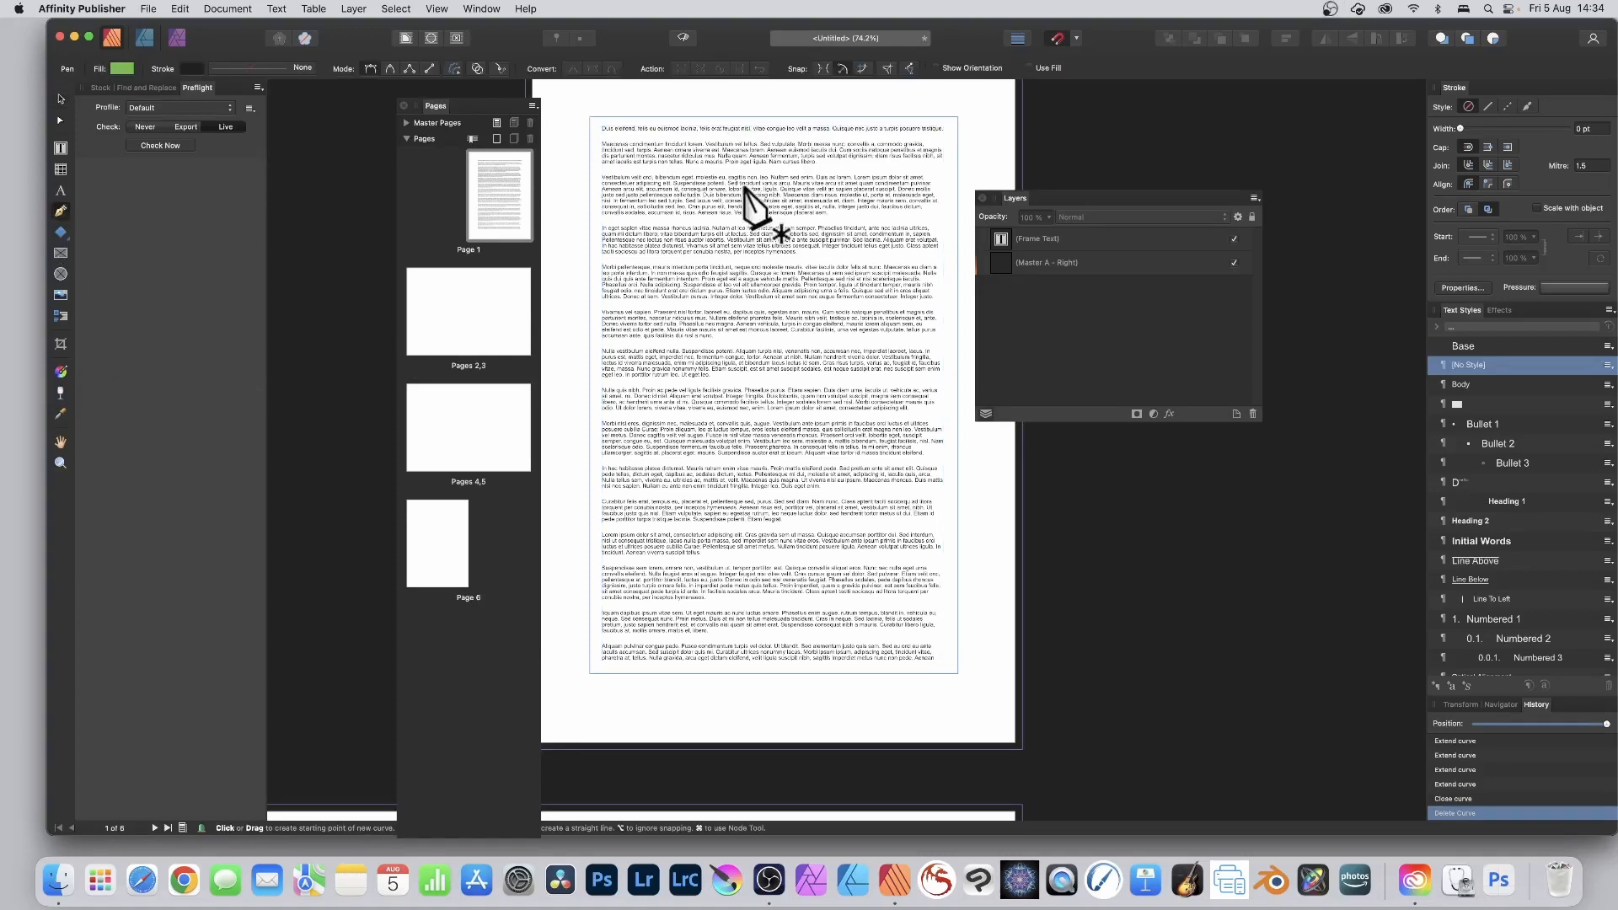
click(647, 171)
click(844, 159)
click(815, 396)
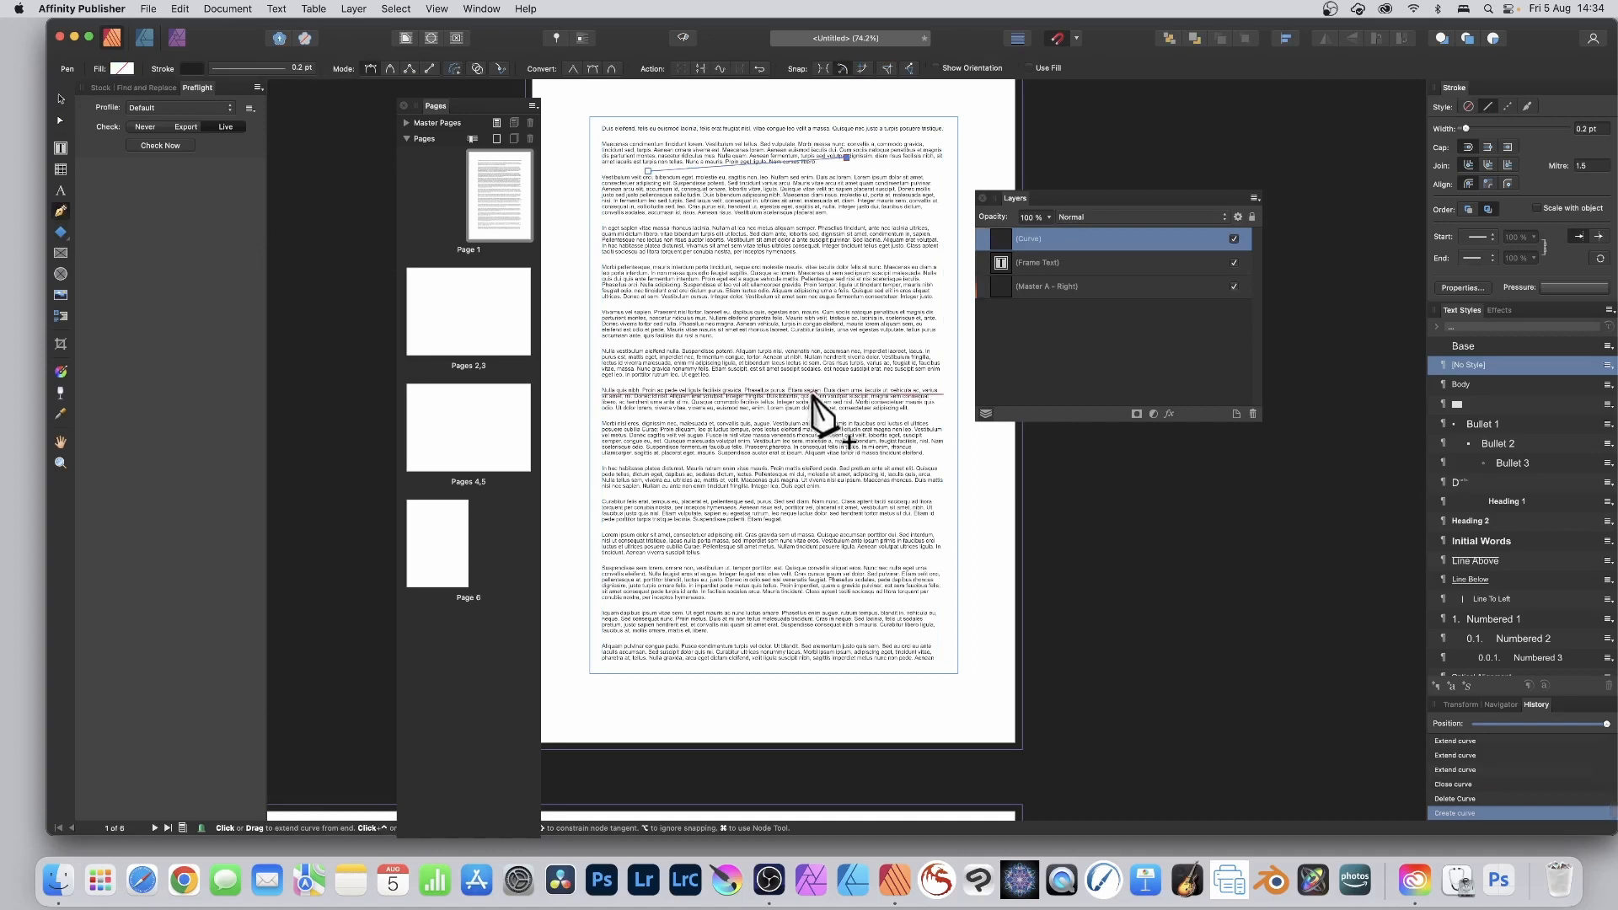
click(684, 465)
click(882, 590)
click(796, 632)
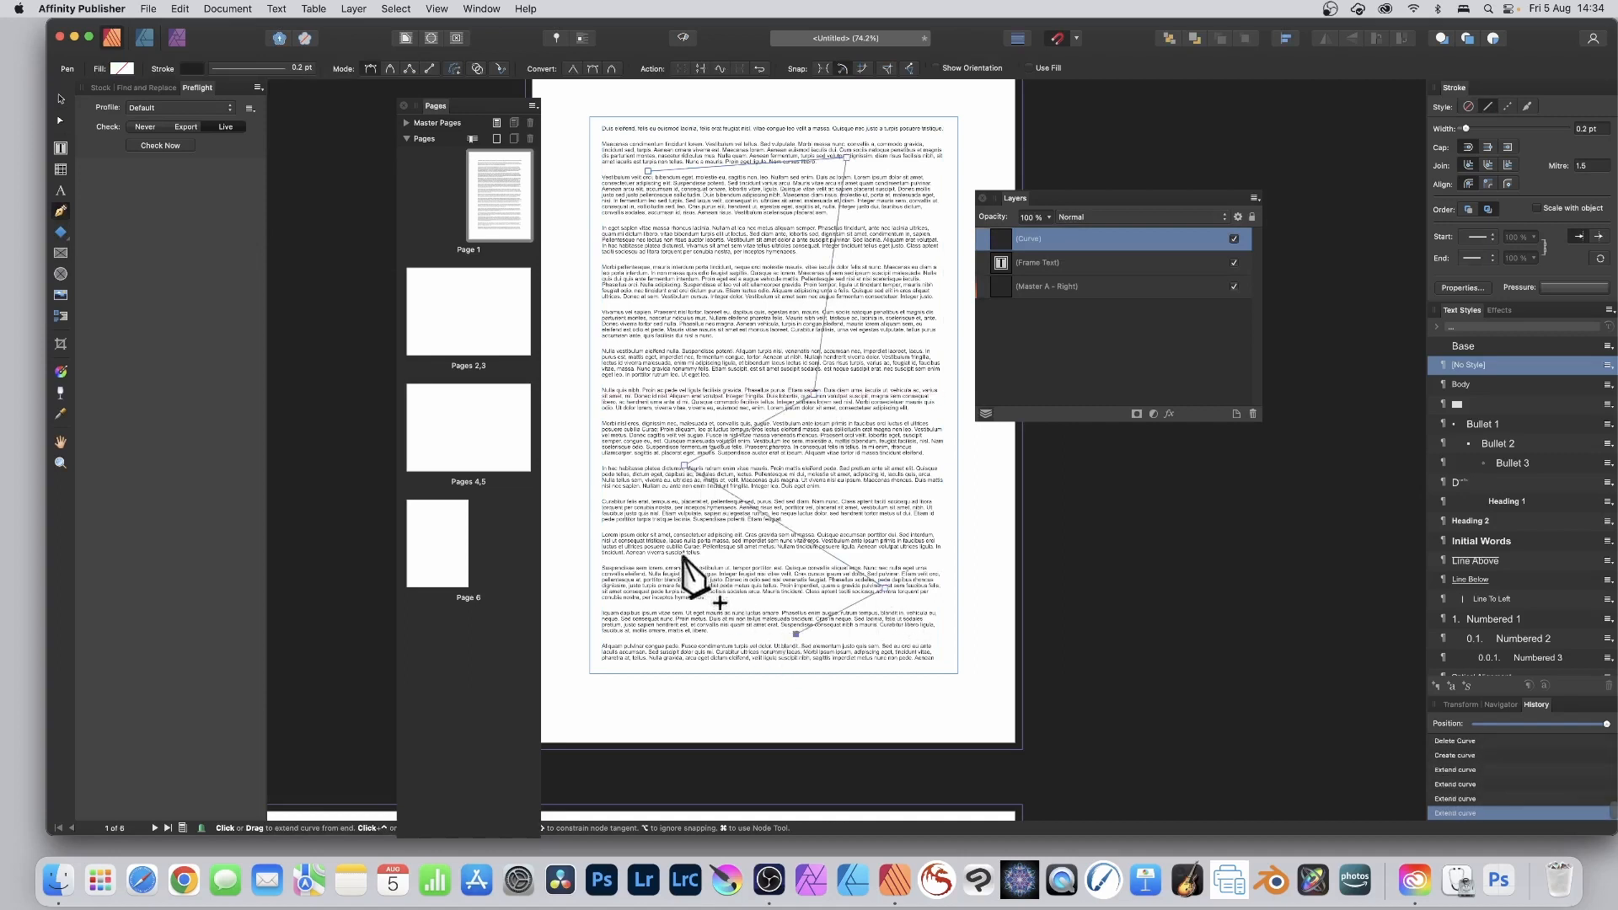
click(672, 534)
click(792, 553)
click(643, 460)
click(792, 386)
click(615, 329)
click(802, 312)
click(653, 289)
click(816, 266)
click(640, 229)
click(762, 187)
click(647, 171)
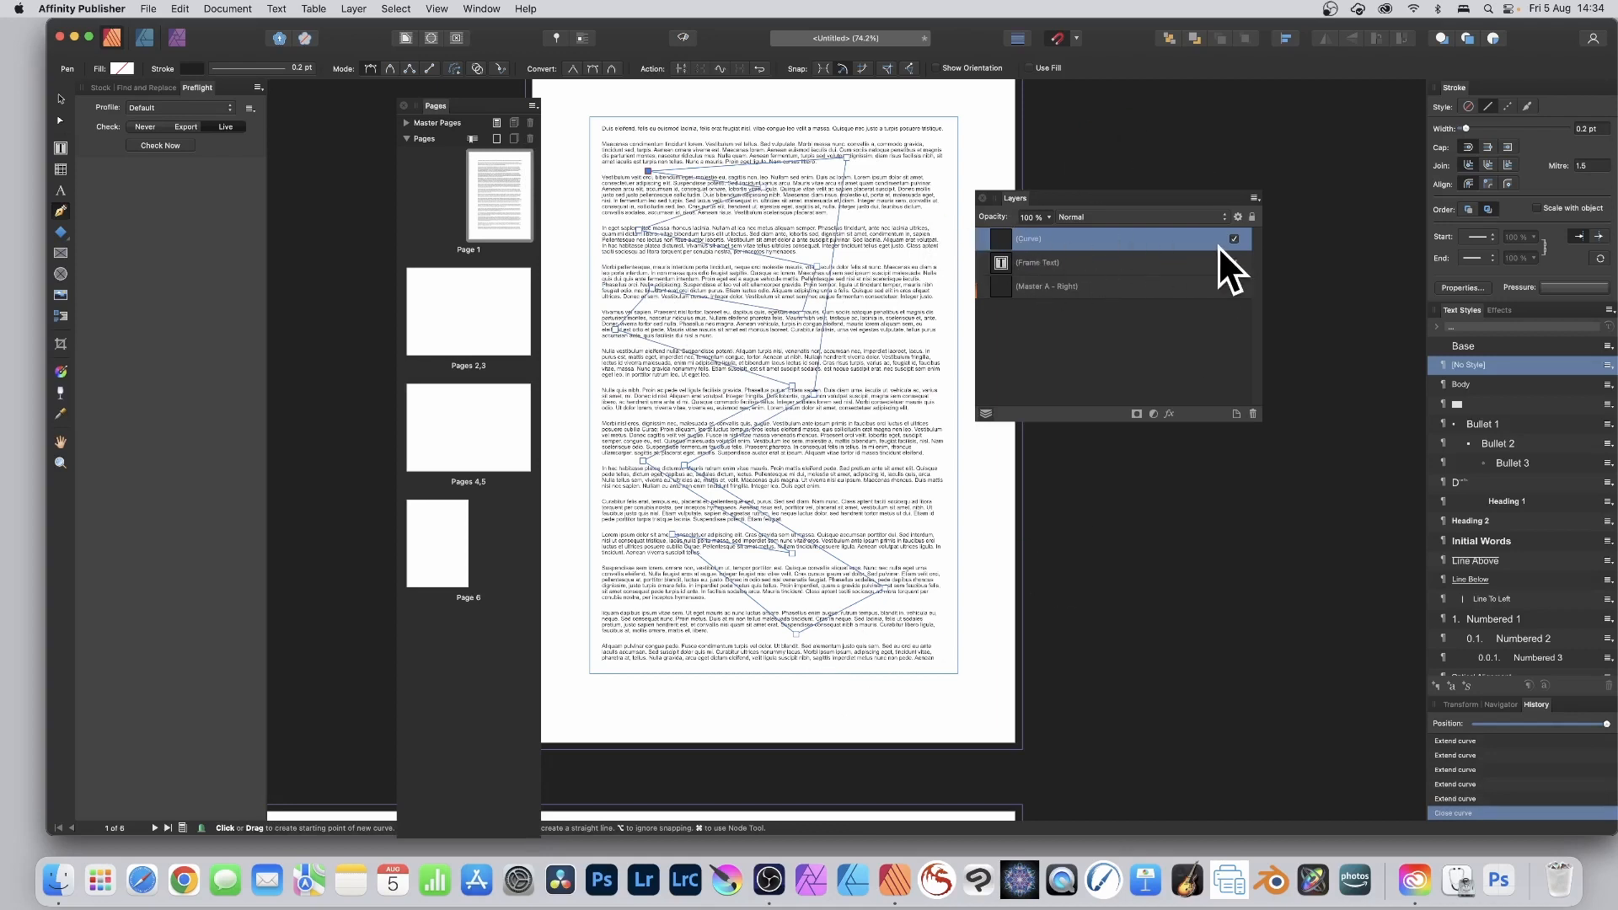
Give the pen-drawn zigzag shape the Tight text wrap style
click(404, 36)
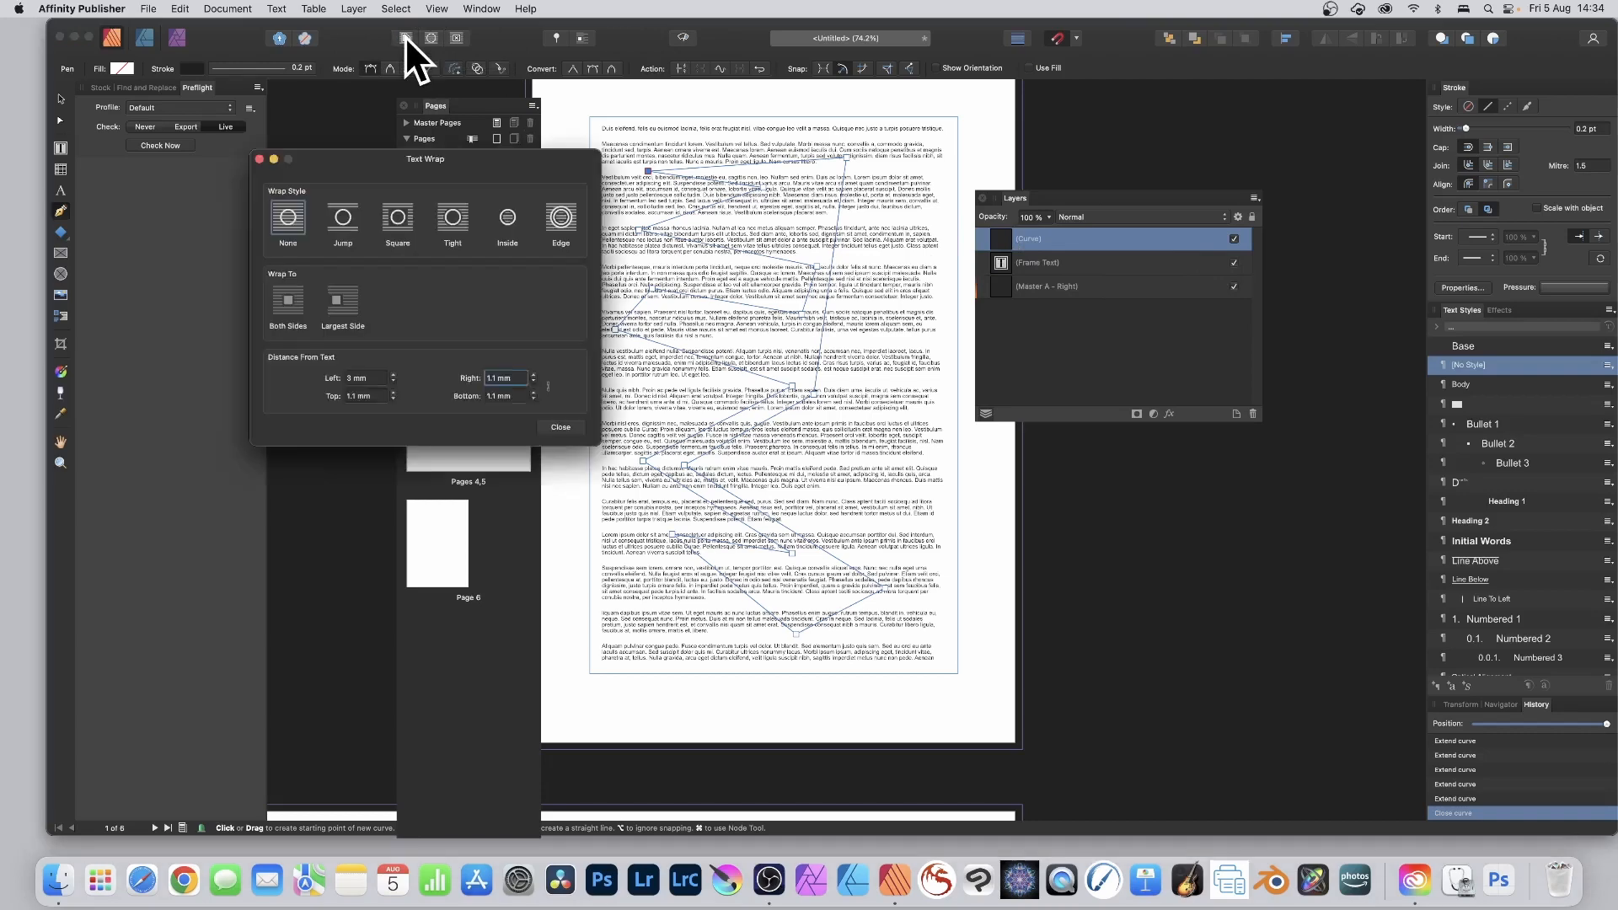
click(453, 221)
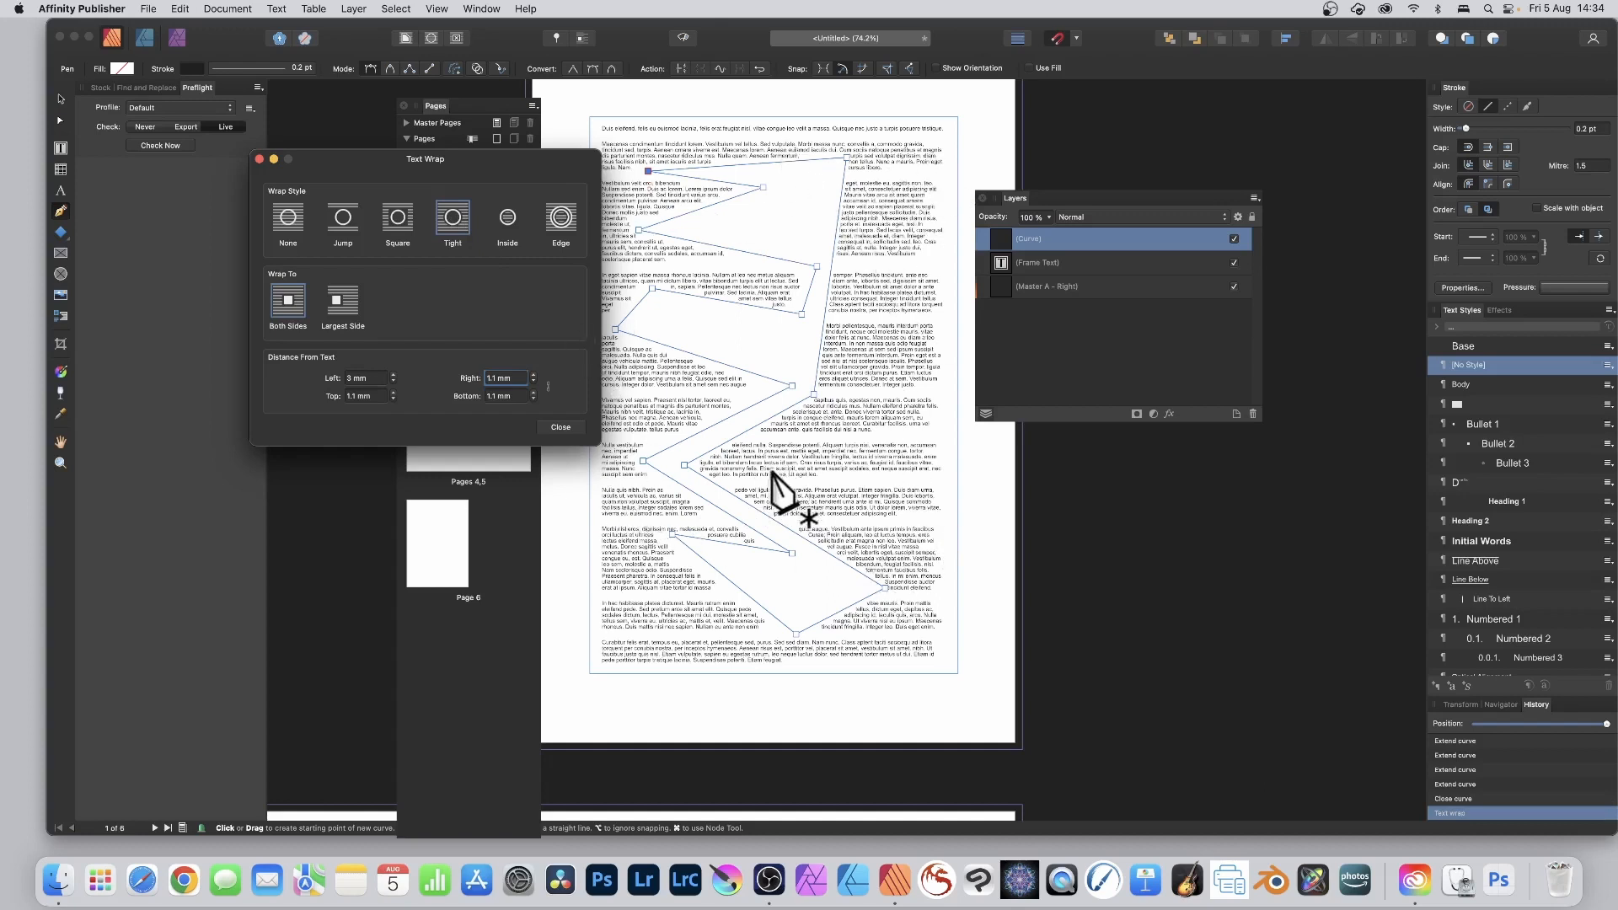
click(560, 427)
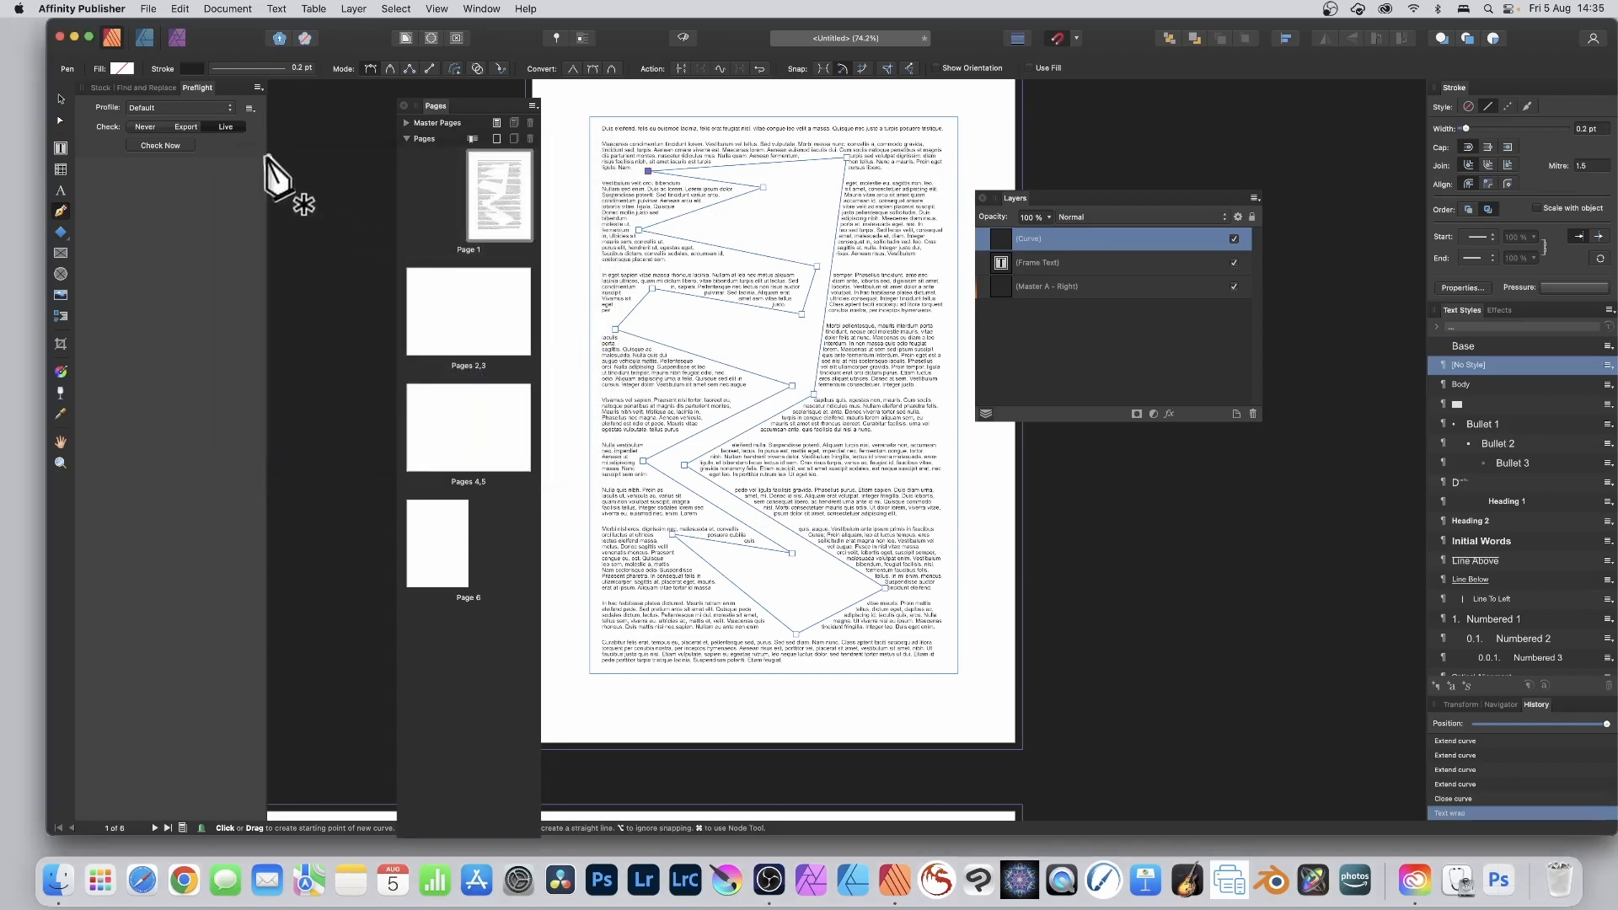
Move the zigzag shape's leftmost node straight down with the Node tool
click(61, 121)
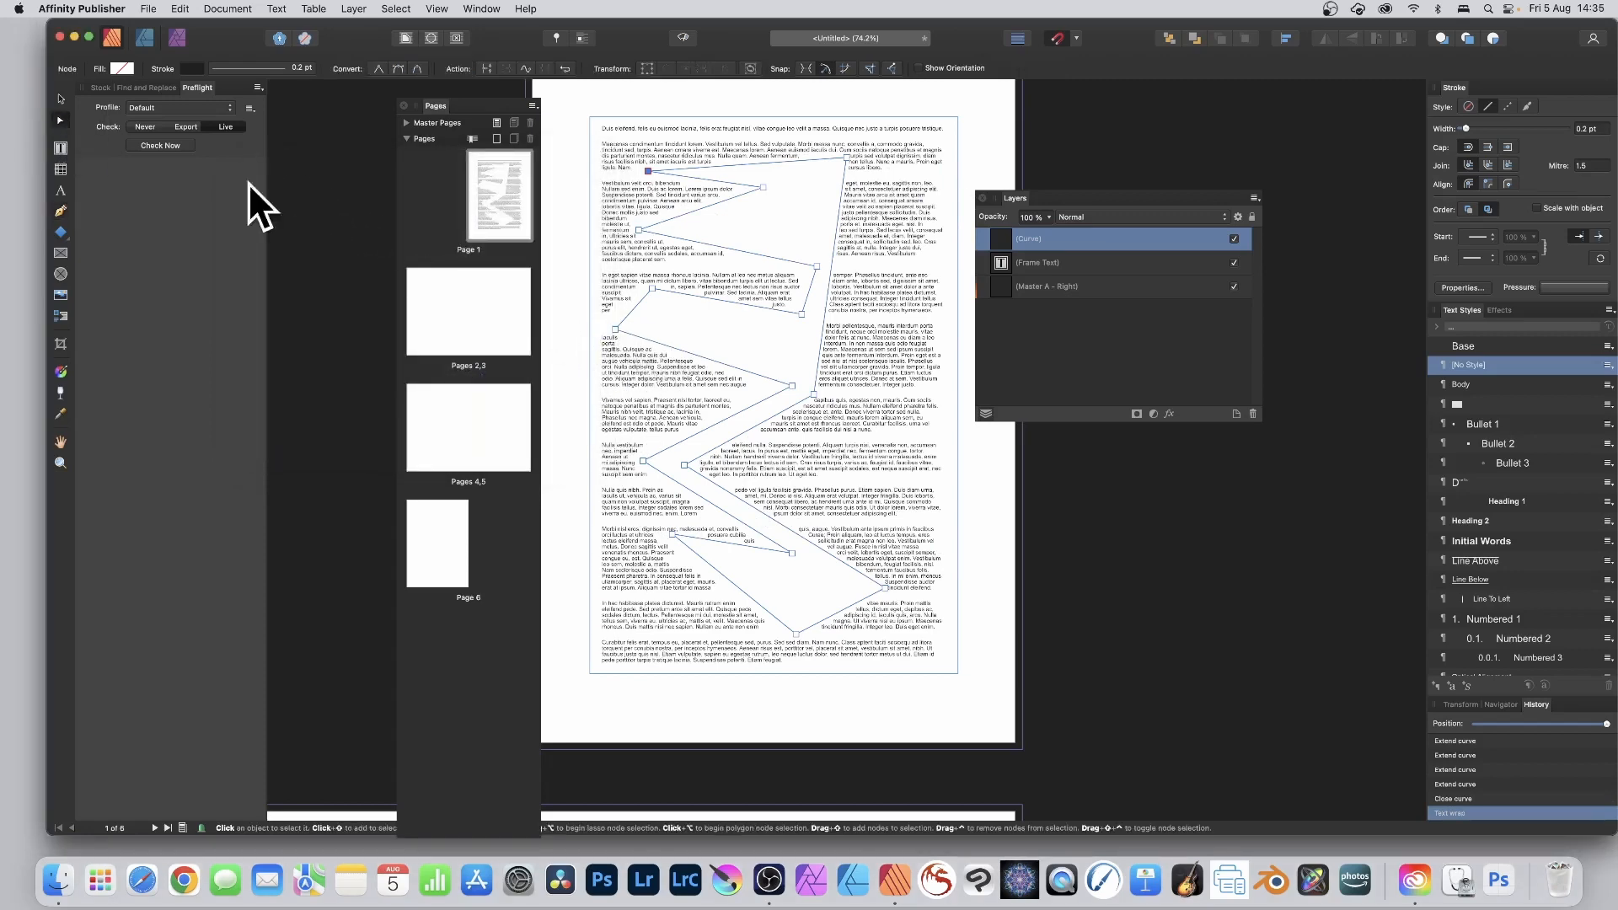
drag(614, 328, 610, 386)
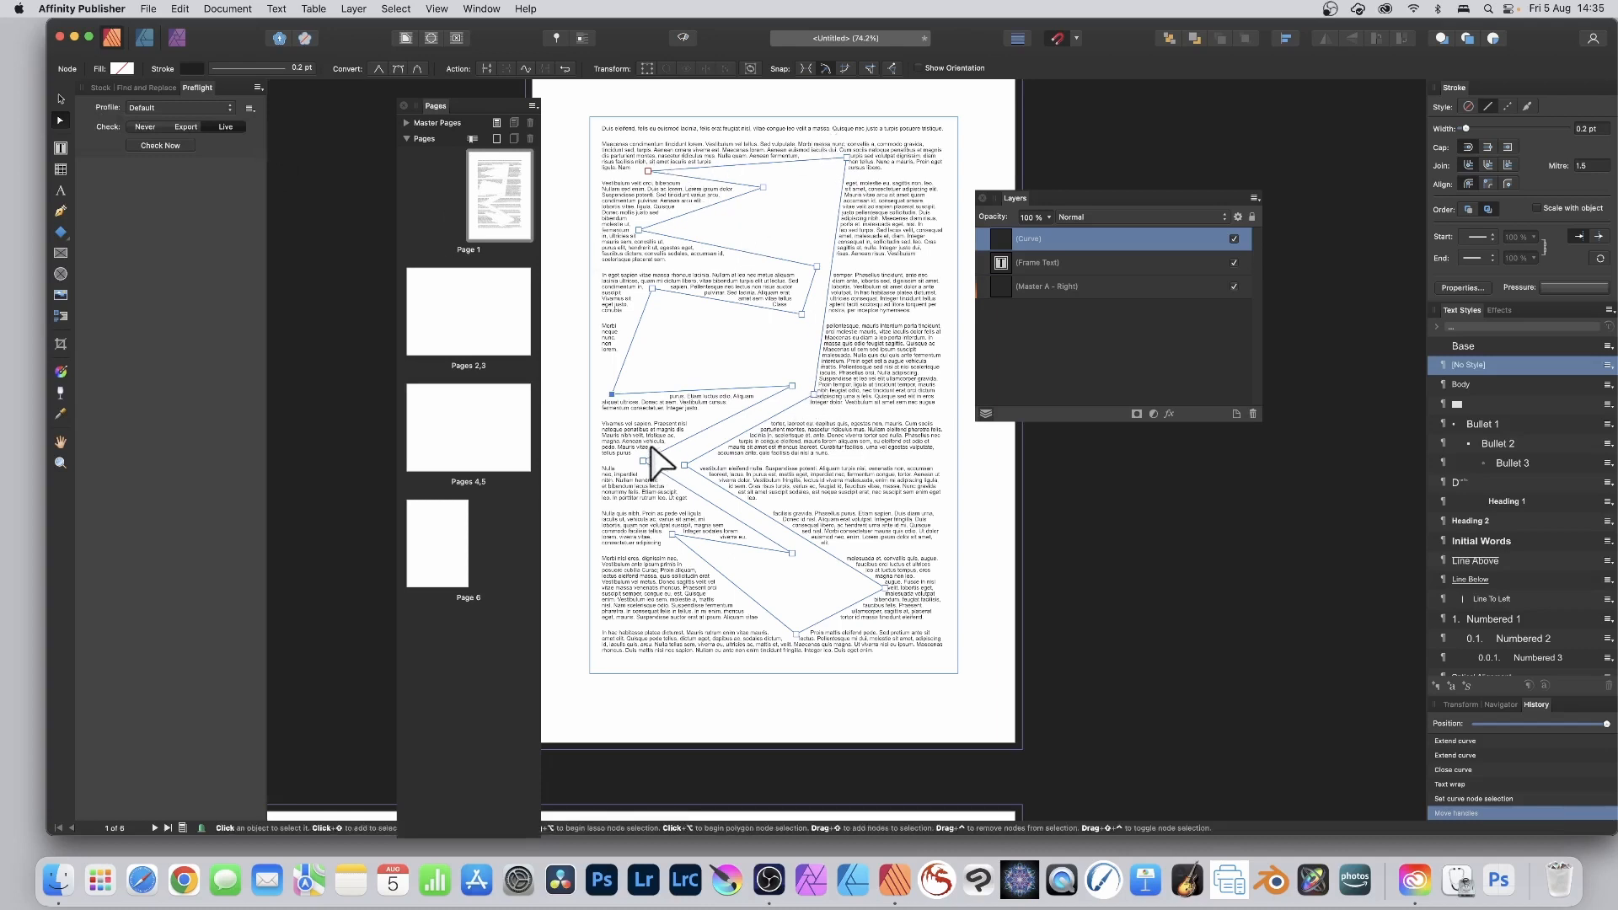
Try a red fill on the zigzag shape and clear the fill again
click(121, 68)
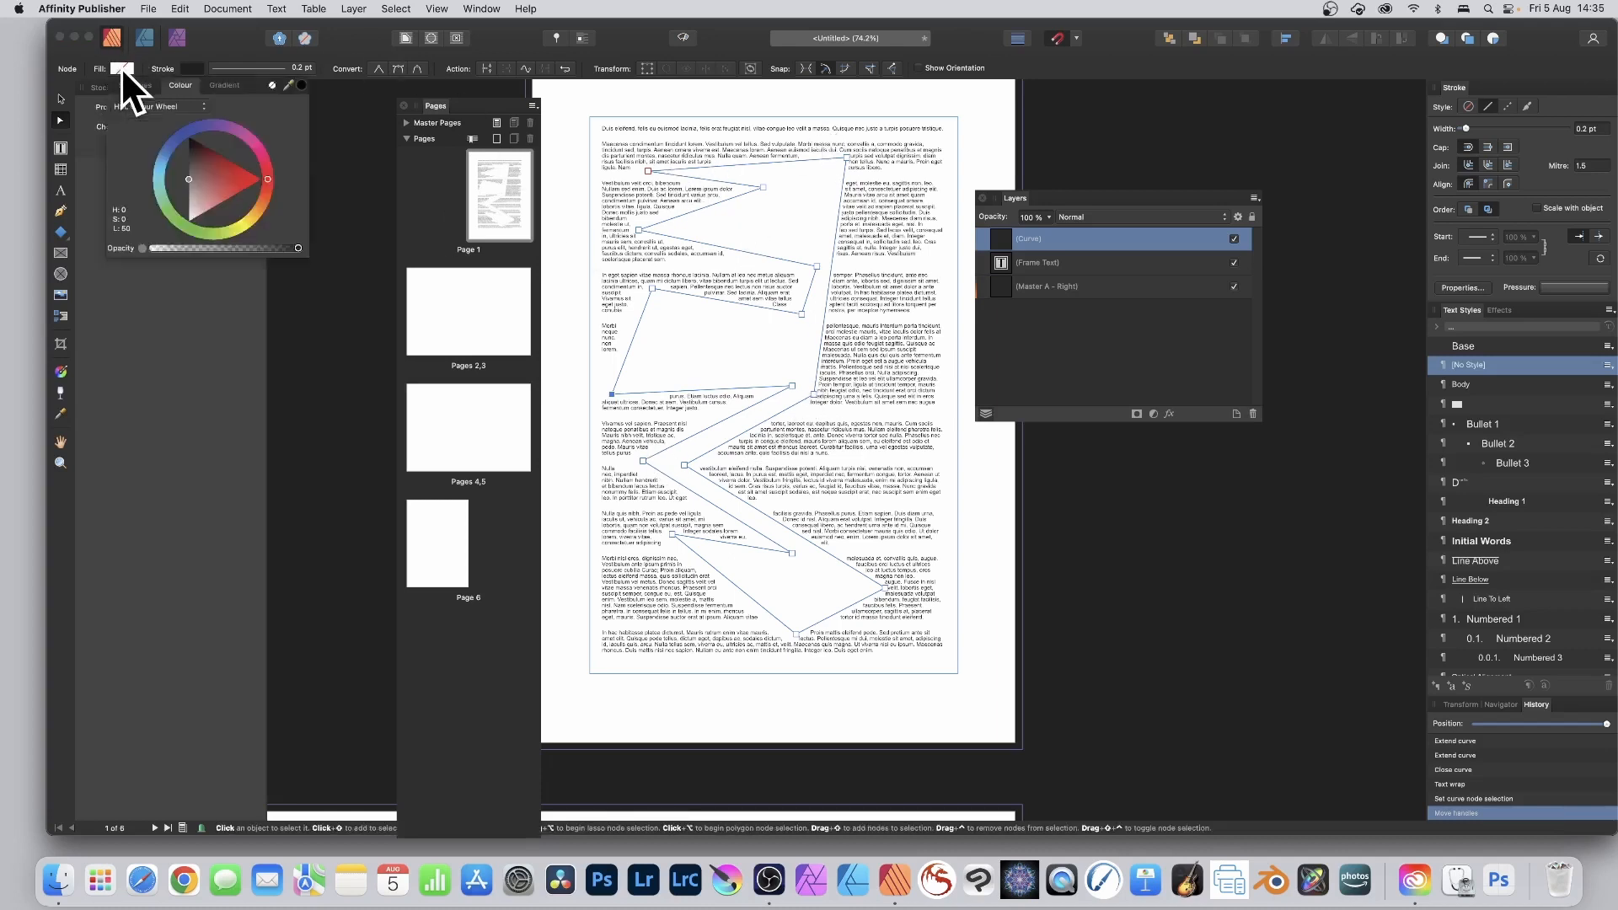
click(240, 178)
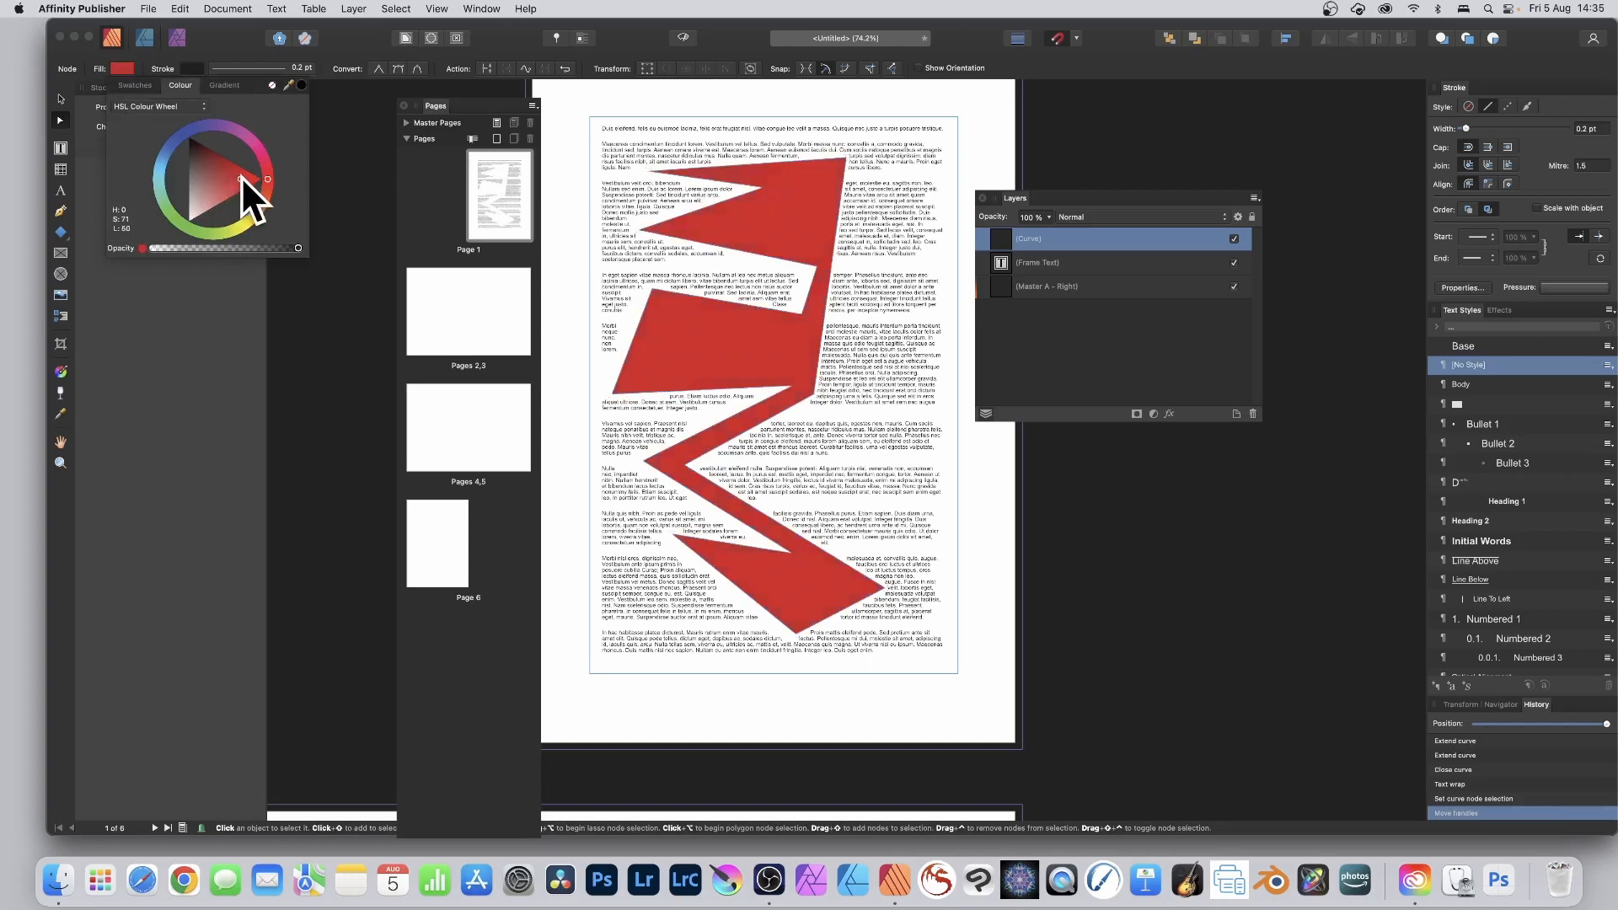
click(272, 85)
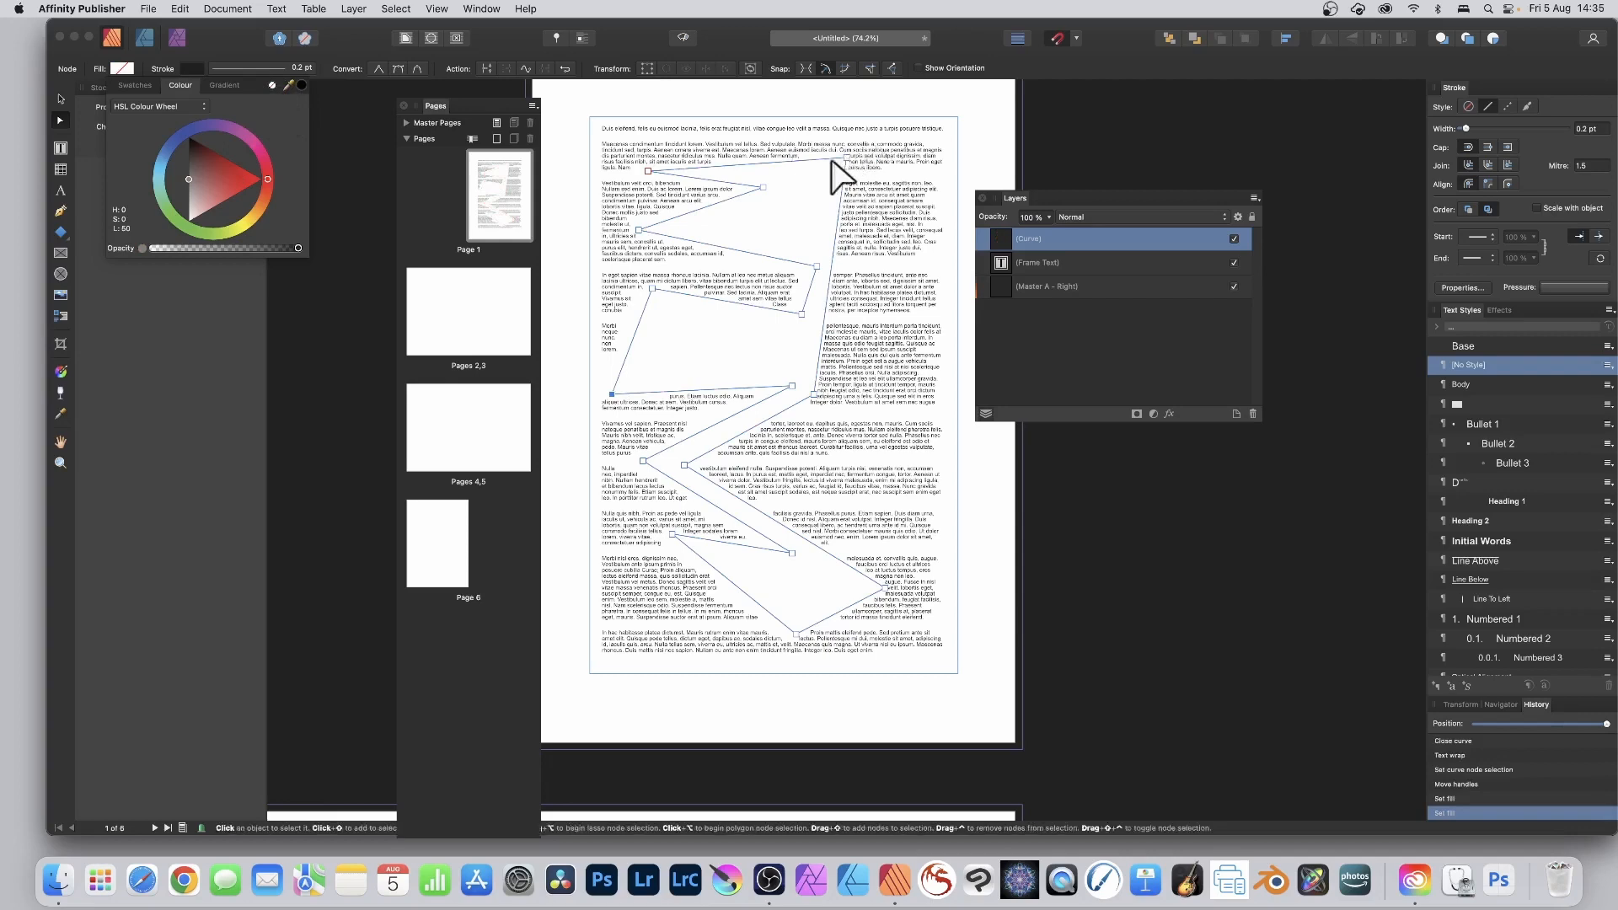
Reshape the zigzag by pulling its three right-hand nodes outward and bending the edge below its upper part upward
drag(845, 157, 916, 146)
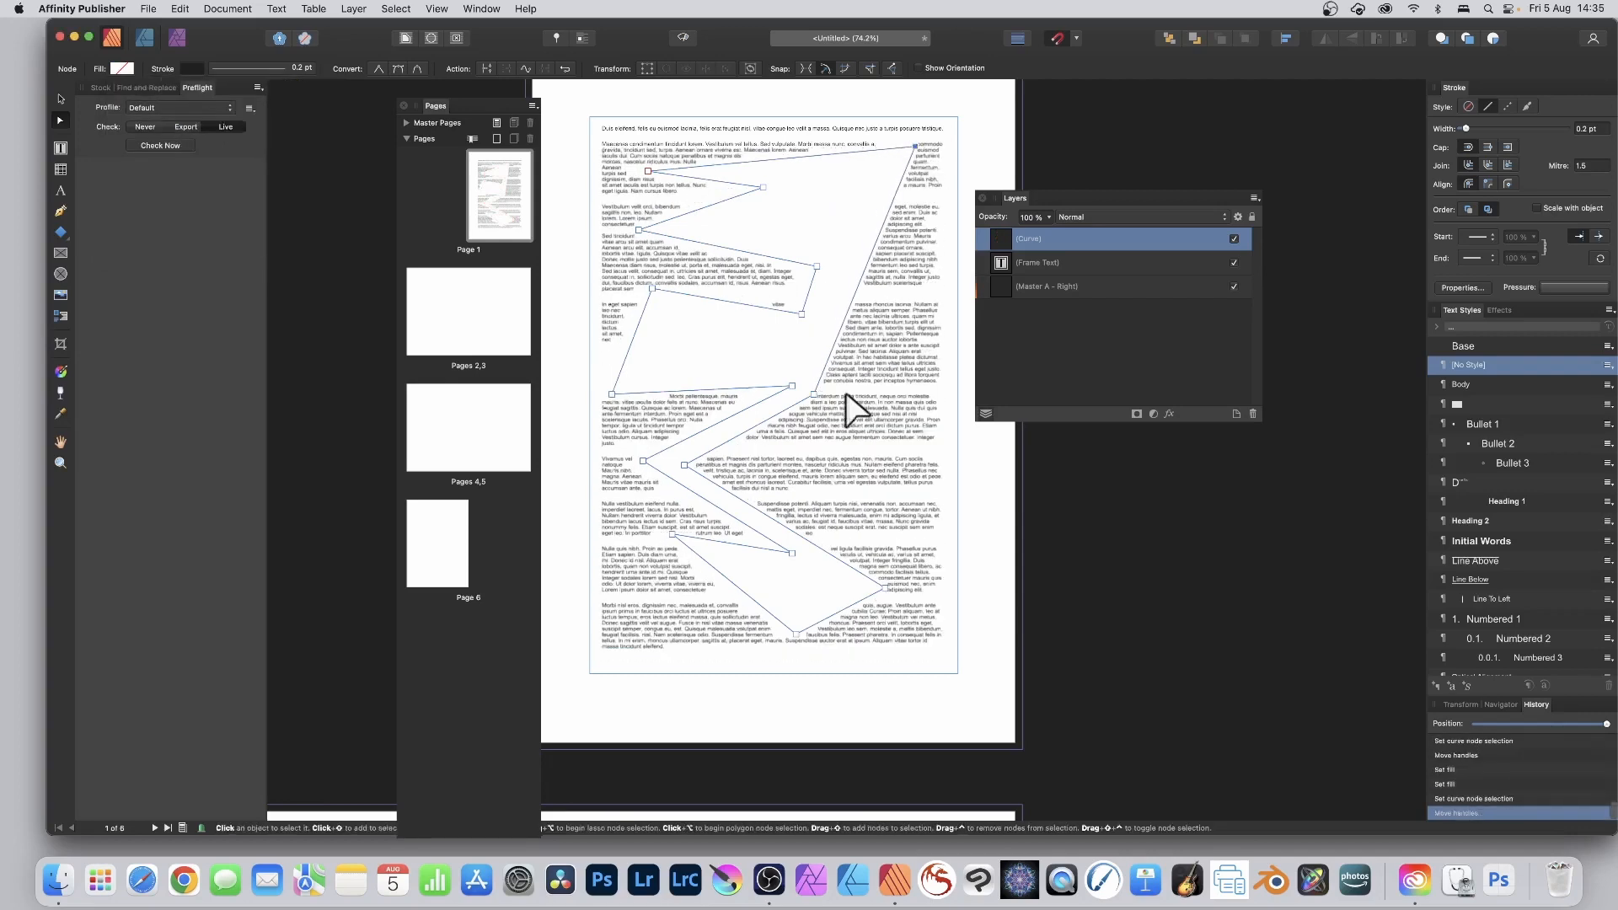
drag(814, 393, 902, 447)
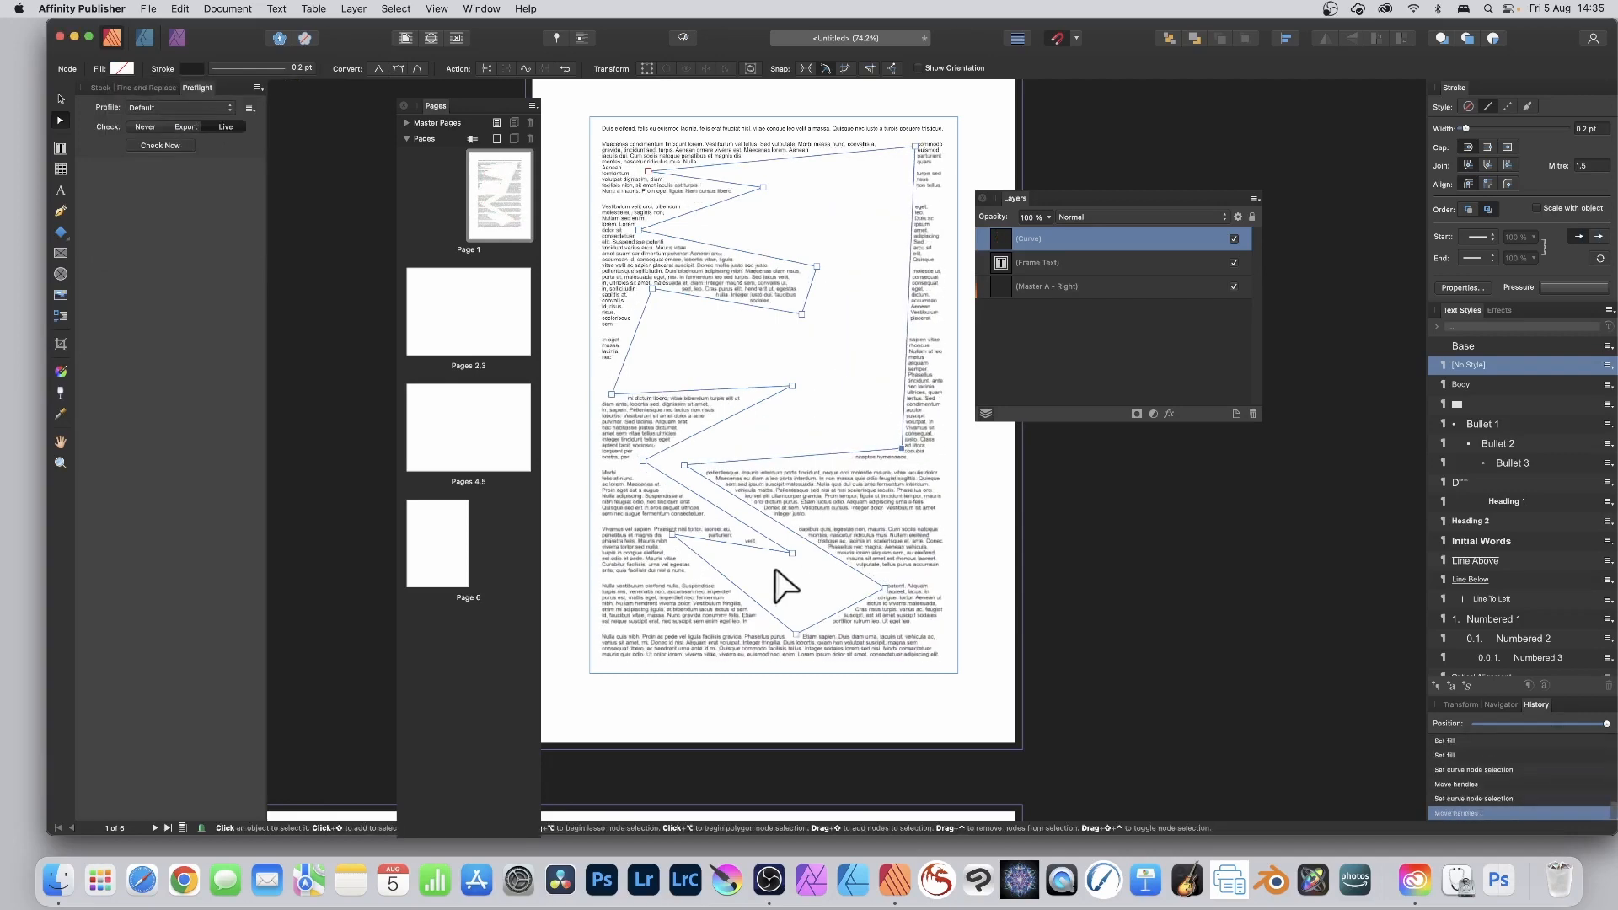
drag(882, 584, 902, 560)
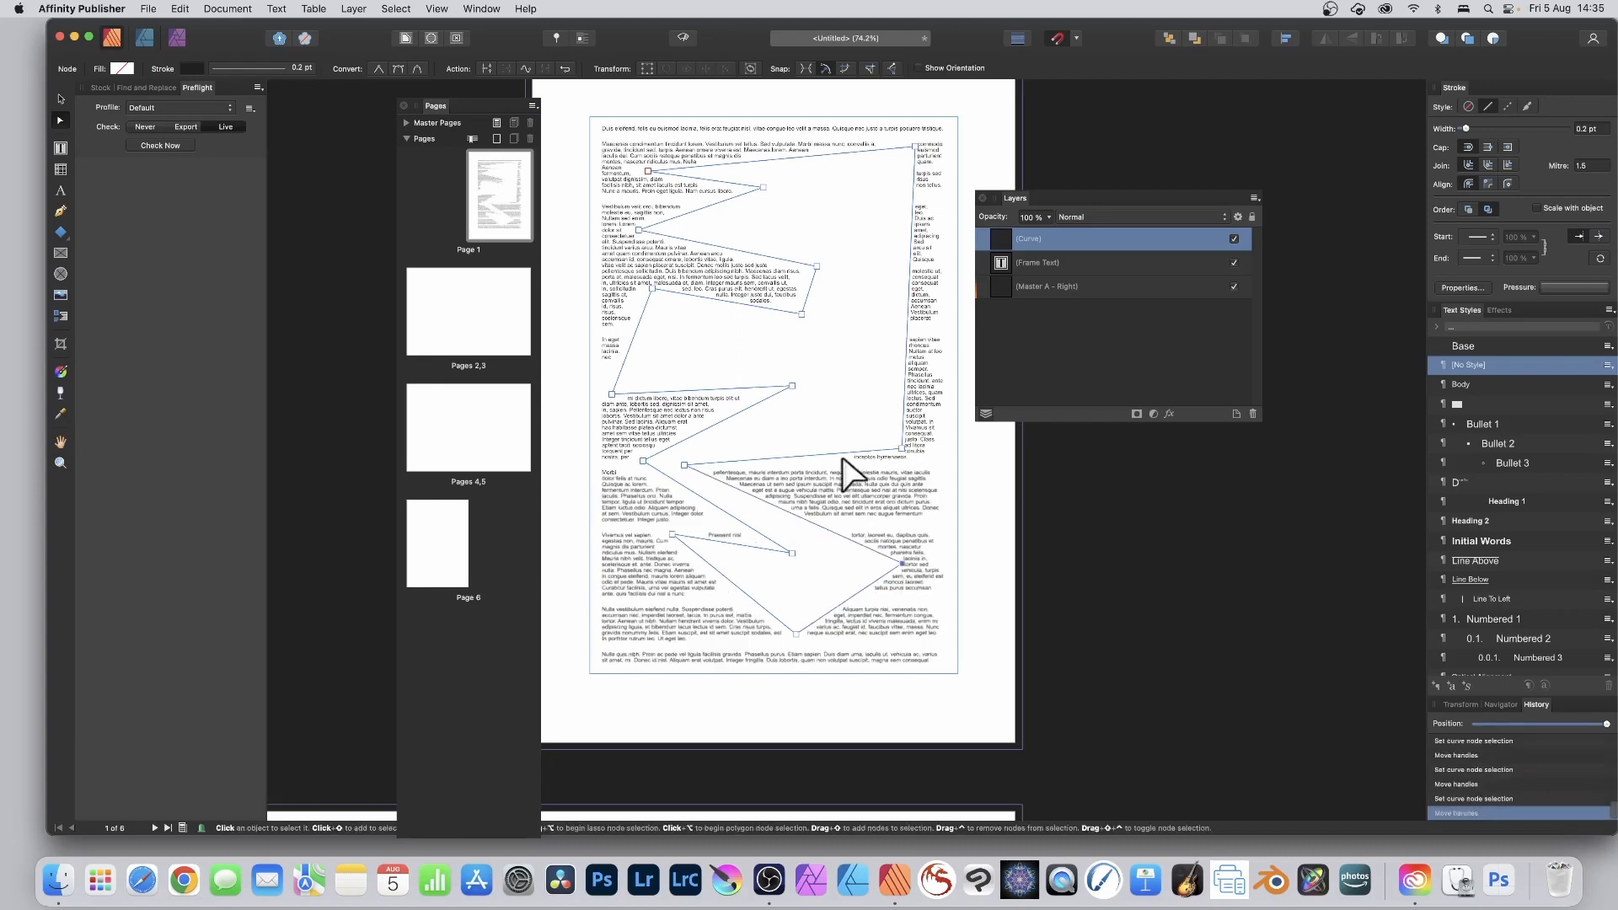
drag(842, 459, 846, 408)
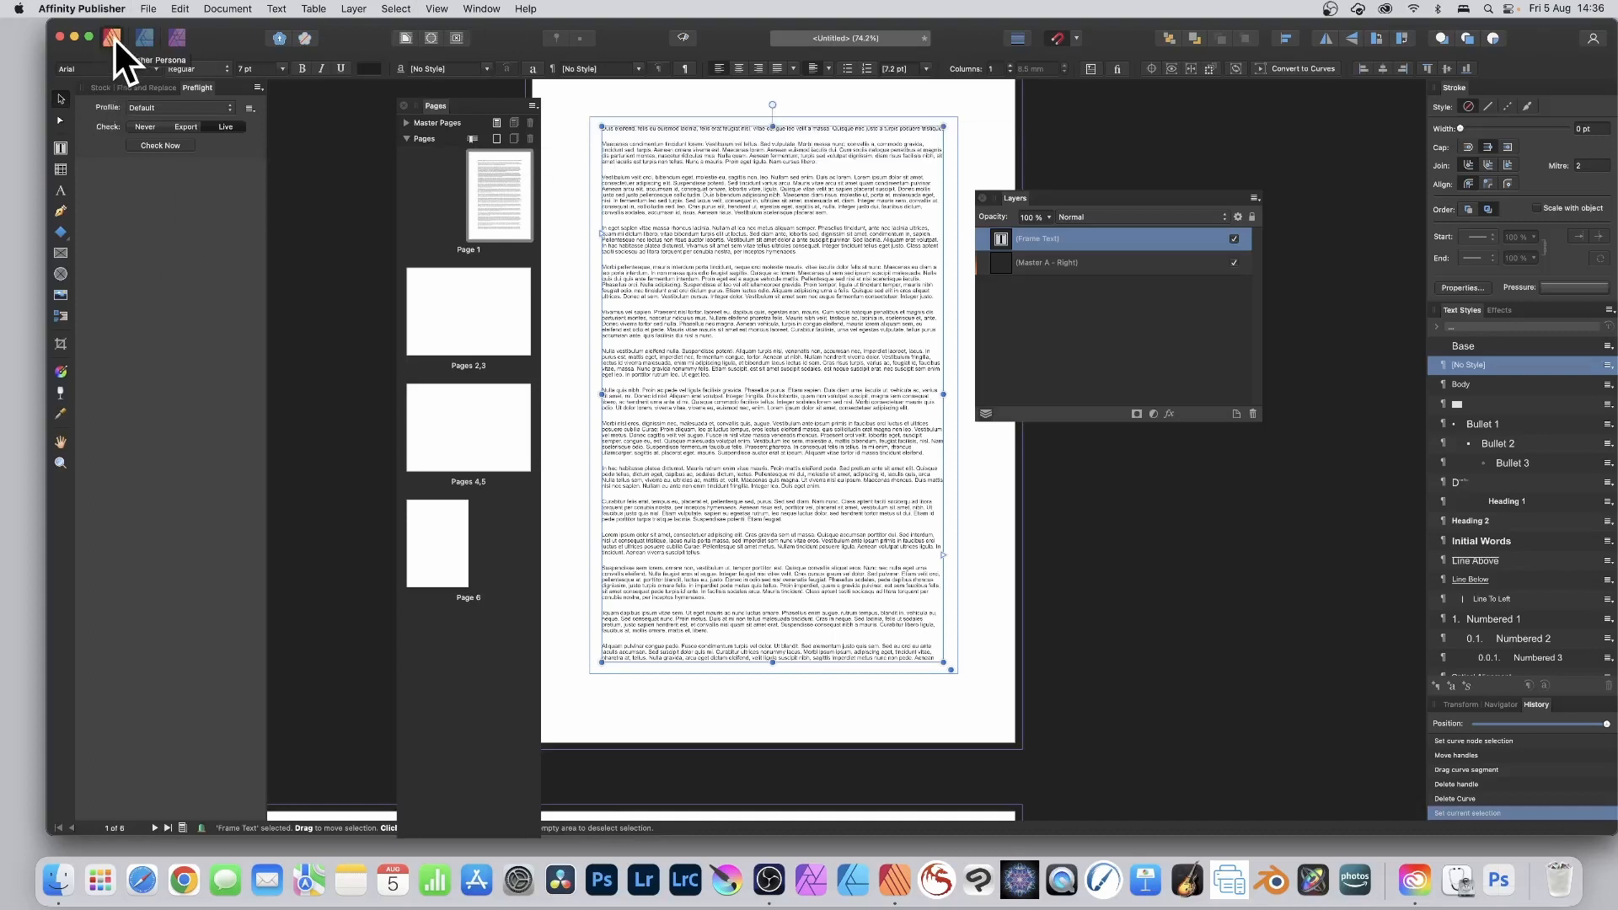
Switch to the Photo Persona and draw a tall narrow ellipse over the middle of the text
click(176, 37)
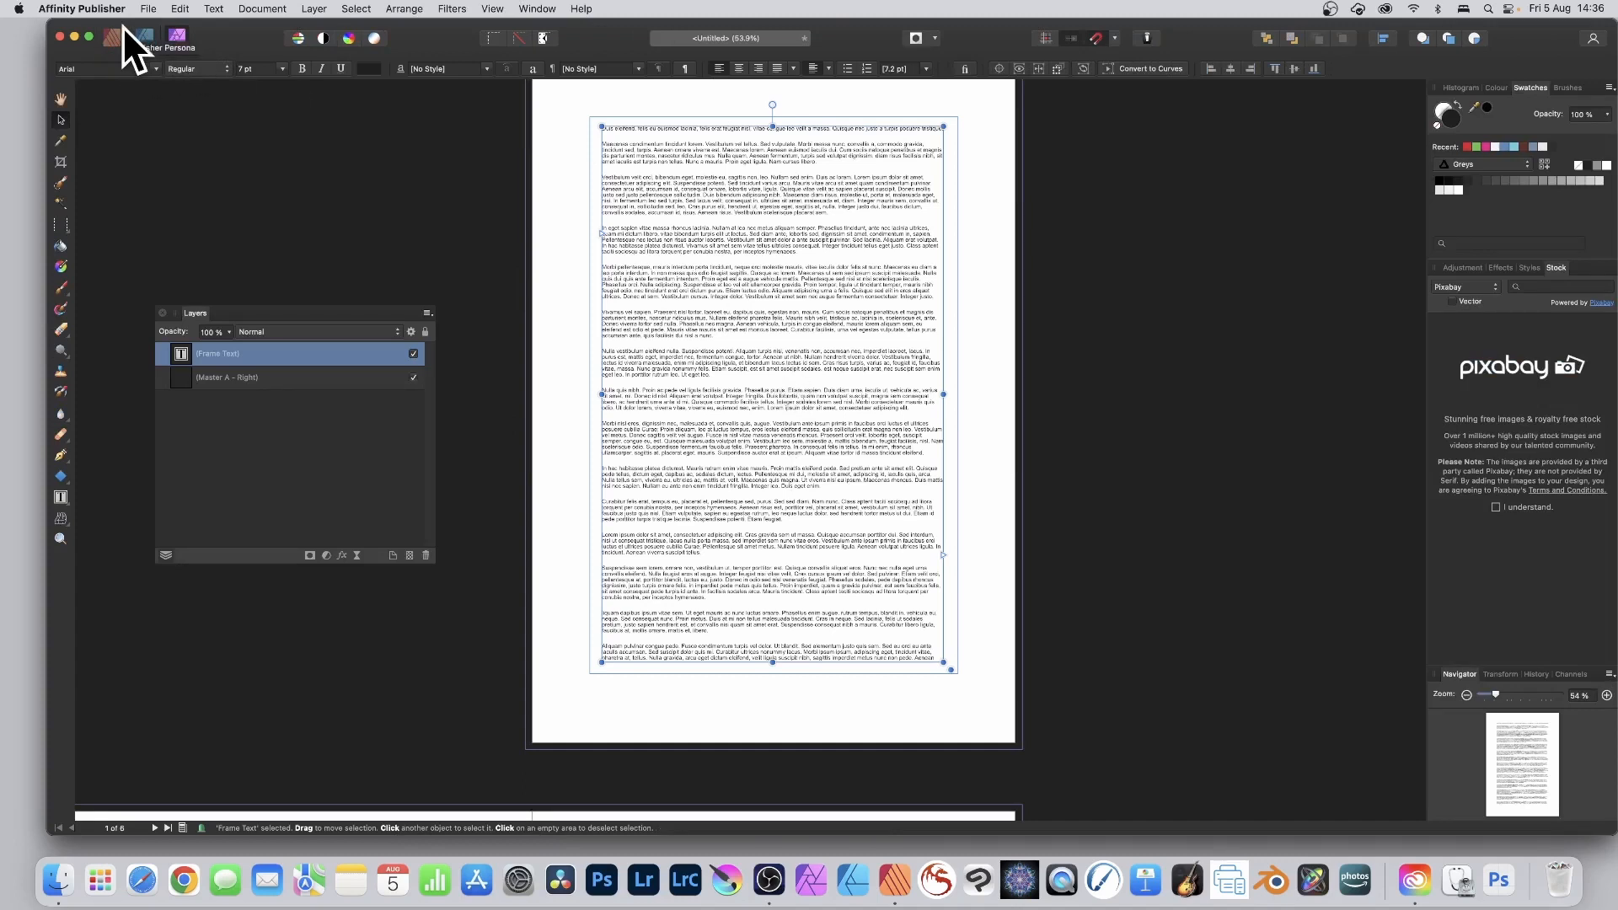
click(60, 475)
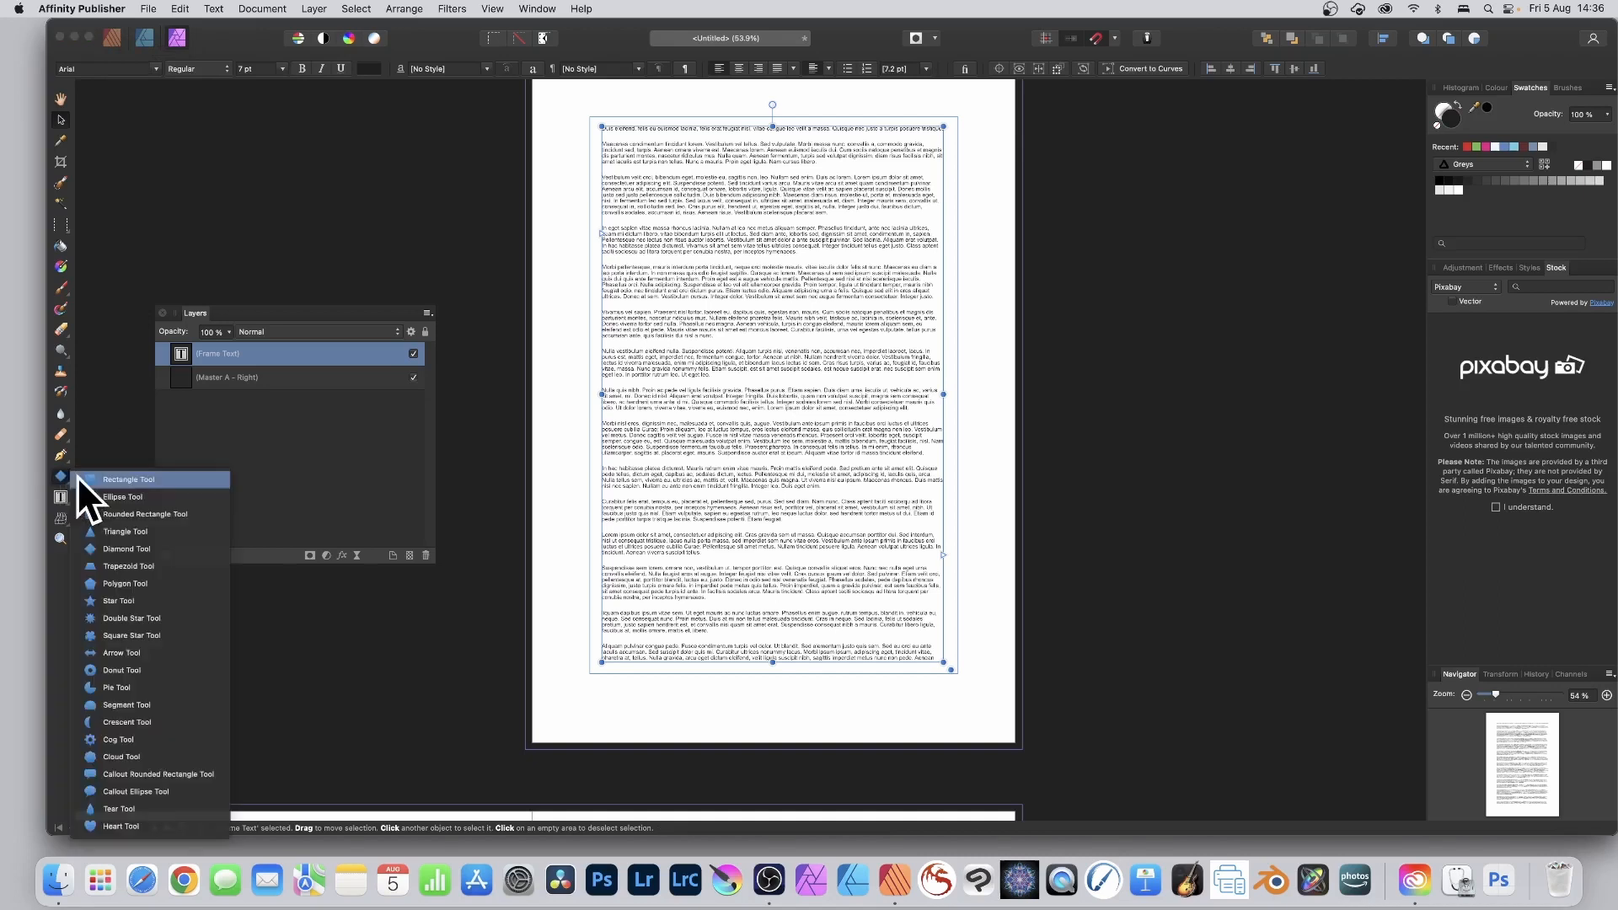
click(124, 496)
drag(674, 209, 809, 570)
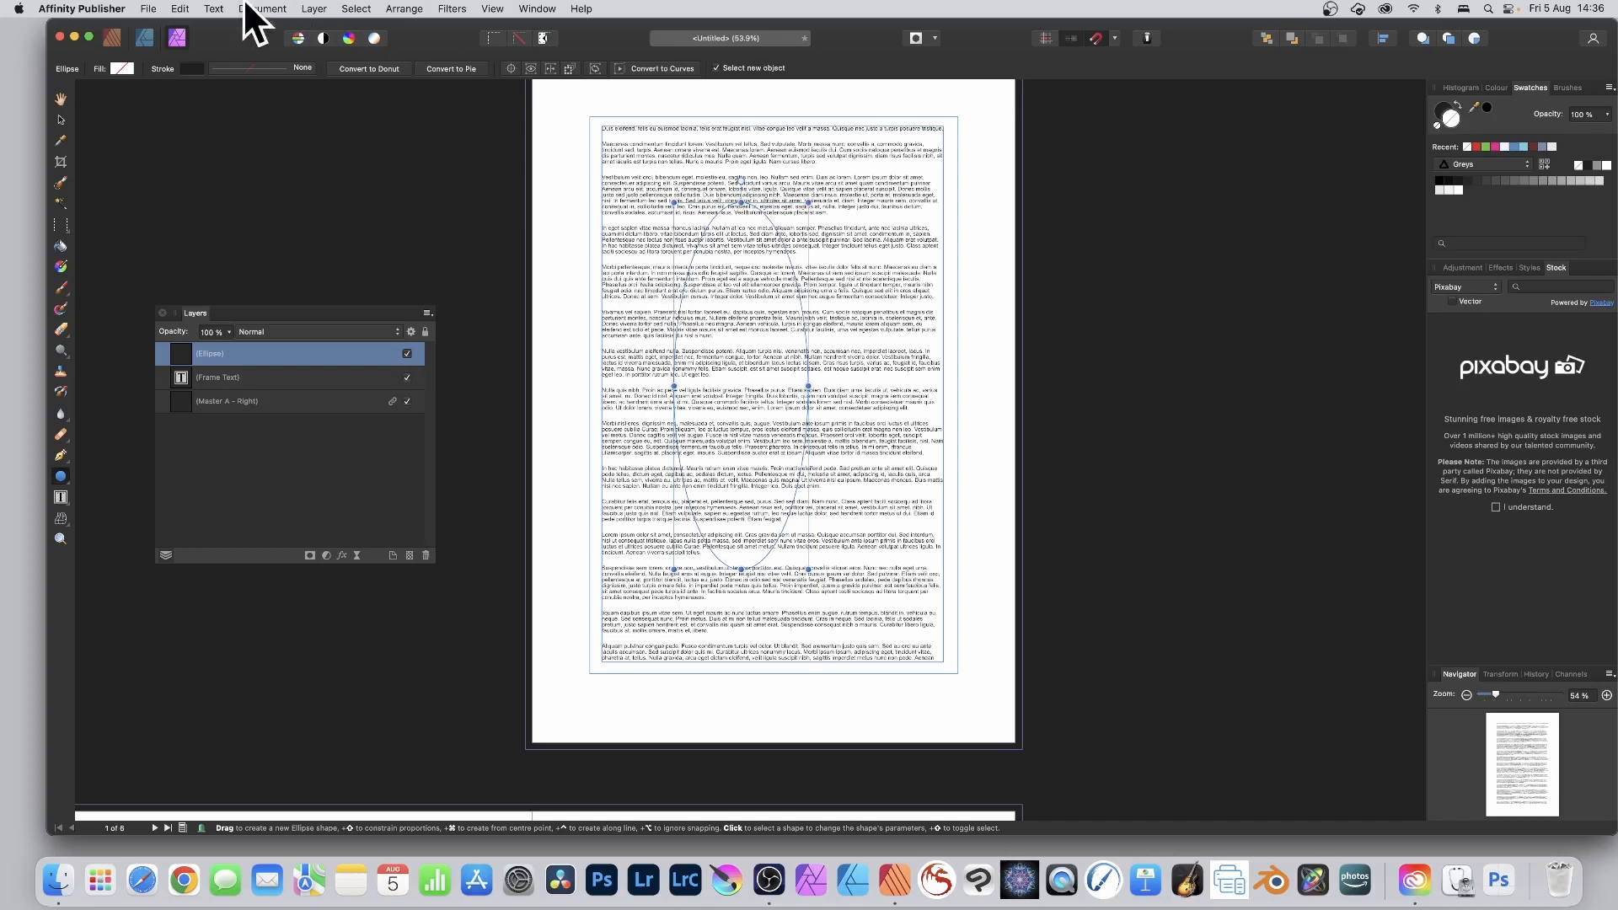
Fill the ellipse with red and rasterise it
click(122, 68)
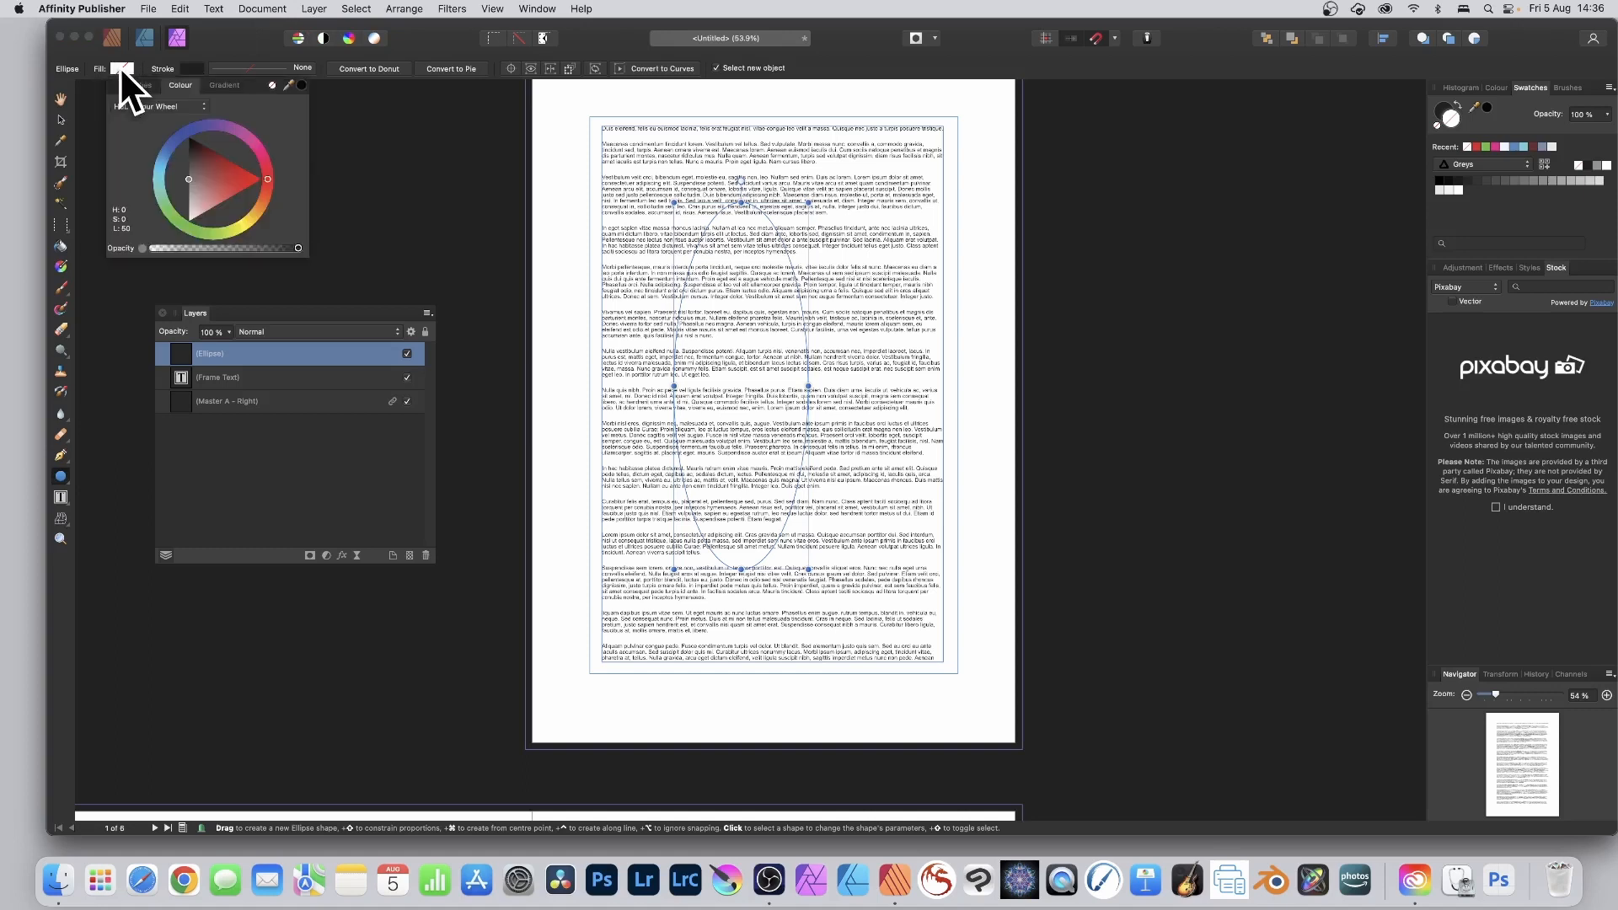
drag(225, 177, 236, 177)
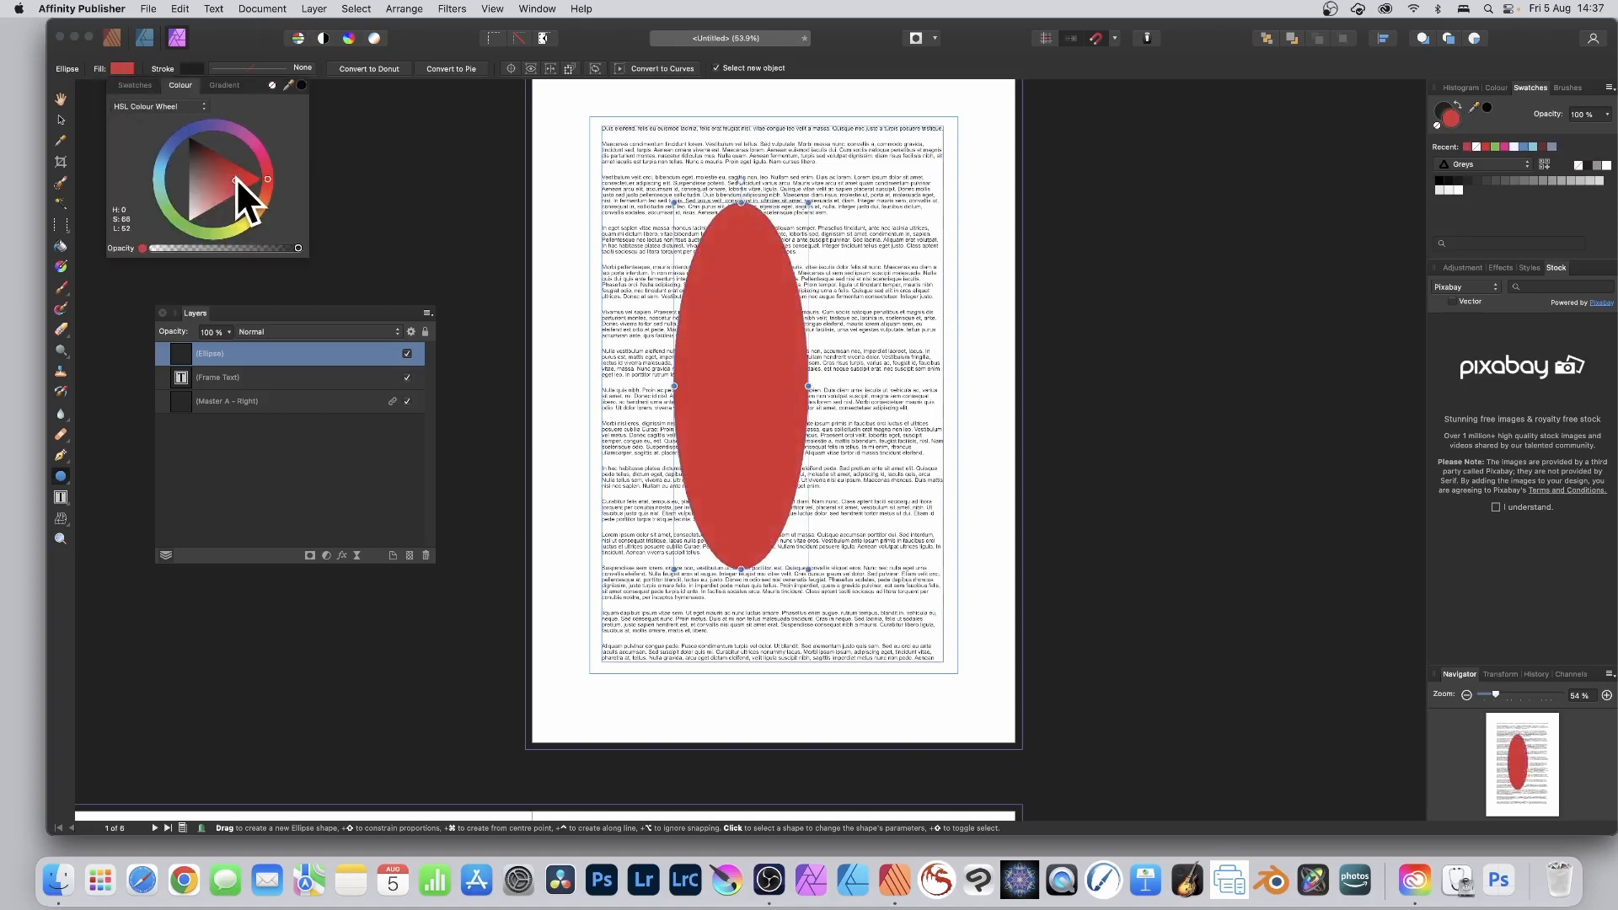
click(314, 9)
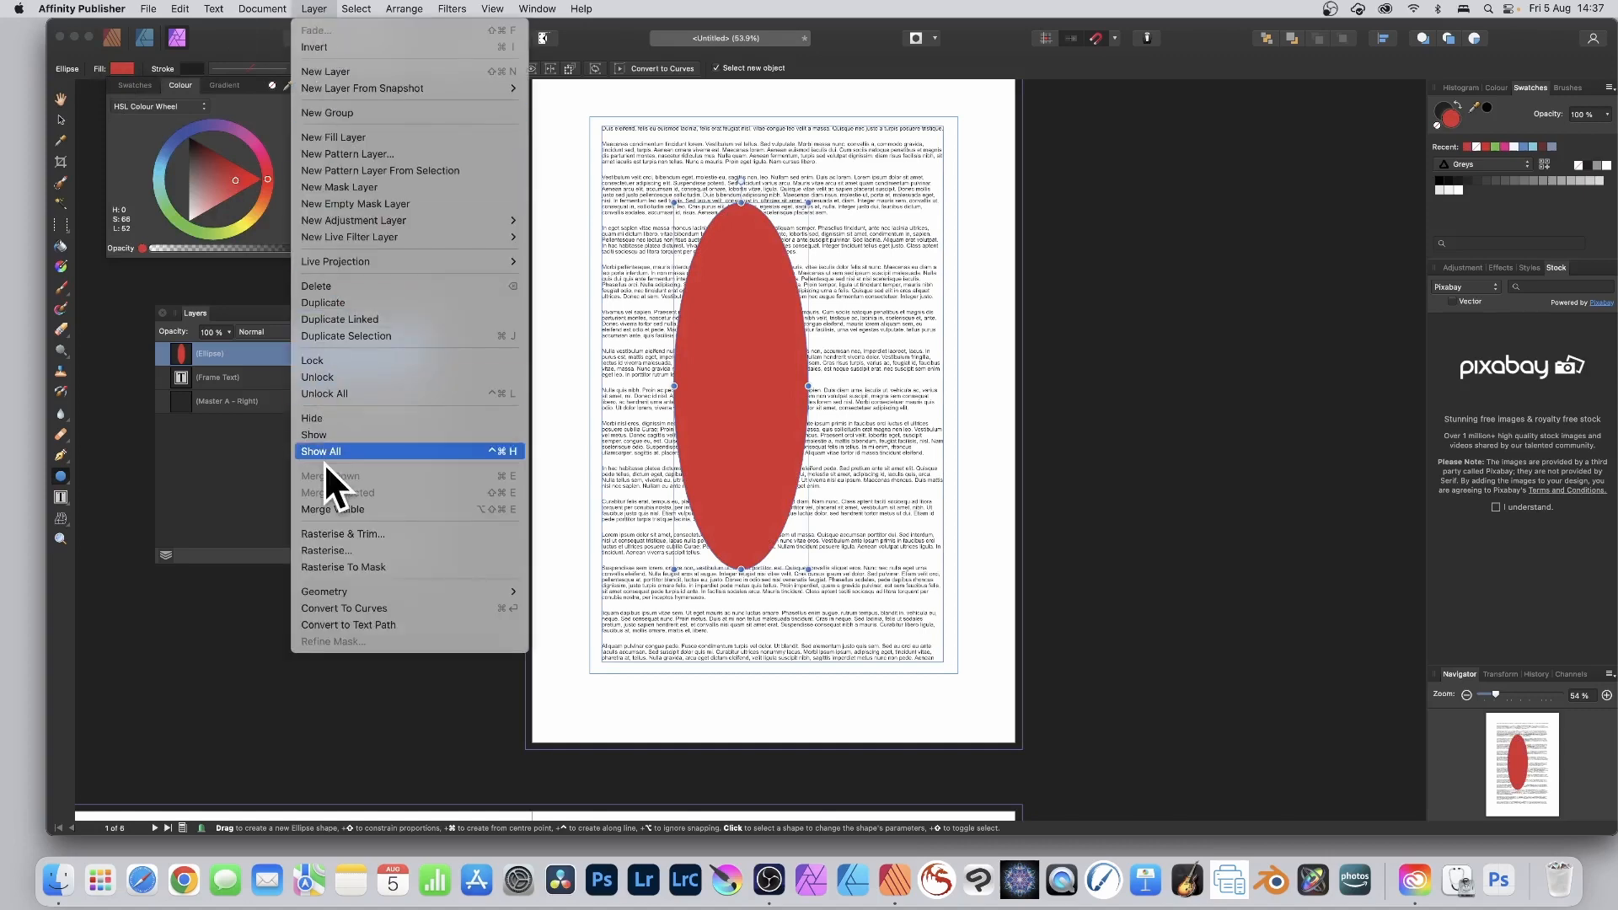
click(334, 550)
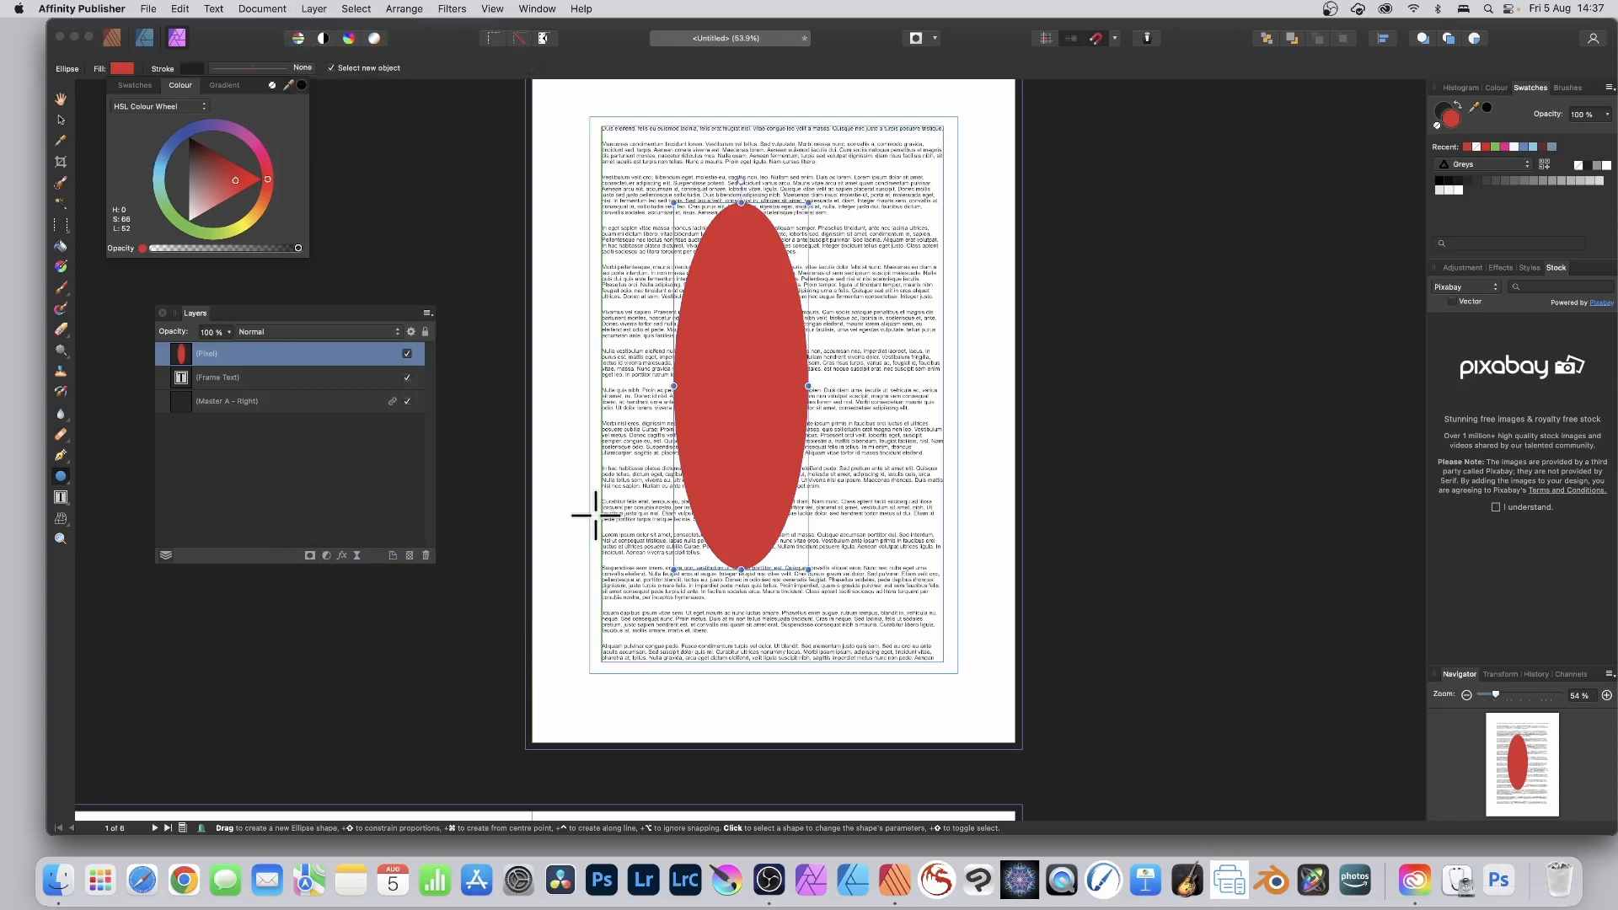
Apply the Mirror distort filter to the ellipse with 7 mirrors and a 270° input angle, its centre moved up to form a flower
click(449, 9)
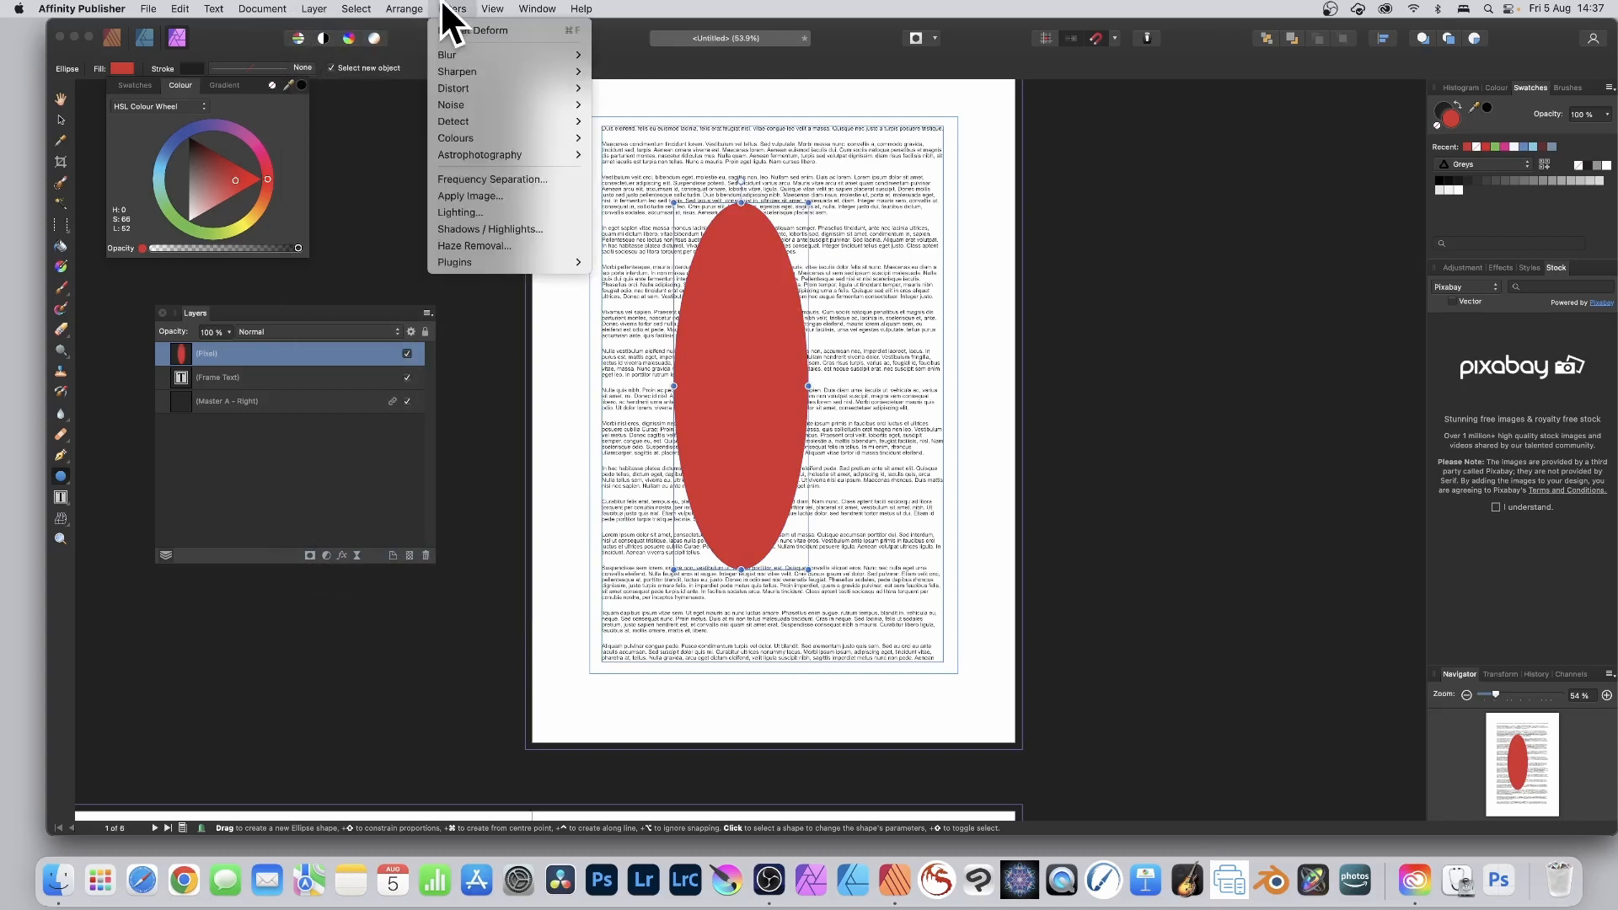
mouse_move(460, 87)
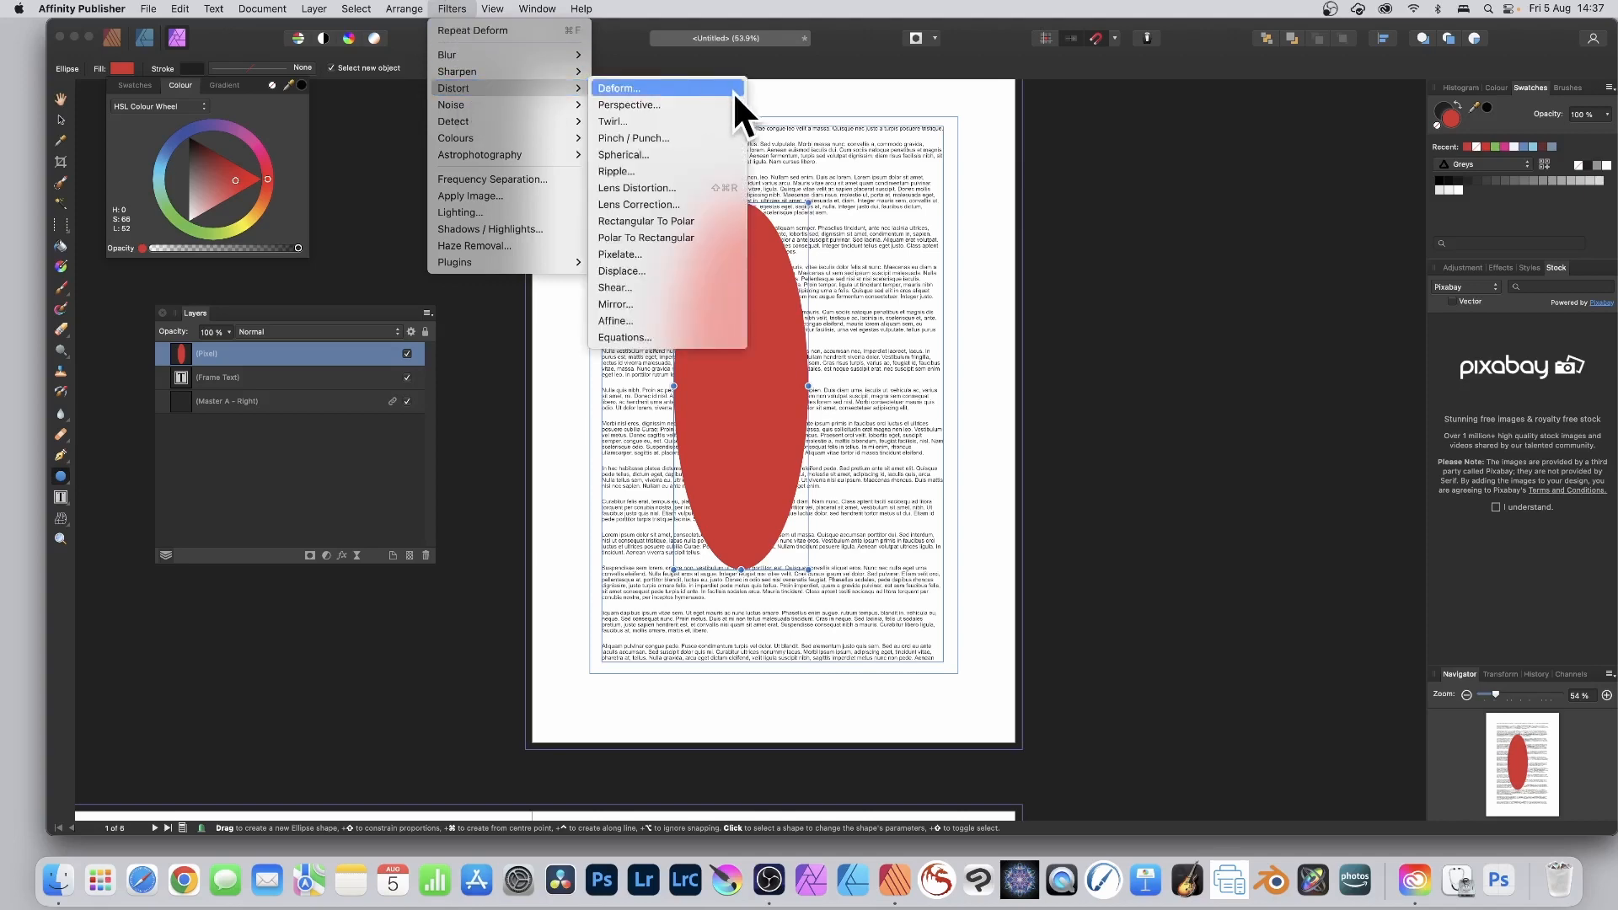
click(633, 302)
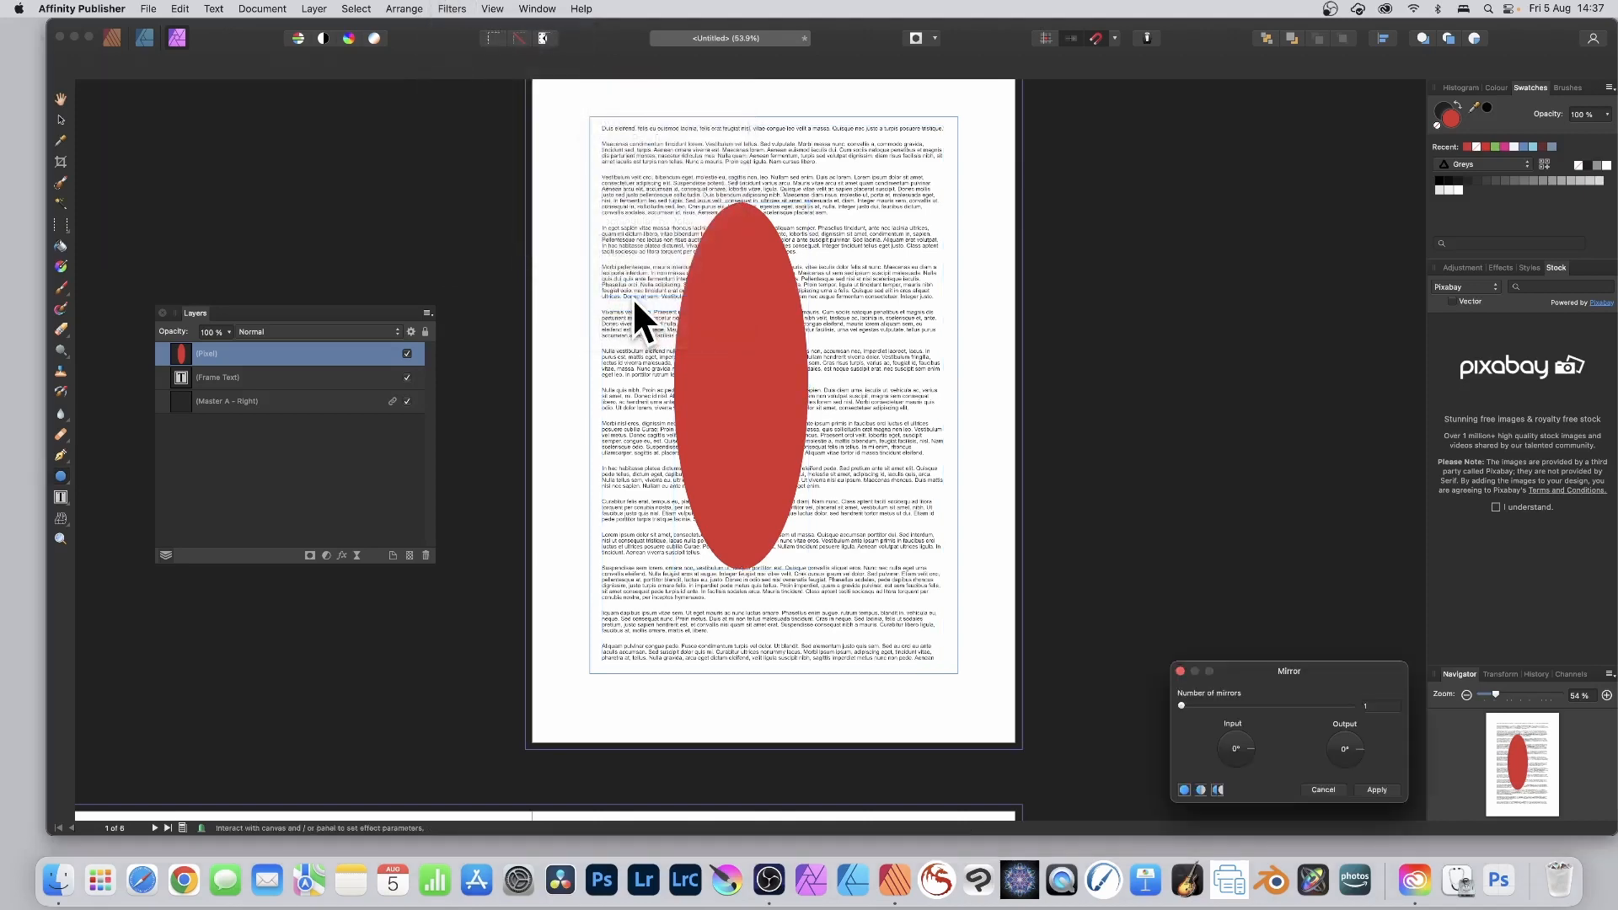
drag(1227, 667, 744, 251)
click(782, 251)
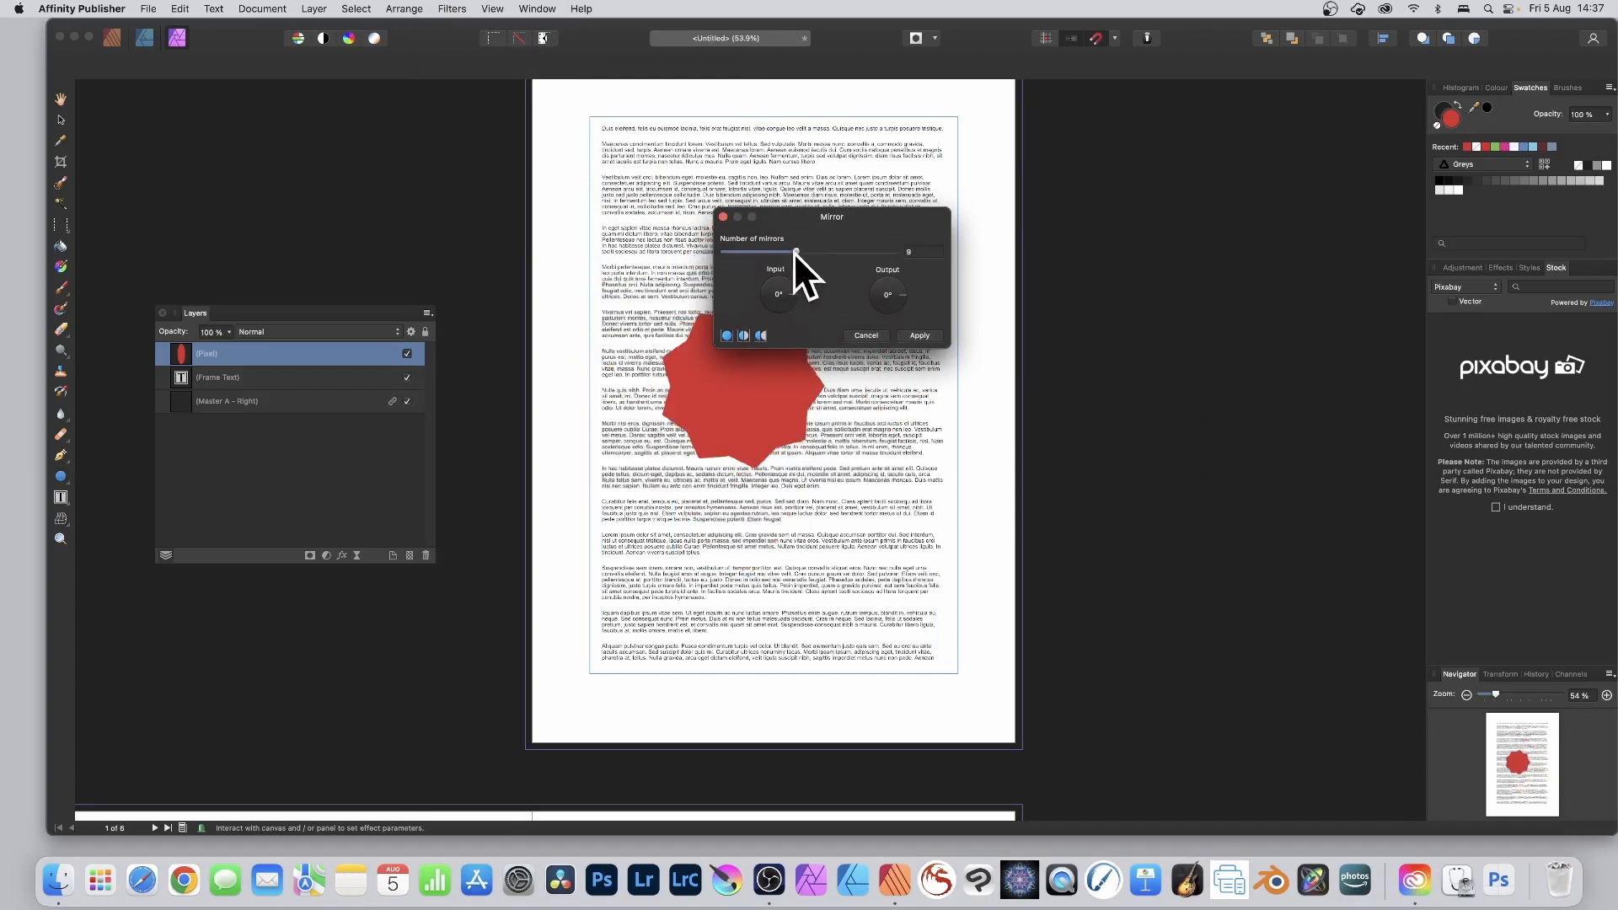
drag(726, 362, 665, 346)
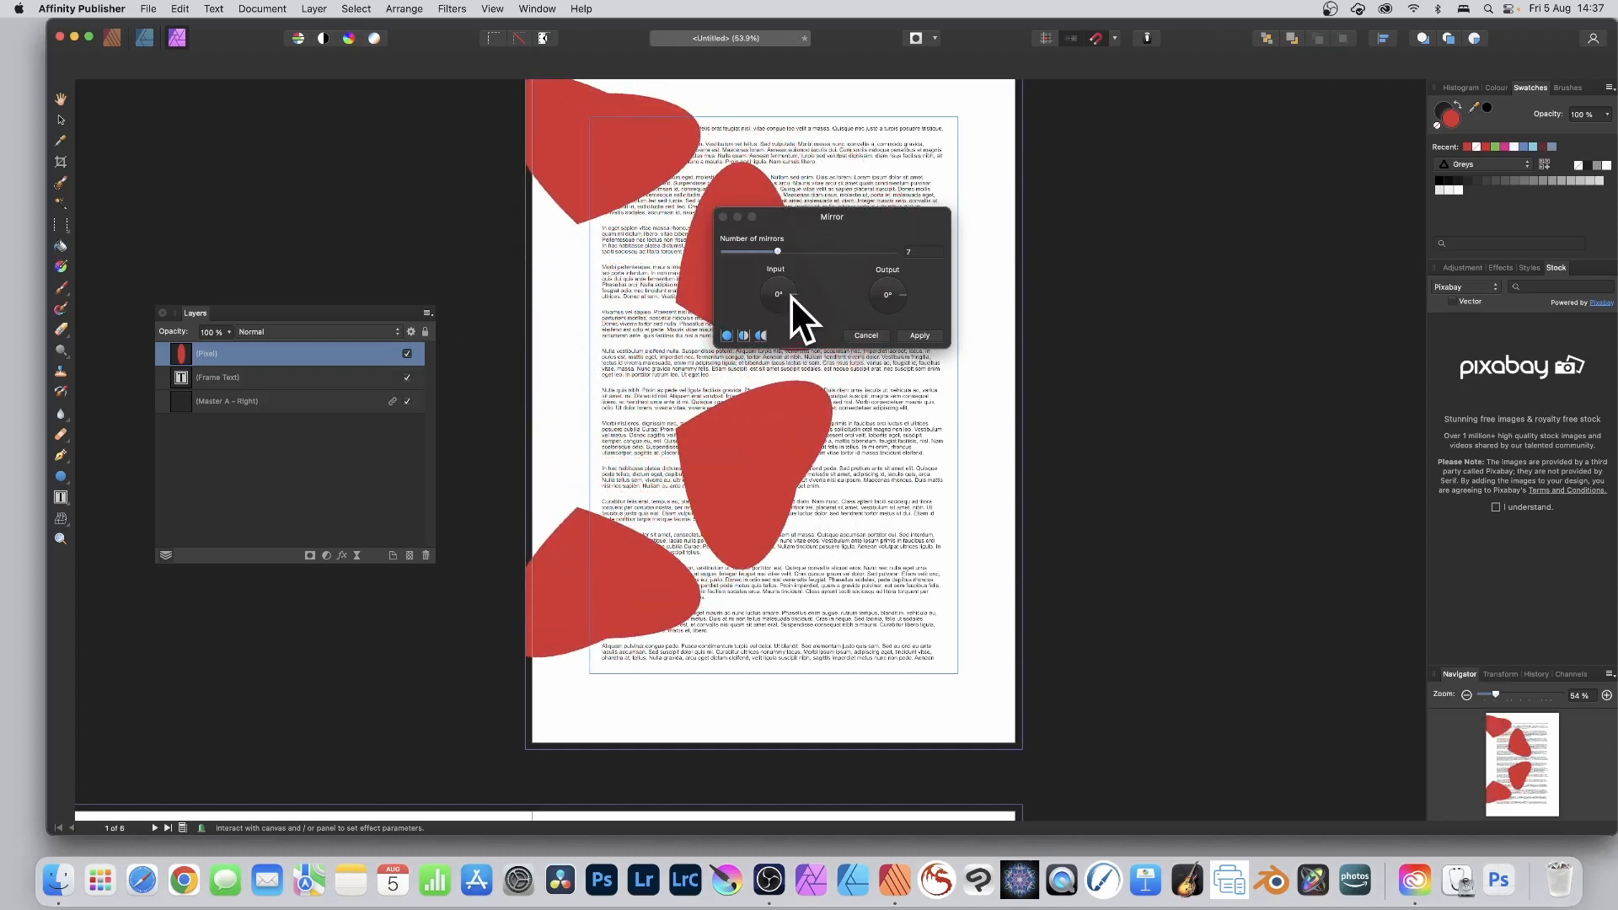
mouse_move(793, 295)
mouse_down()
mouse_move(768, 306)
mouse_move(782, 306)
mouse_up()
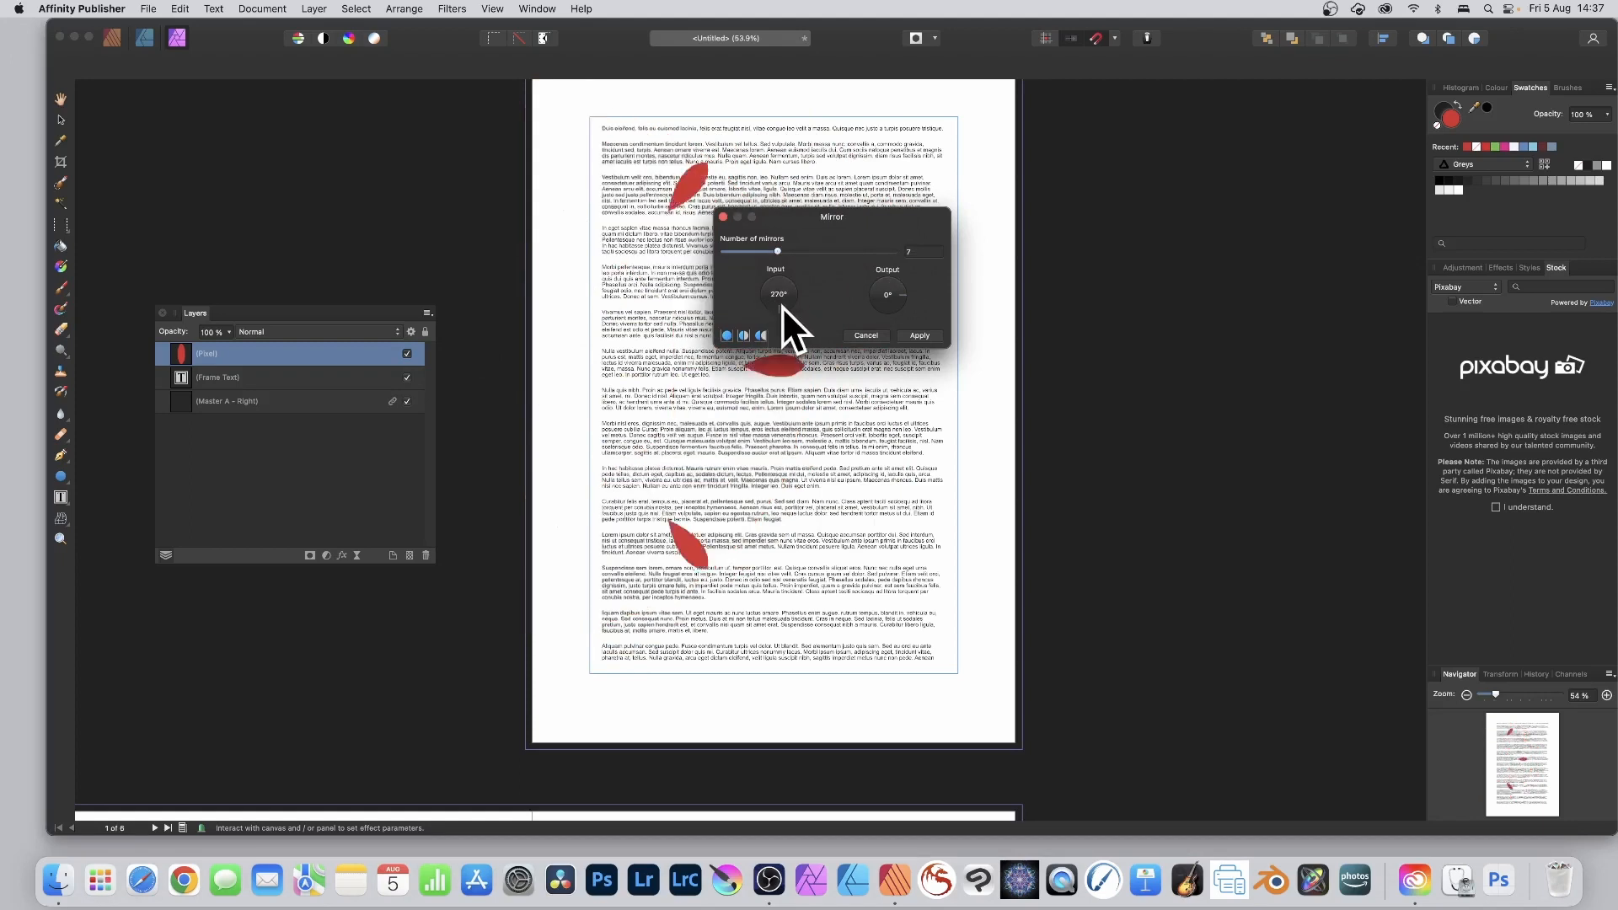
drag(664, 347, 678, 264)
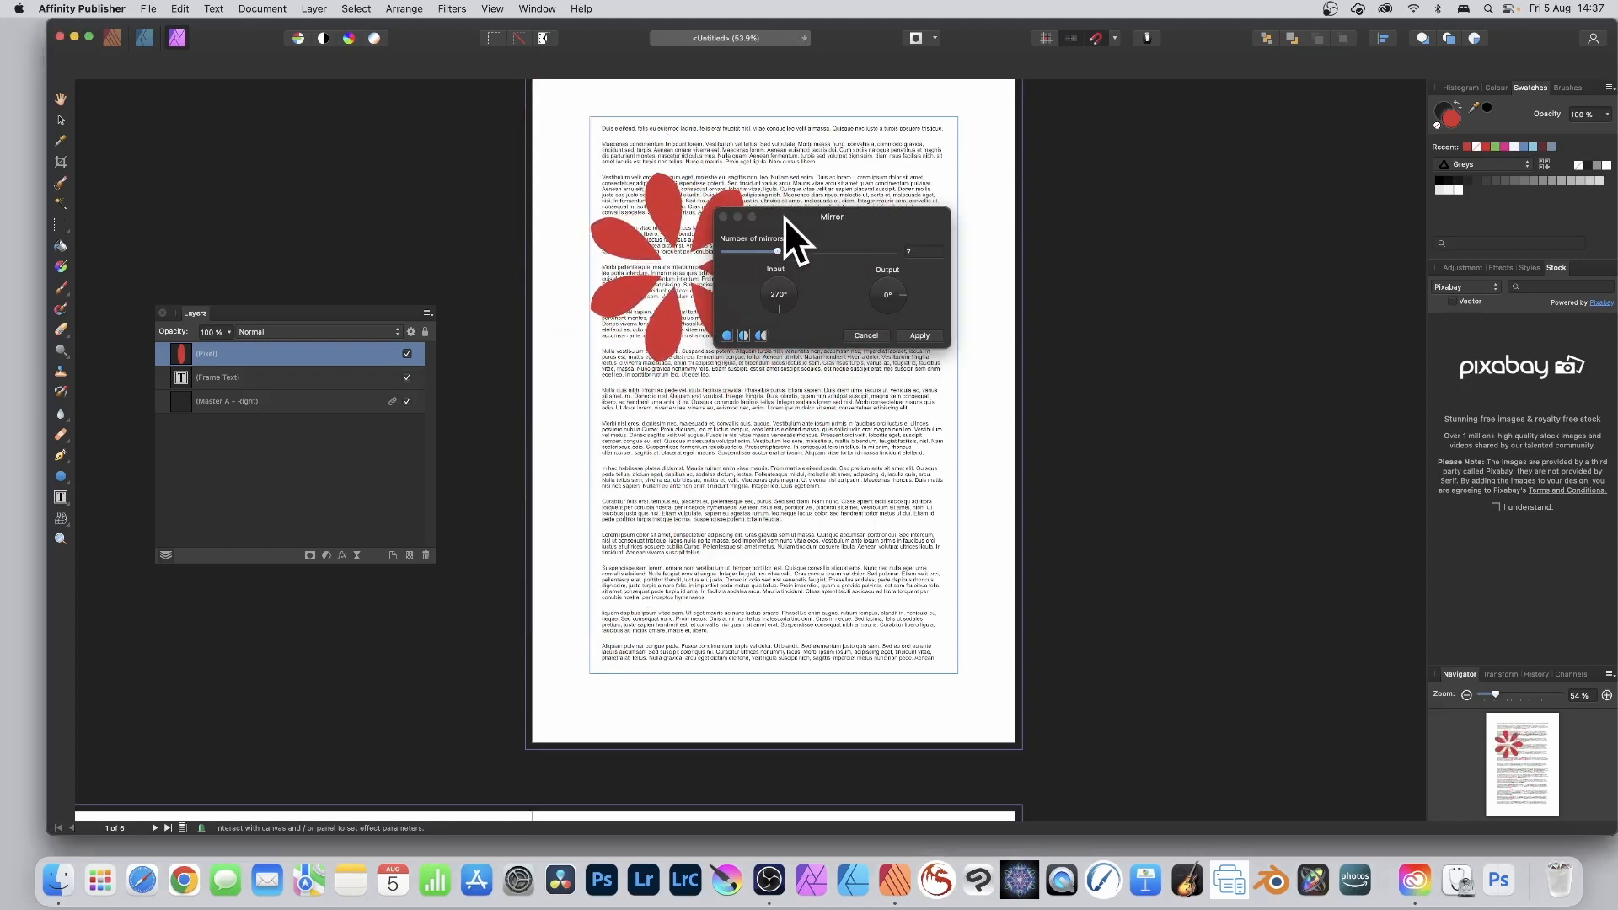
click(922, 335)
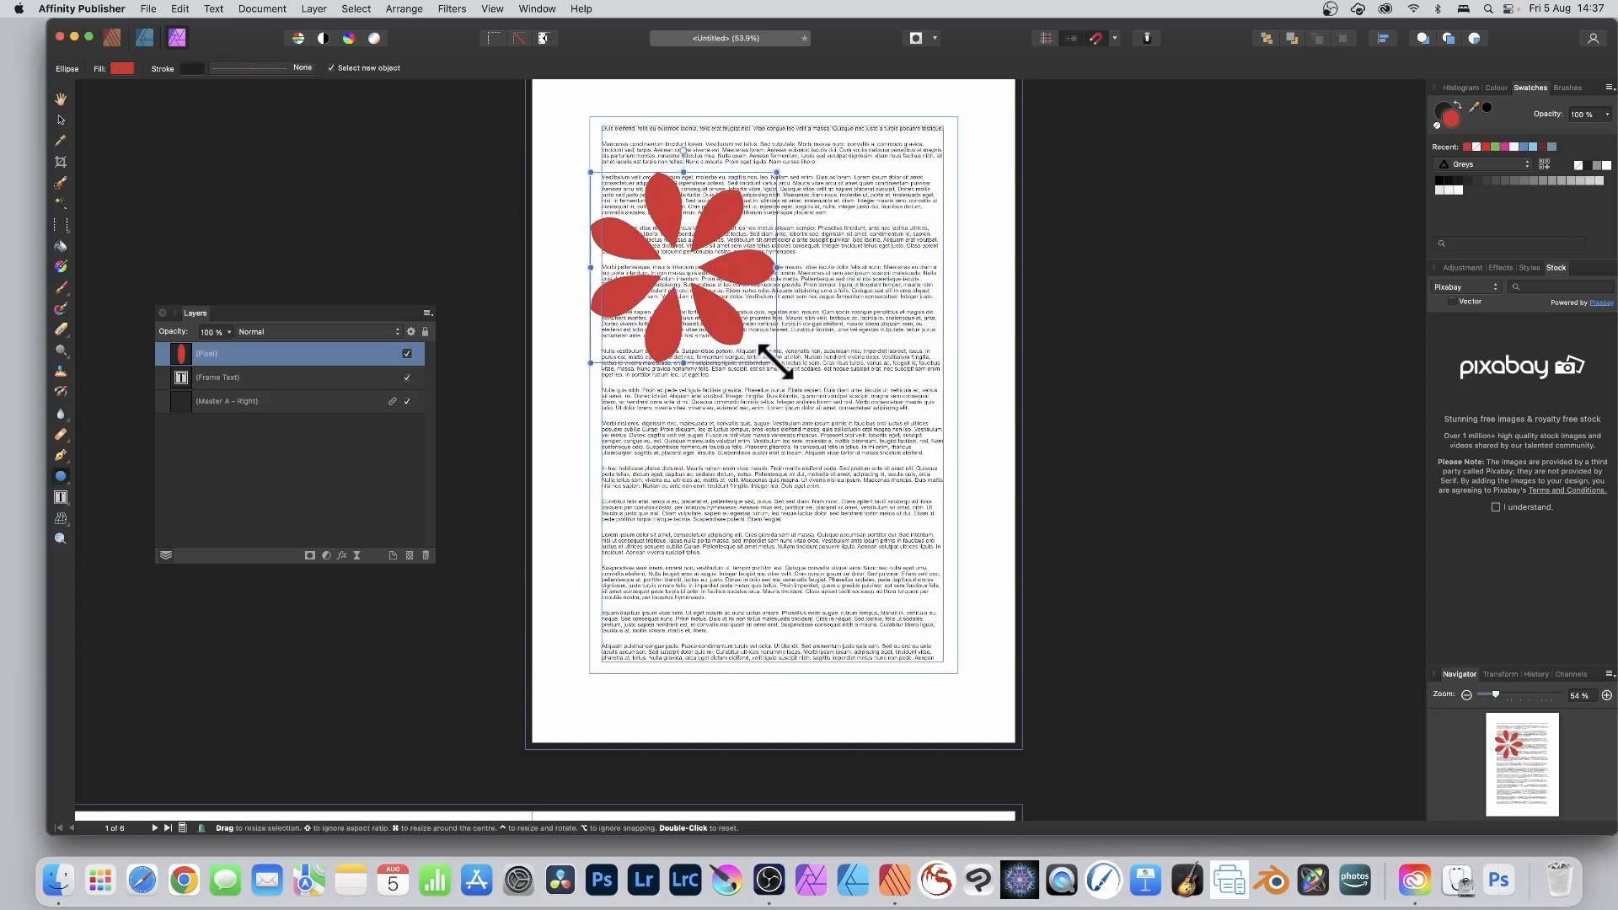
Enlarge the red flower toward the lower right and give it the Tight wrap style in the Publisher Persona
drag(776, 362, 897, 513)
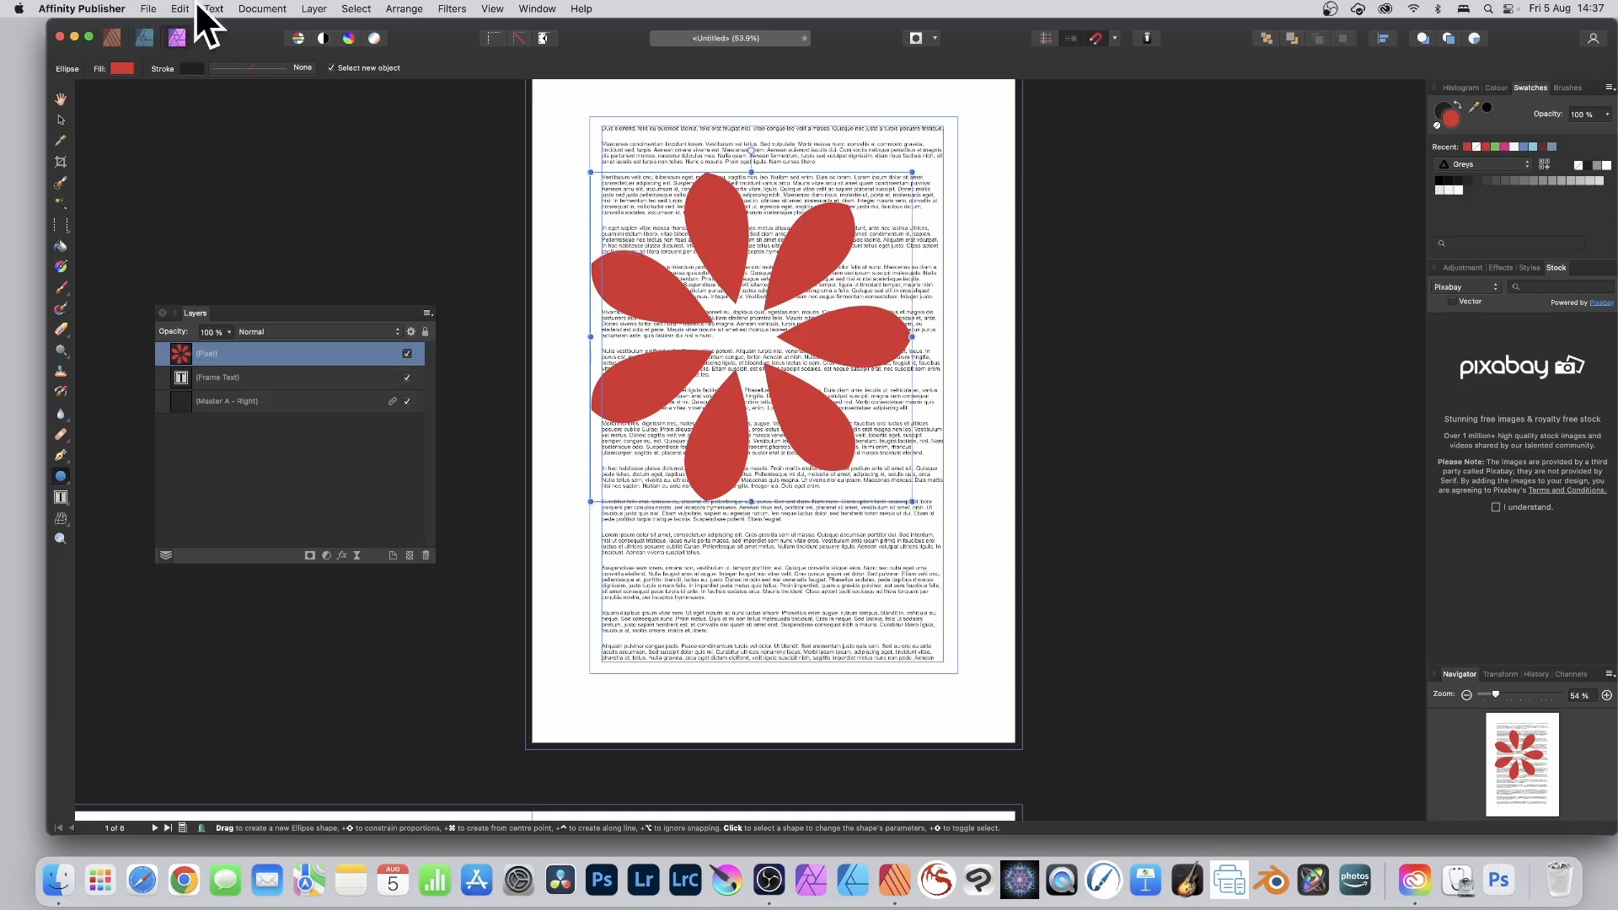
click(109, 36)
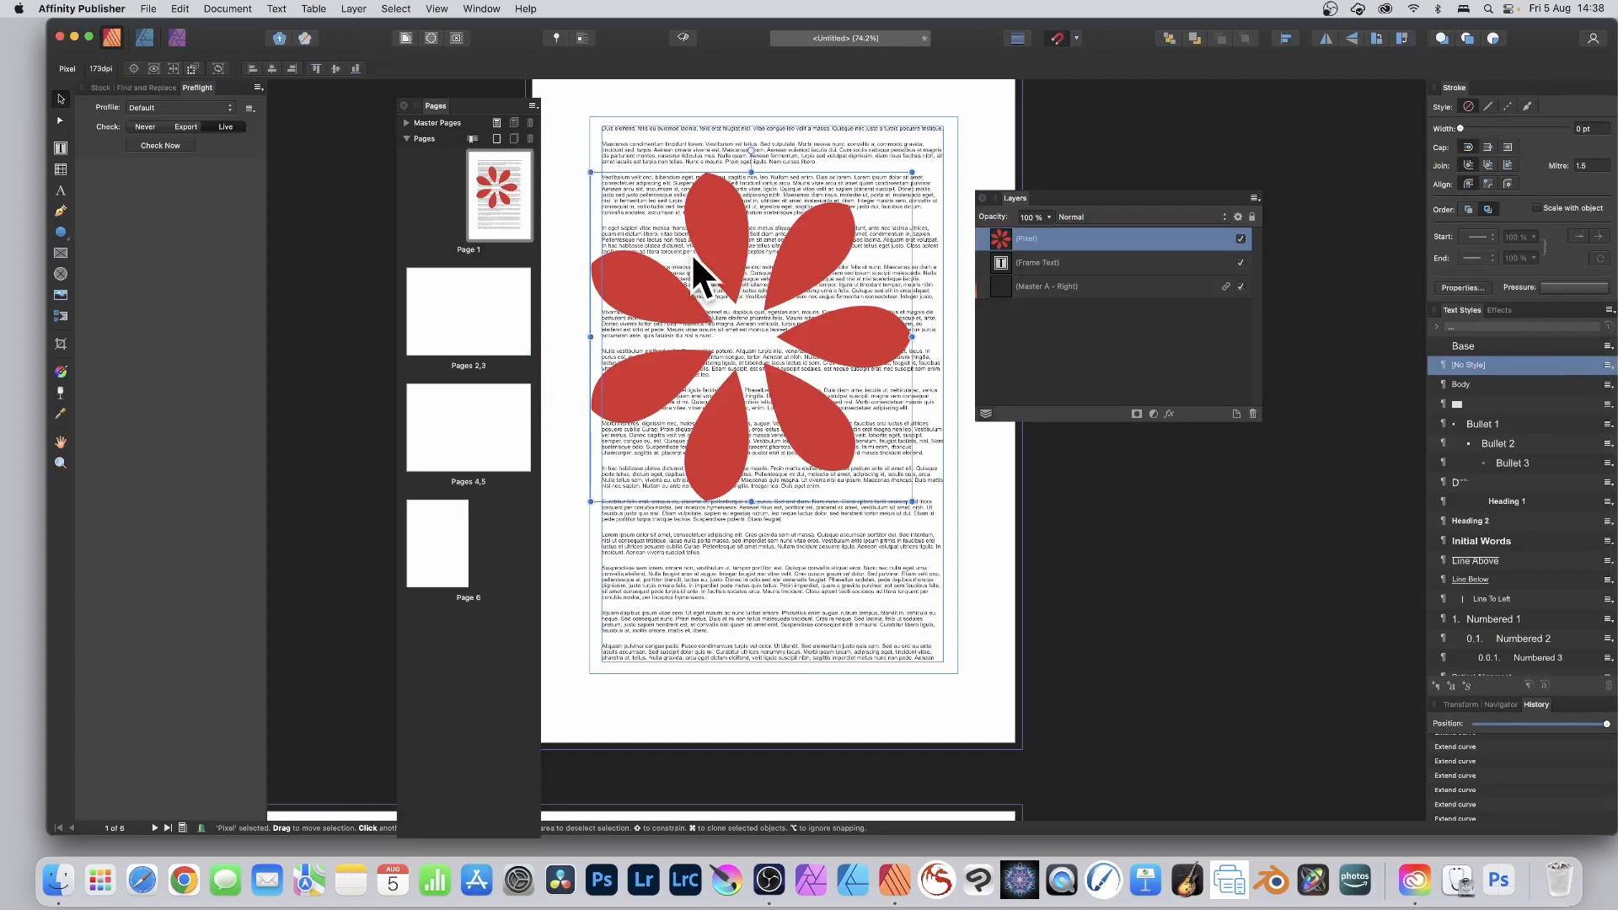
click(403, 37)
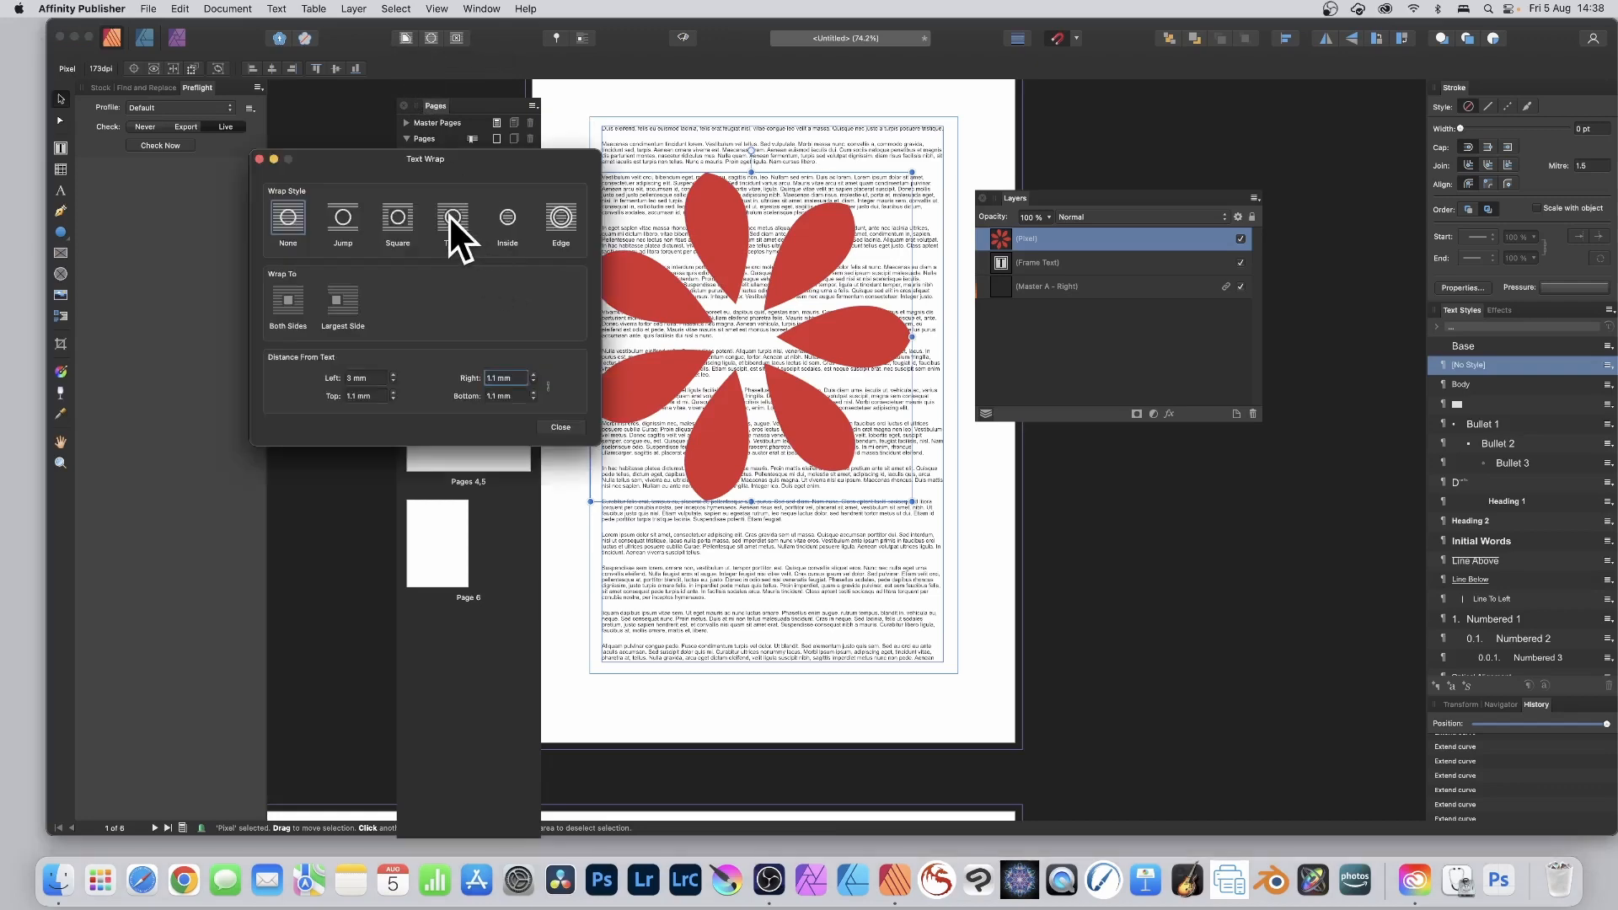
click(453, 217)
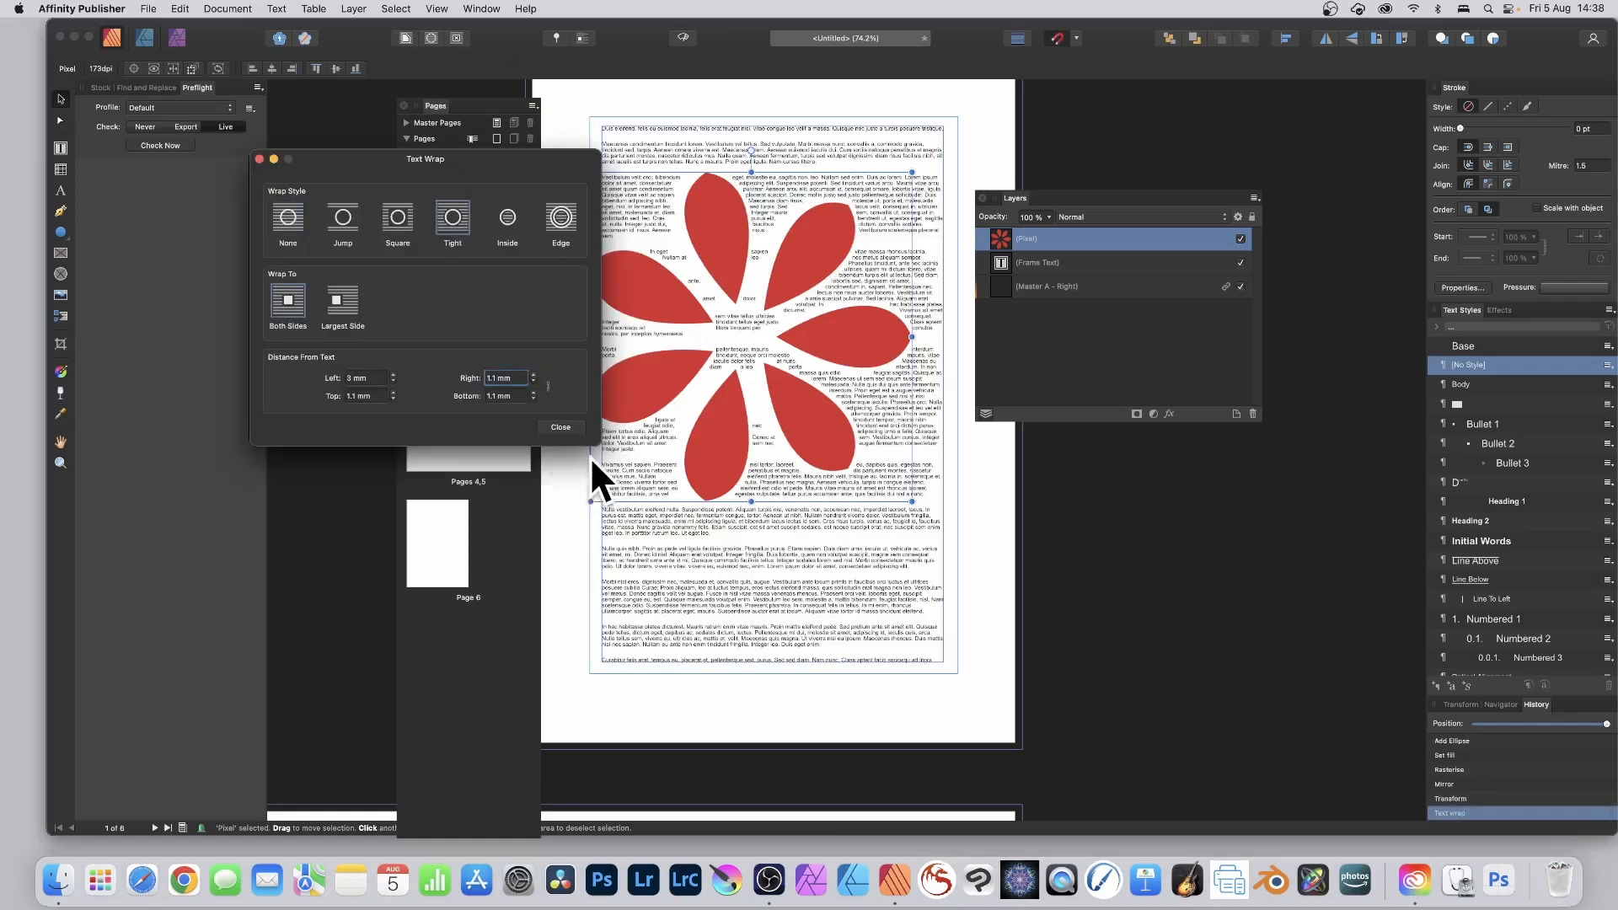
Move the red flower down the page, enlarge it toward the upper right, and hide its layer
click(561, 427)
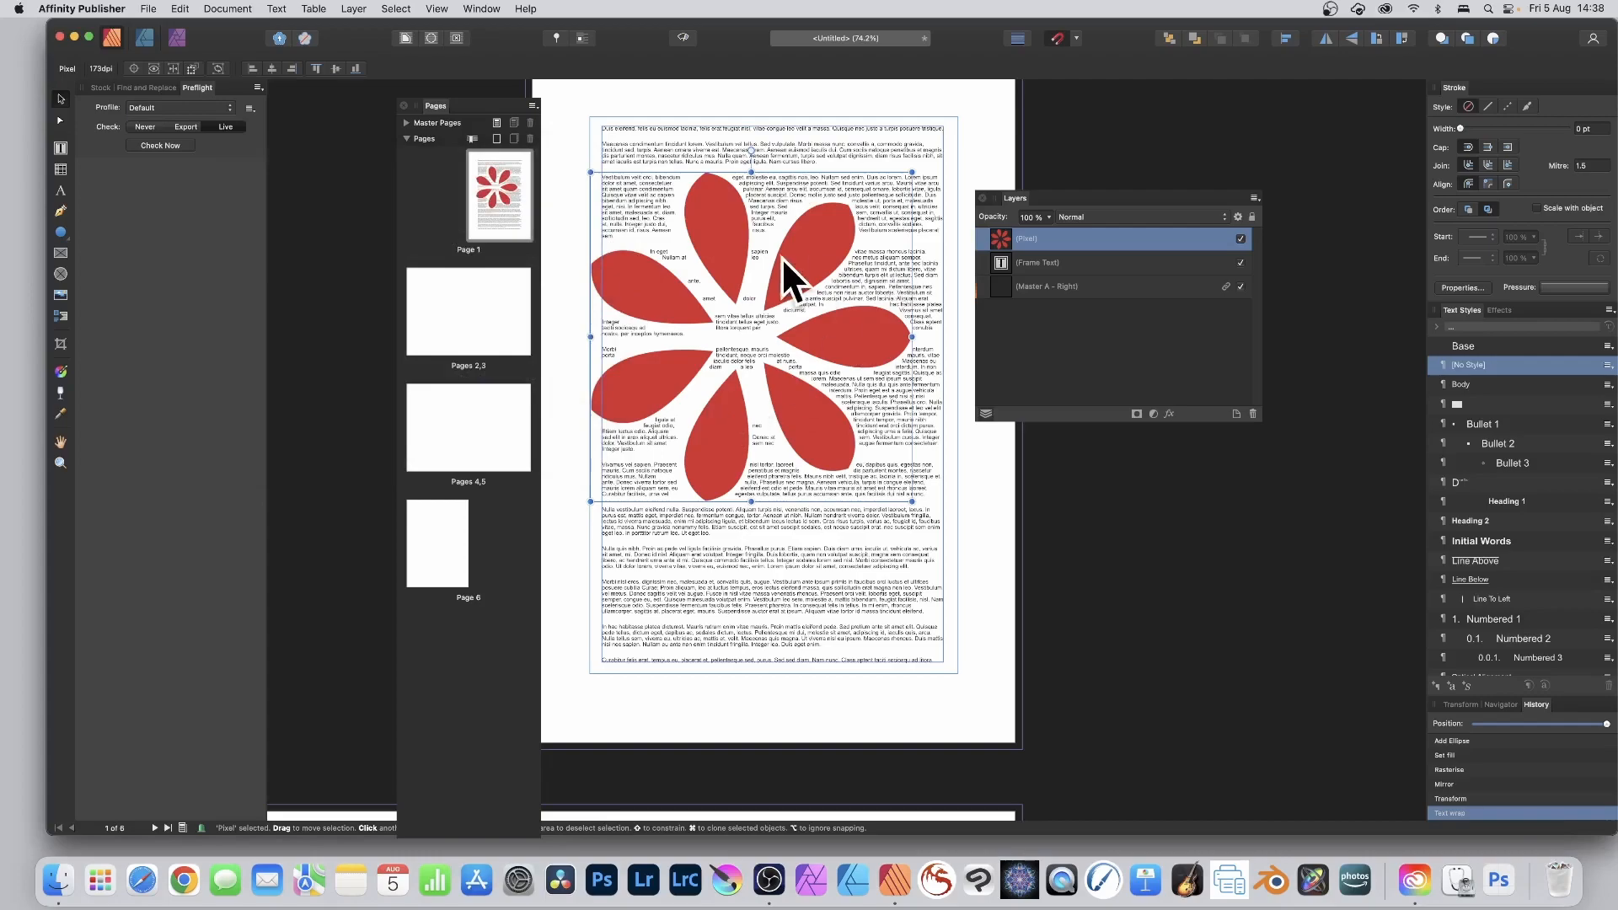
drag(781, 256, 791, 366)
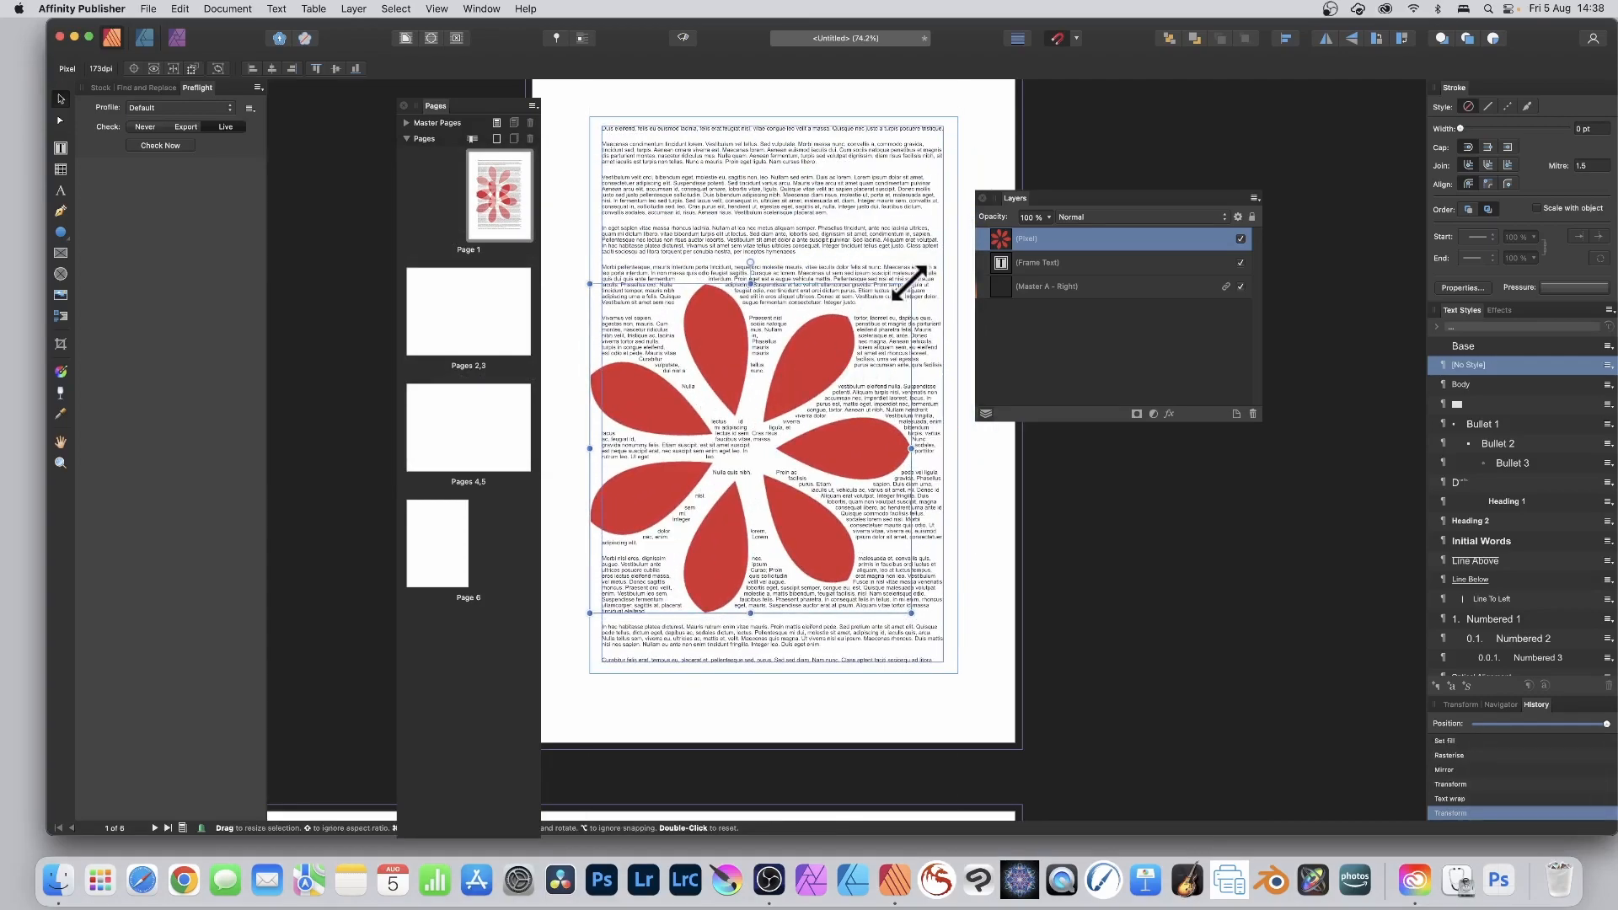
drag(909, 282, 943, 239)
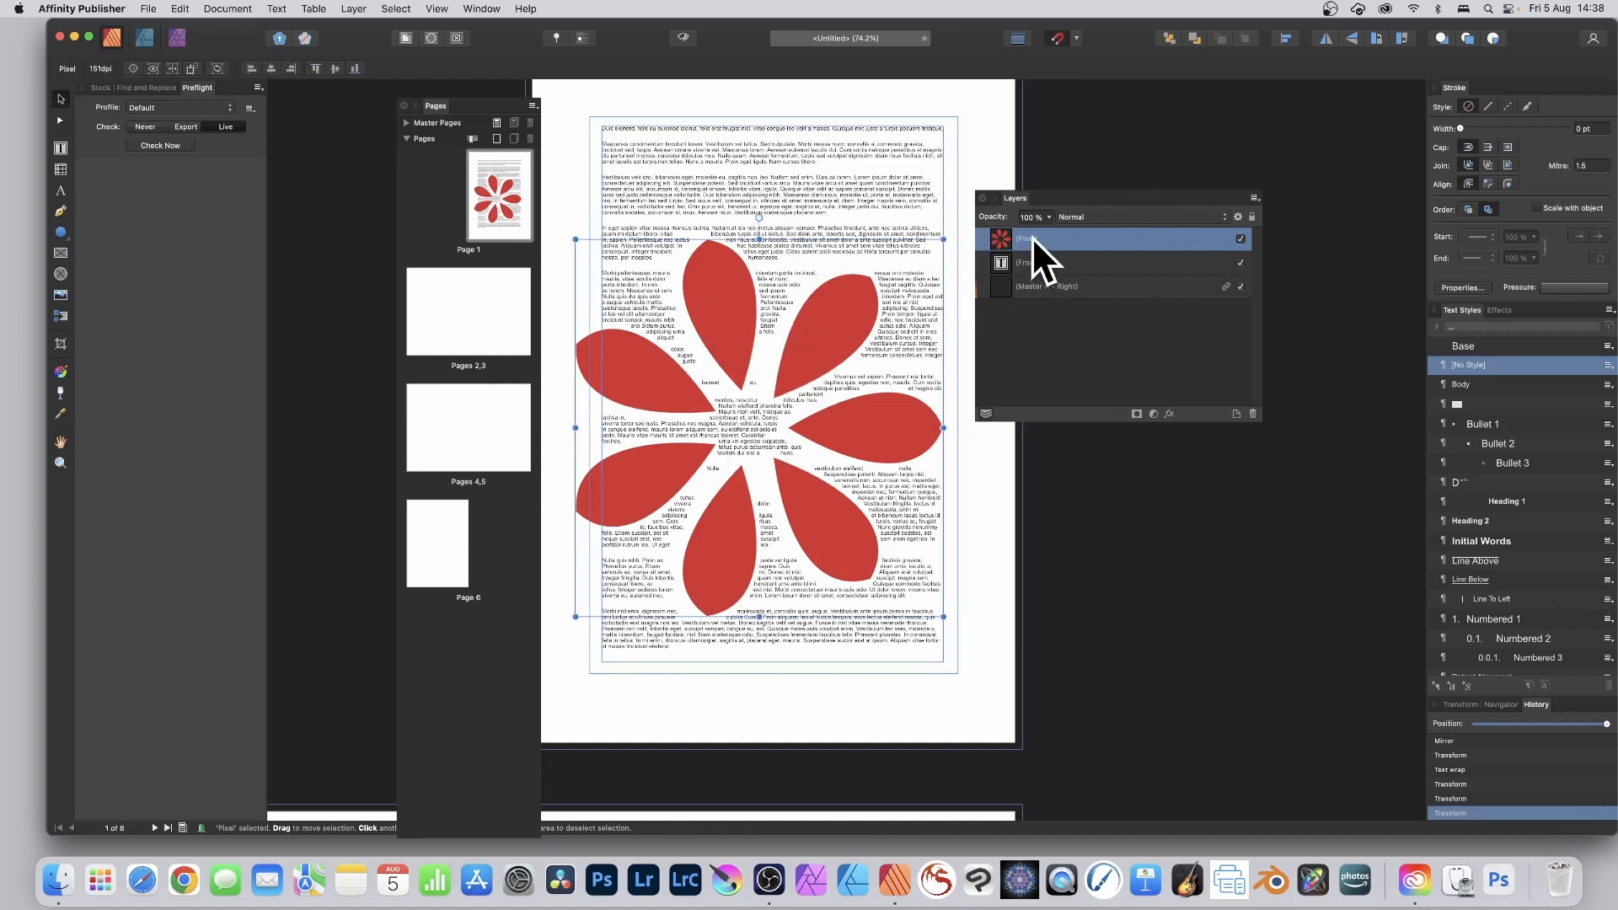
click(1240, 238)
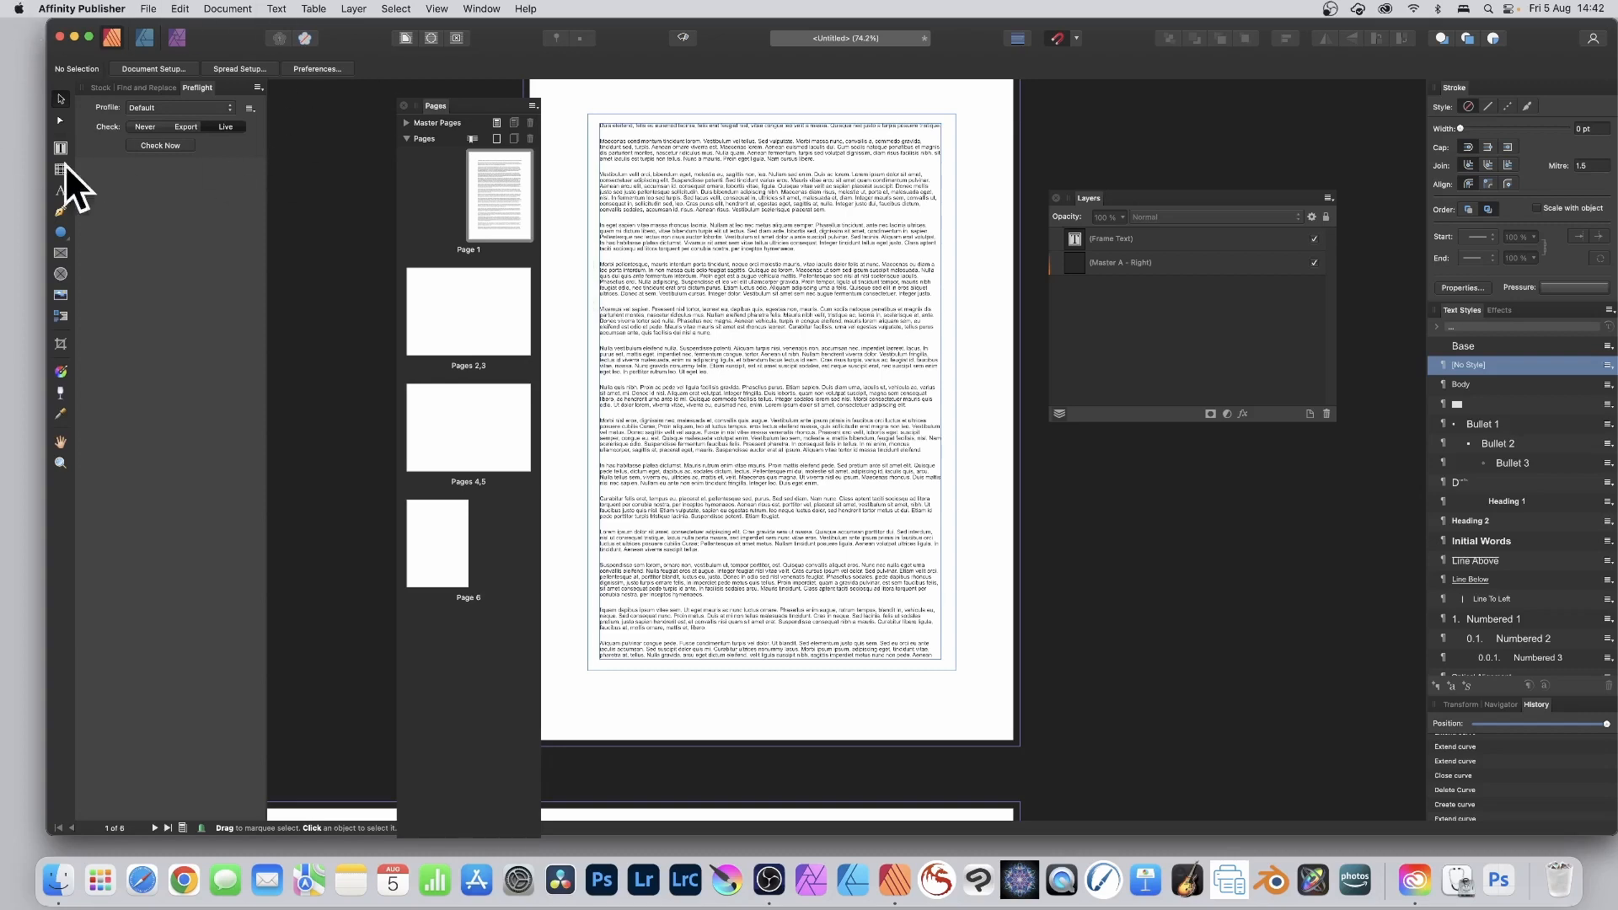
Switch to the Photo Persona and paint loose black zigzag strokes over the whole text page with the Paint Brush Tool
click(177, 38)
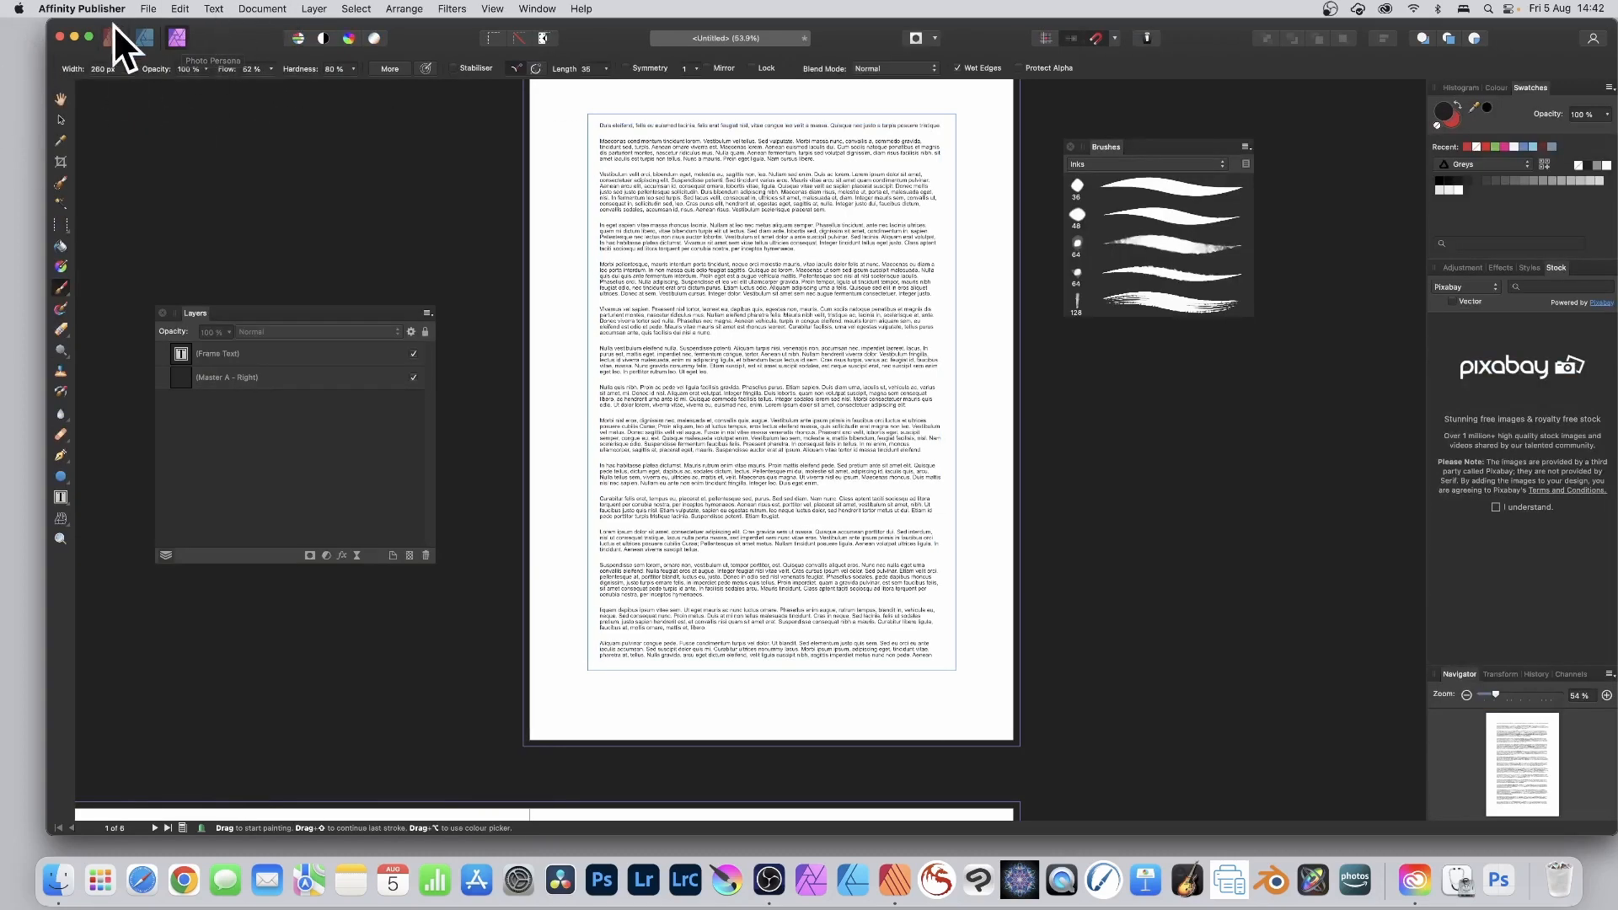
click(59, 289)
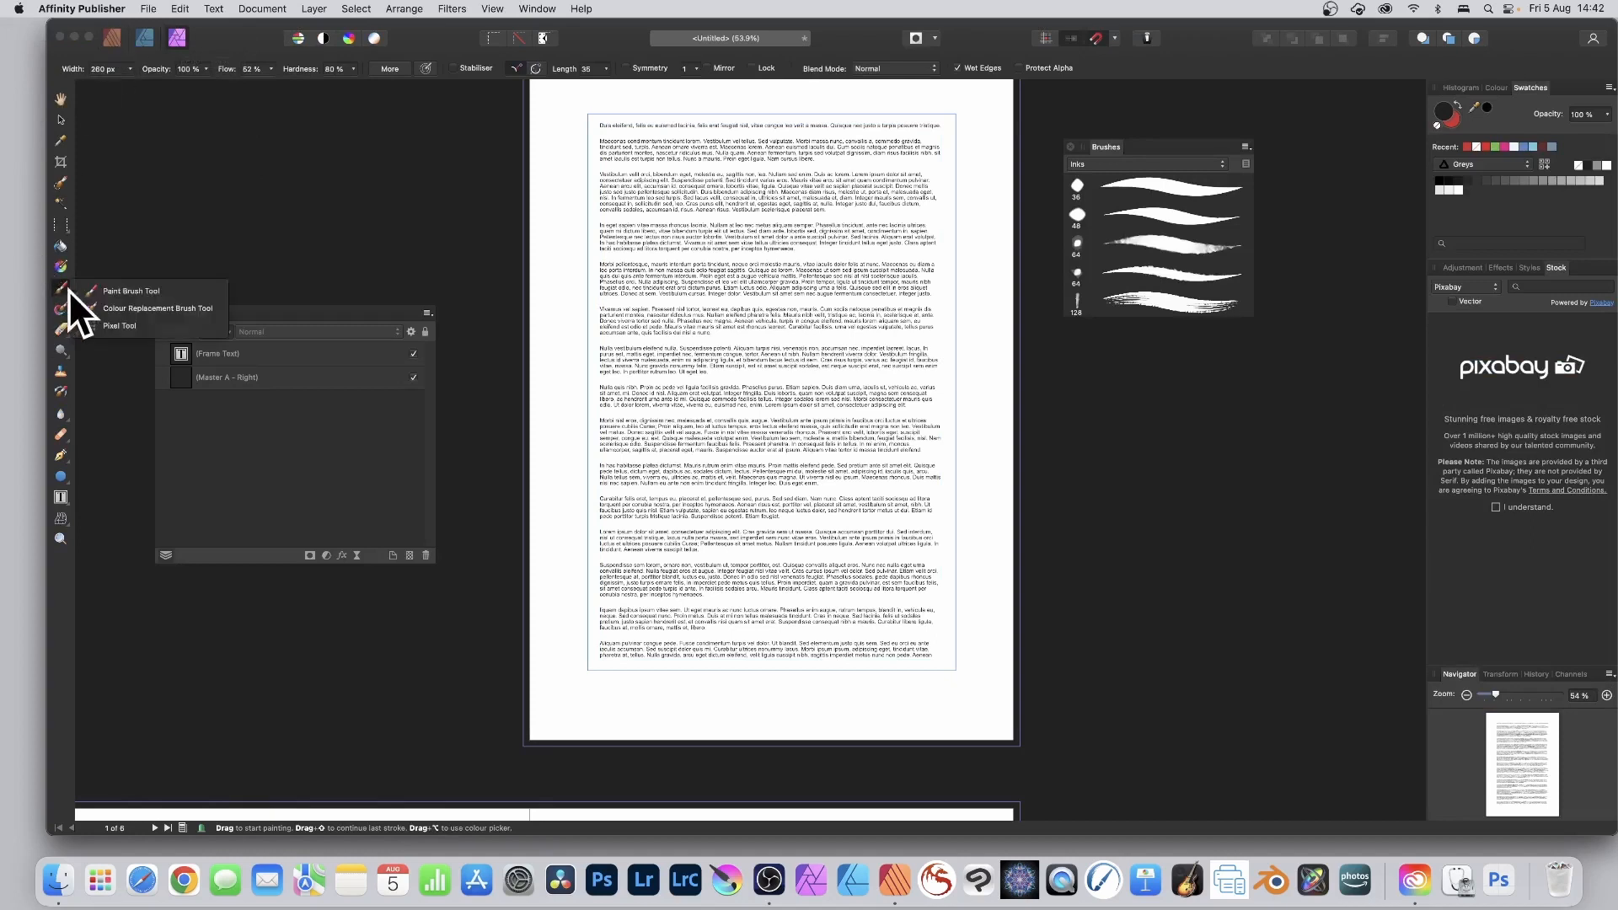
click(159, 291)
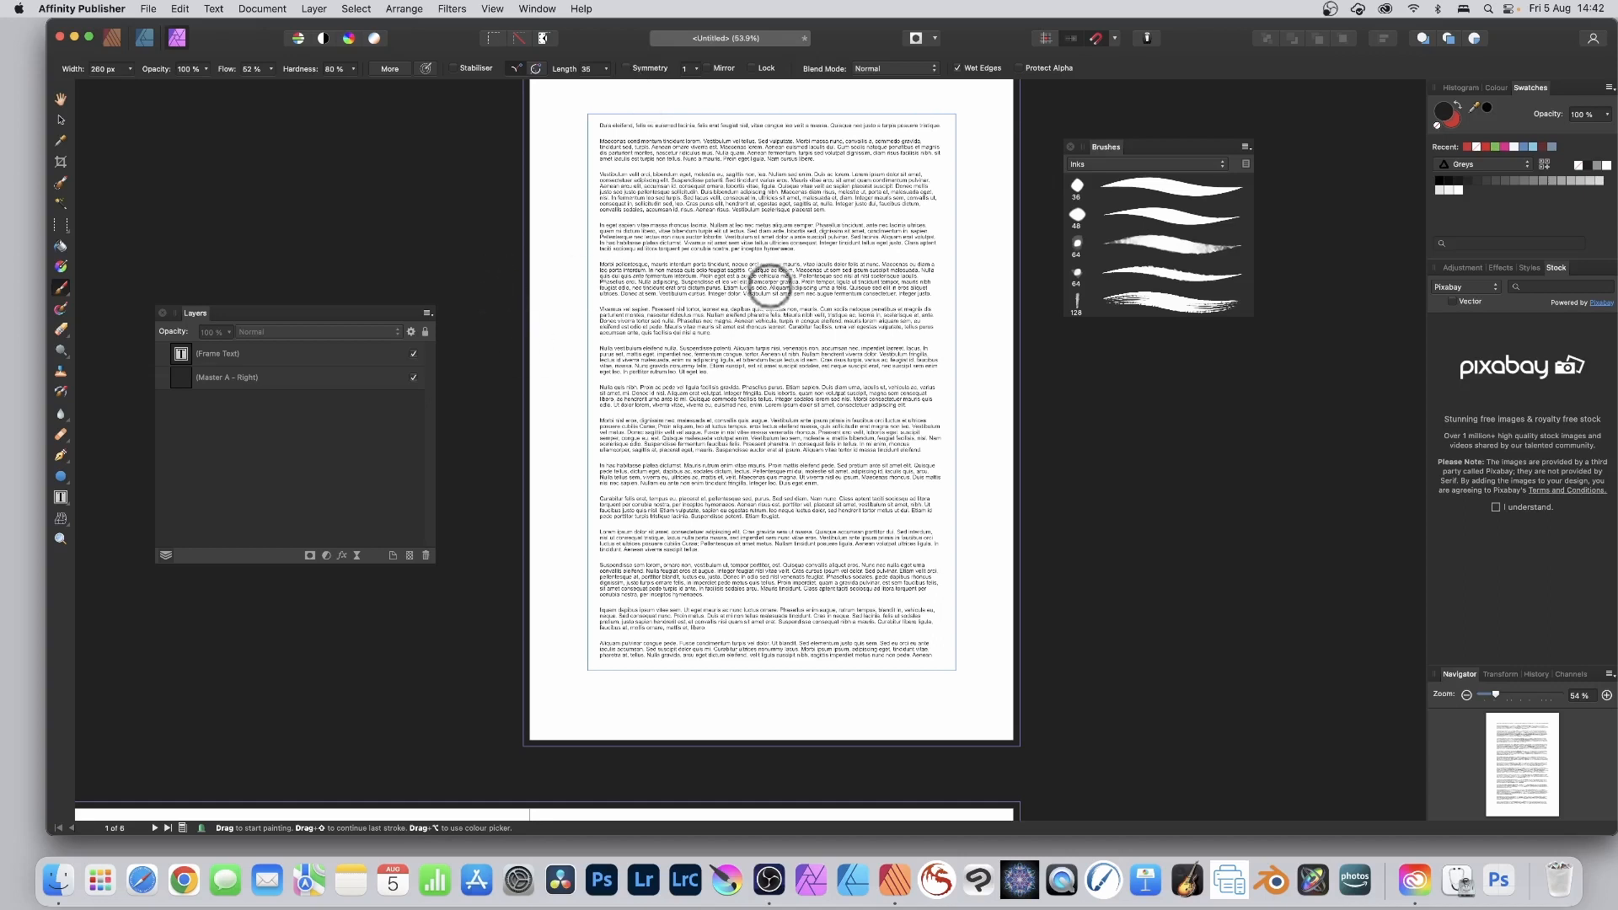
mouse_move(678, 184)
mouse_down()
mouse_move(880, 327)
mouse_move(856, 353)
mouse_move(662, 289)
mouse_move(807, 401)
mouse_move(793, 485)
mouse_move(683, 432)
mouse_move(785, 564)
mouse_move(649, 543)
mouse_move(620, 633)
mouse_move(610, 424)
mouse_move(581, 314)
mouse_move(632, 252)
mouse_move(619, 168)
mouse_move(645, 112)
mouse_move(834, 200)
mouse_move(979, 238)
mouse_move(954, 262)
mouse_move(999, 343)
mouse_move(1000, 572)
mouse_move(898, 687)
mouse_move(878, 550)
mouse_move(981, 362)
mouse_move(910, 260)
mouse_up()
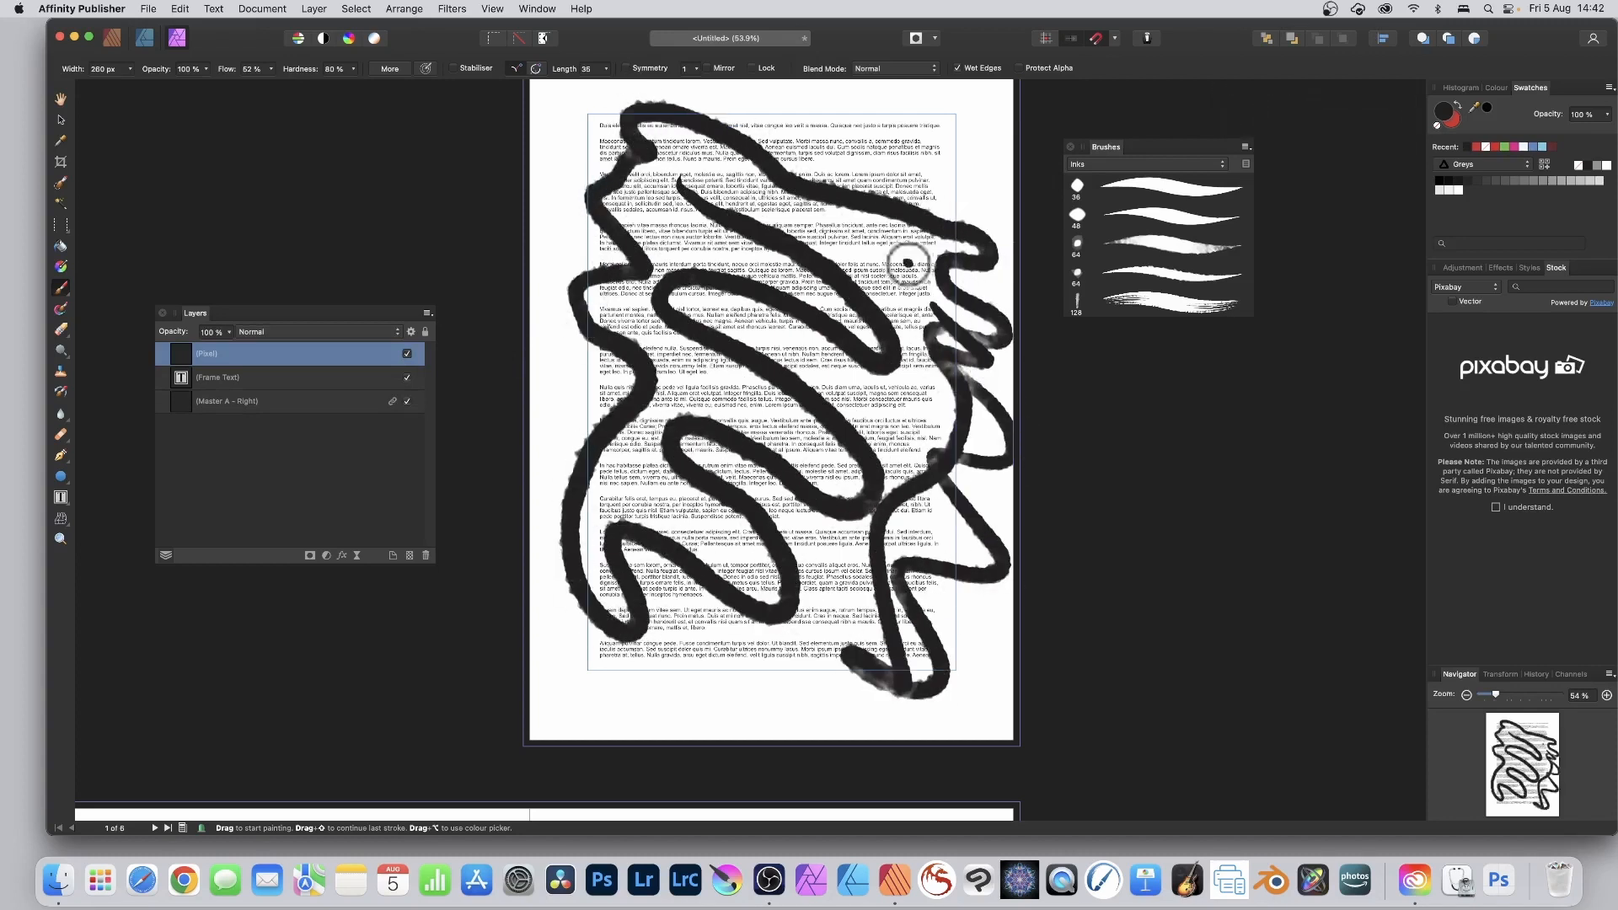
key(super+z)
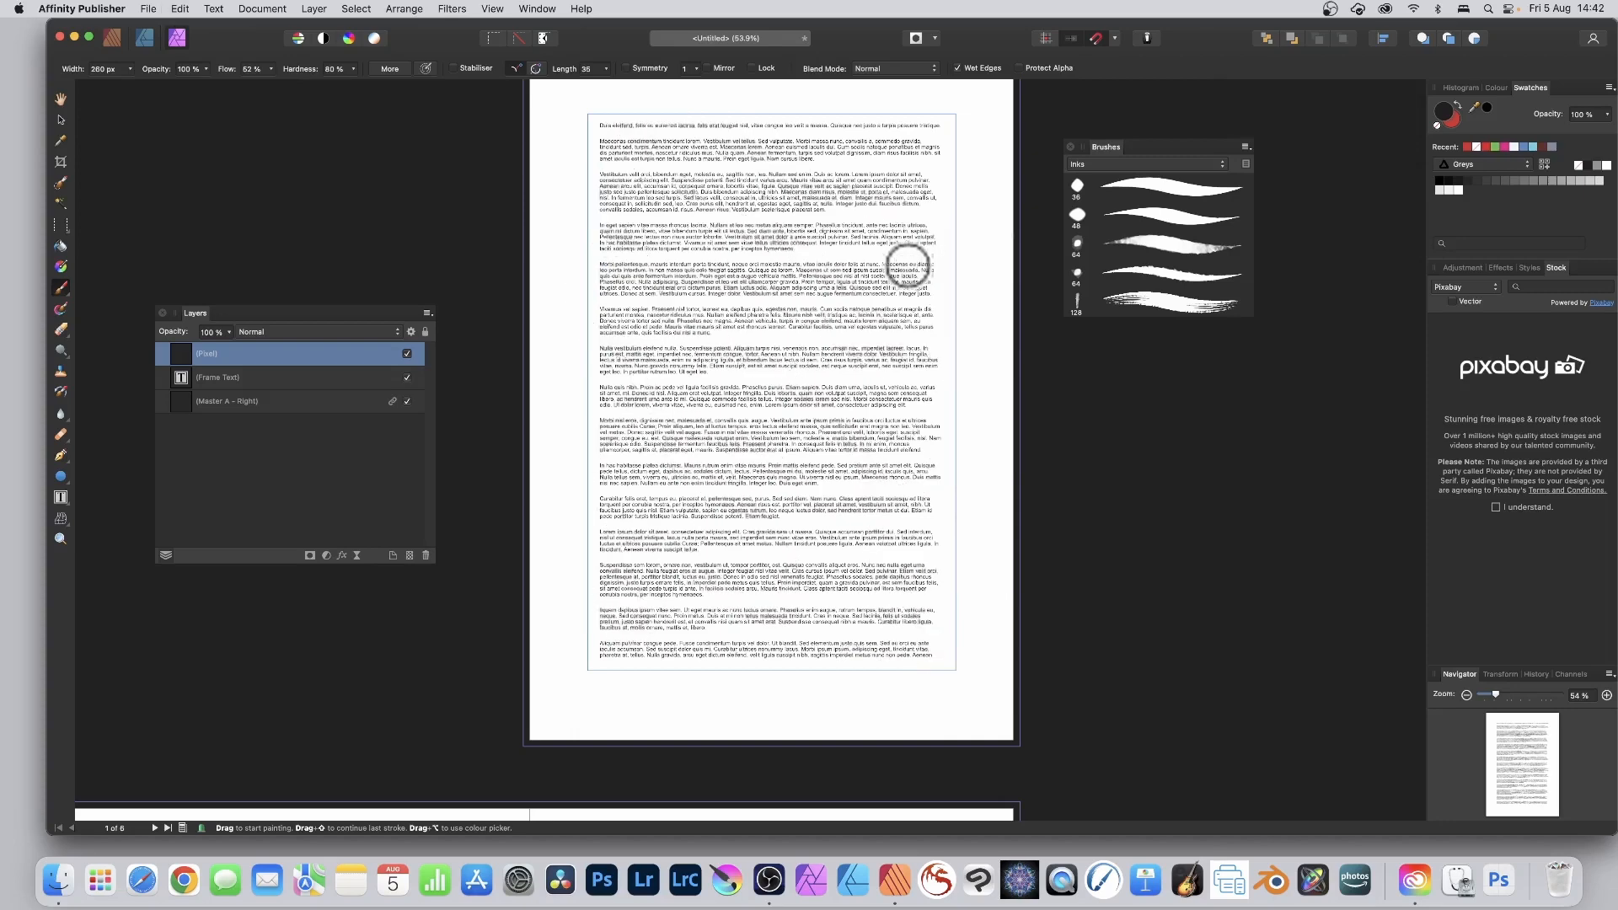
scroll(983, 366, right, 1)
mouse_move(874, 173)
mouse_down()
mouse_move(693, 164)
mouse_move(949, 335)
mouse_move(576, 178)
mouse_move(604, 227)
mouse_move(919, 395)
mouse_move(977, 458)
mouse_move(932, 489)
mouse_move(633, 394)
mouse_move(557, 428)
mouse_move(621, 681)
mouse_move(759, 750)
mouse_up()
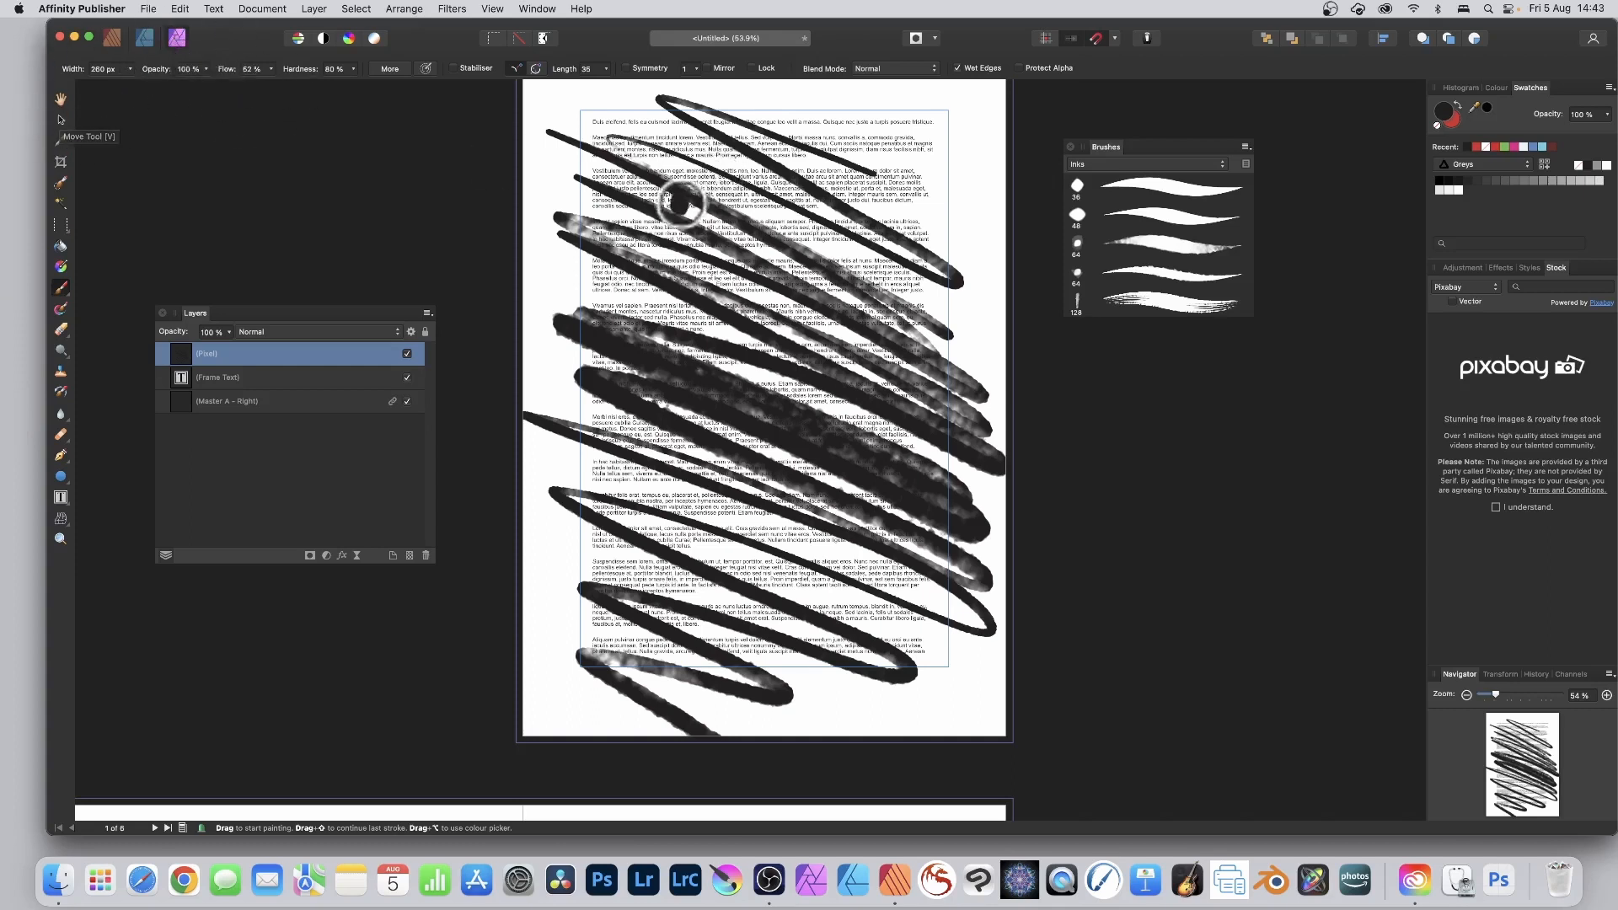
Select the painted scribble and give it the Tight wrap style in the Publisher Persona
click(62, 119)
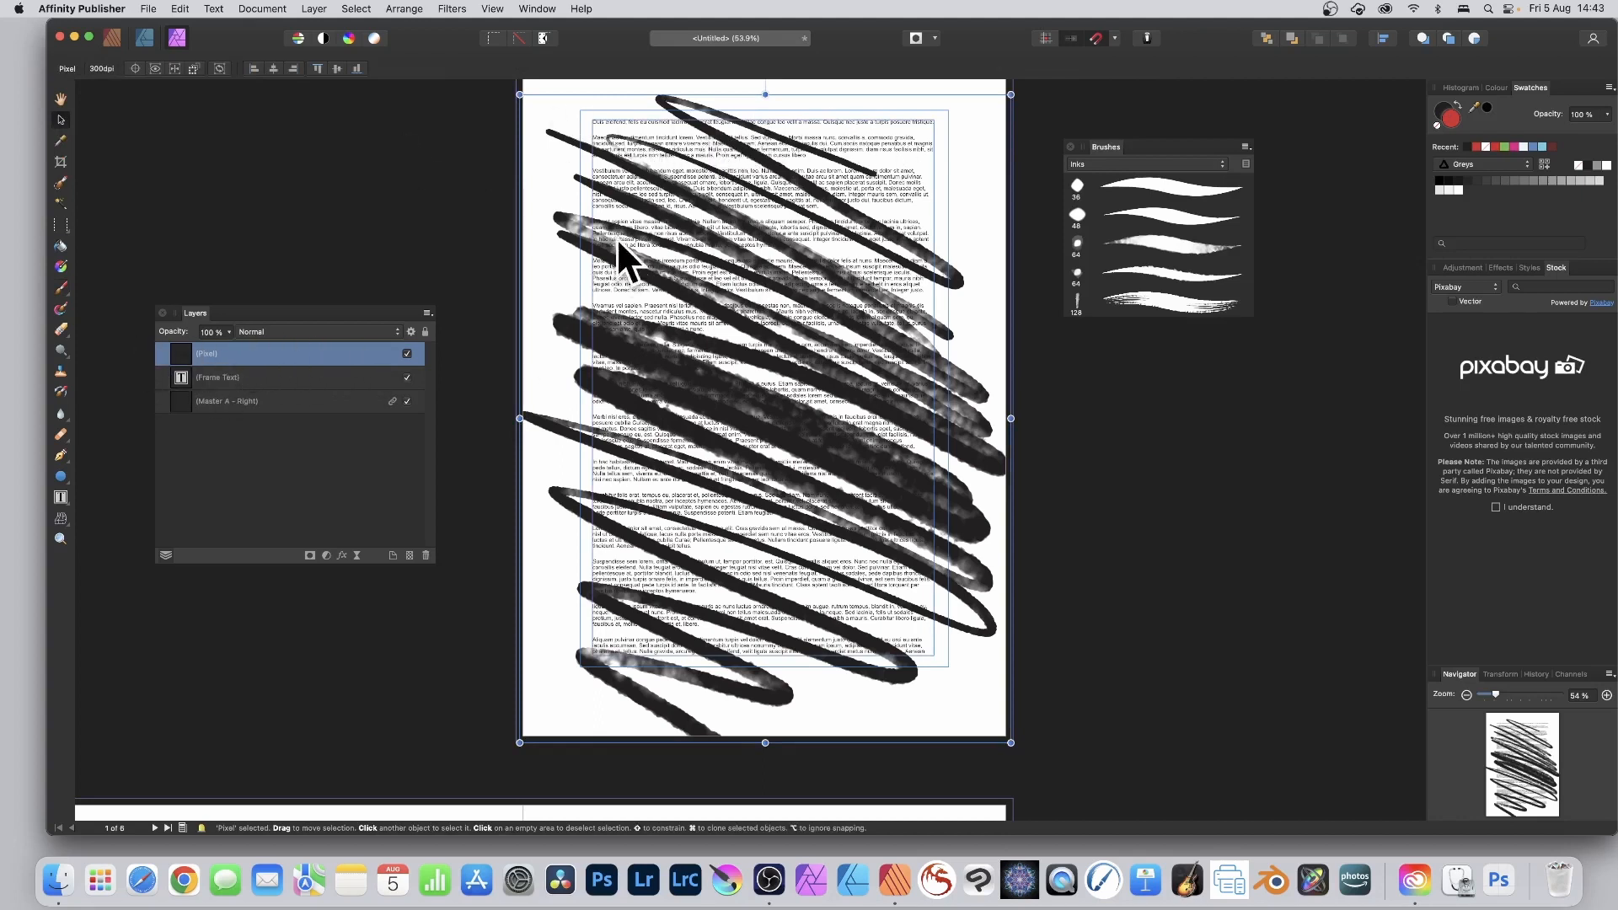
click(113, 37)
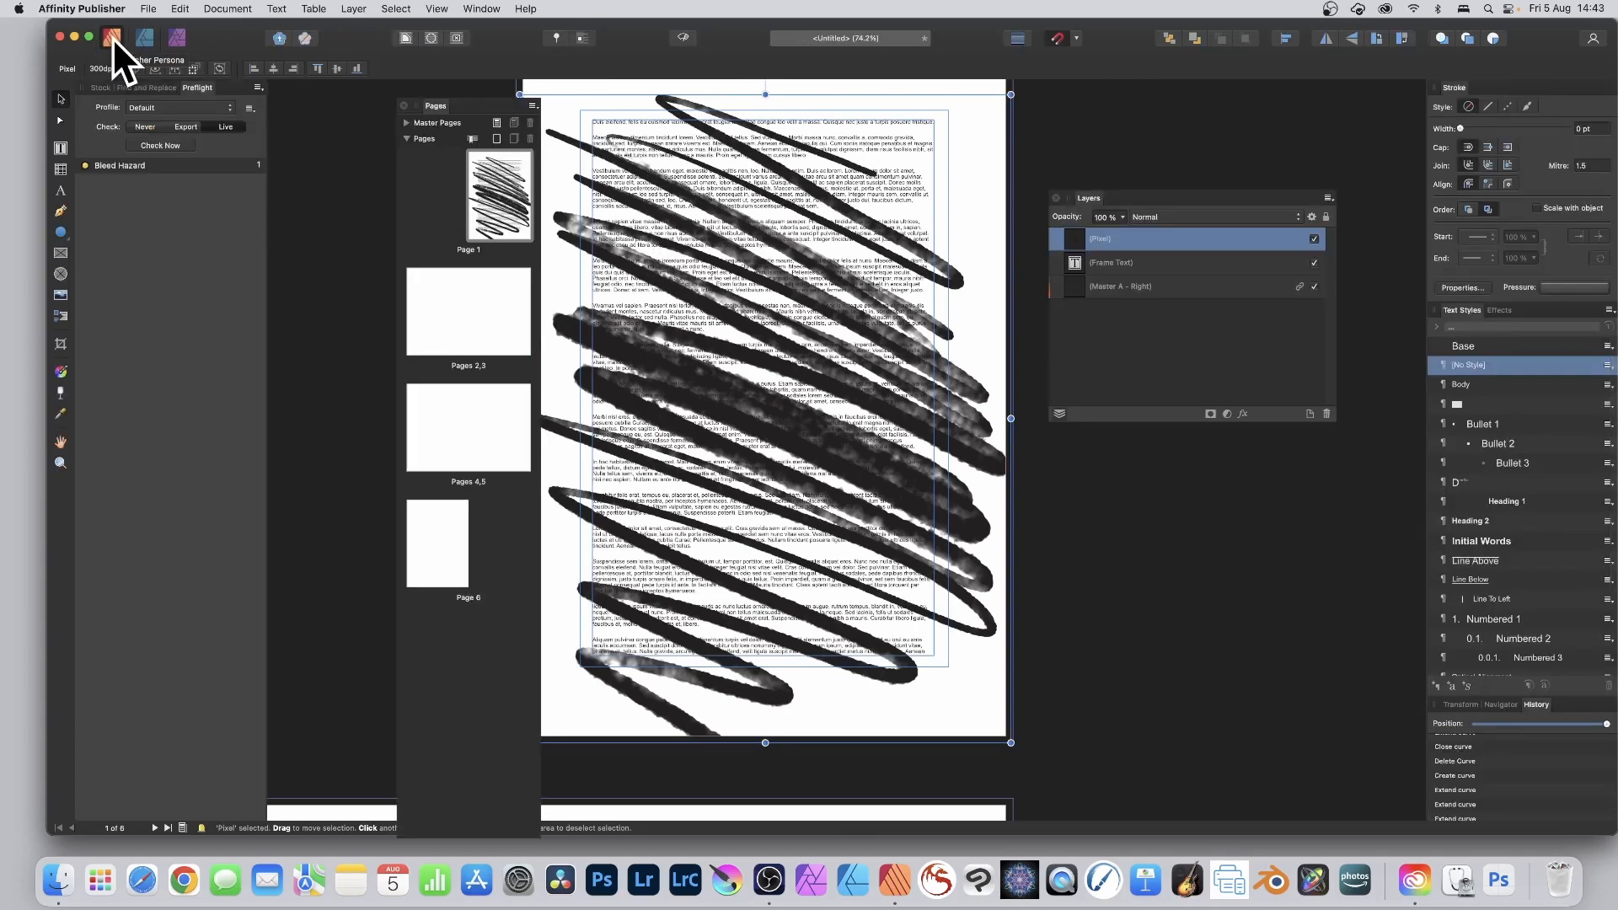
click(405, 38)
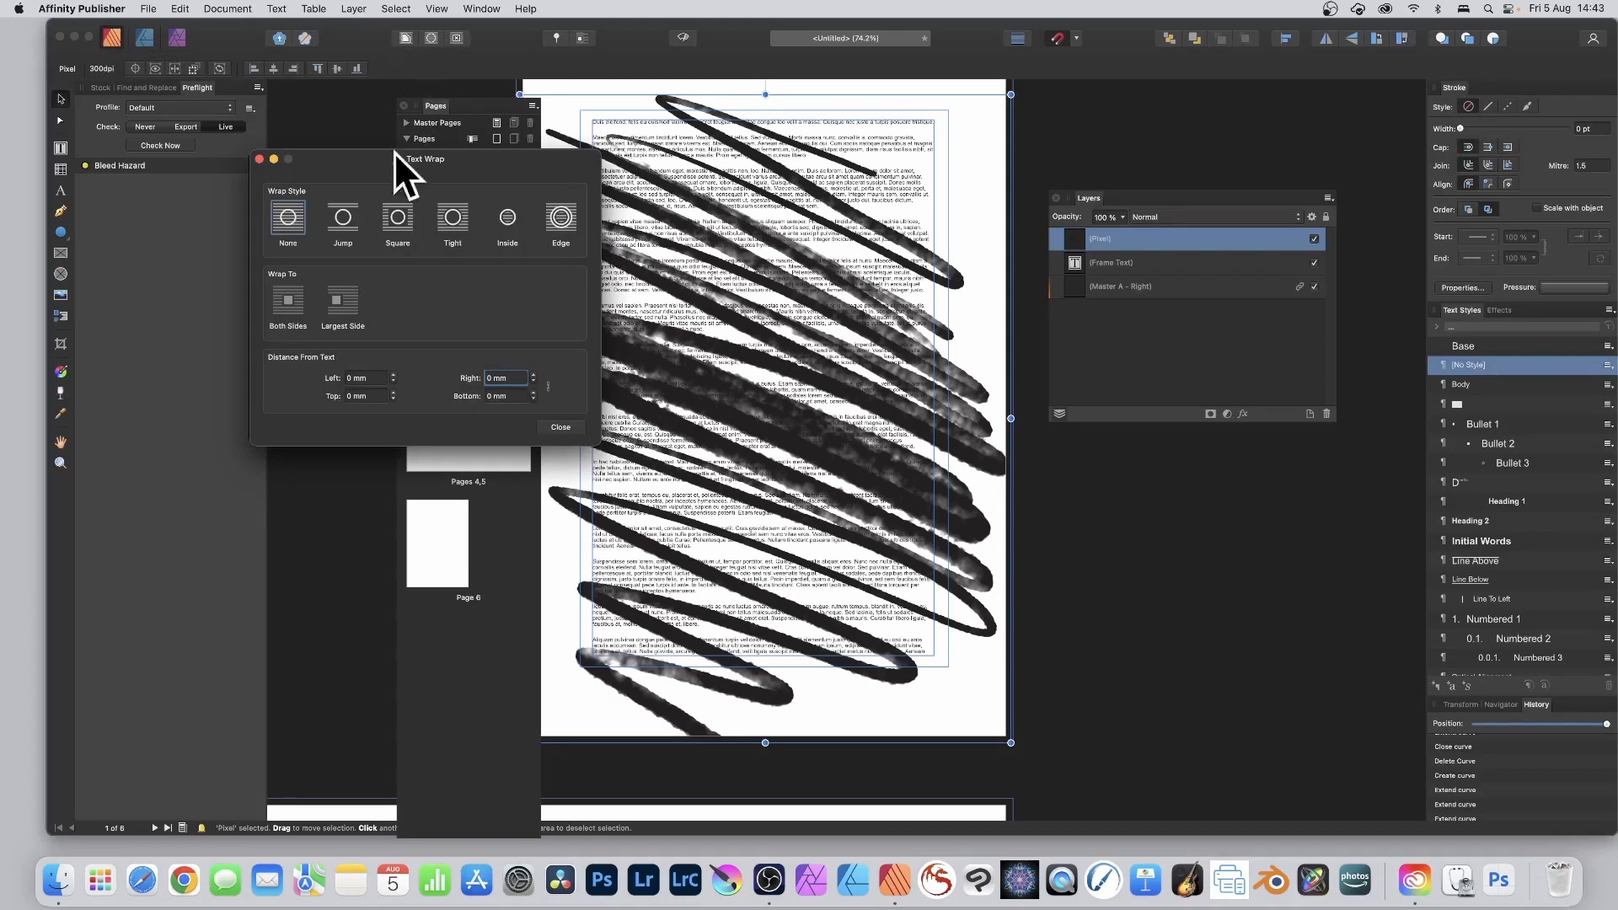
click(453, 214)
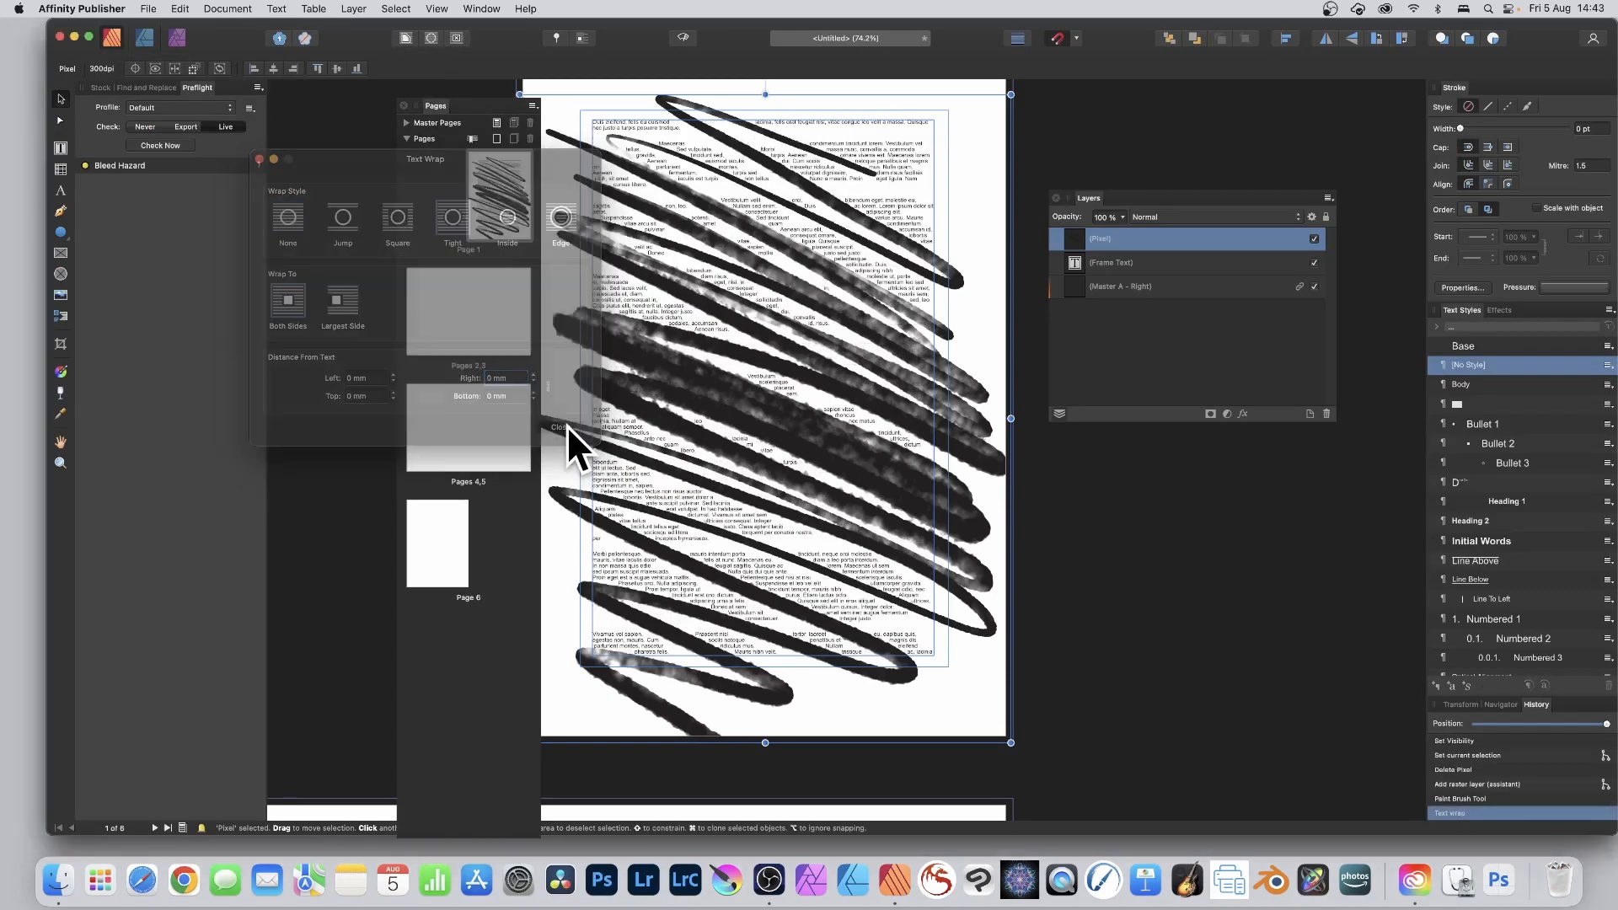
click(565, 427)
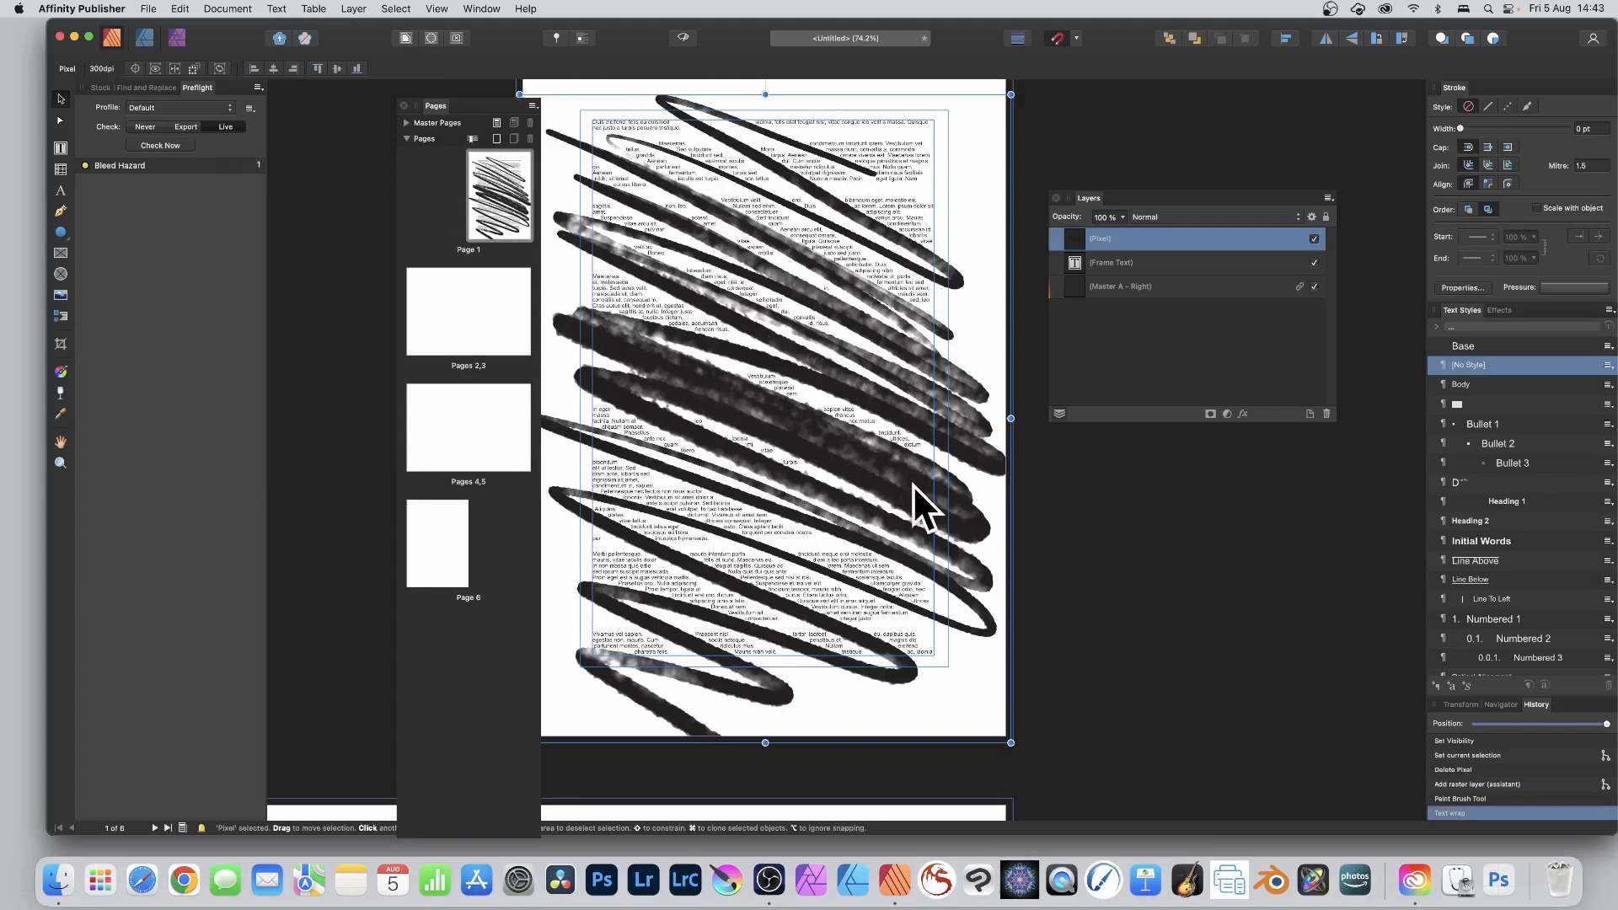
Rotate the scribble clockwise, squash it and reposition it over the text, and undo the last changes
mouse_move(853, 204)
mouse_down()
mouse_move(905, 235)
mouse_move(872, 199)
mouse_move(837, 217)
mouse_up()
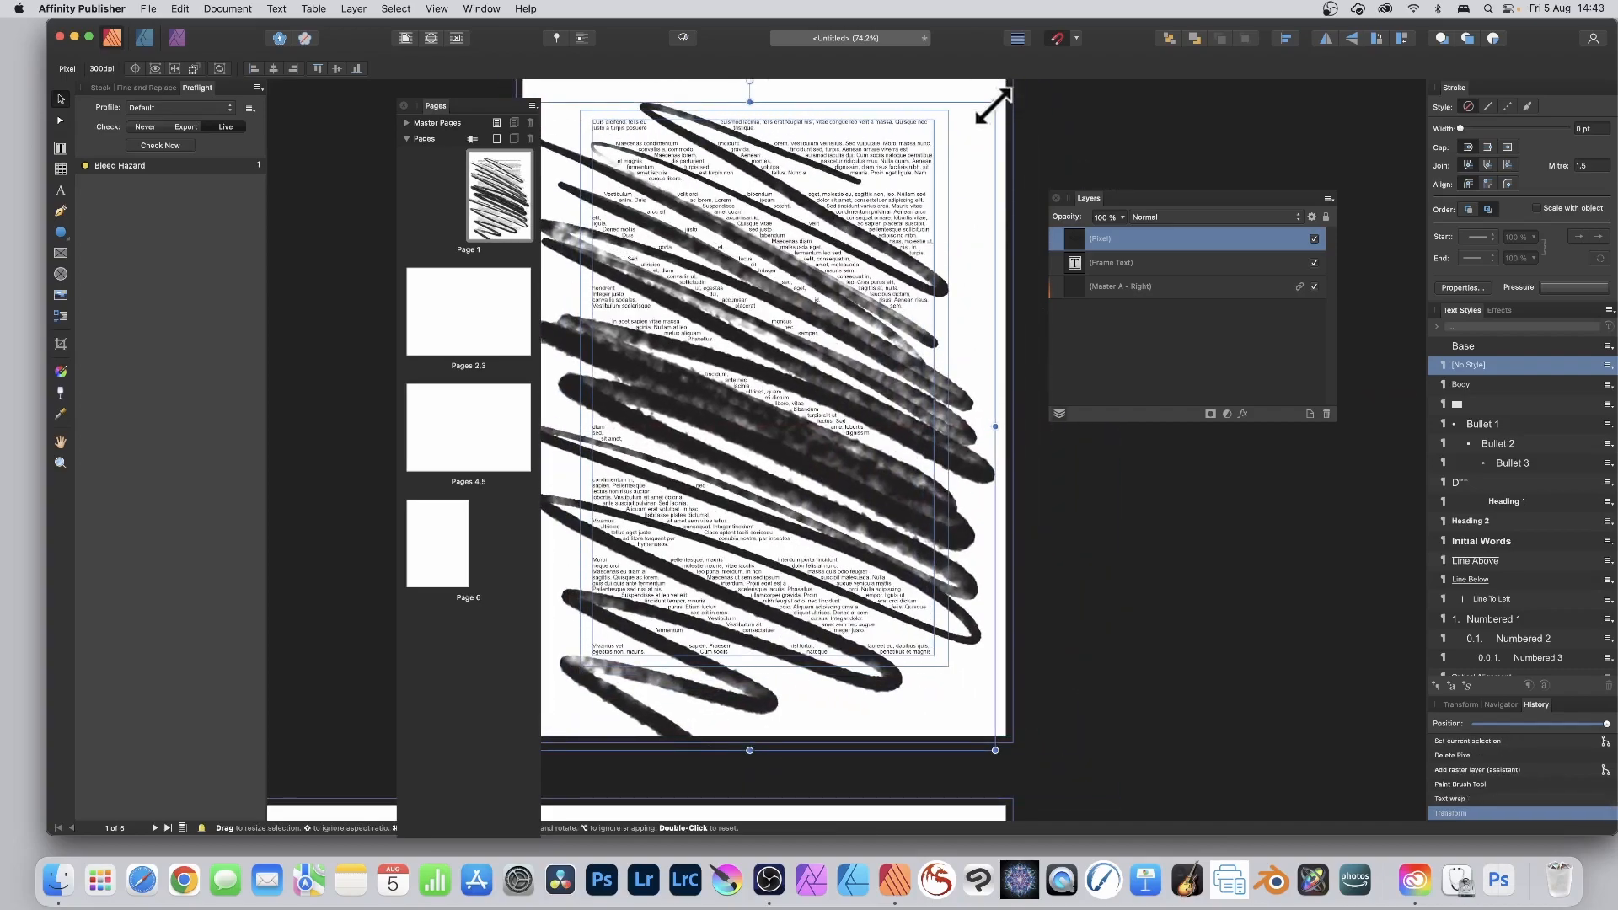
mouse_move(995, 100)
mouse_down()
mouse_move(914, 164)
mouse_move(983, 72)
mouse_move(946, 108)
mouse_move(982, 90)
mouse_move(1062, 155)
mouse_move(1119, 344)
mouse_move(903, 373)
mouse_up()
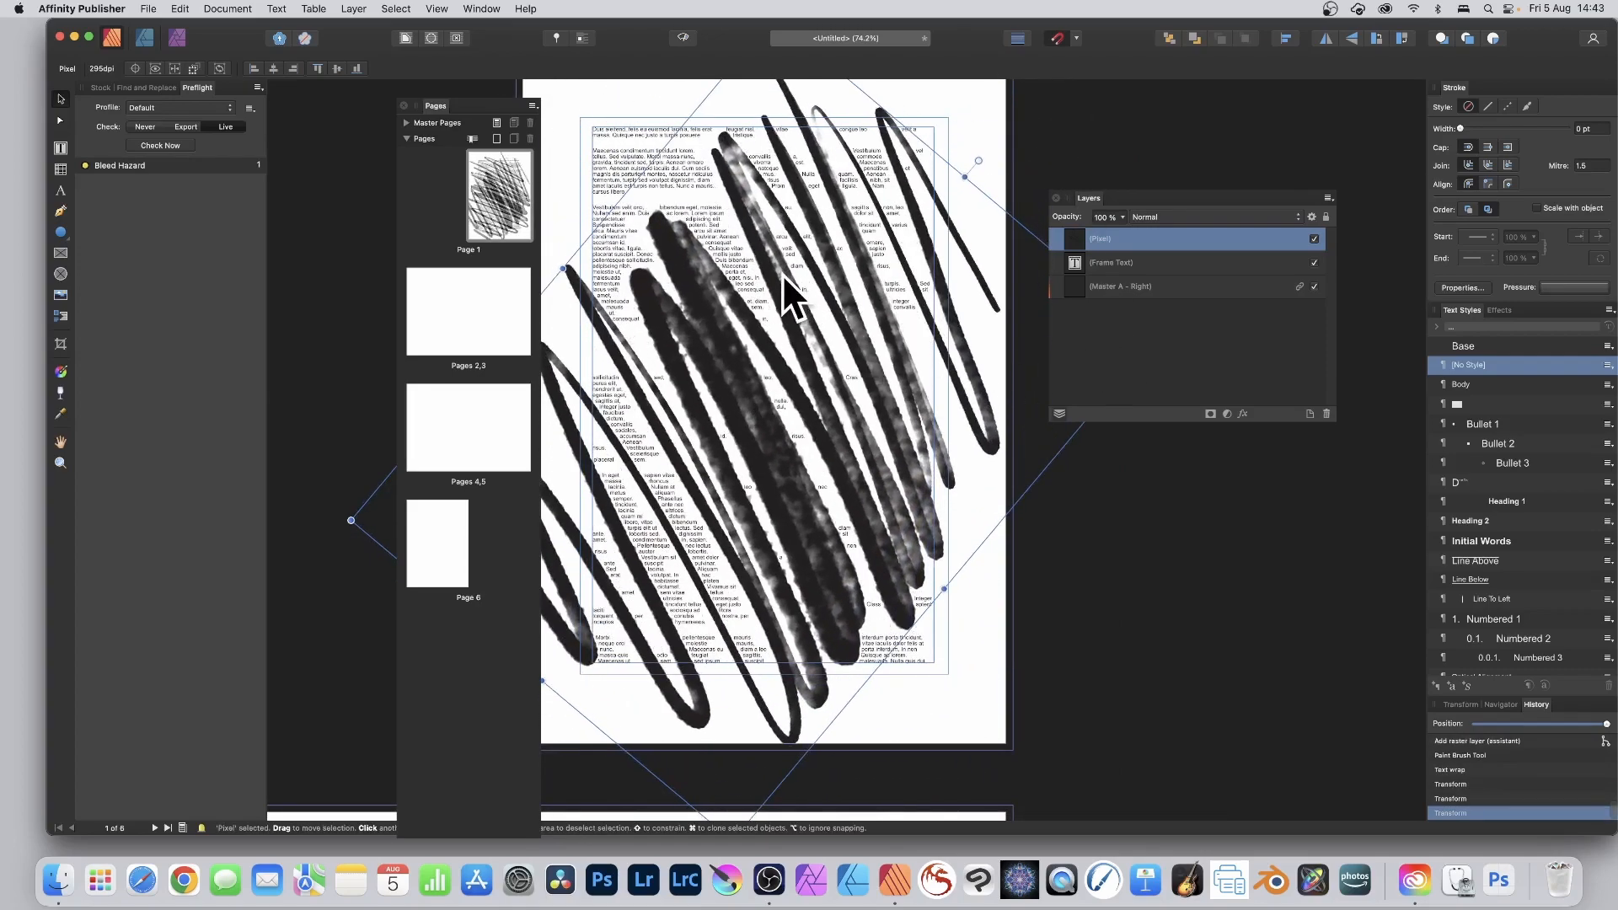
mouse_move(782, 273)
mouse_down()
mouse_move(888, 276)
mouse_move(758, 241)
mouse_move(822, 220)
mouse_up()
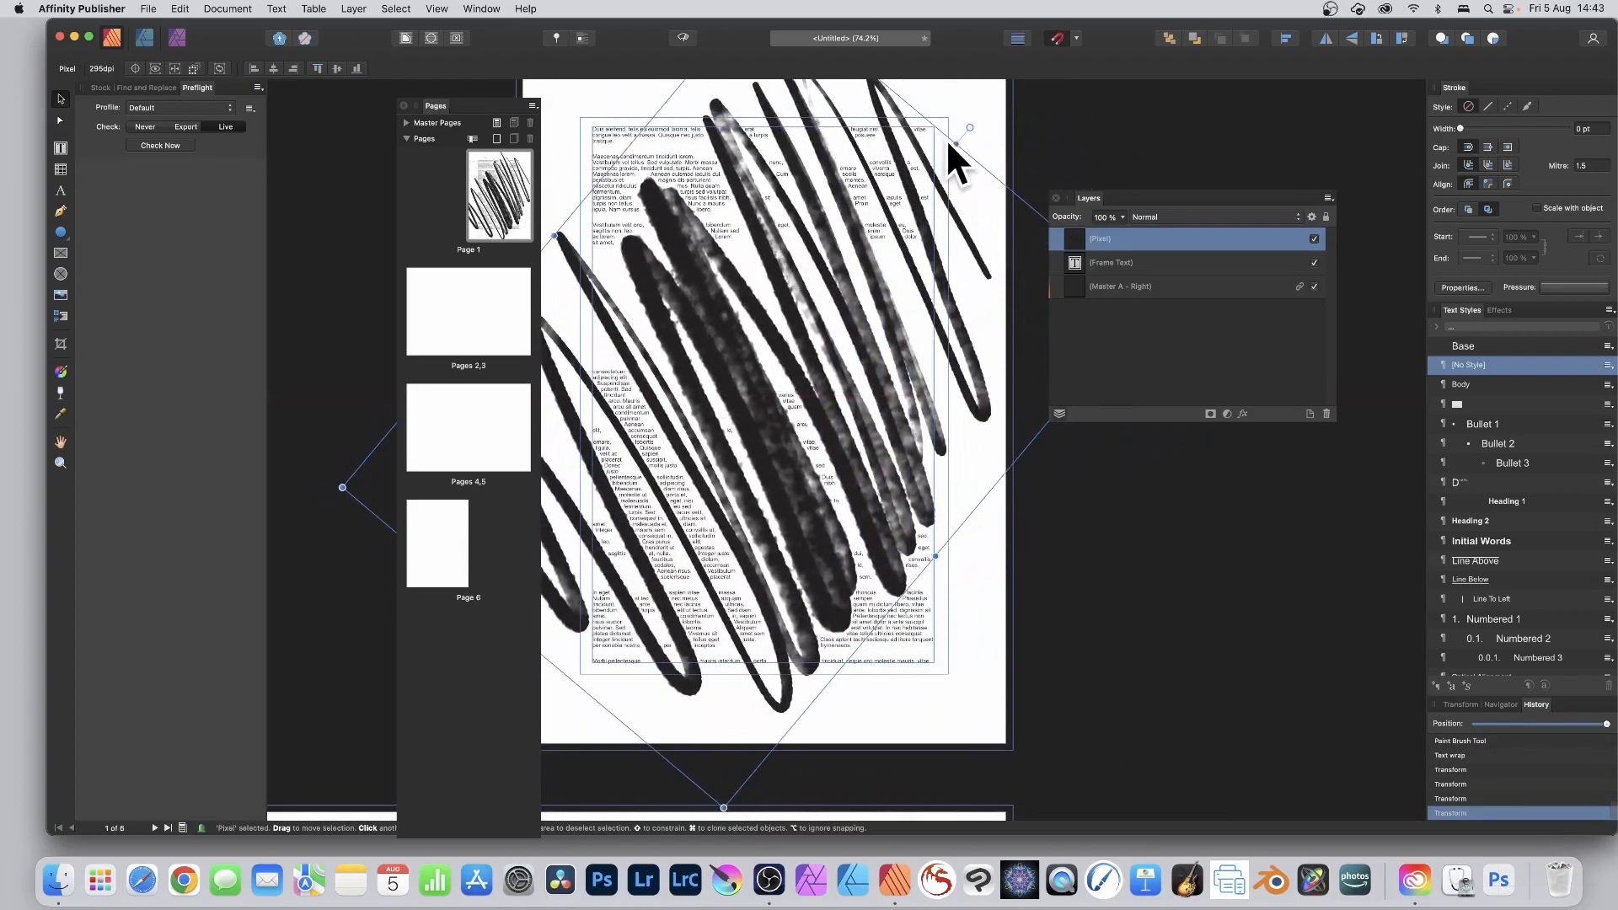
drag(957, 145, 876, 195)
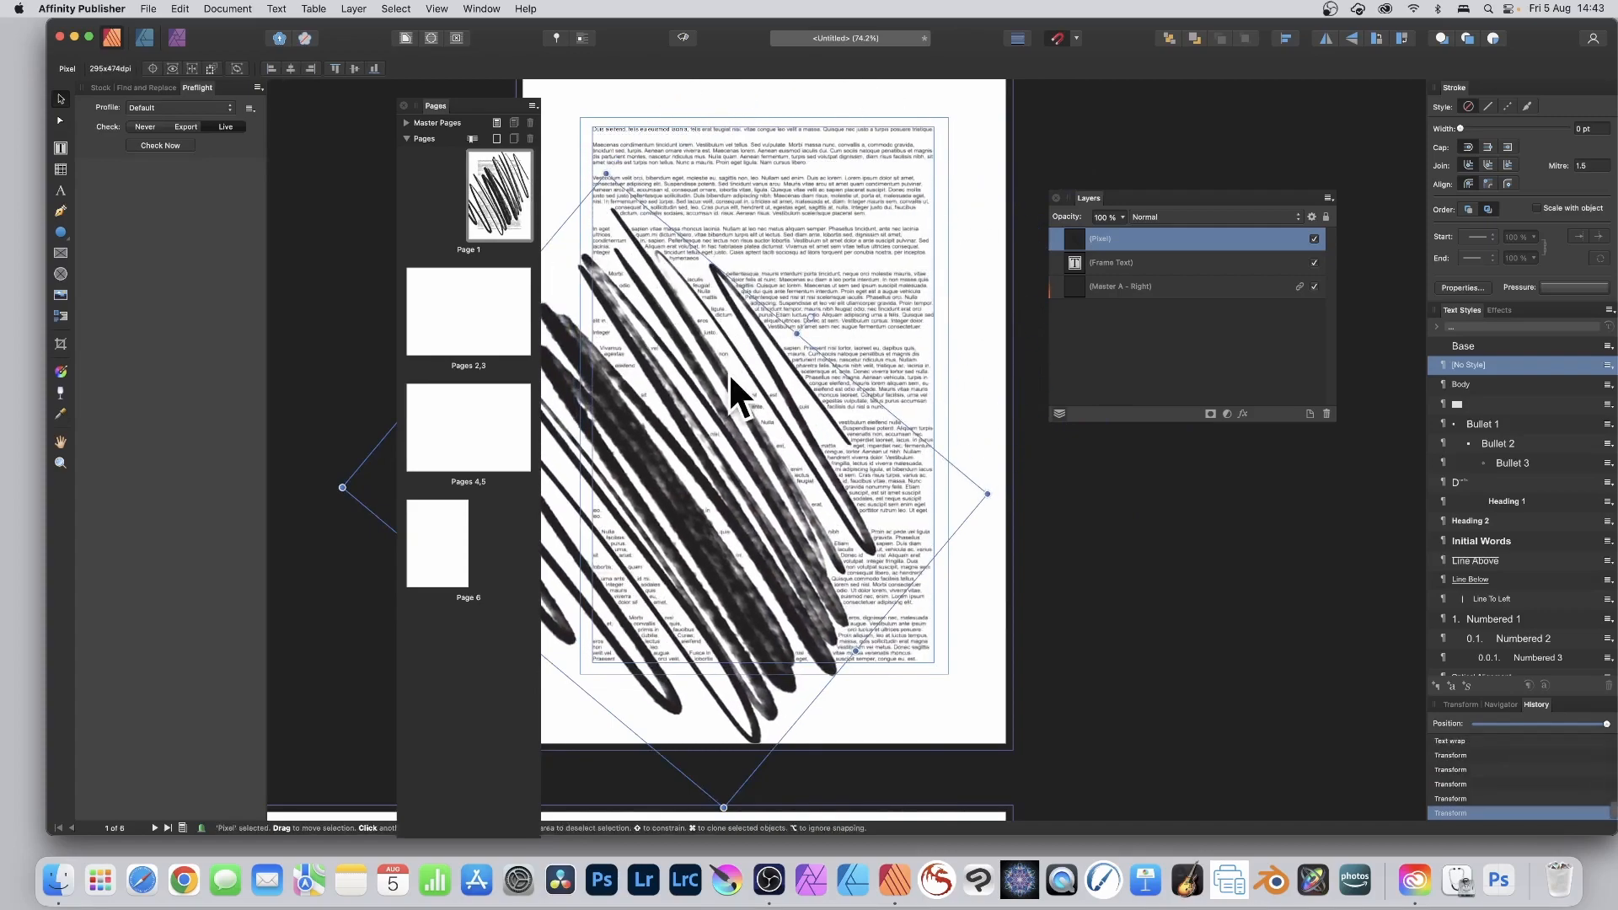
drag(728, 372, 863, 254)
key(super+z)
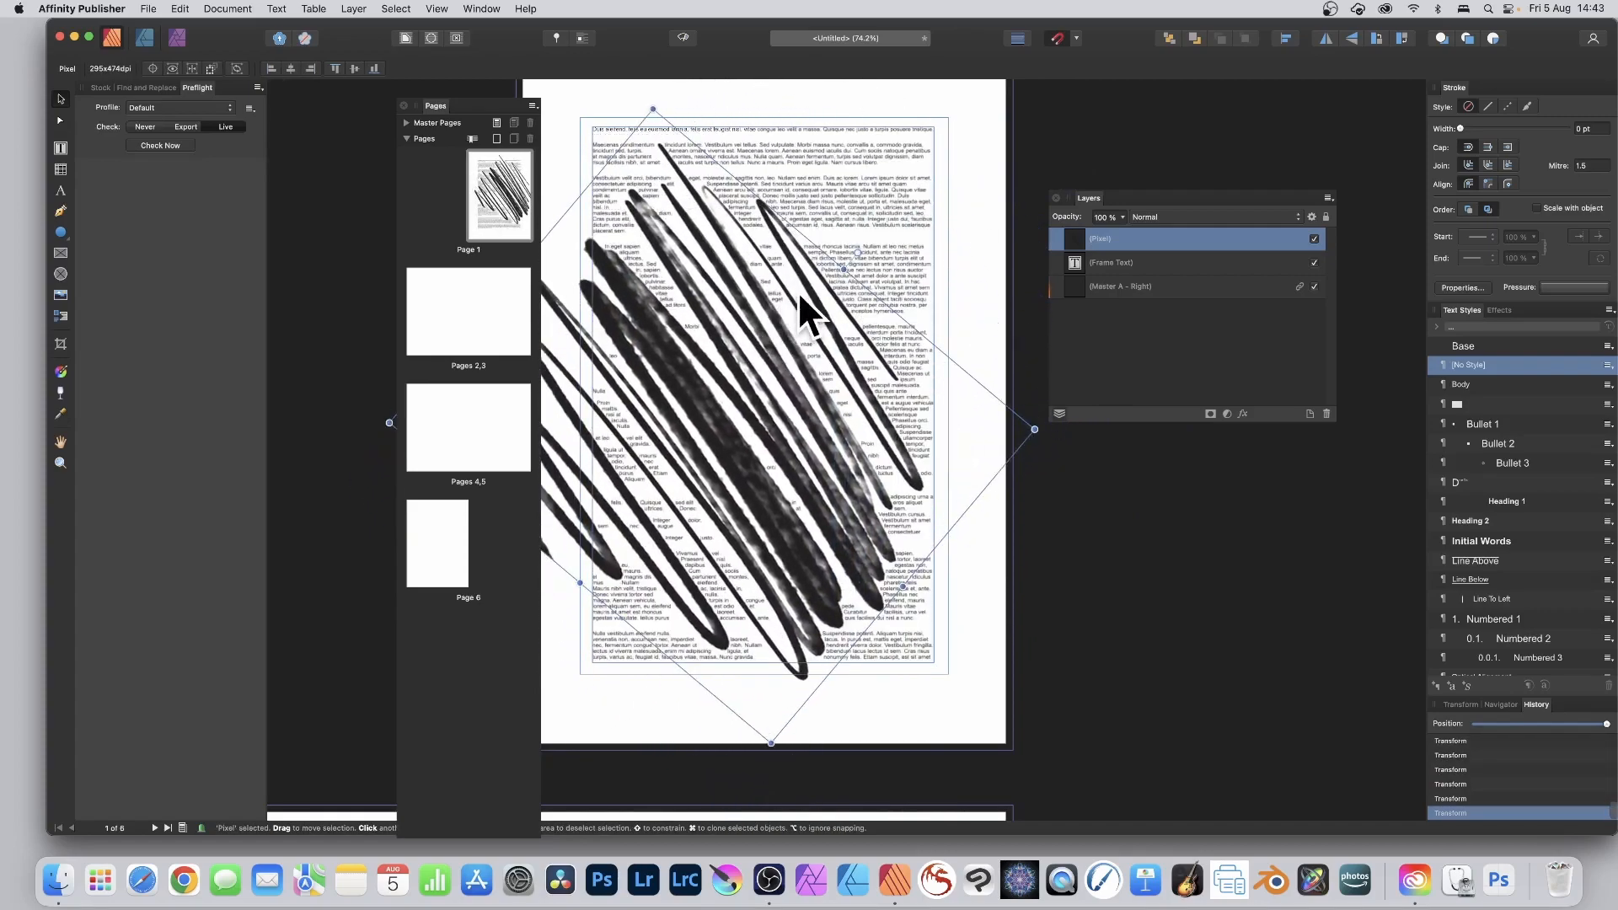
key(super+z)
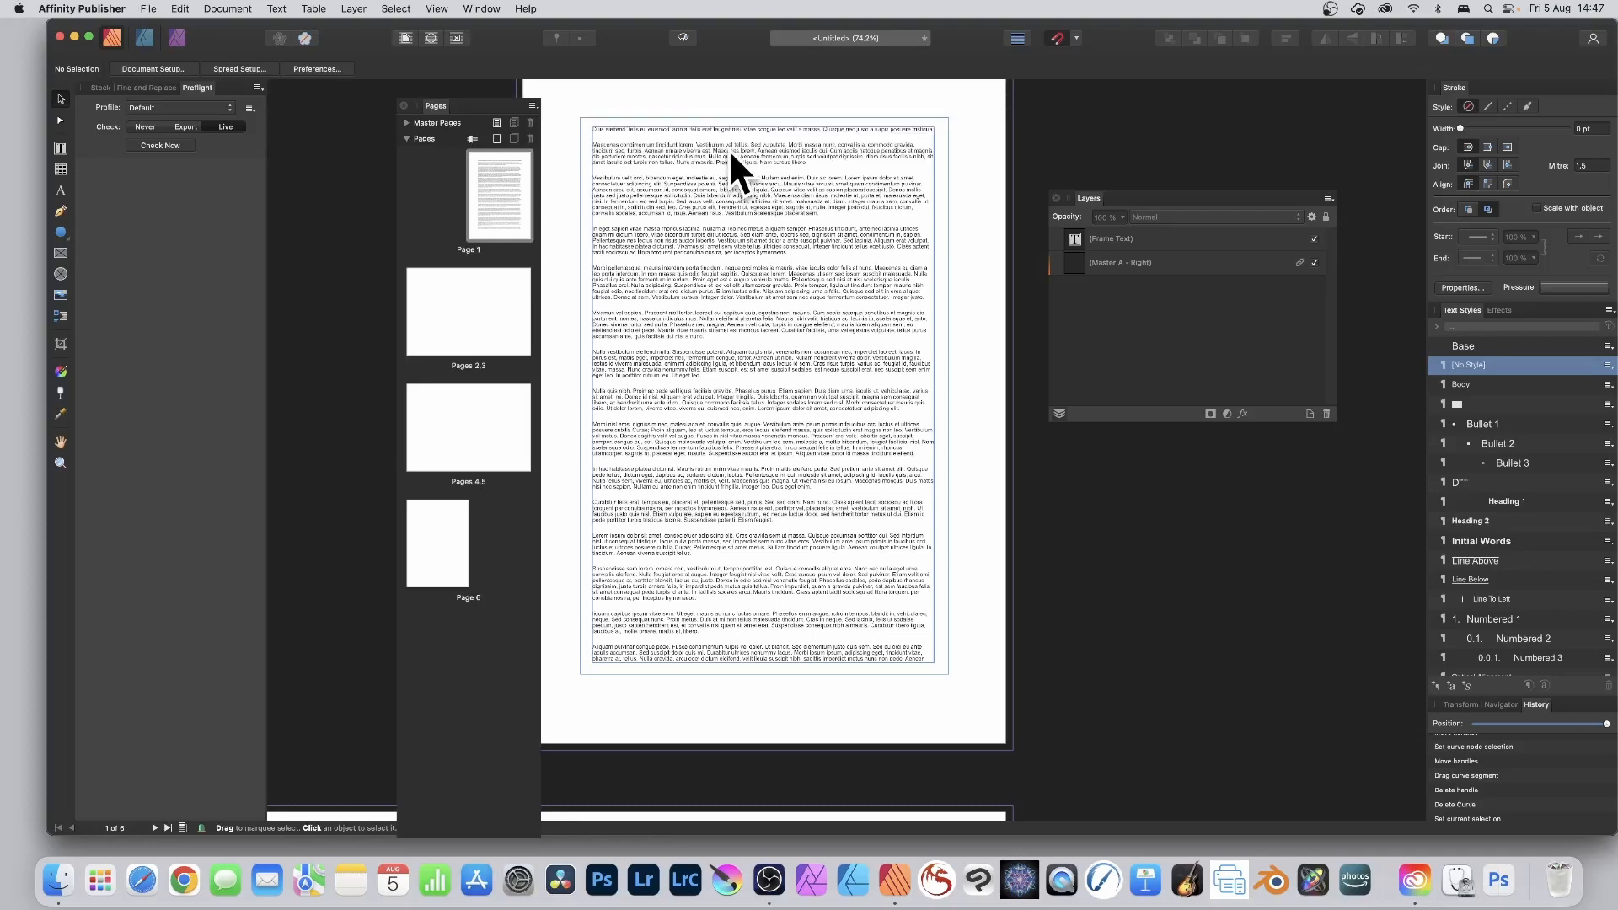
Switch to the Photo Persona and paint a wavy radial pattern around the page centre using the Paint Brush Tool with 10-fold symmetry
click(177, 38)
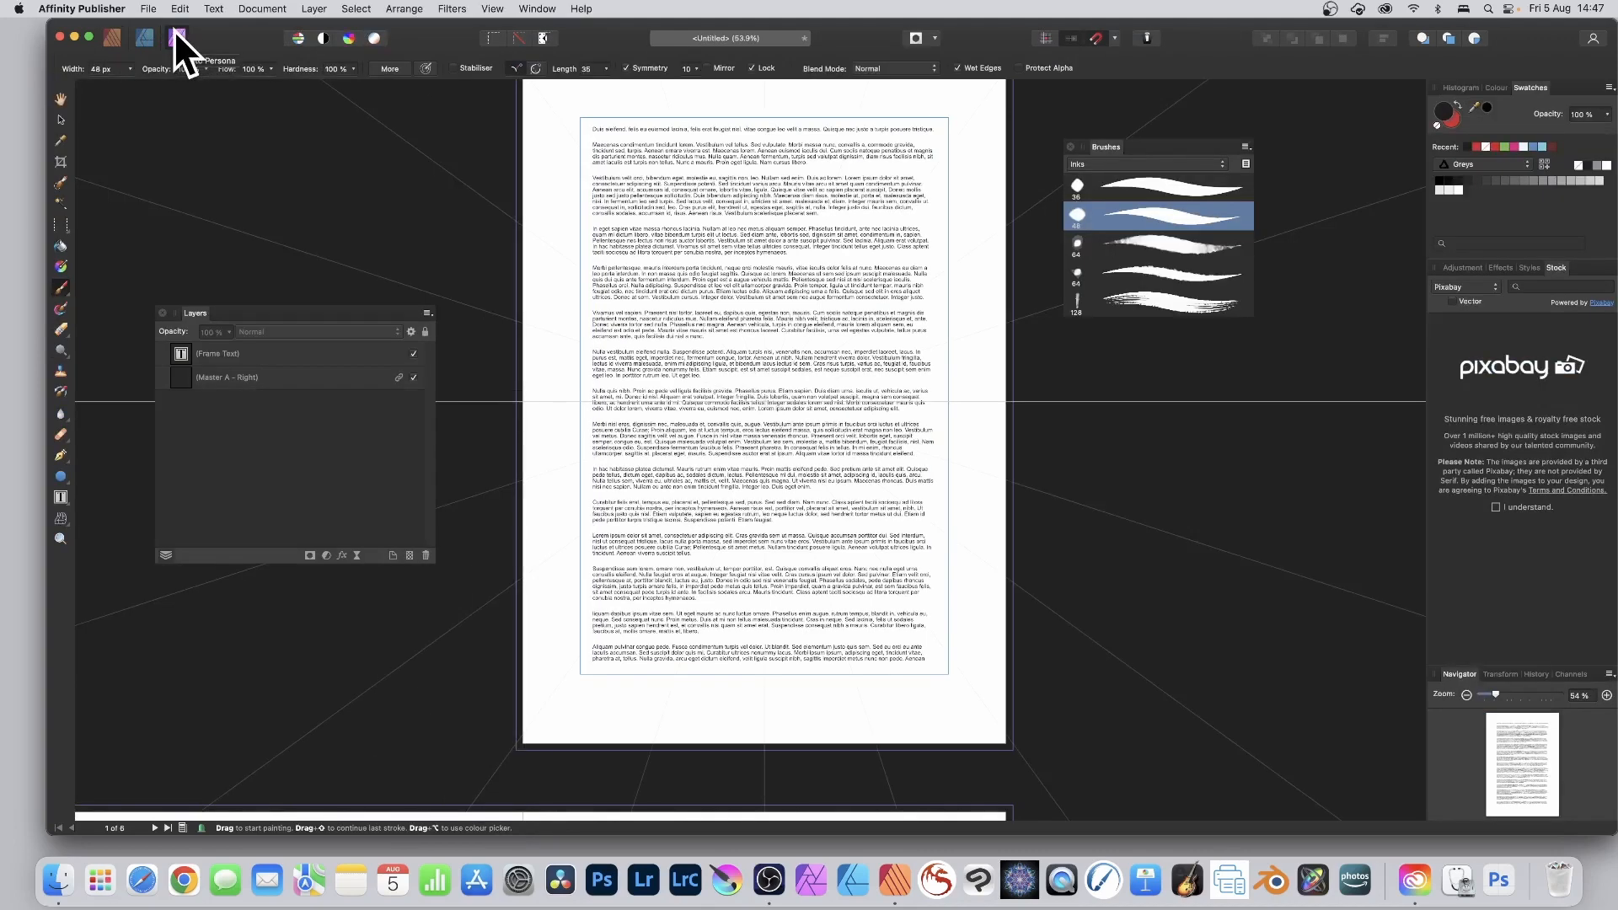
click(59, 286)
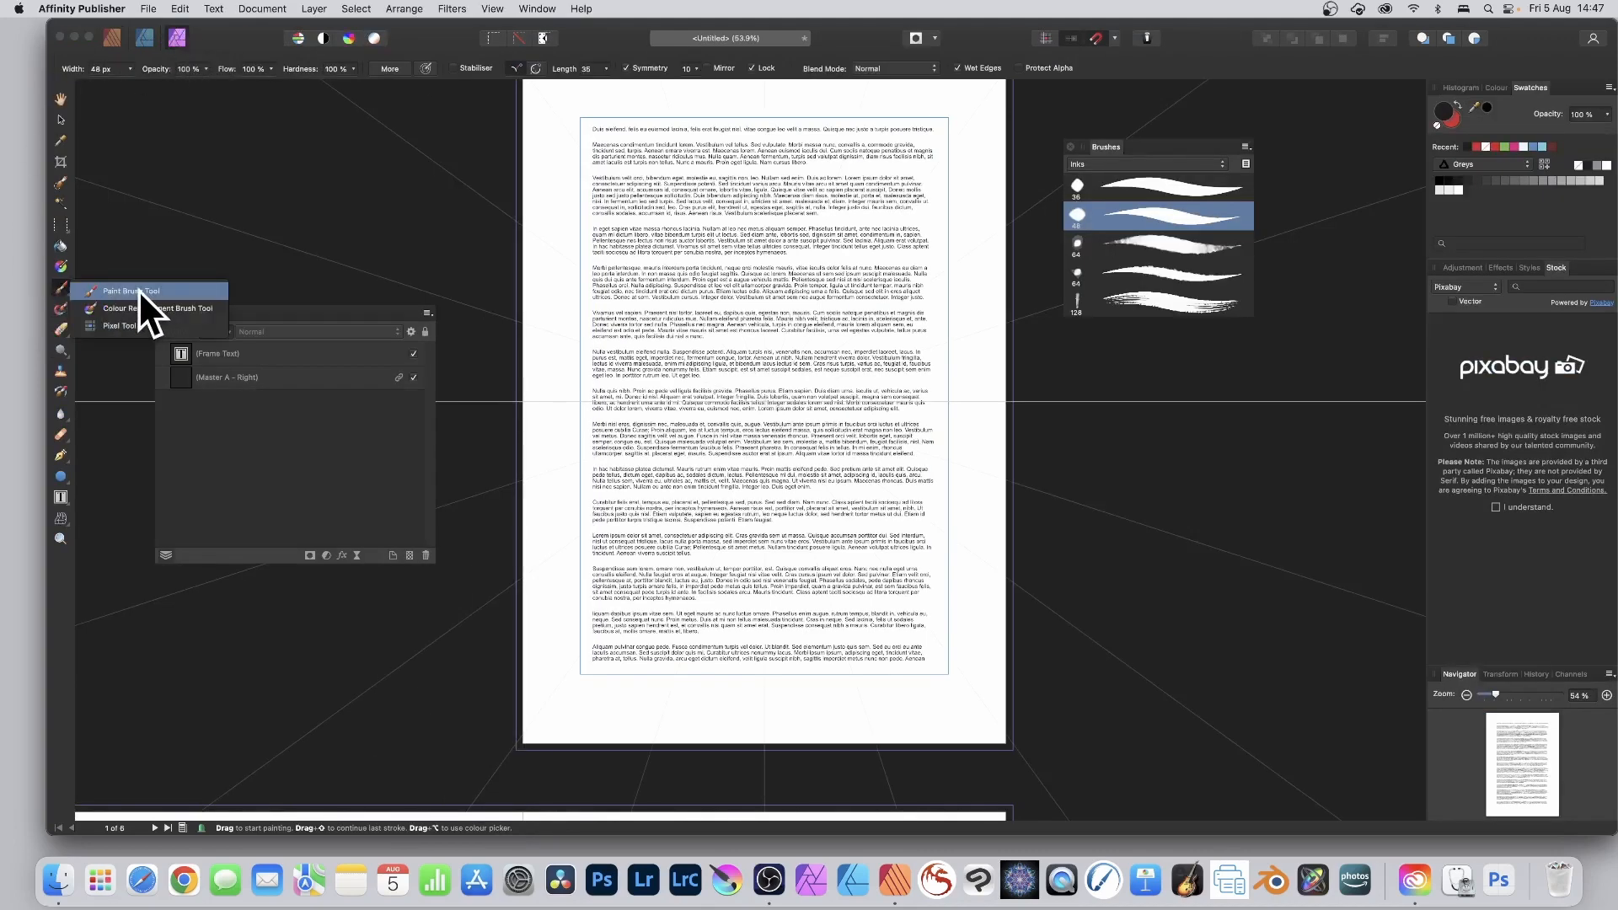
click(138, 290)
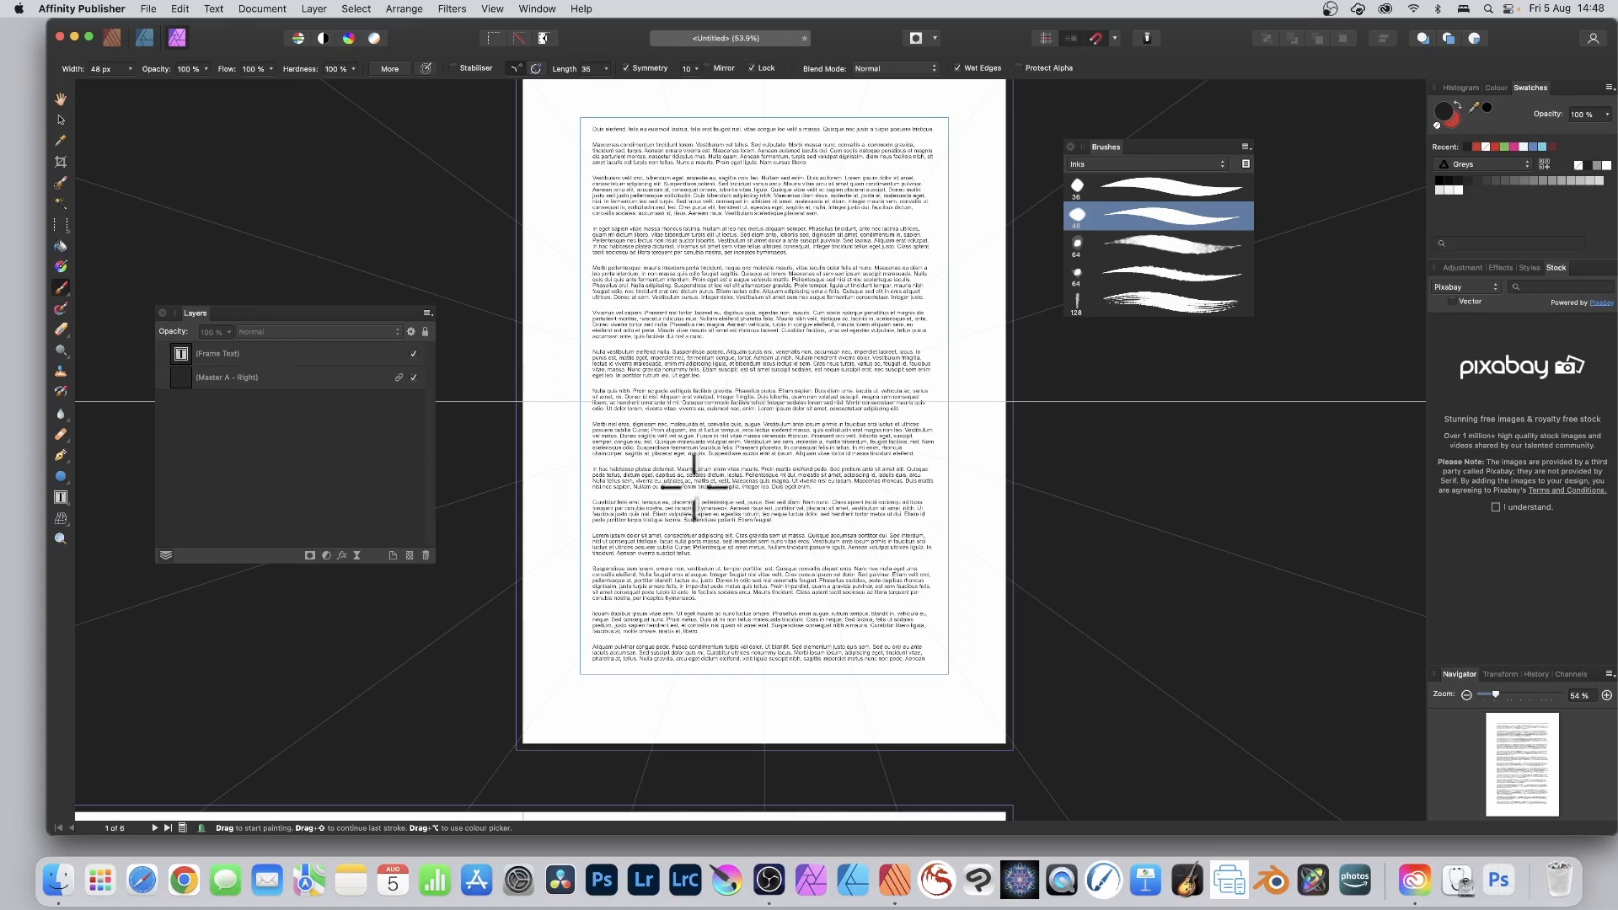
mouse_move(767, 384)
mouse_down()
mouse_move(731, 341)
mouse_move(721, 371)
mouse_move(687, 349)
mouse_move(624, 278)
mouse_move(712, 347)
mouse_move(655, 255)
mouse_move(636, 173)
mouse_move(642, 221)
mouse_move(592, 133)
mouse_move(629, 124)
mouse_up()
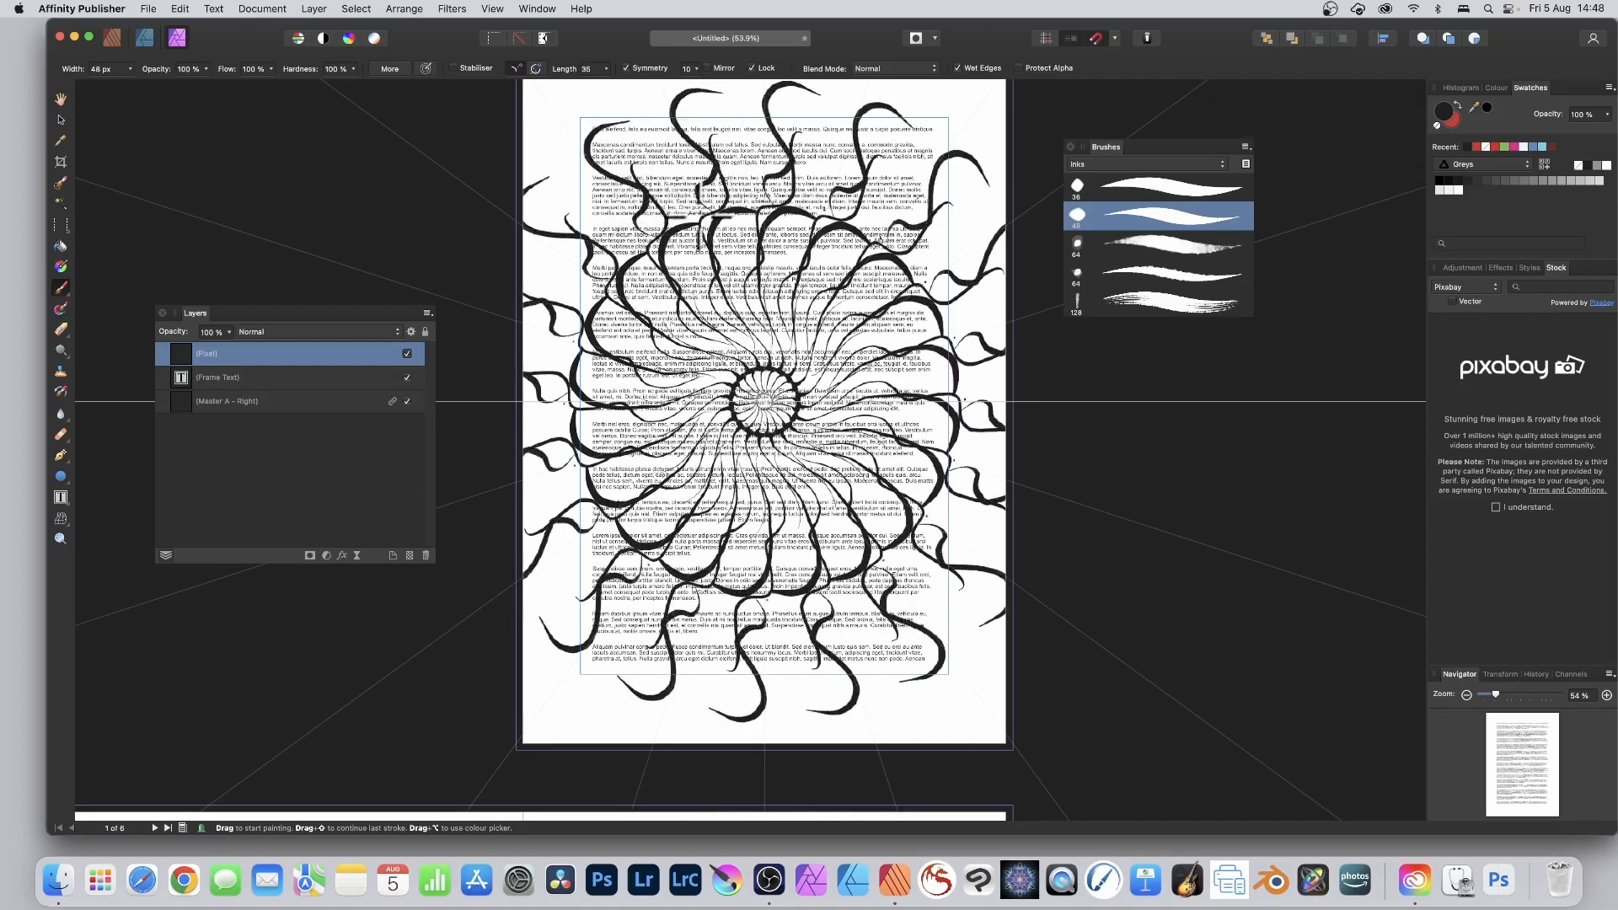
drag(691, 200, 671, 110)
mouse_move(824, 173)
mouse_down()
mouse_move(854, 99)
mouse_move(1002, 103)
mouse_up()
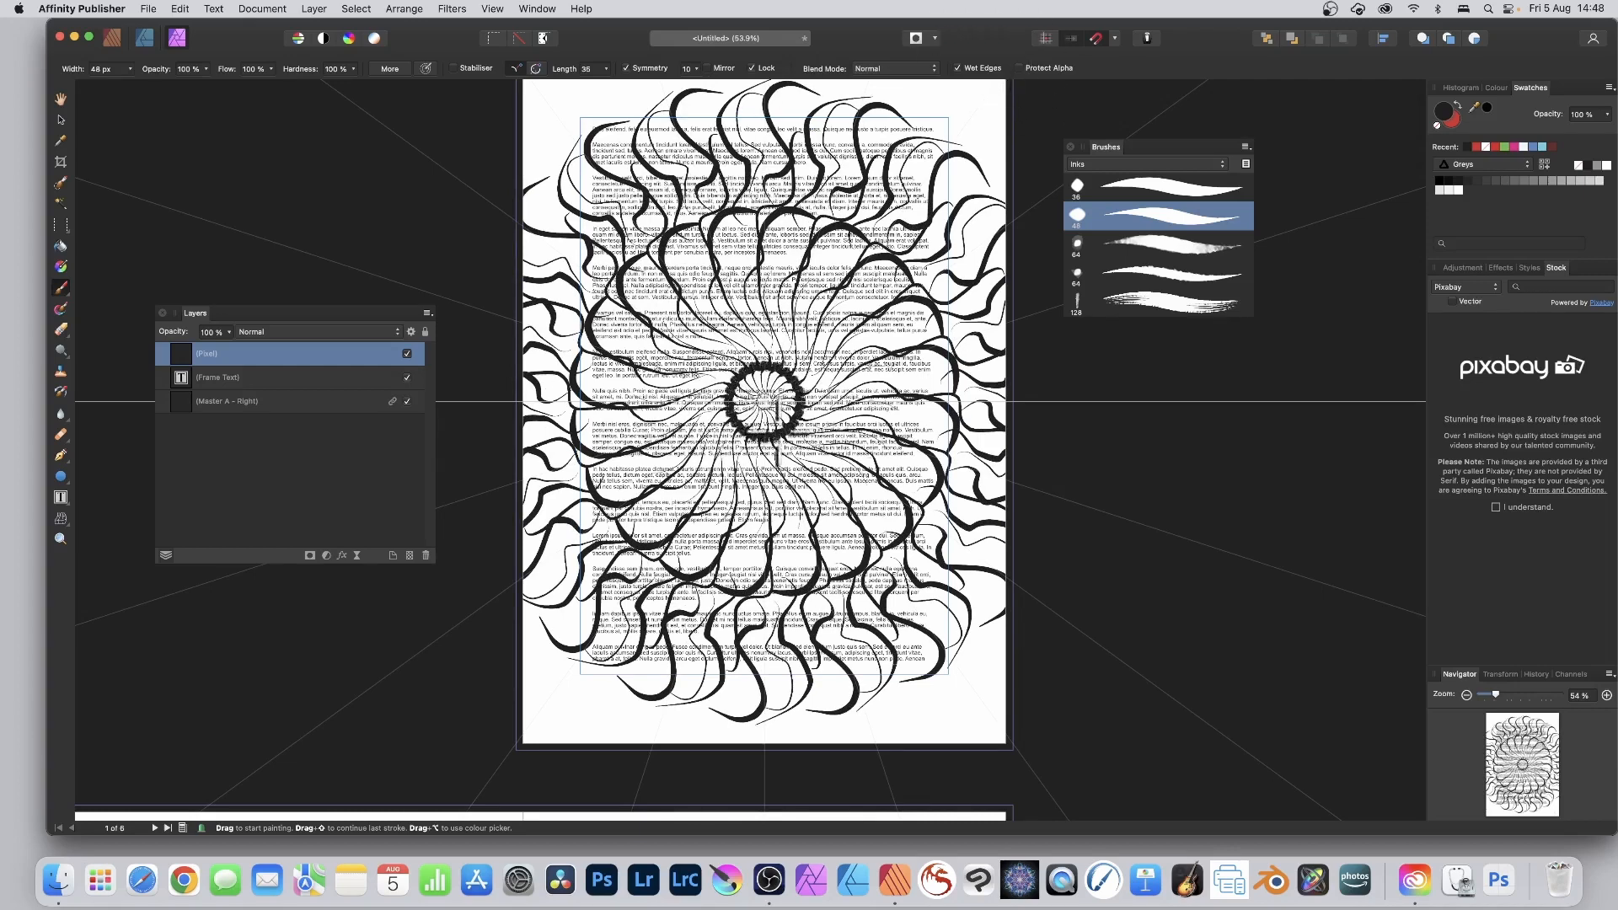
drag(773, 369, 778, 276)
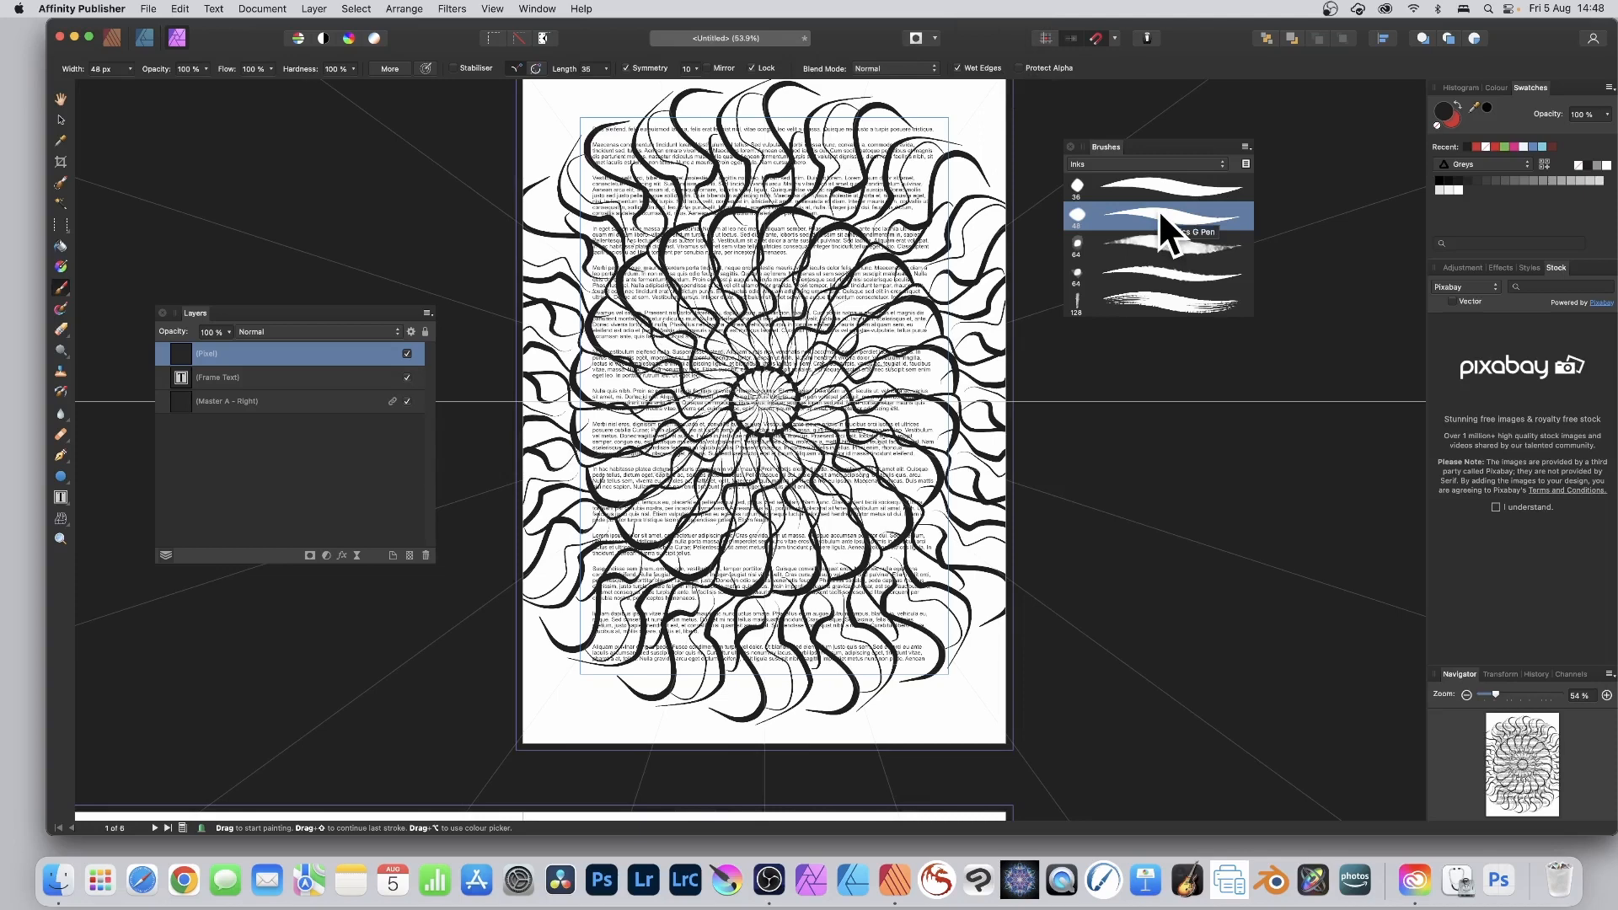
Give the painted radial pattern the Tight wrap style in the Publisher Persona
click(111, 37)
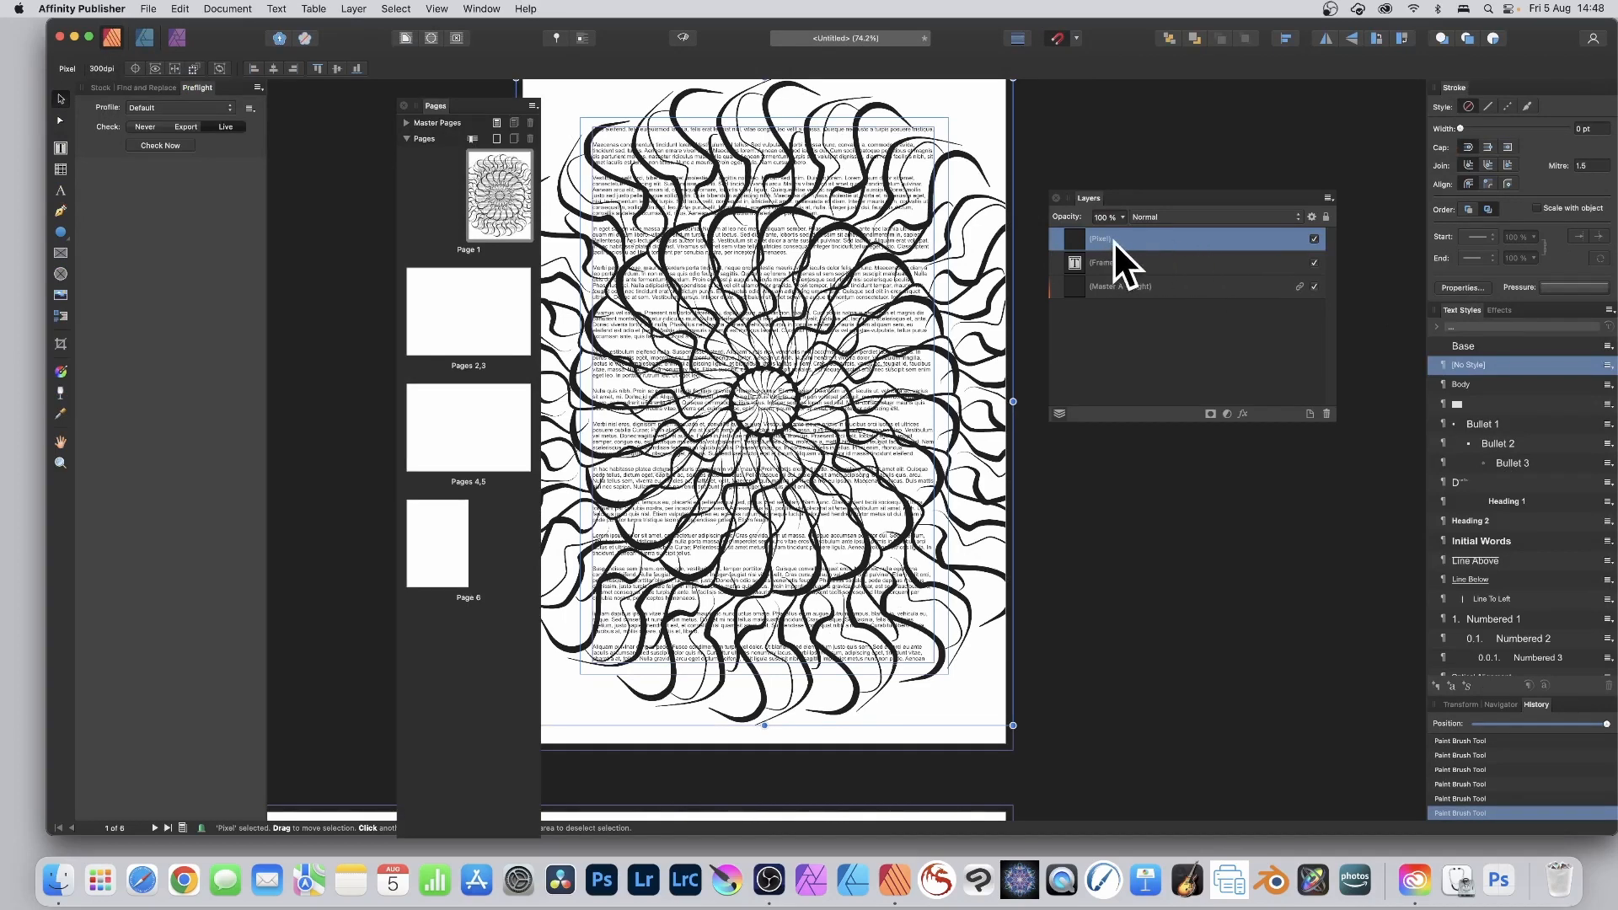
click(405, 39)
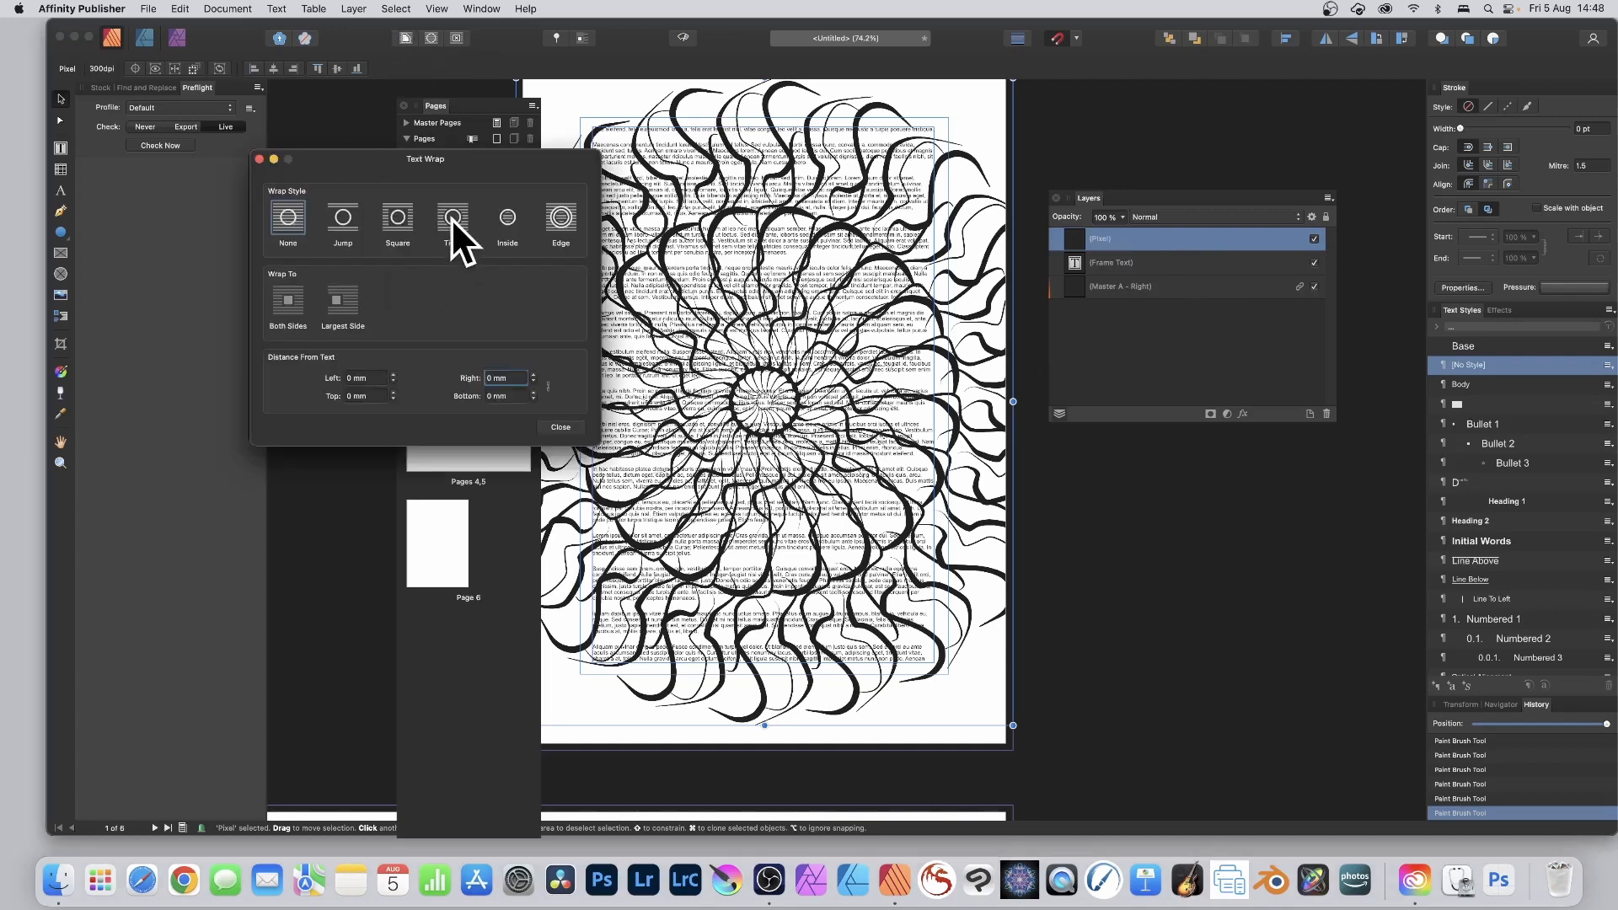
click(451, 218)
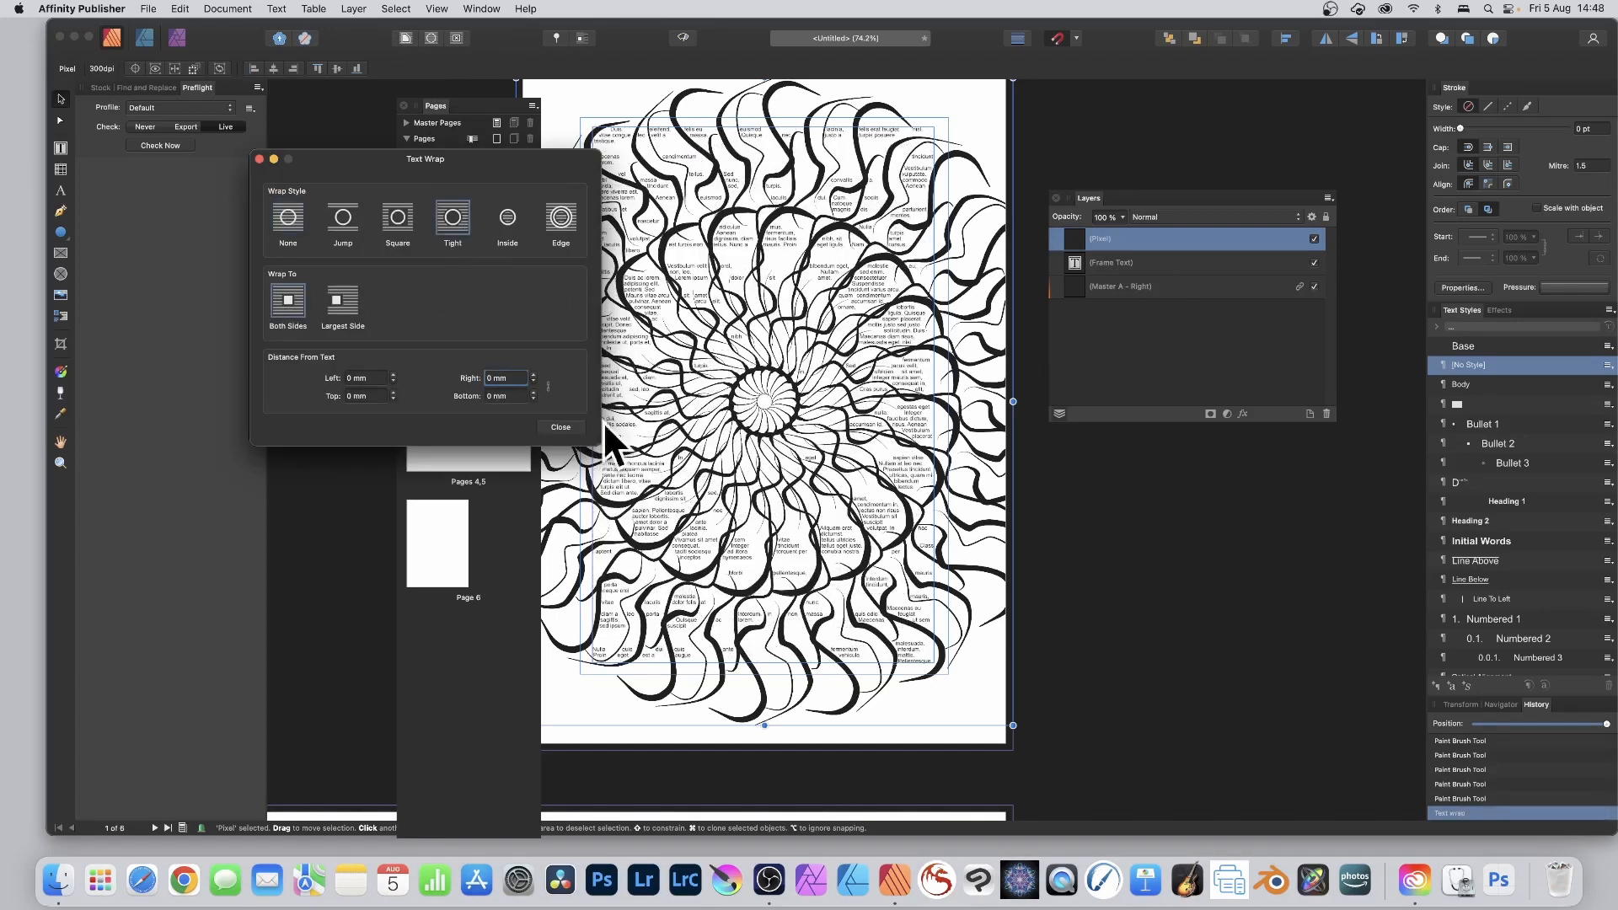
click(561, 427)
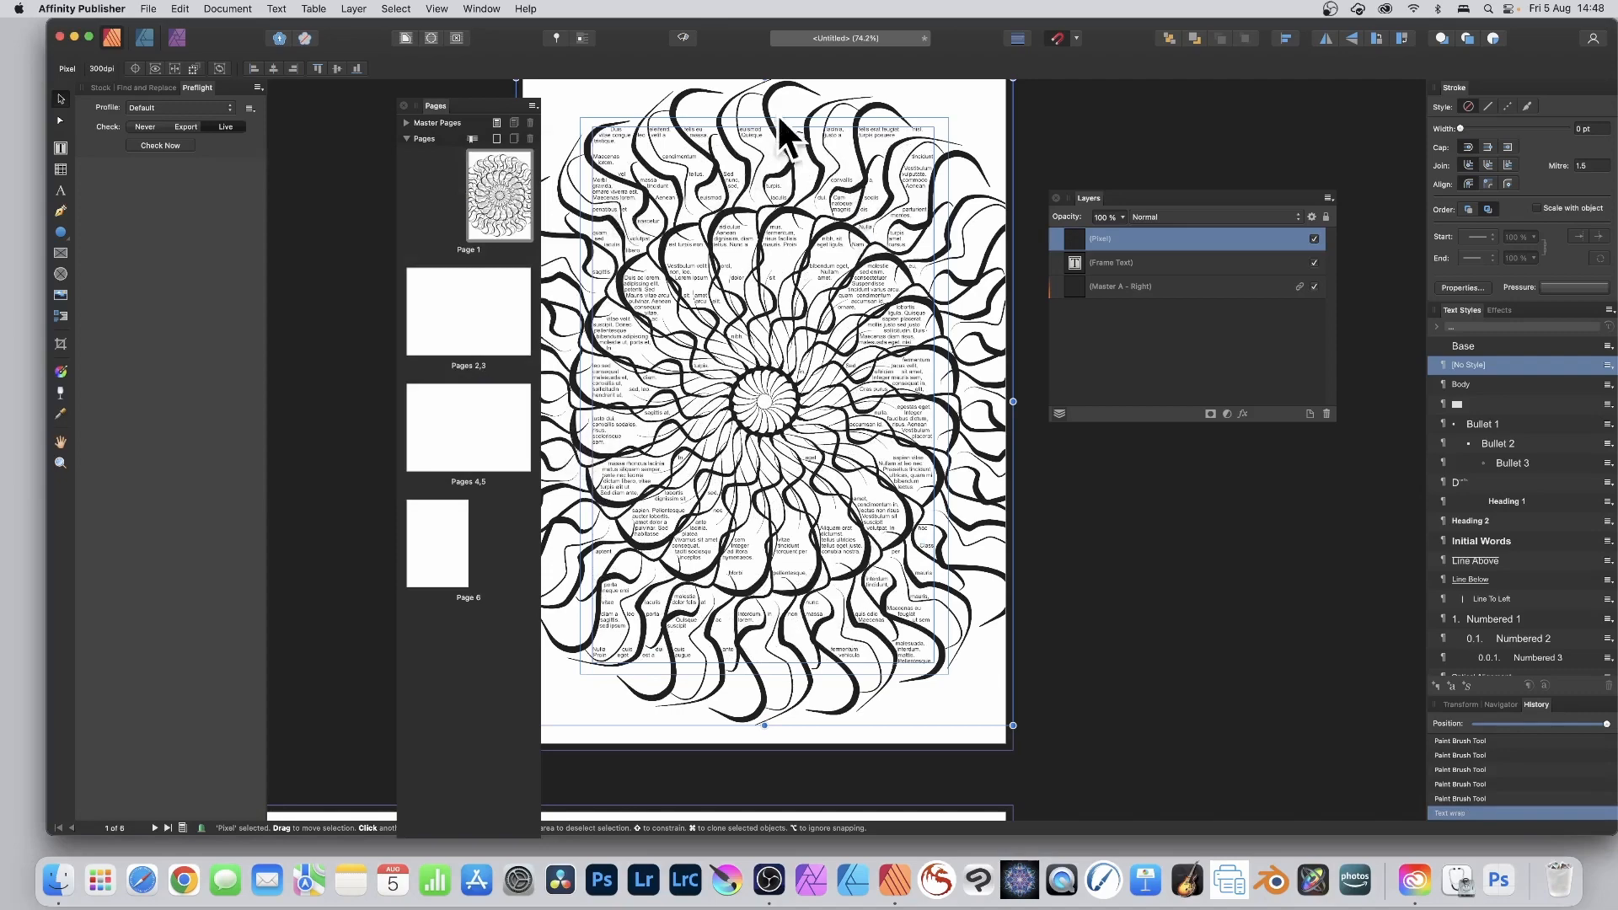
Shrink the radial pattern, position it at the page's upper right, and place a duplicate overlapping it at the lower left
drag(940, 278, 836, 413)
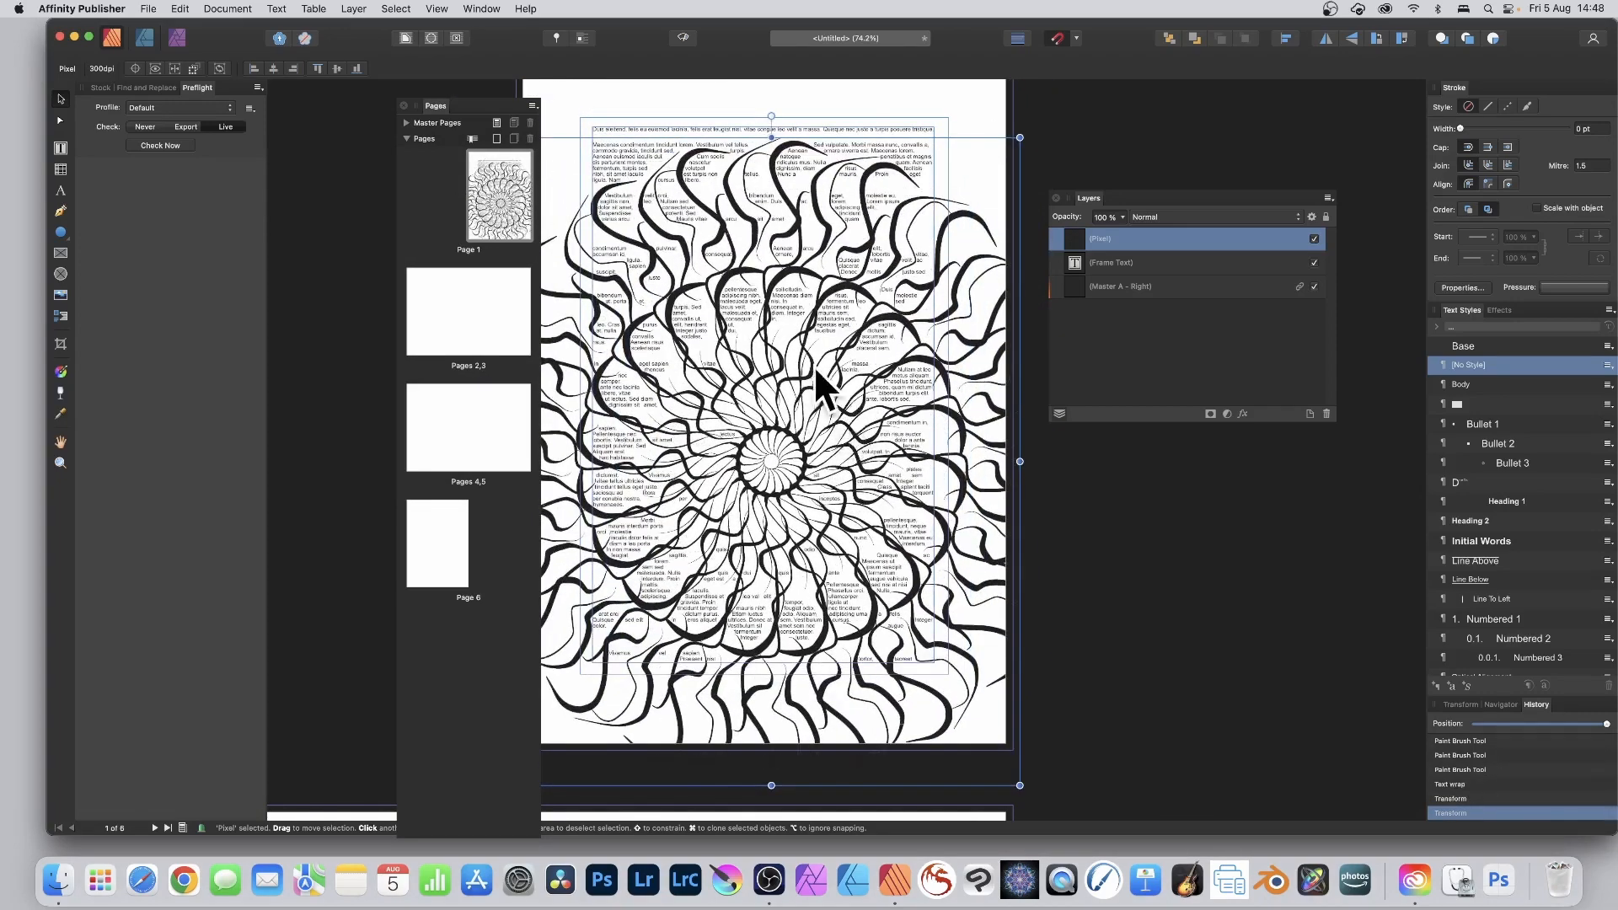
drag(800, 345, 733, 260)
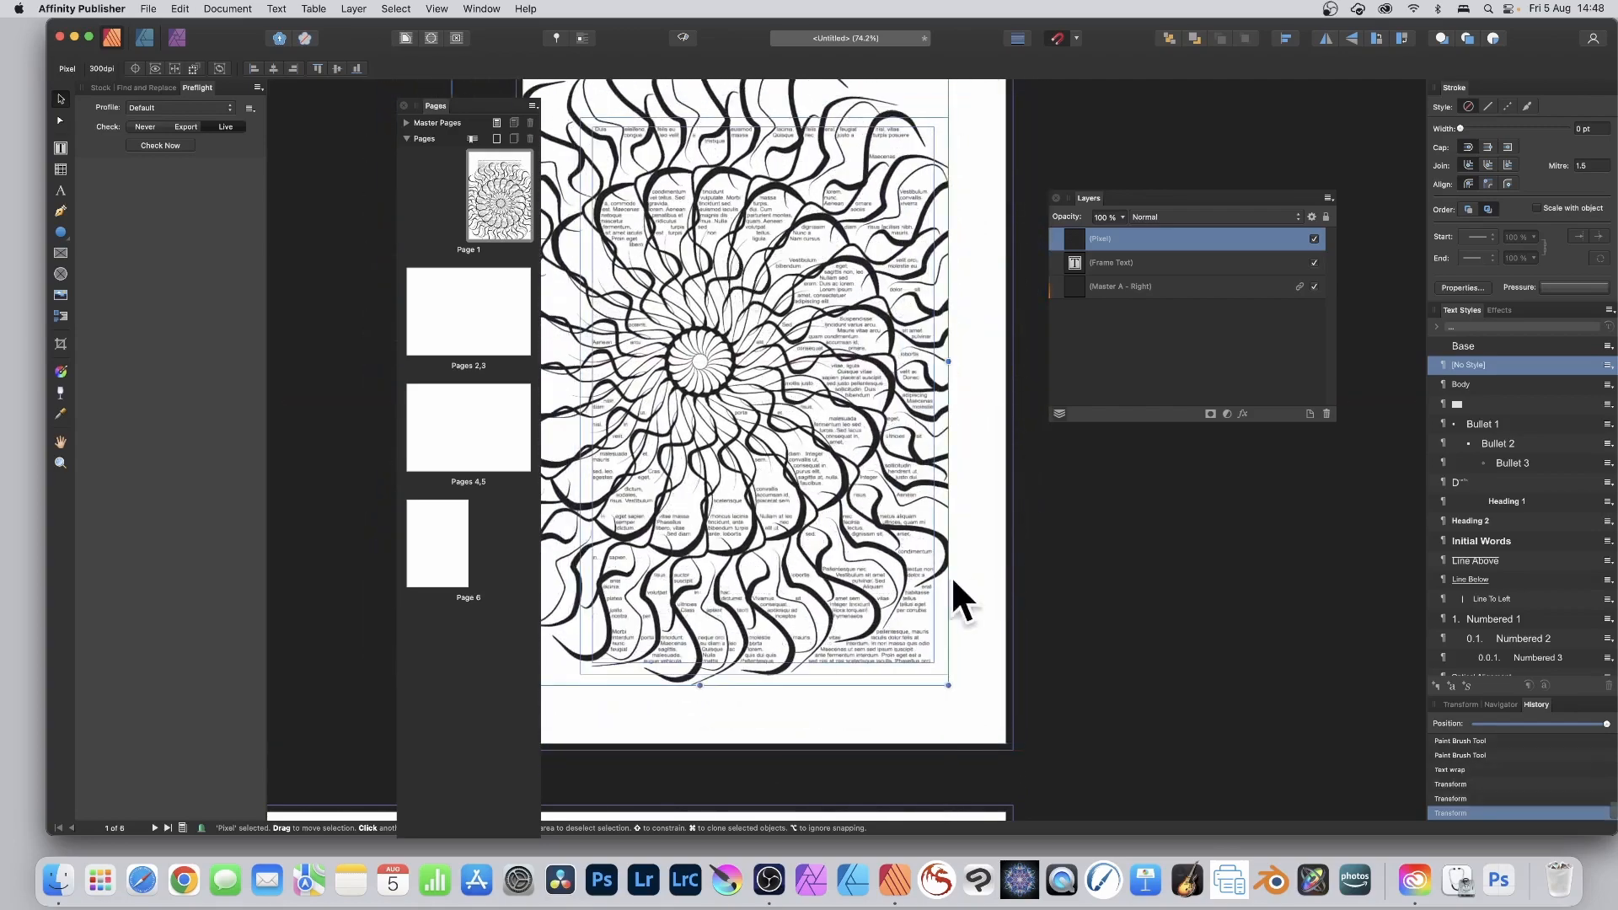
drag(948, 685, 872, 543)
drag(797, 386, 952, 347)
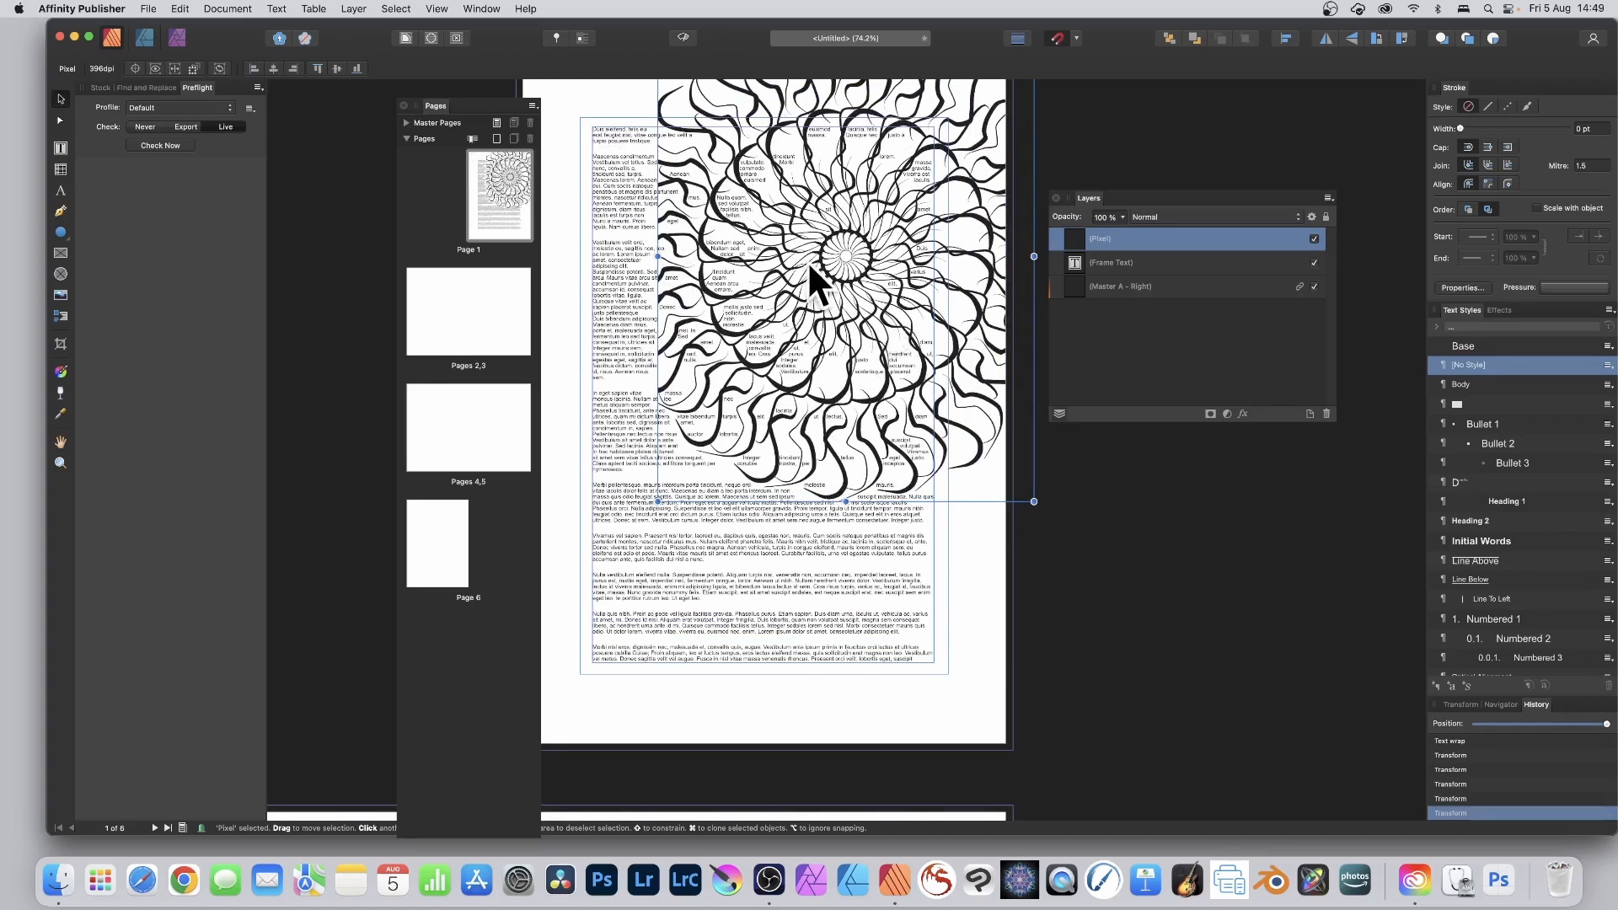
drag(821, 214, 667, 417)
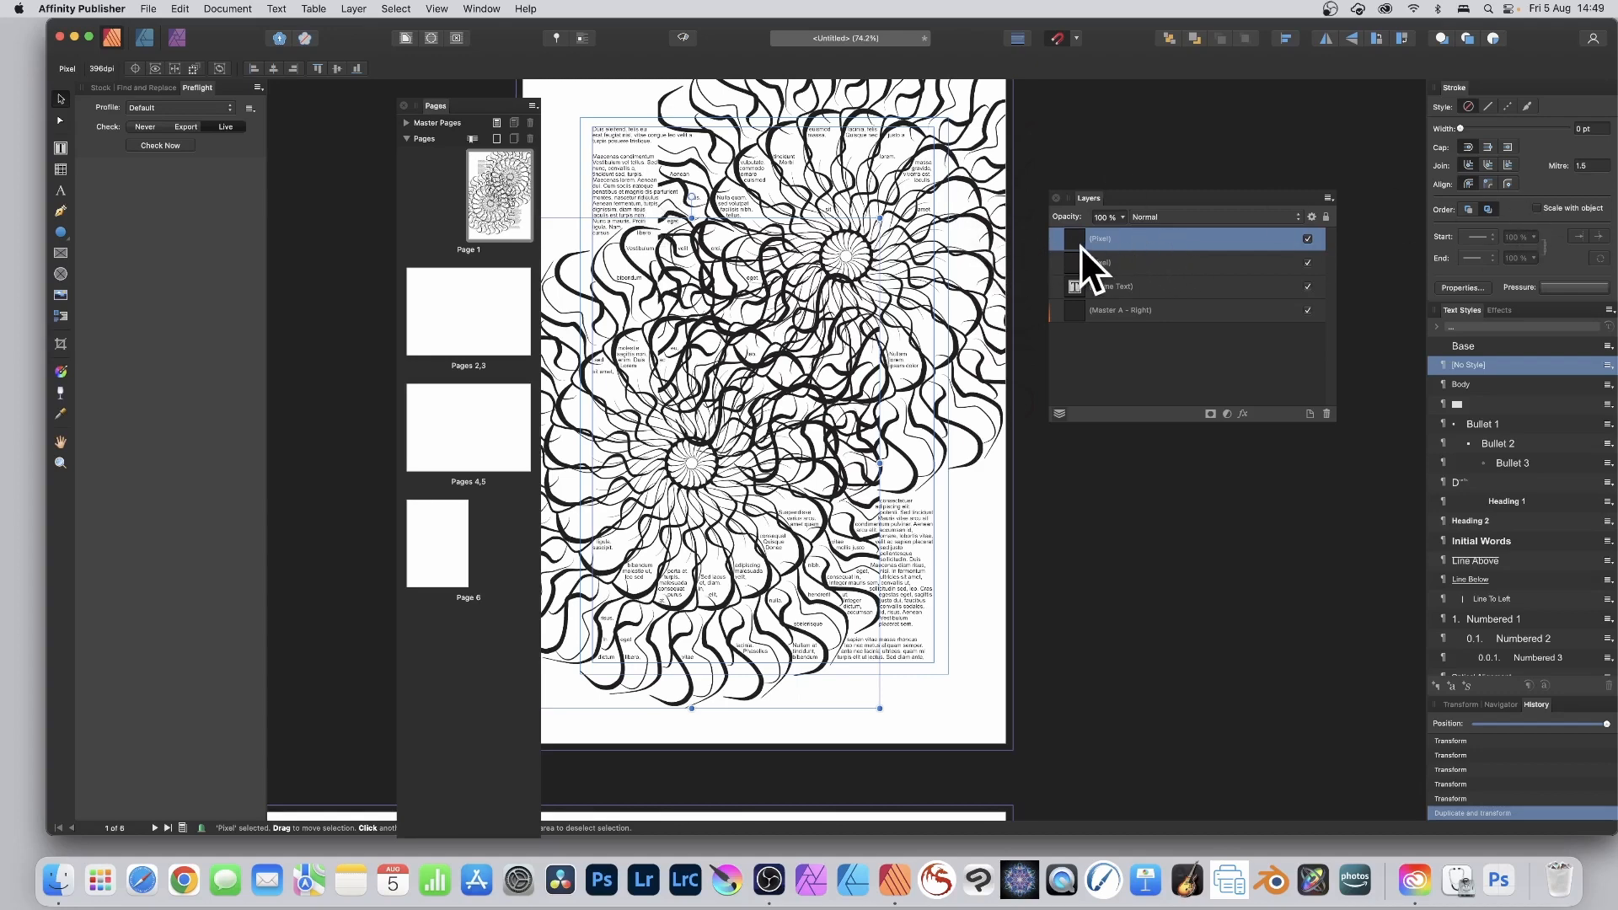
Hide both painted radial pattern layers
click(1308, 239)
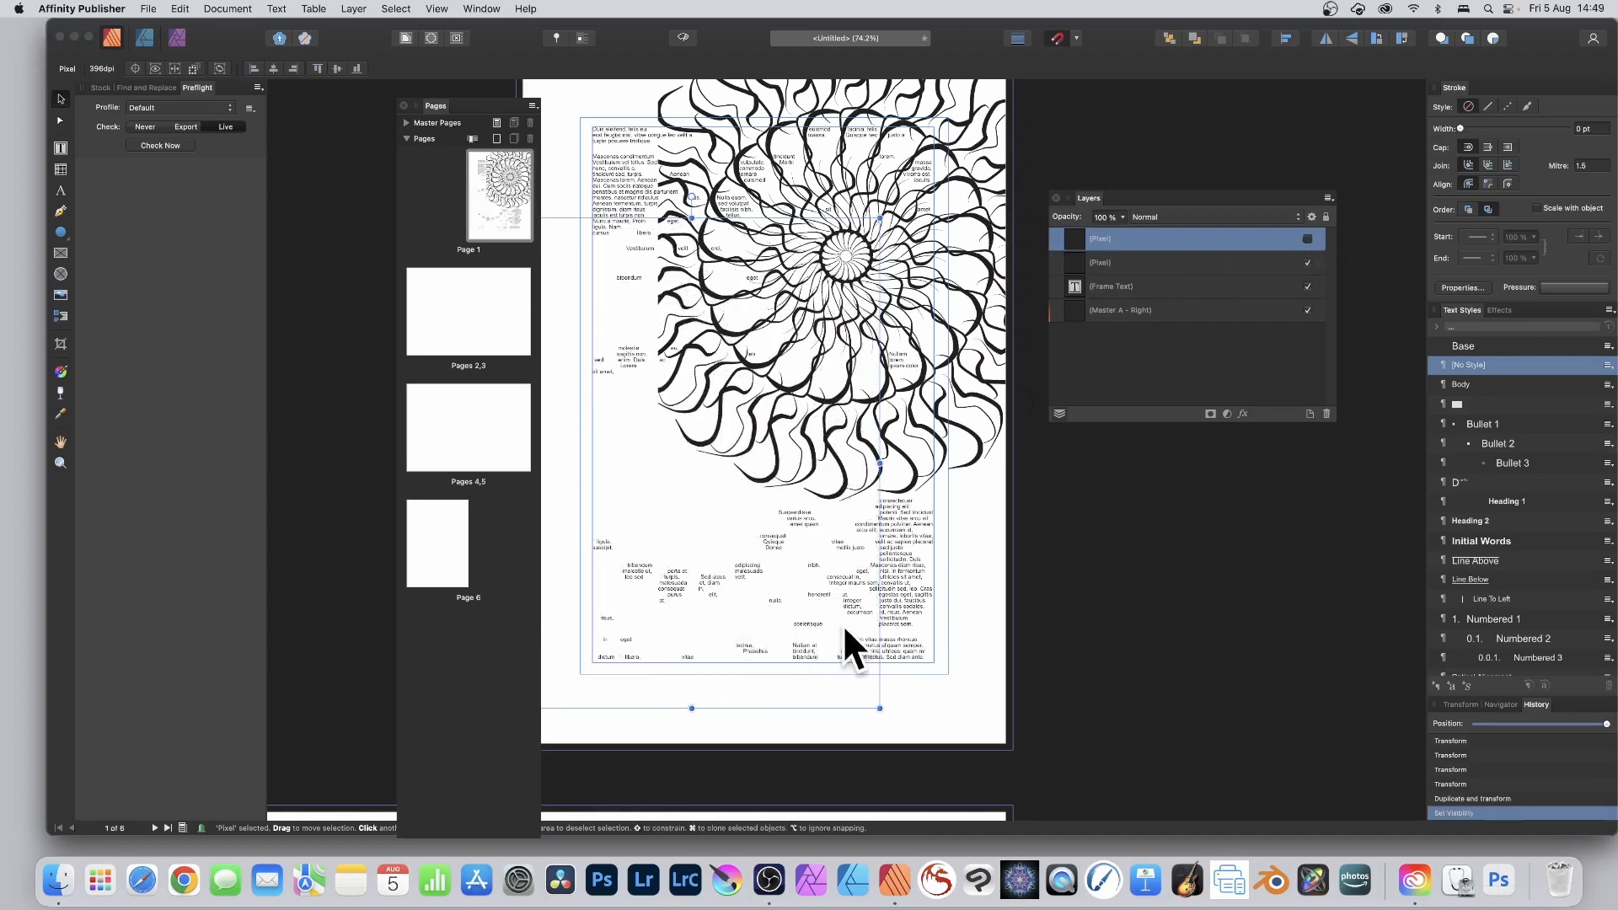
click(1308, 262)
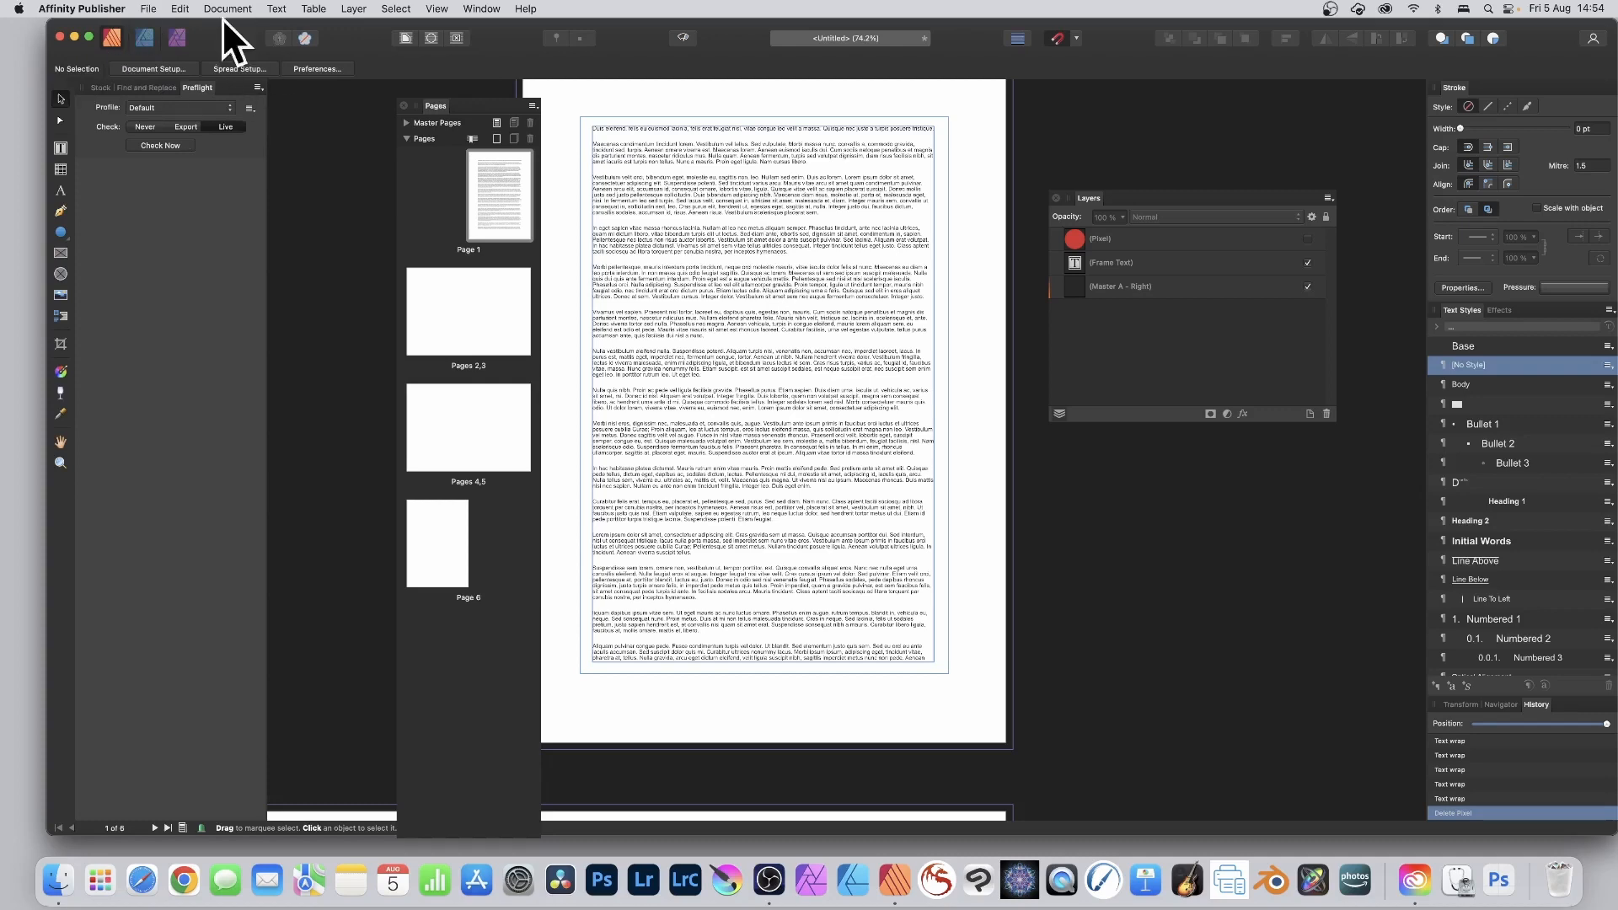
Switch to the Photo Persona and draw a closed jagged shape over the upper half of the text with the Pen Tool
click(177, 37)
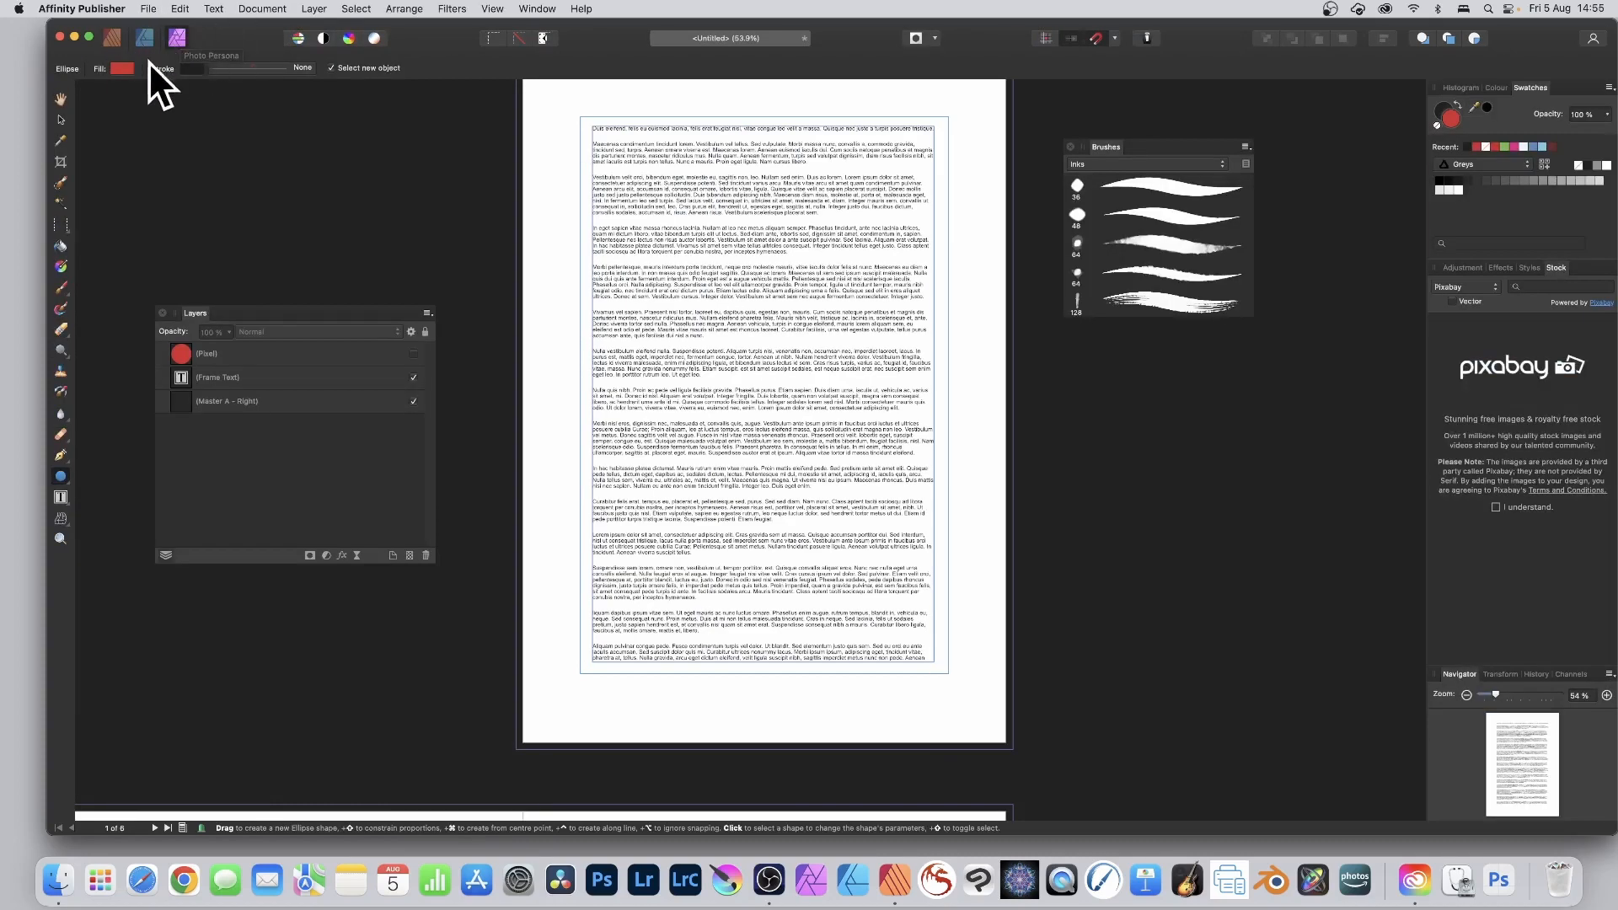
click(59, 476)
click(57, 455)
click(59, 475)
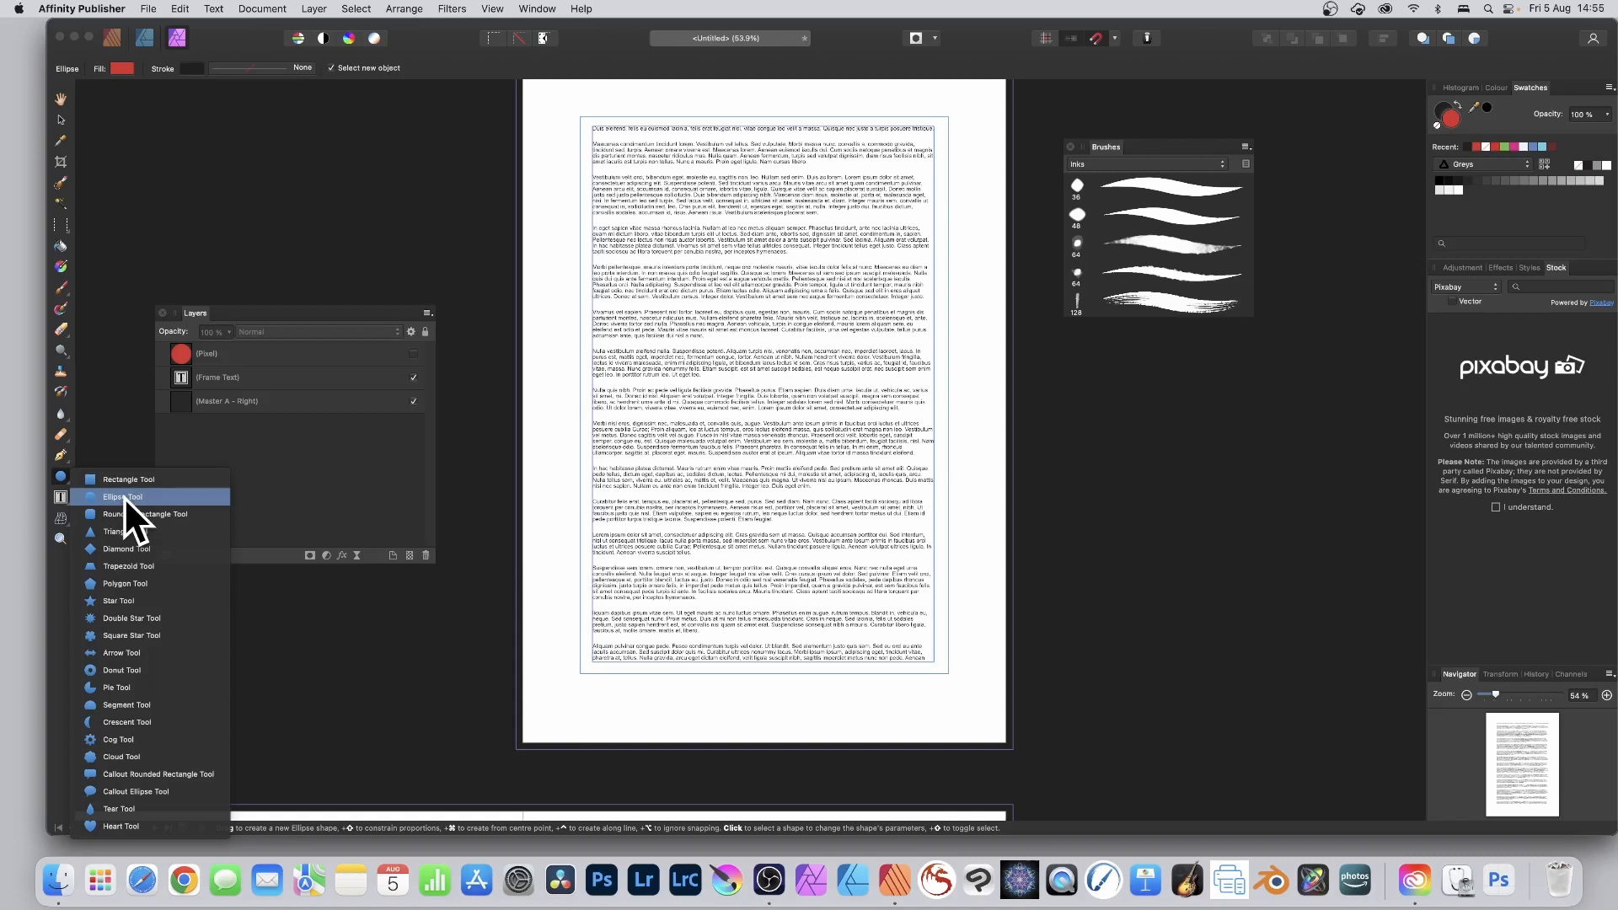
click(86, 479)
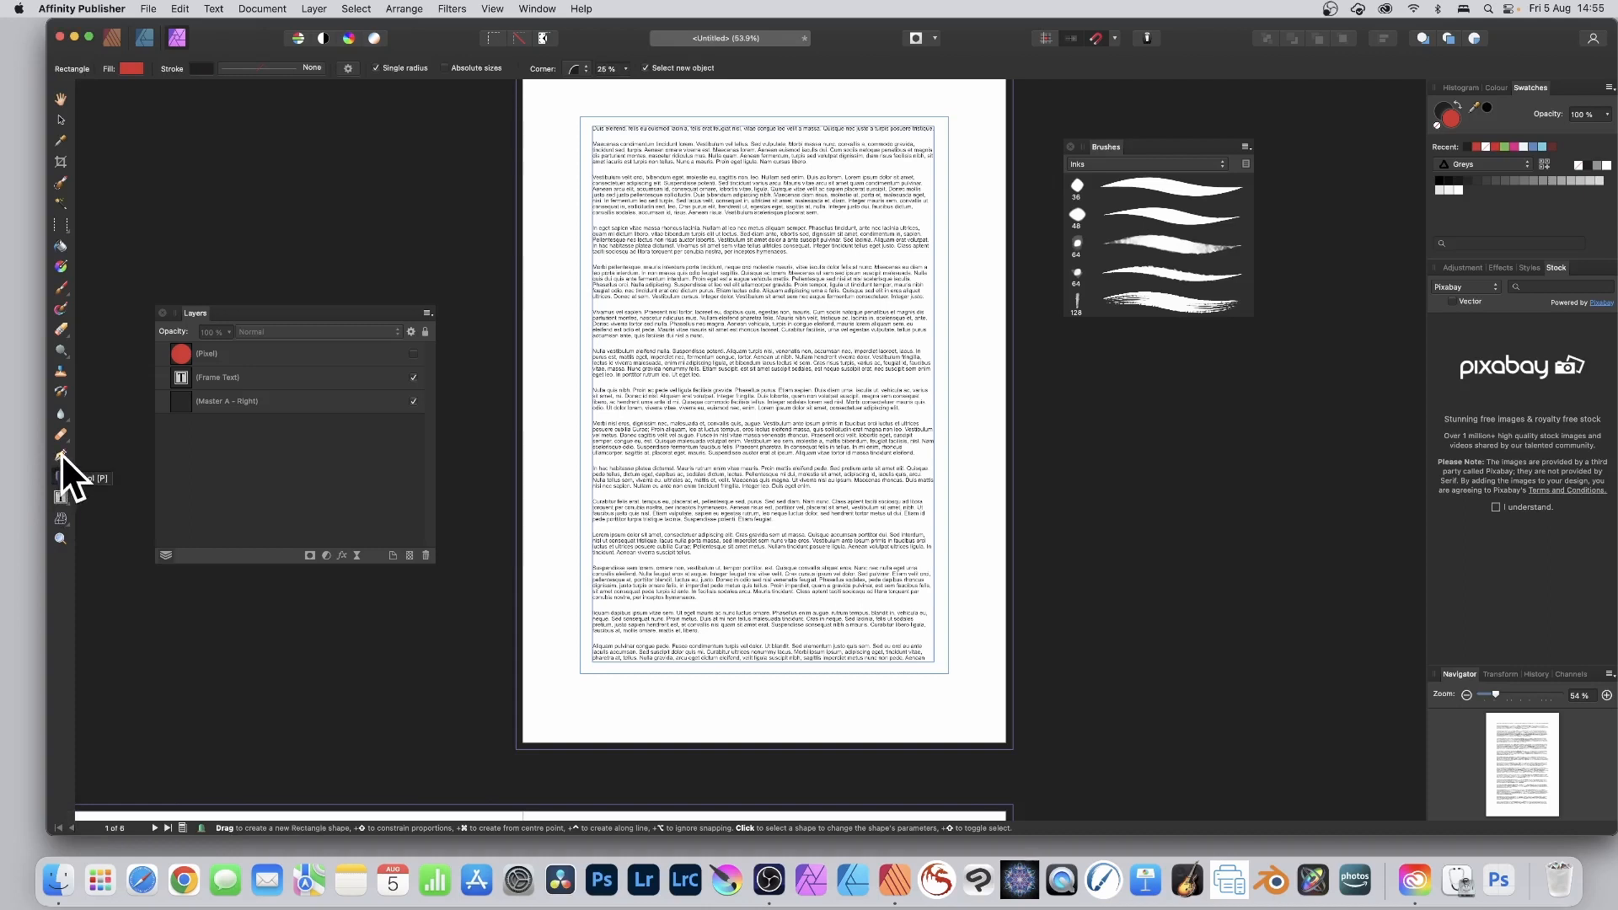
click(60, 455)
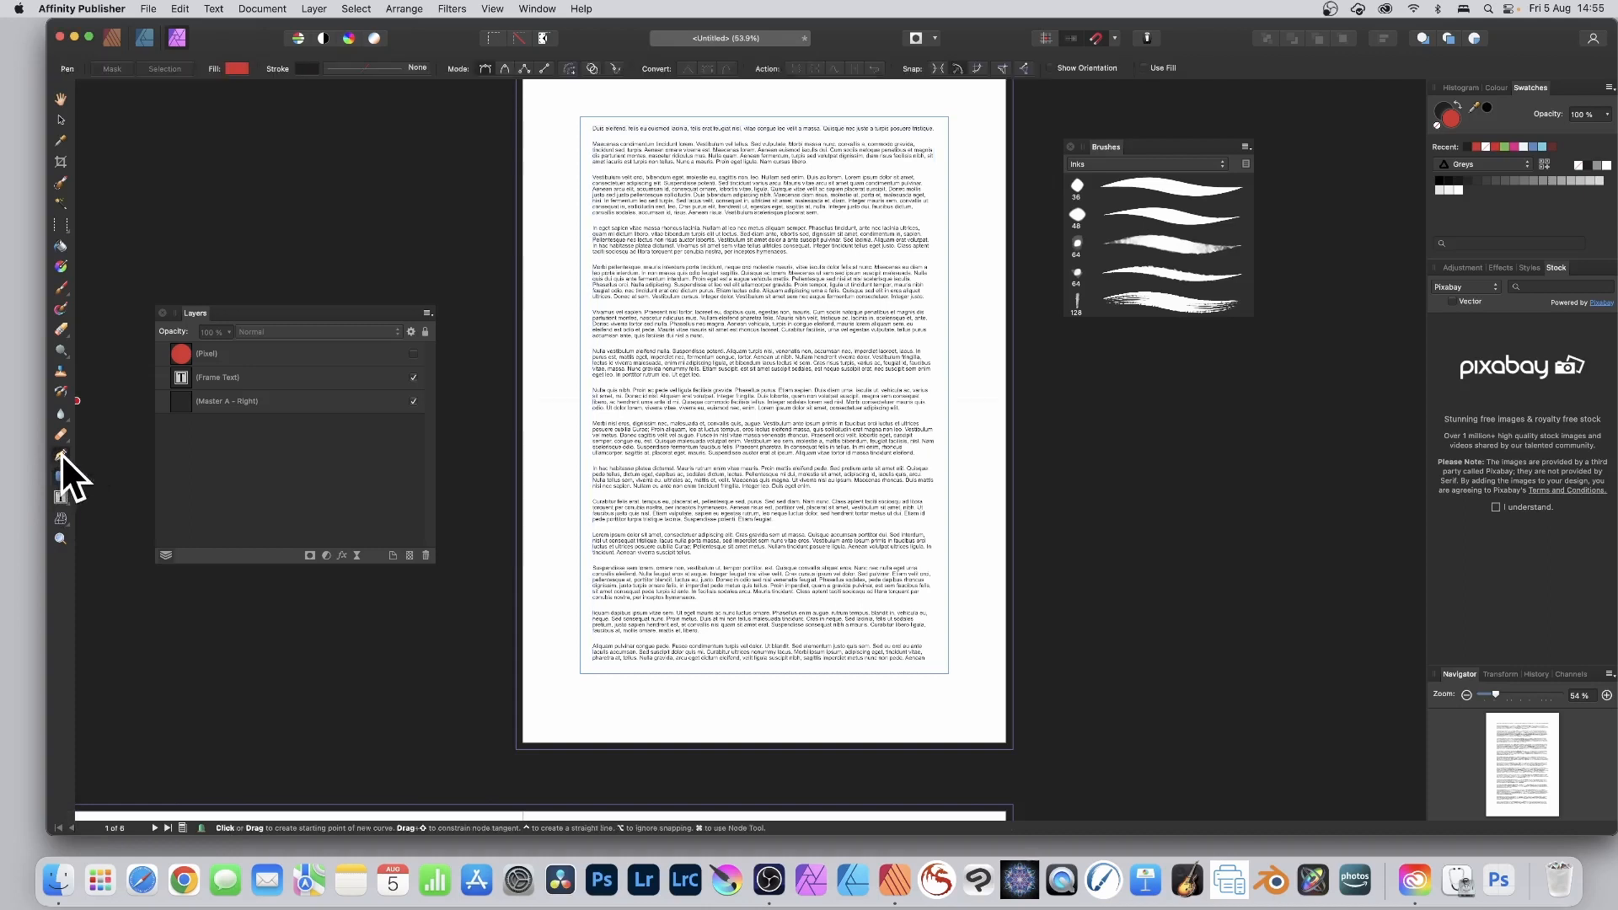
click(715, 318)
click(639, 368)
click(724, 424)
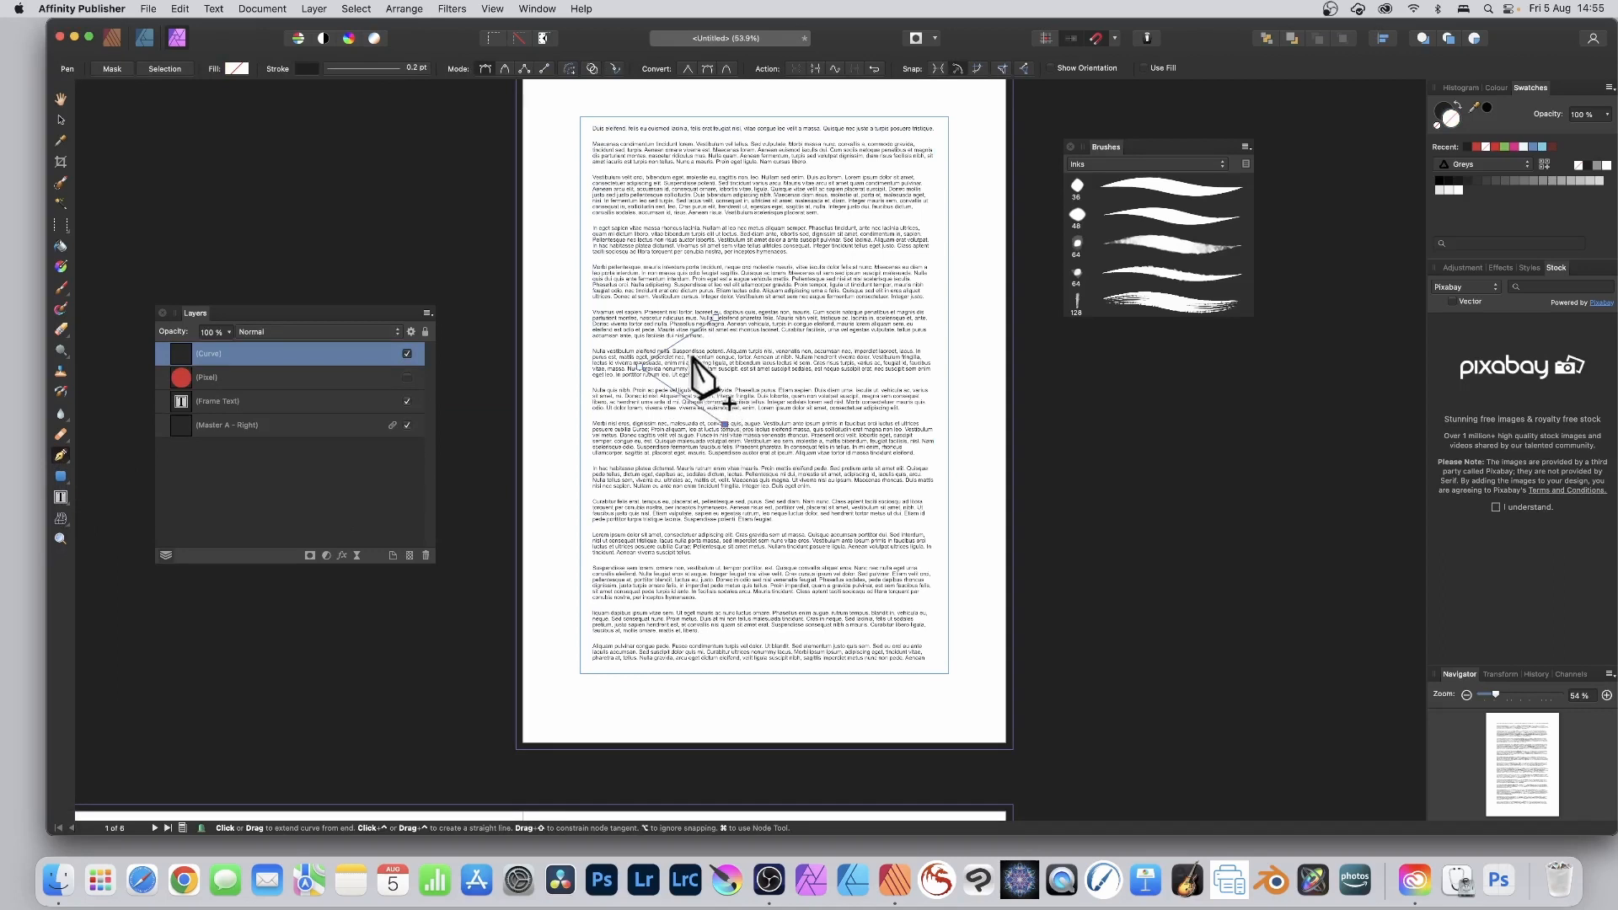
click(803, 458)
click(747, 337)
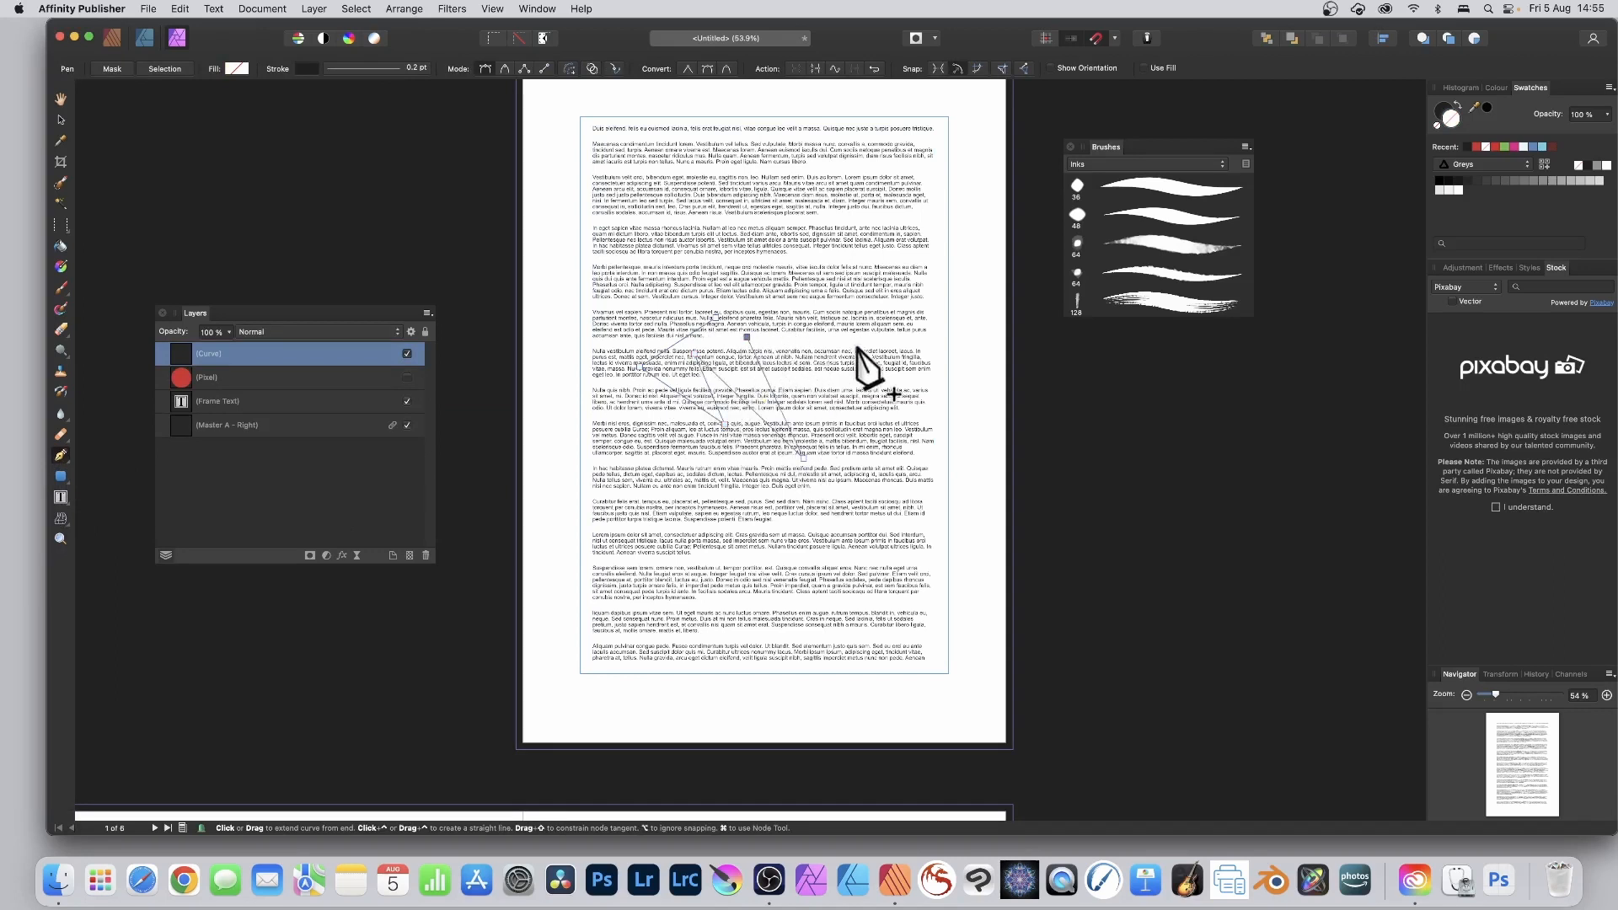
click(866, 340)
click(693, 206)
click(736, 266)
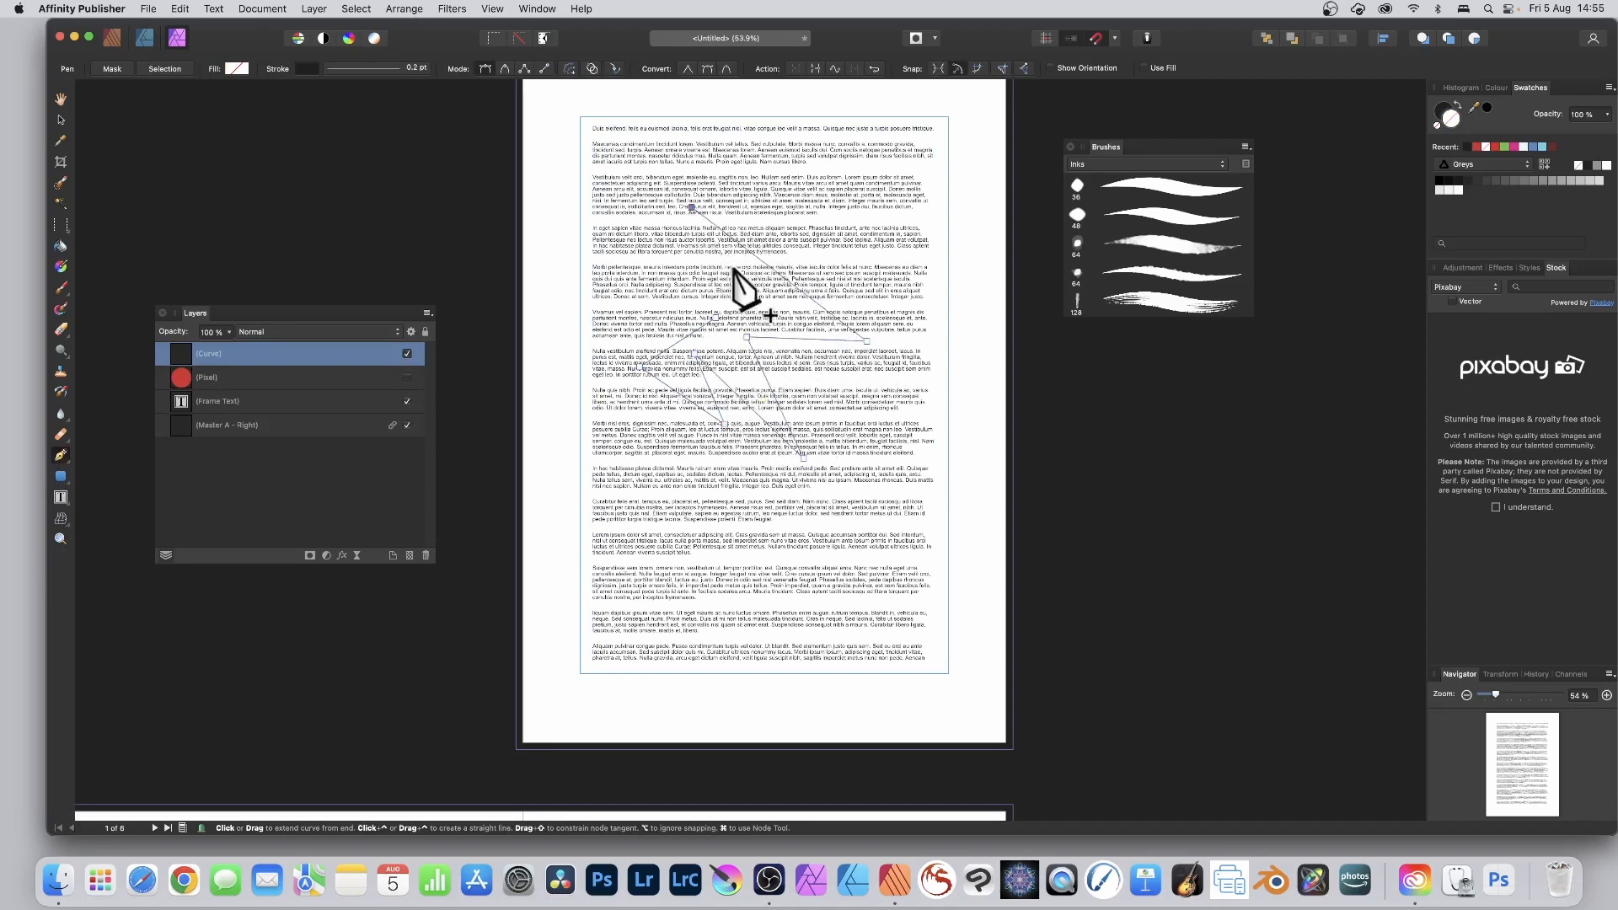
click(600, 248)
click(716, 318)
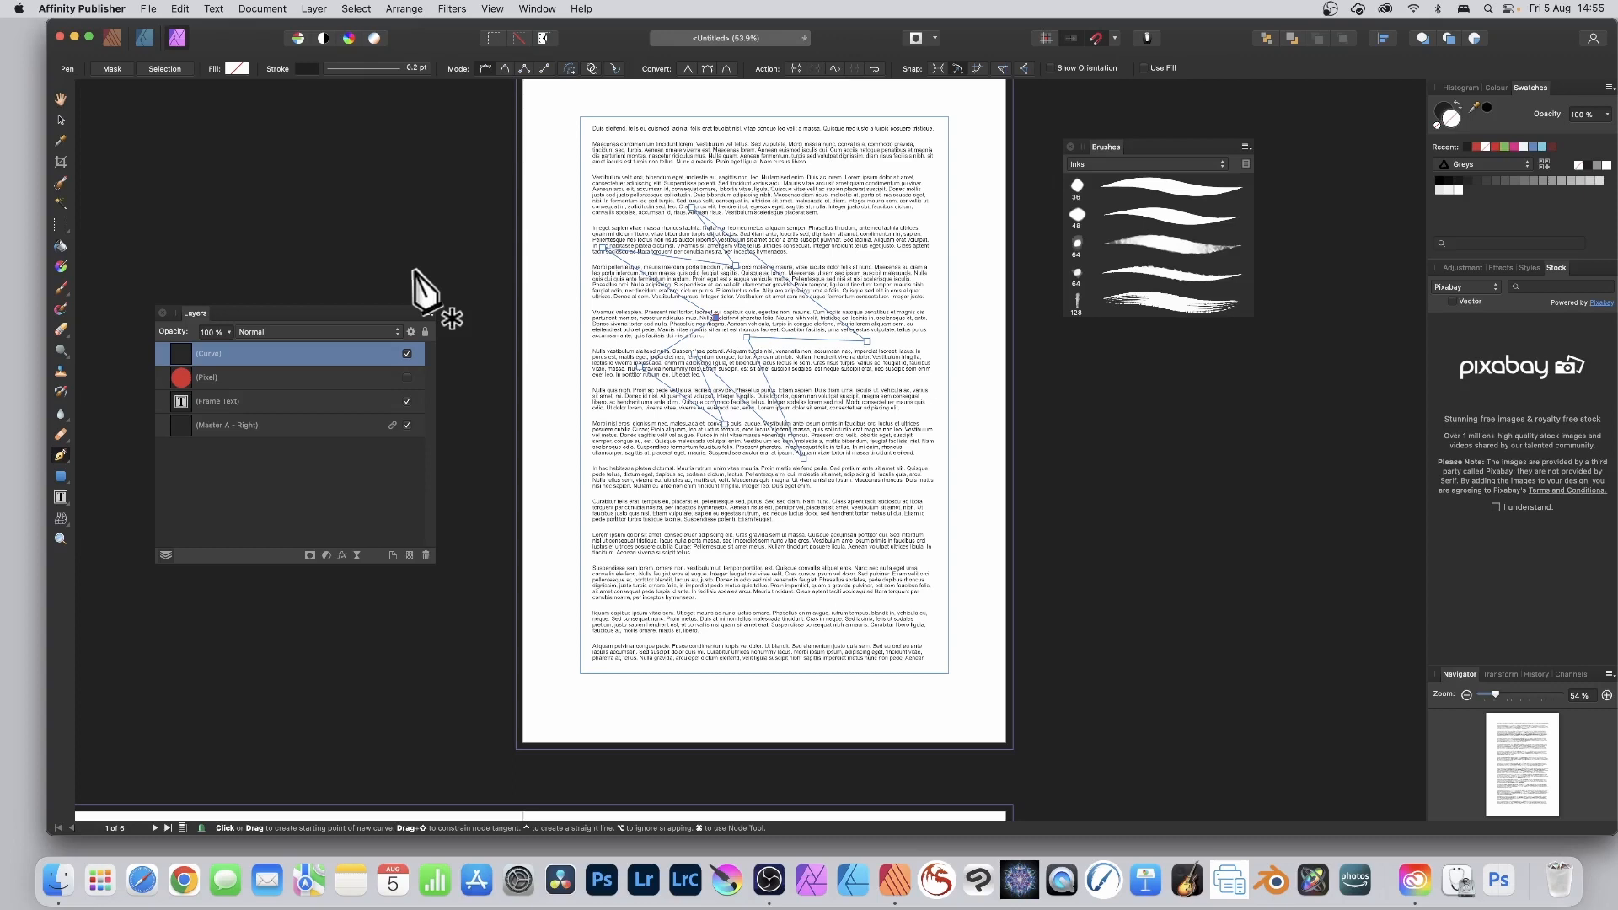
Fill the jagged shape with red and move it slightly down and to the right over the text
click(62, 120)
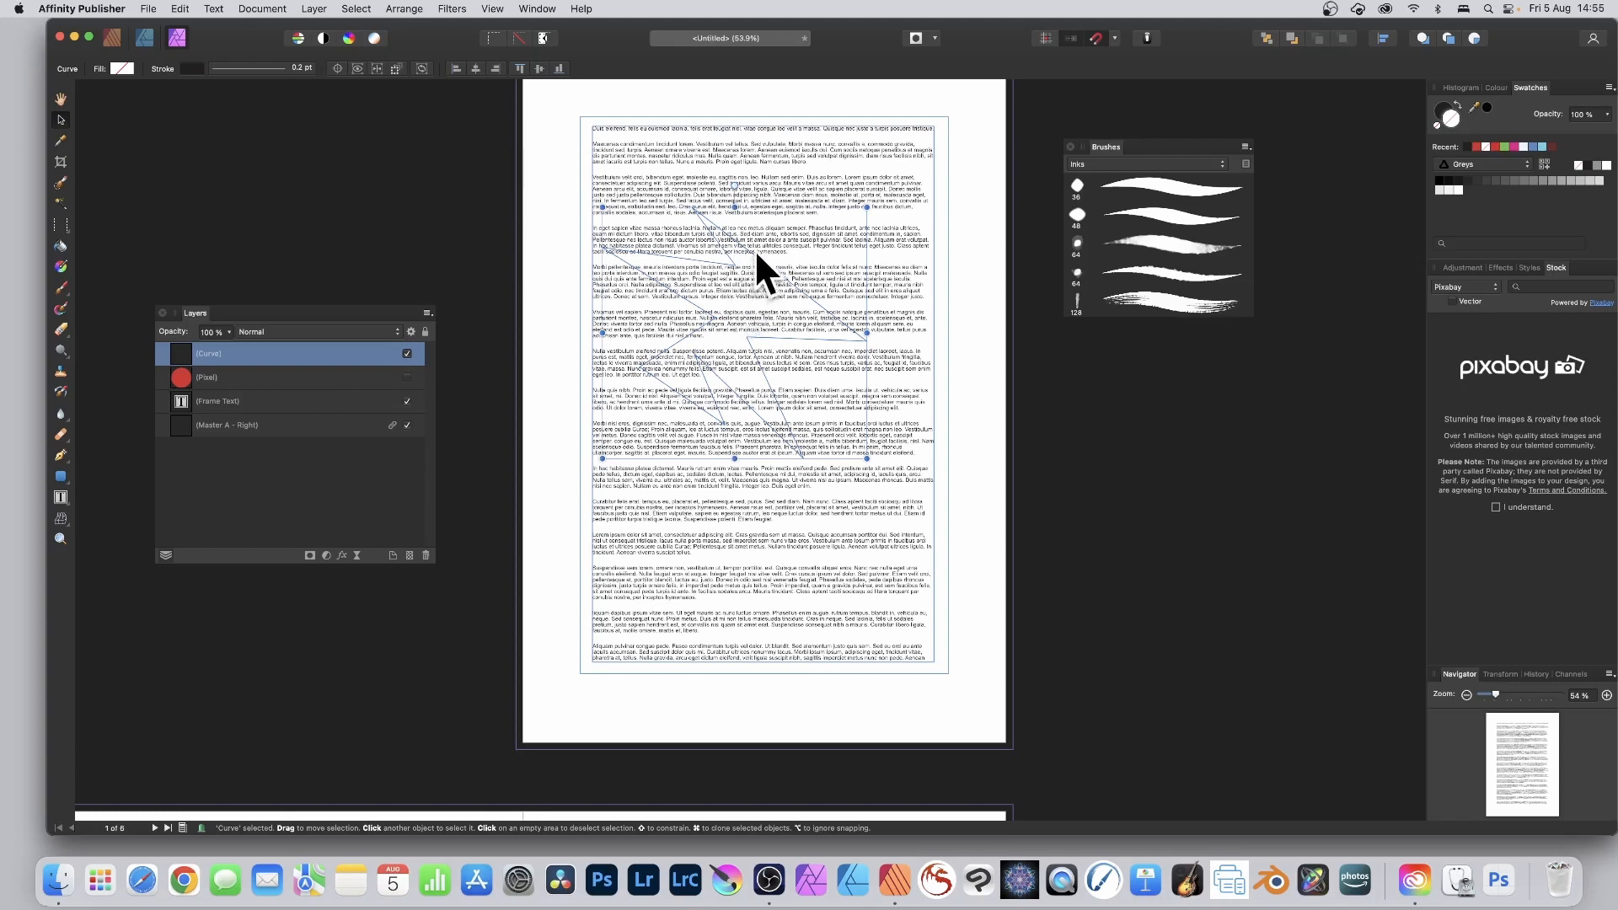
click(124, 64)
drag(230, 180, 241, 179)
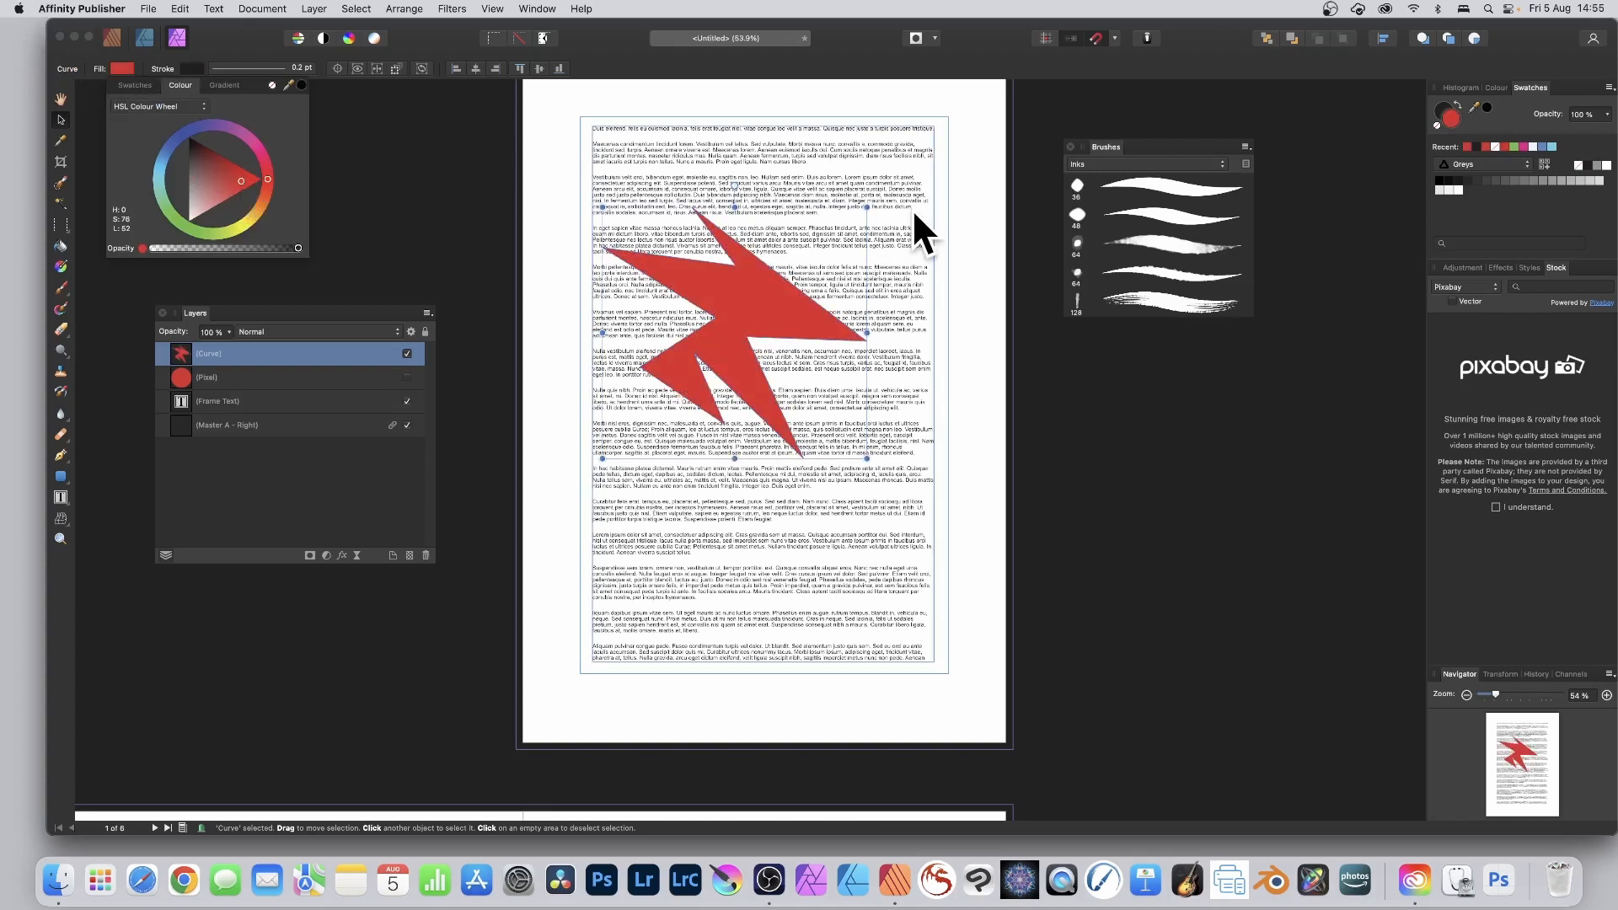
mouse_move(723, 299)
mouse_down()
mouse_move(752, 315)
mouse_move(739, 305)
mouse_up()
Rasterise the red jagged shape and create a new pattern layer from it
click(313, 9)
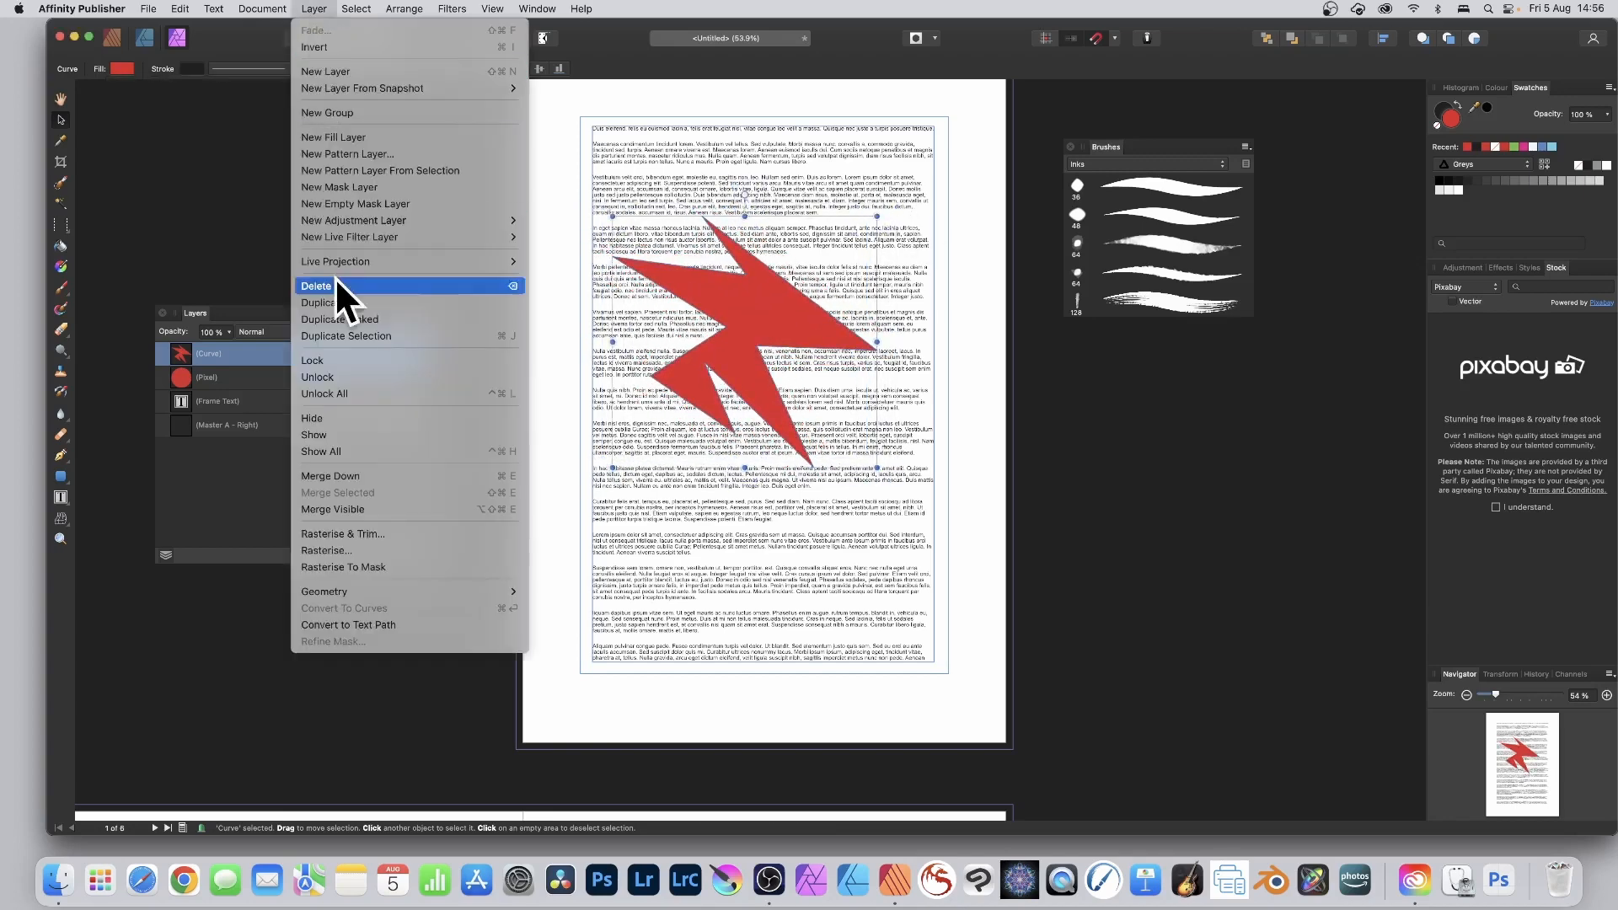
click(357, 549)
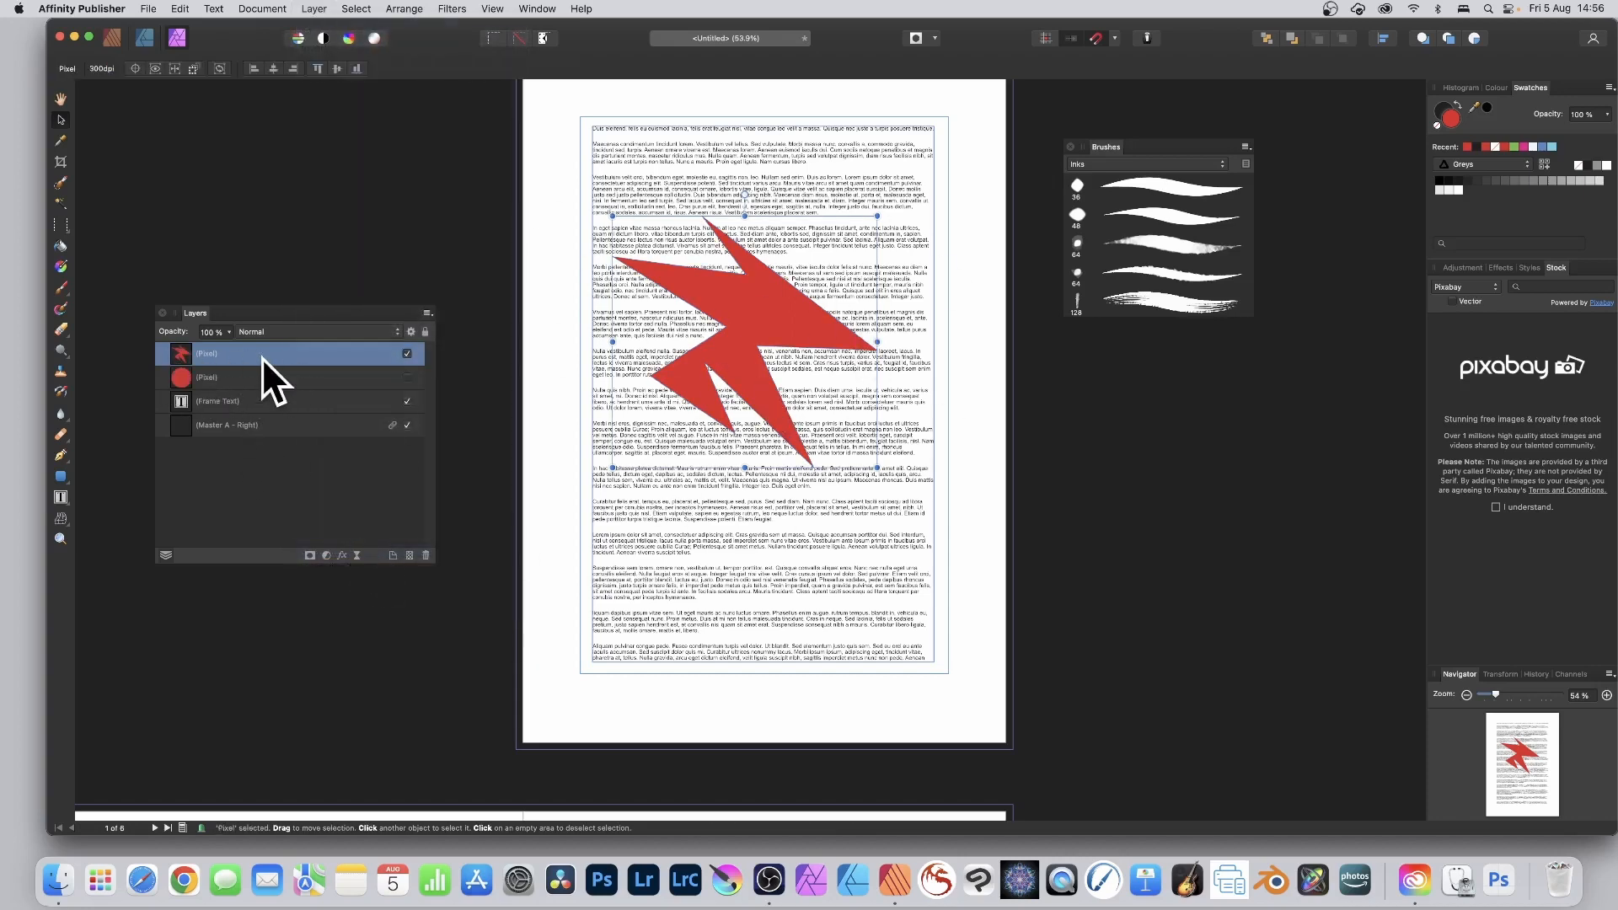
click(314, 9)
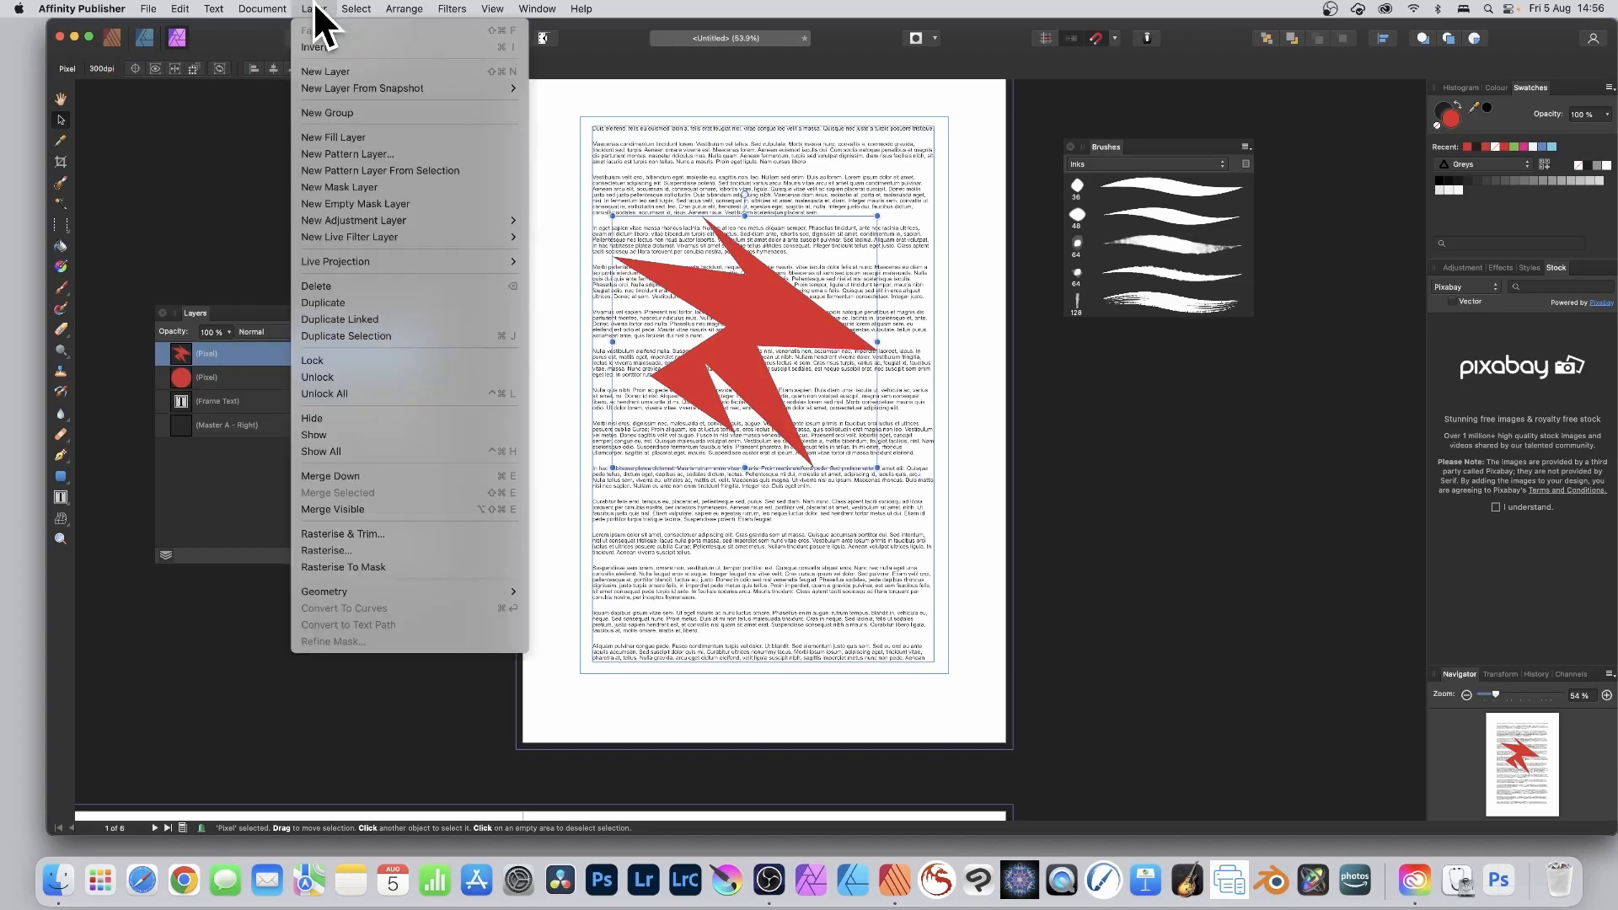
click(357, 168)
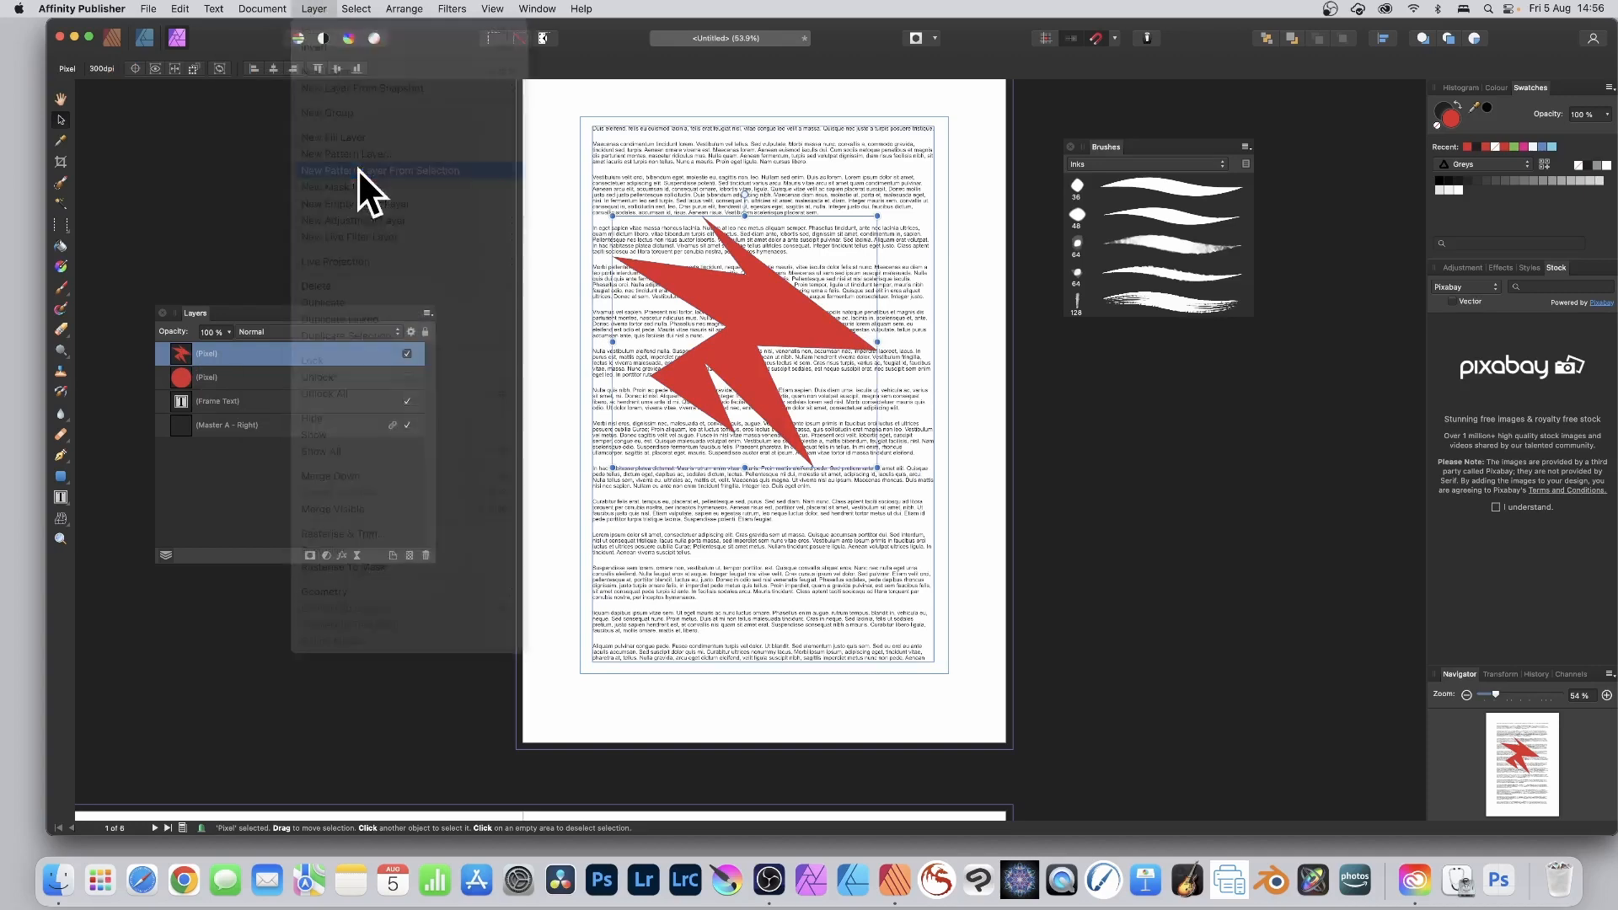
Shrink the pattern slightly and rotate it clockwise, and move it upward over the page in the Publisher Persona
mouse_move(634, 274)
mouse_down()
mouse_move(668, 314)
mouse_move(653, 294)
mouse_up()
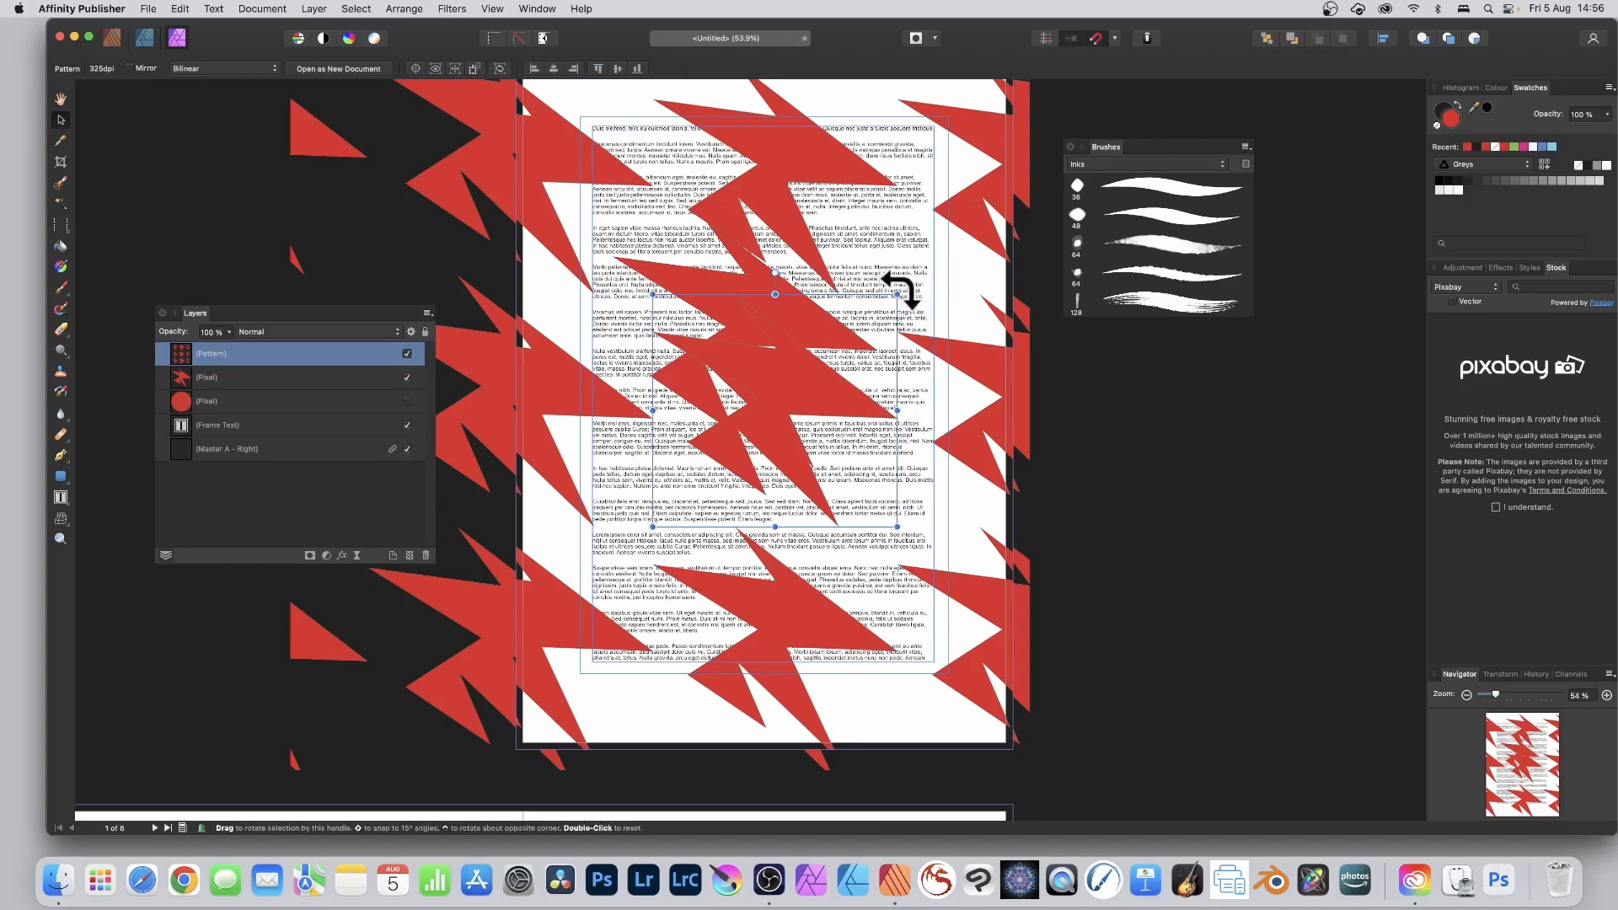
drag(896, 296, 915, 372)
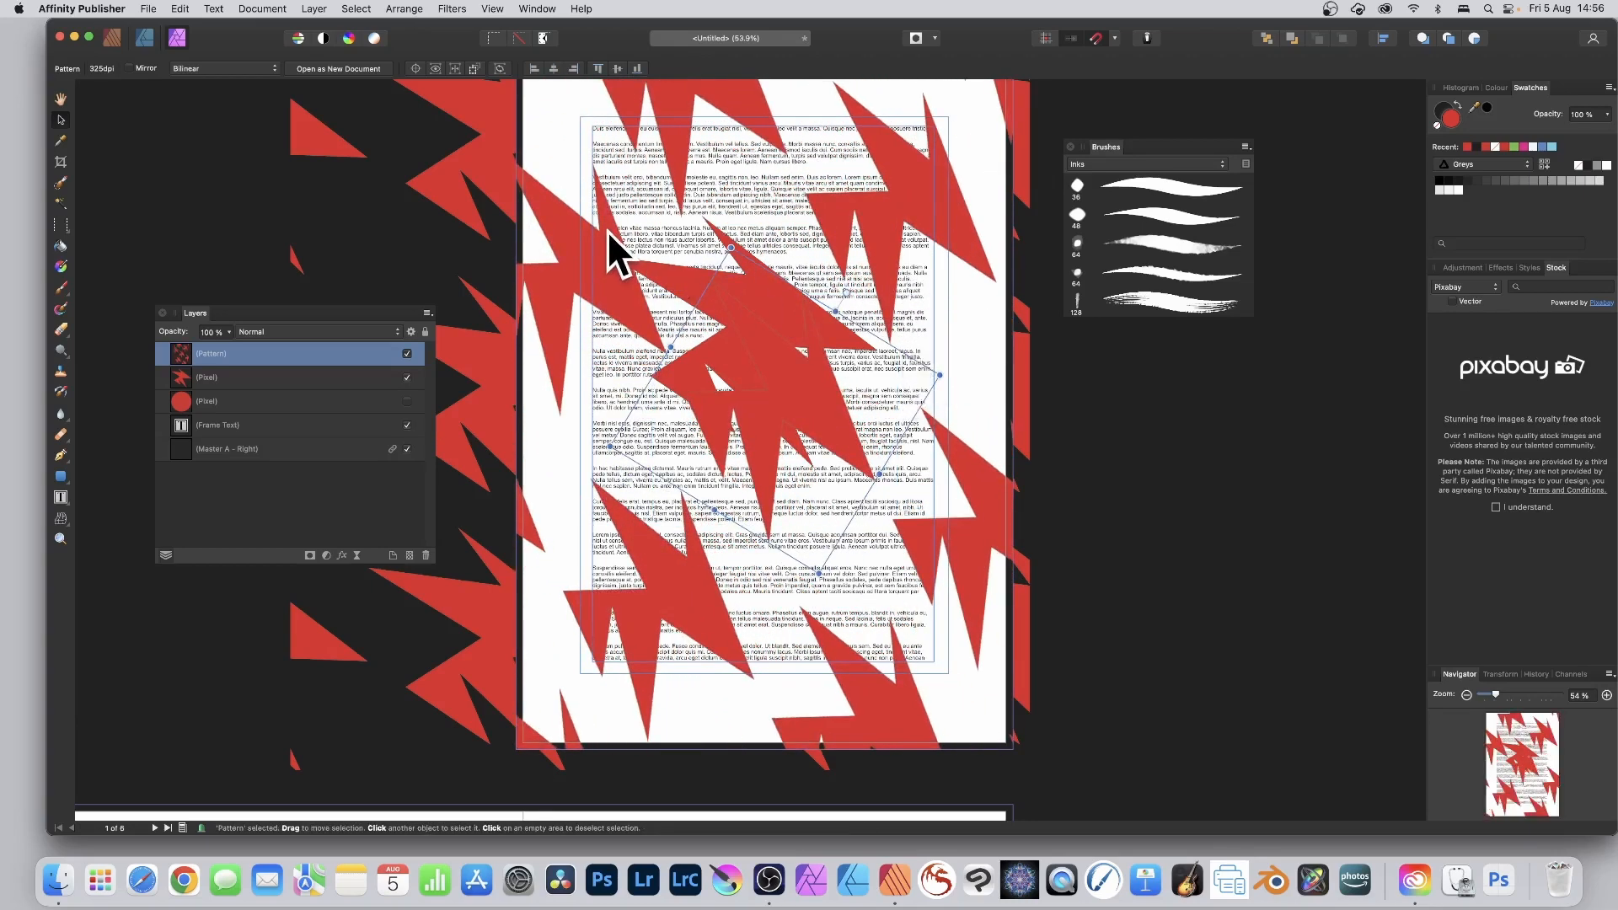
click(109, 38)
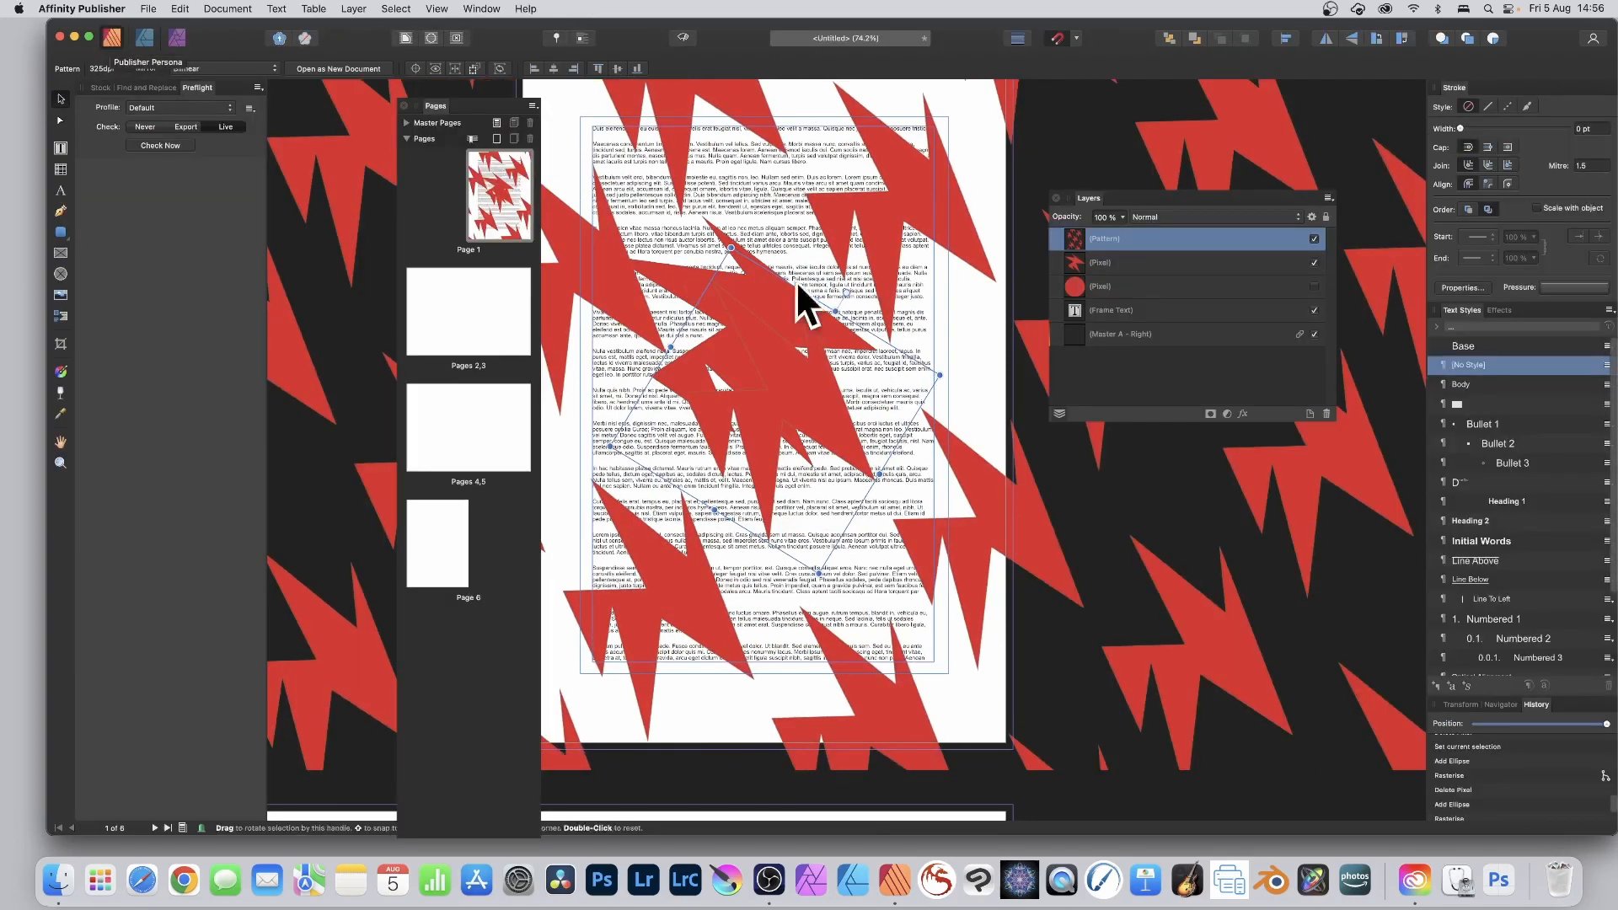
drag(796, 280, 800, 246)
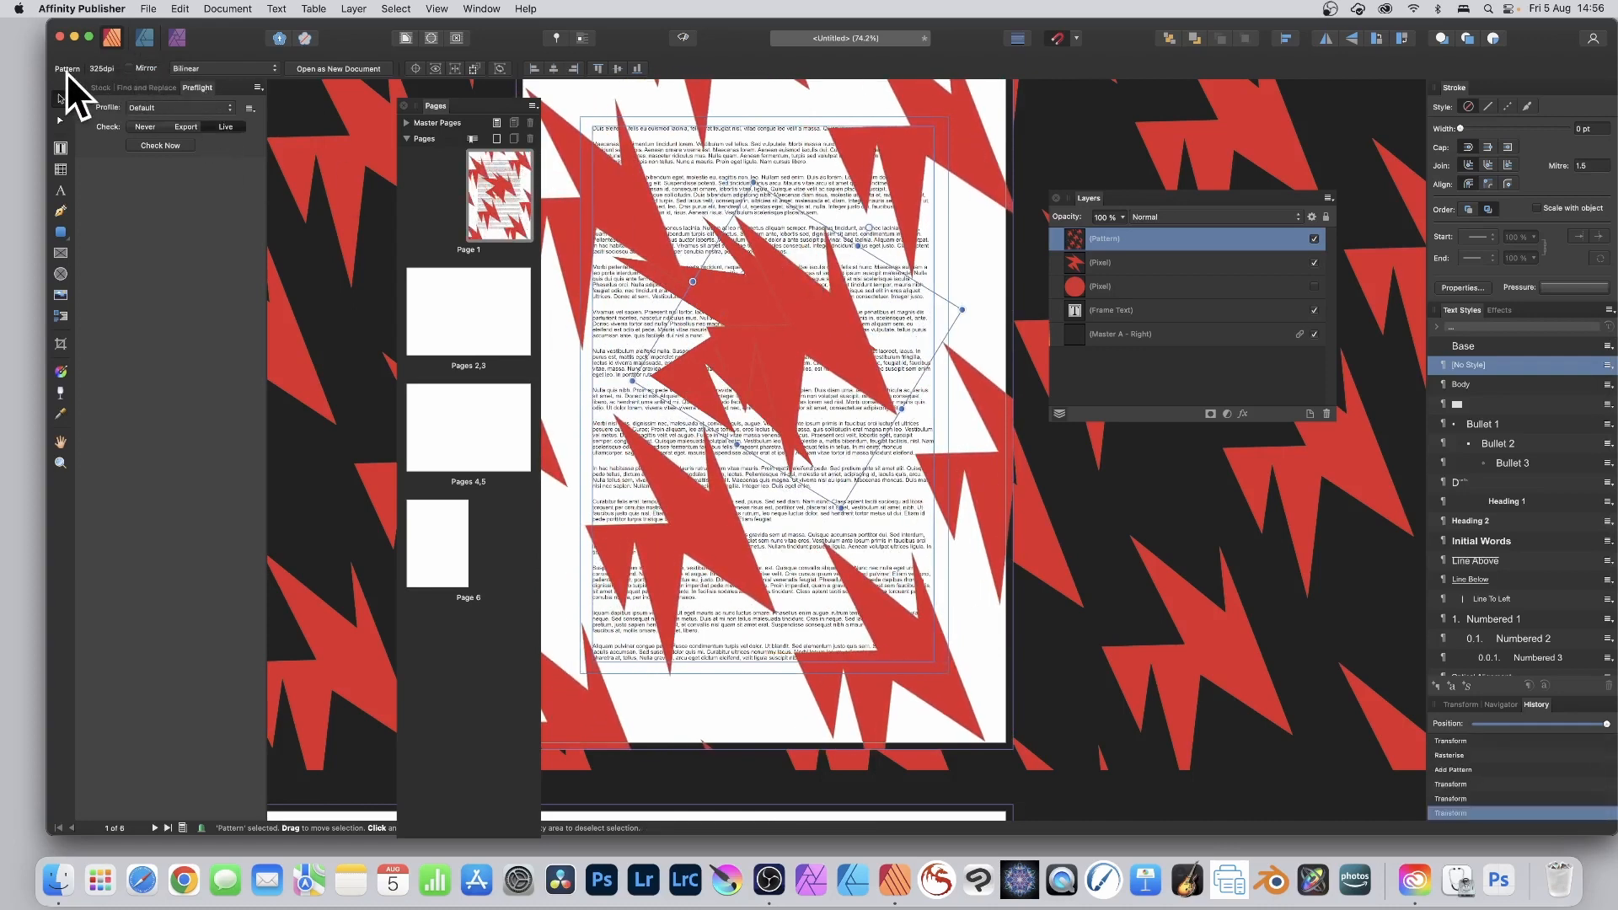
Try the Mirror option on the pattern and turn it off again
click(129, 68)
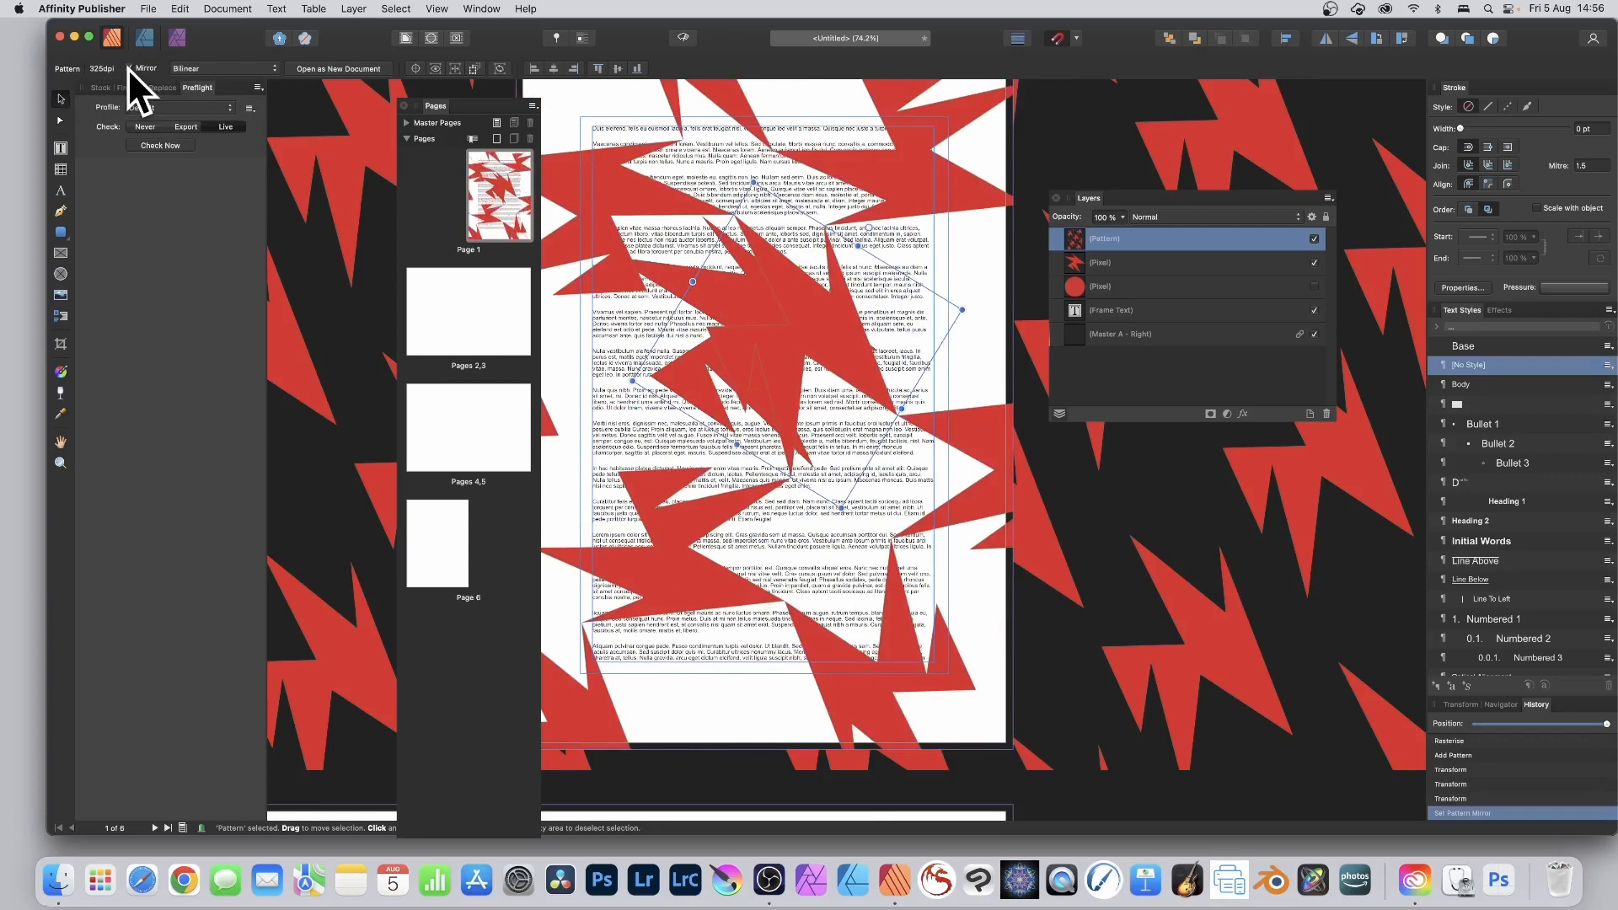
click(128, 68)
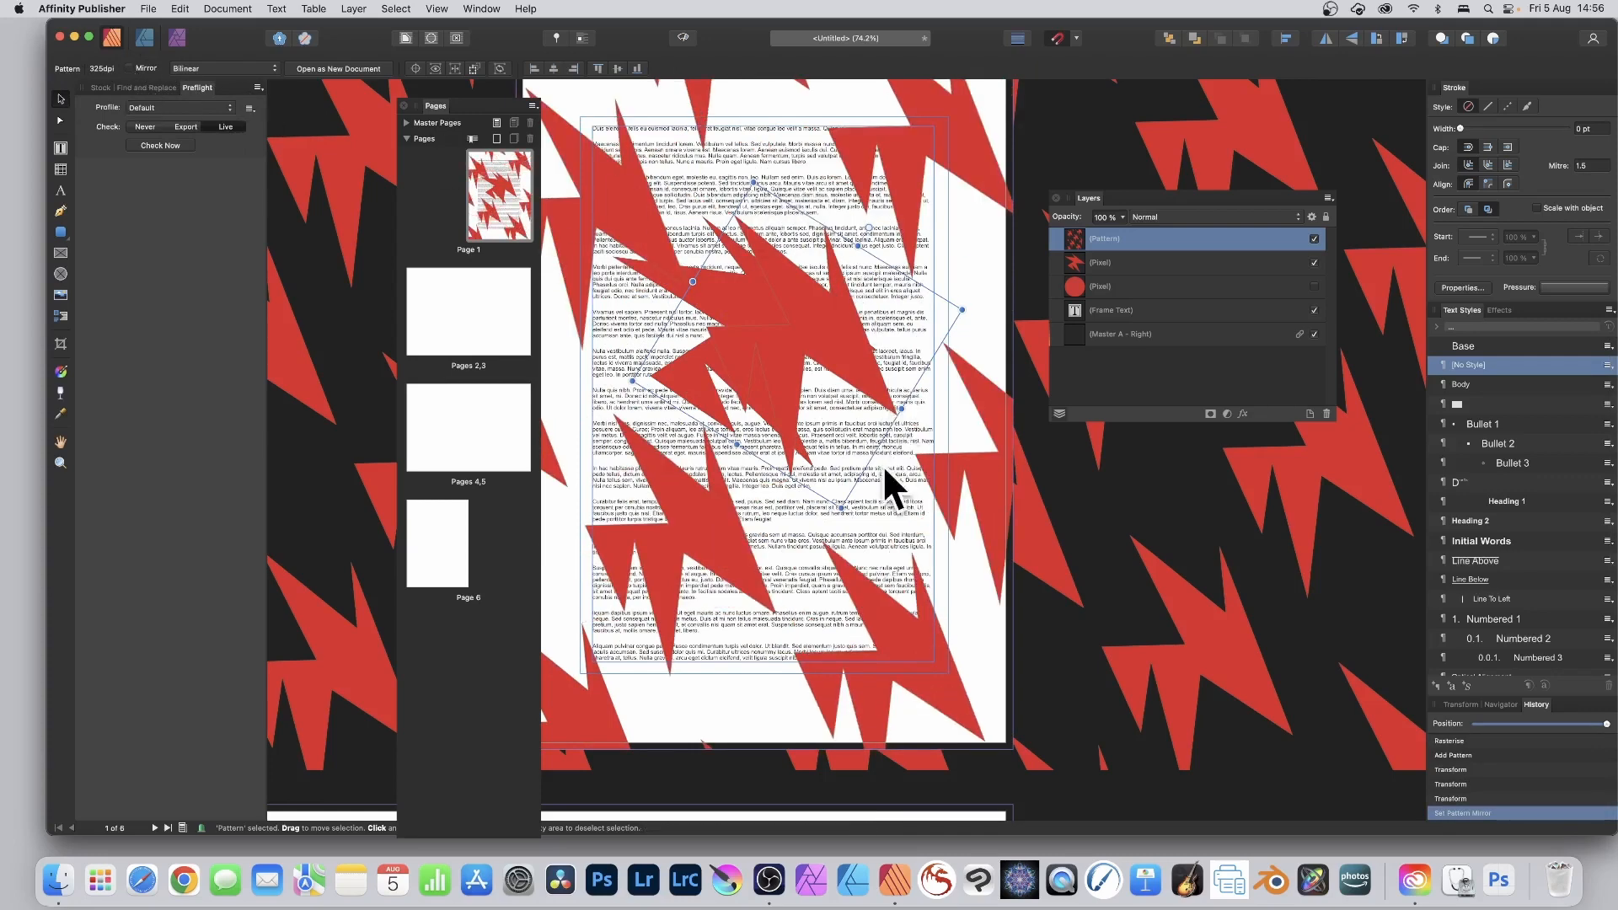
Enlarge the pattern slightly, shift it up and to the left, and give it the Tight wrap style
drag(842, 509, 848, 538)
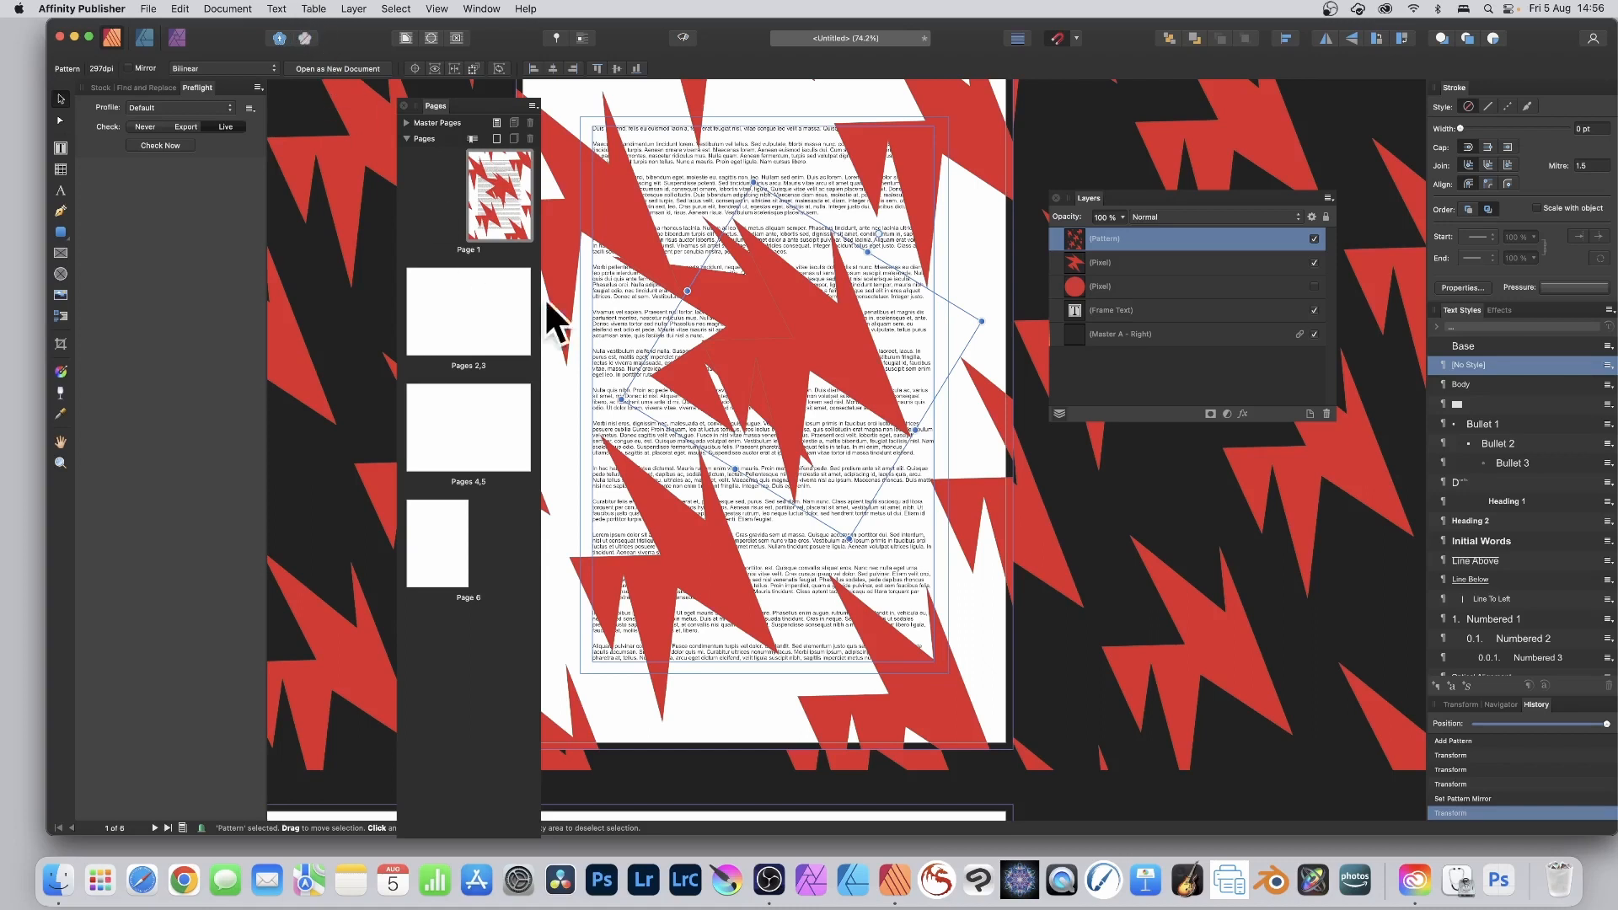
drag(831, 342, 822, 329)
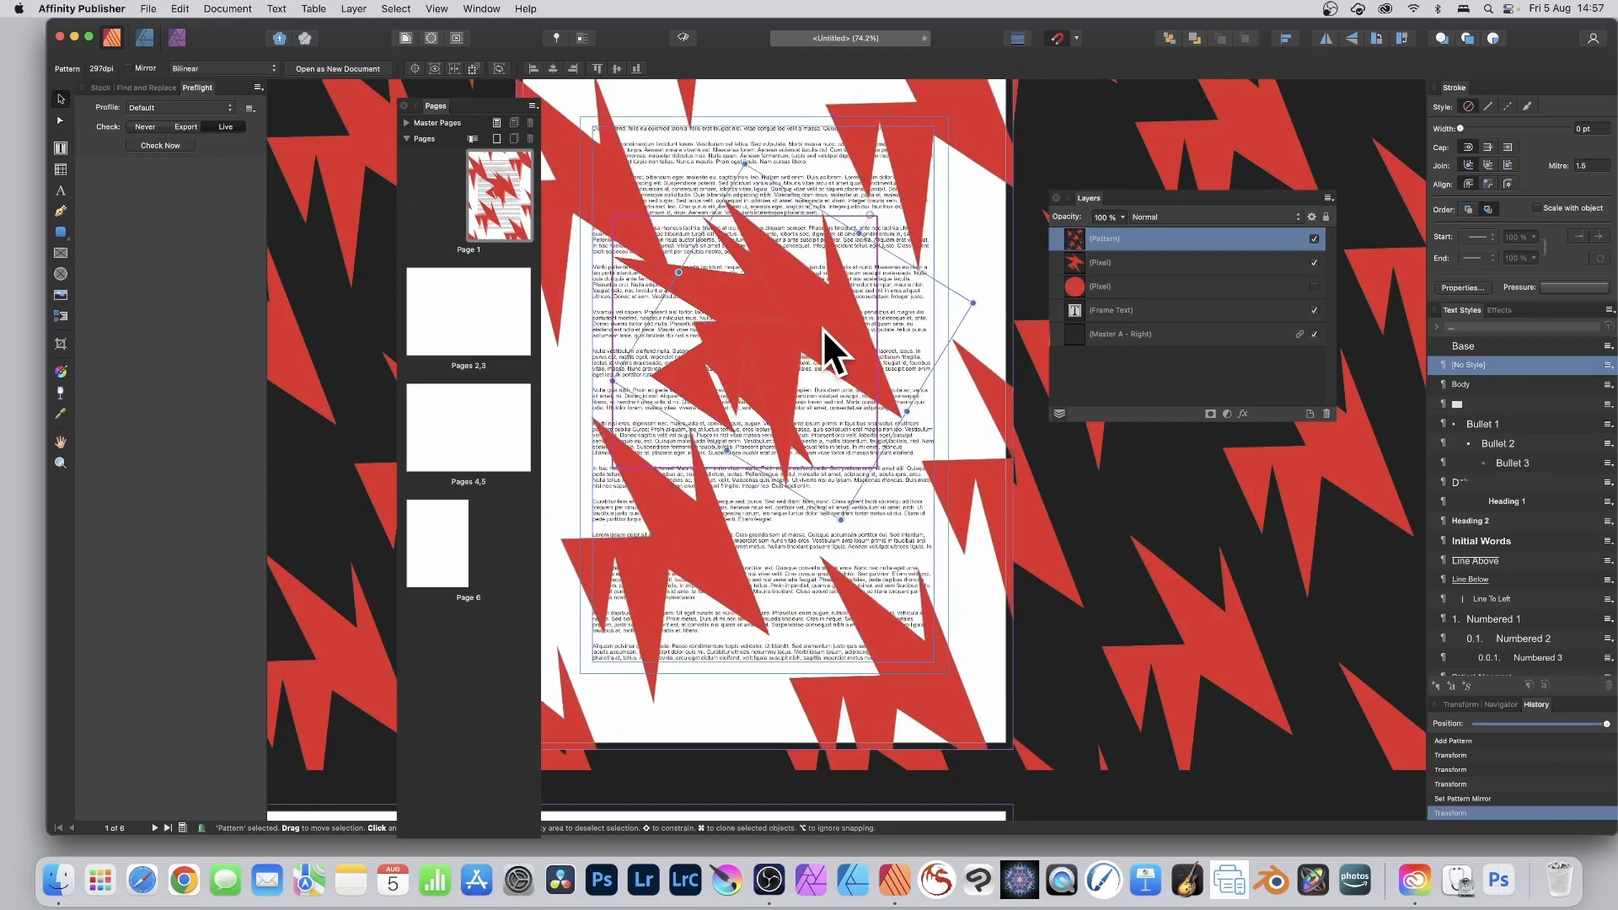
click(406, 38)
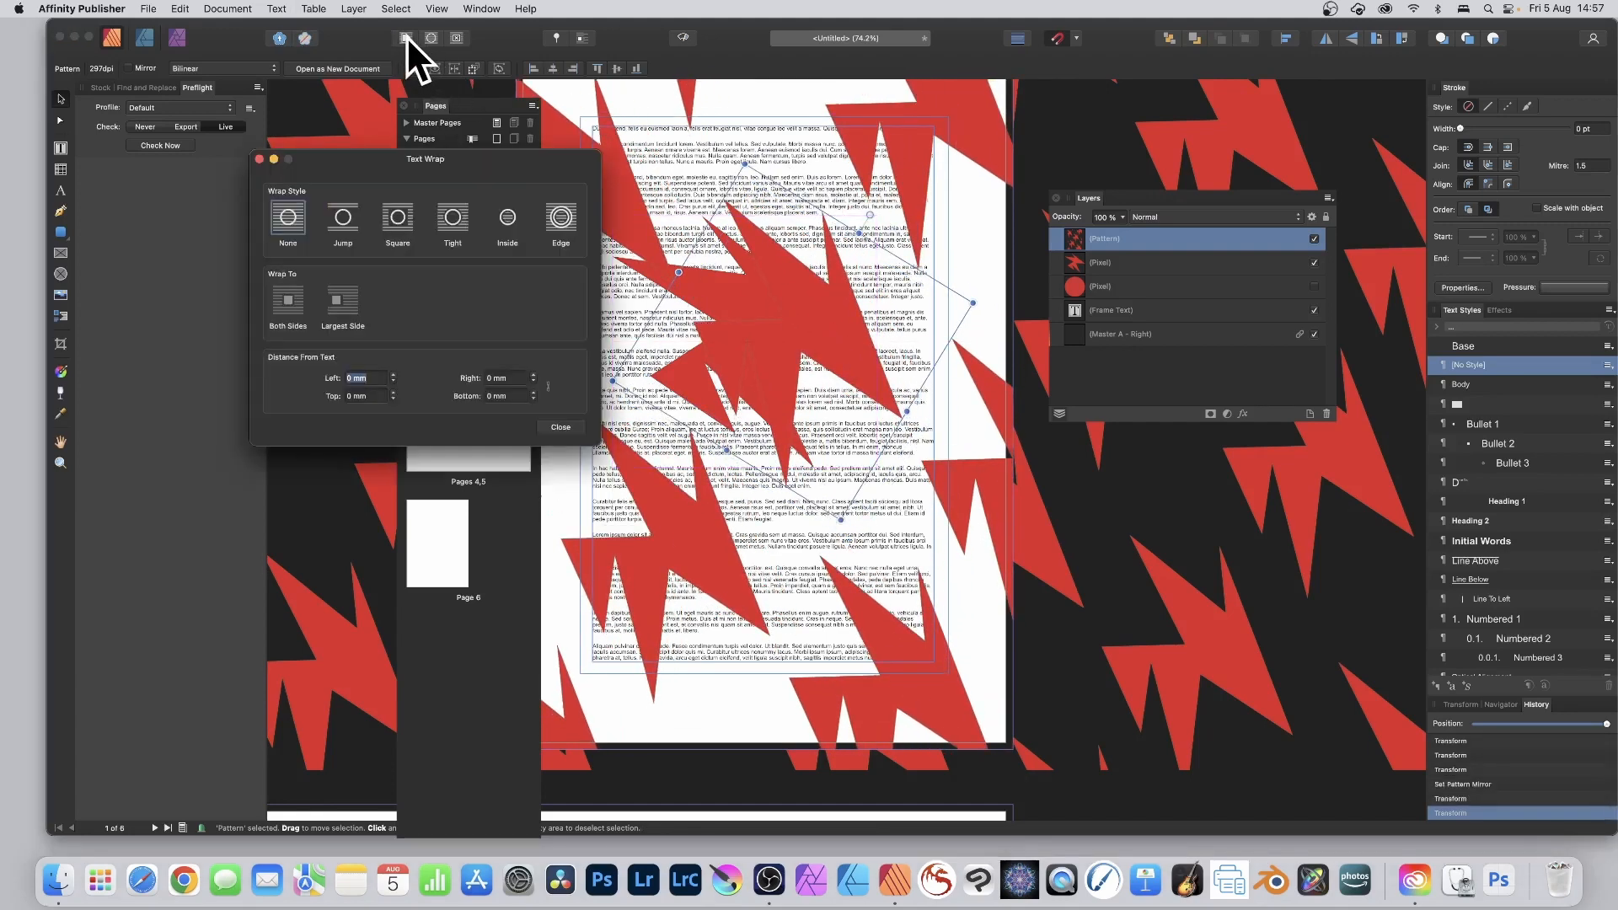
click(457, 220)
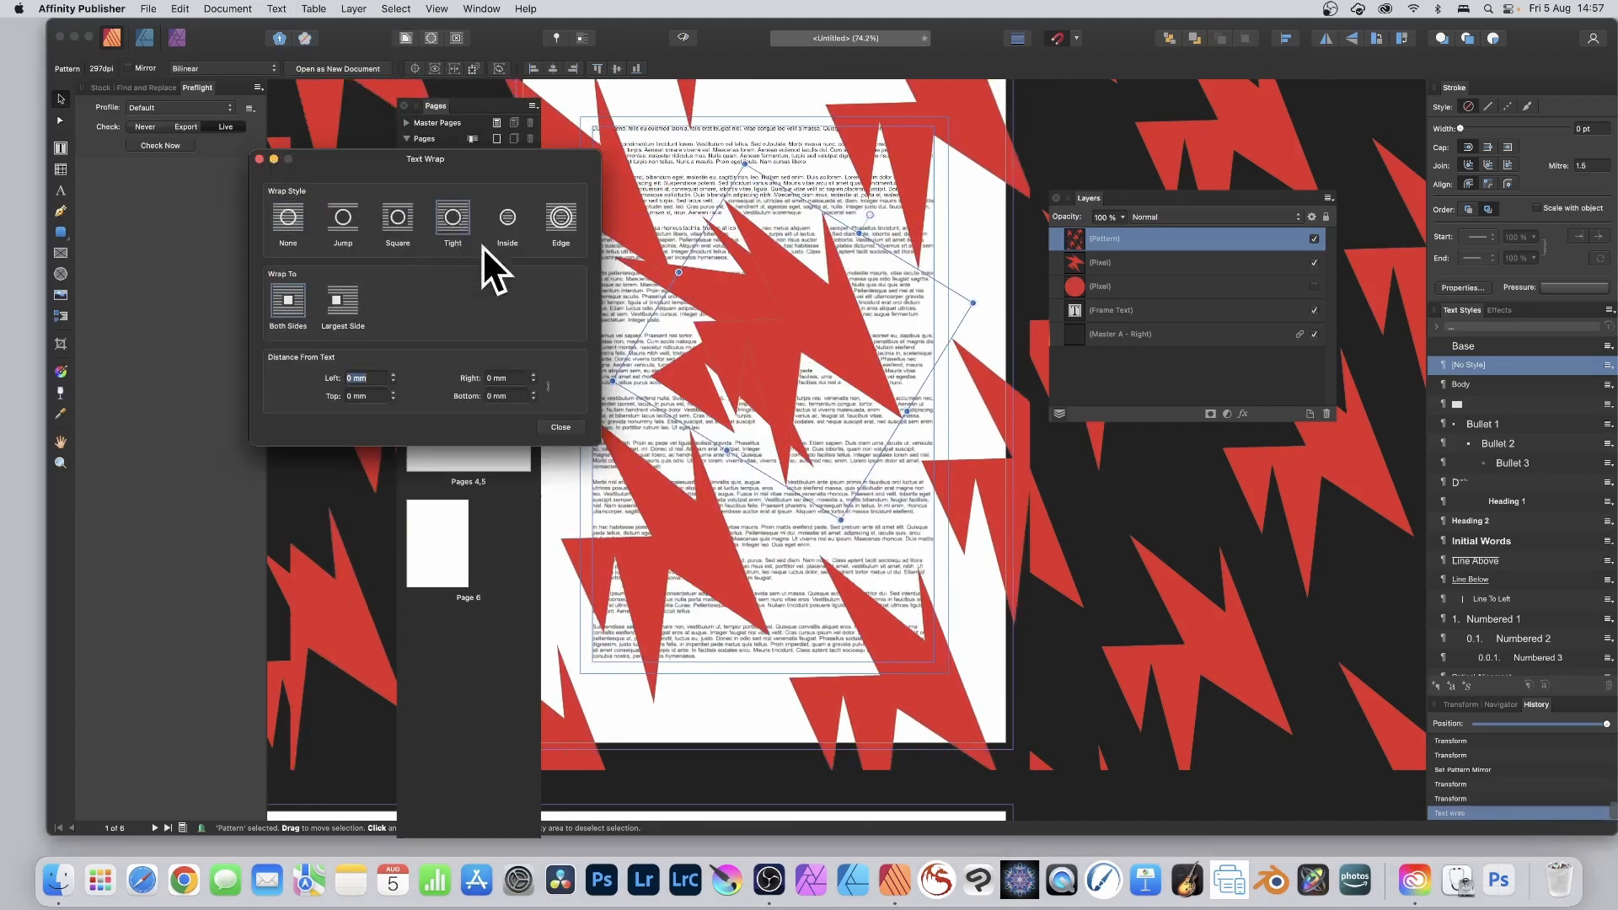
click(562, 427)
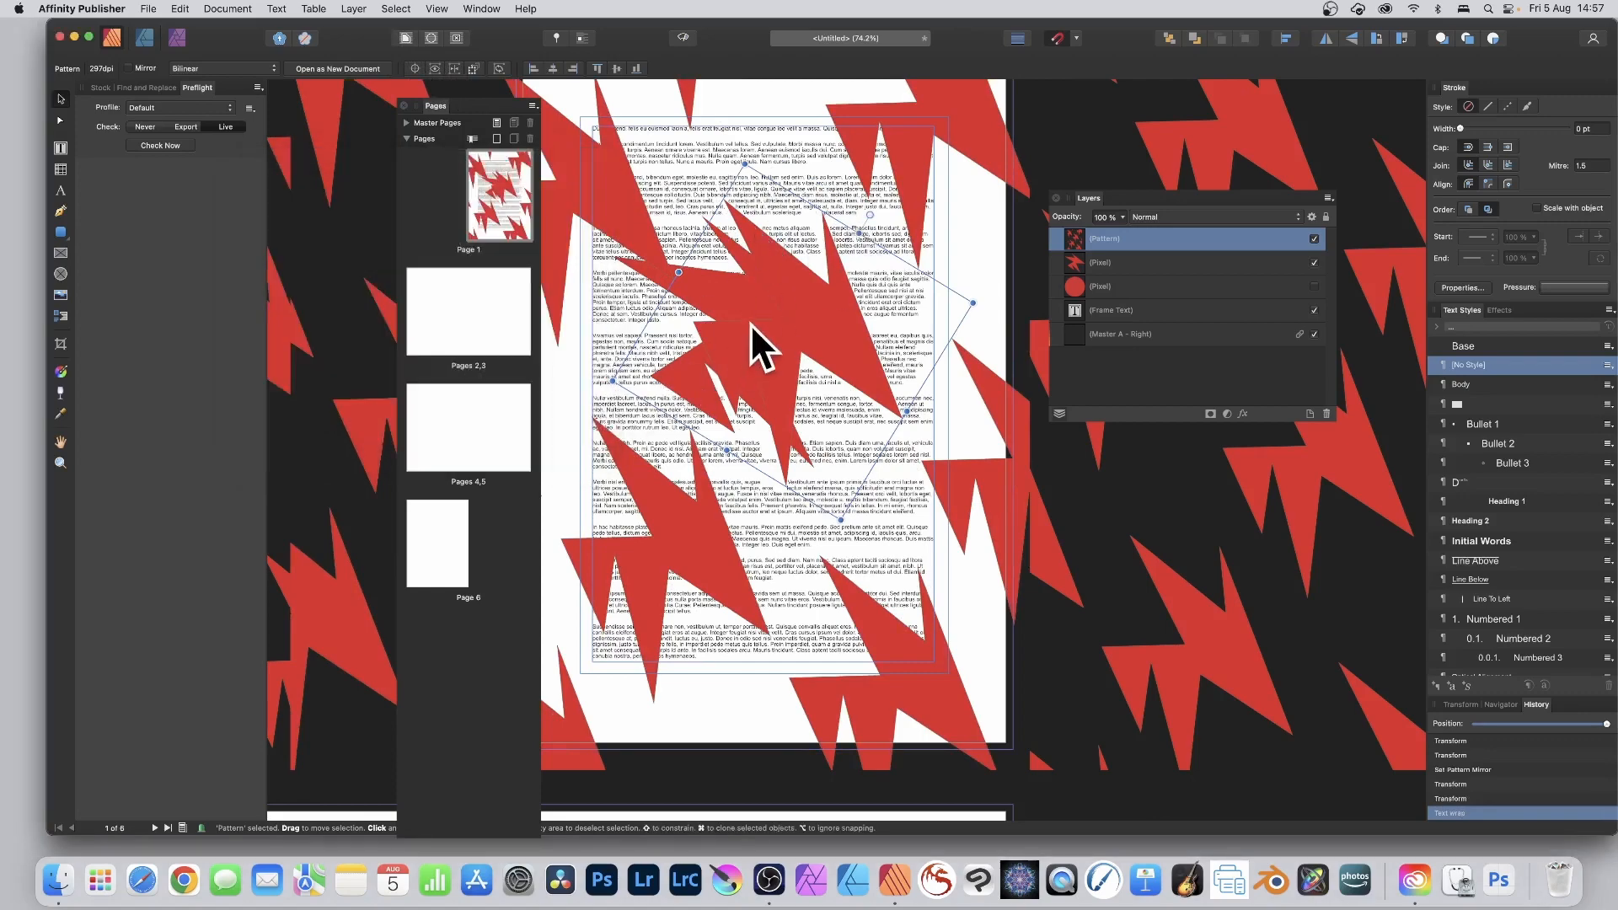
Try moving the wrapped pattern over the text, and undo the move
drag(842, 327, 797, 330)
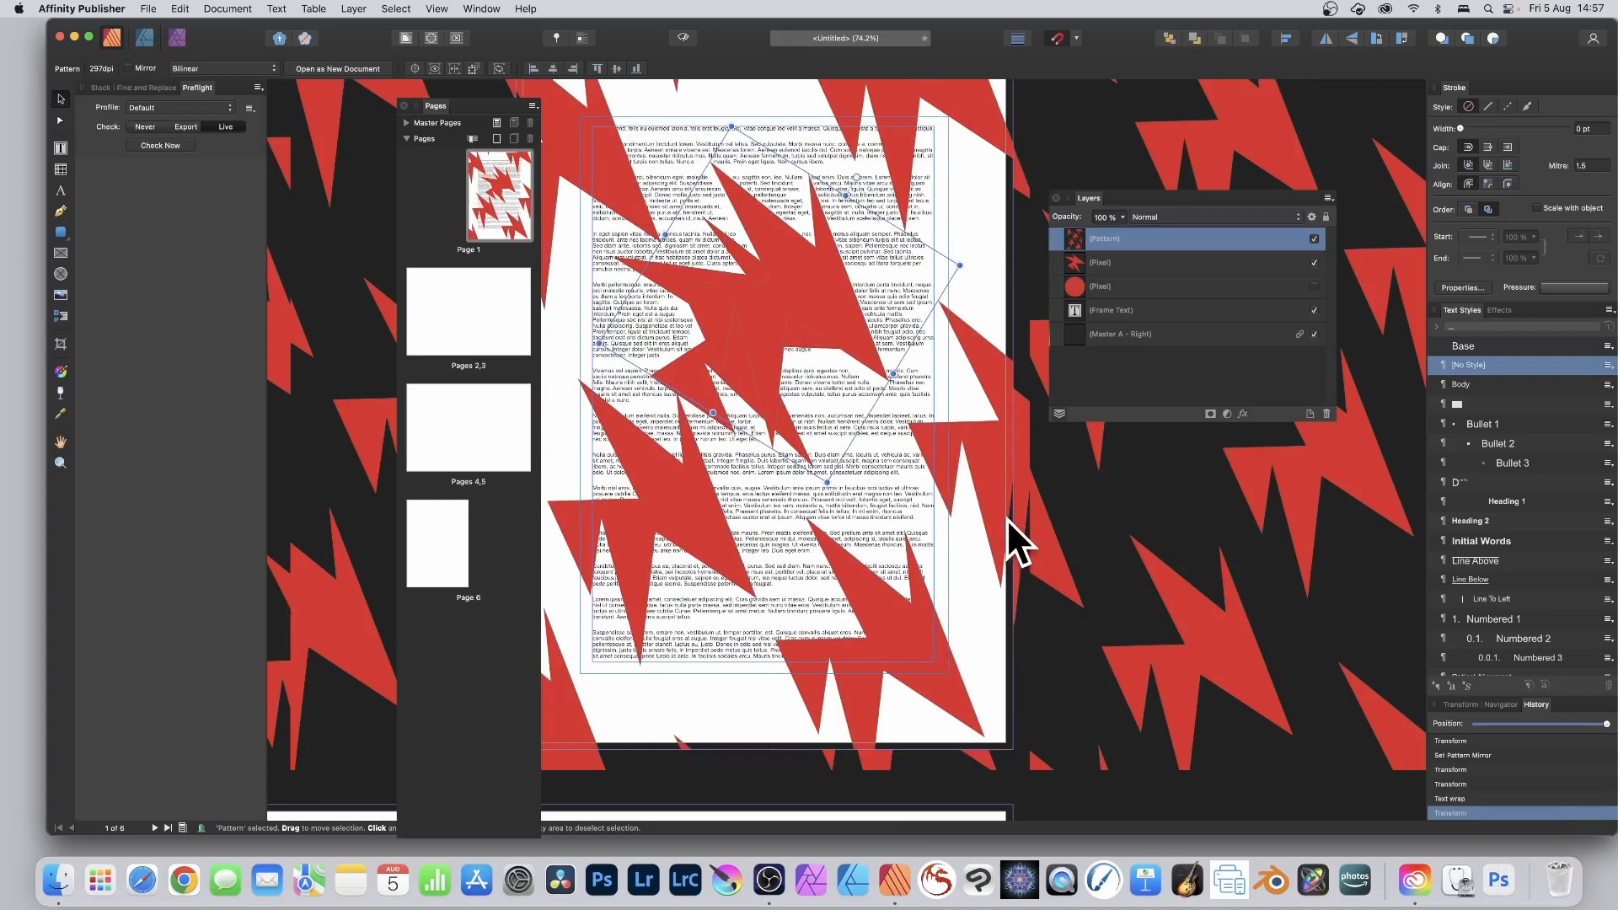
key(super+z)
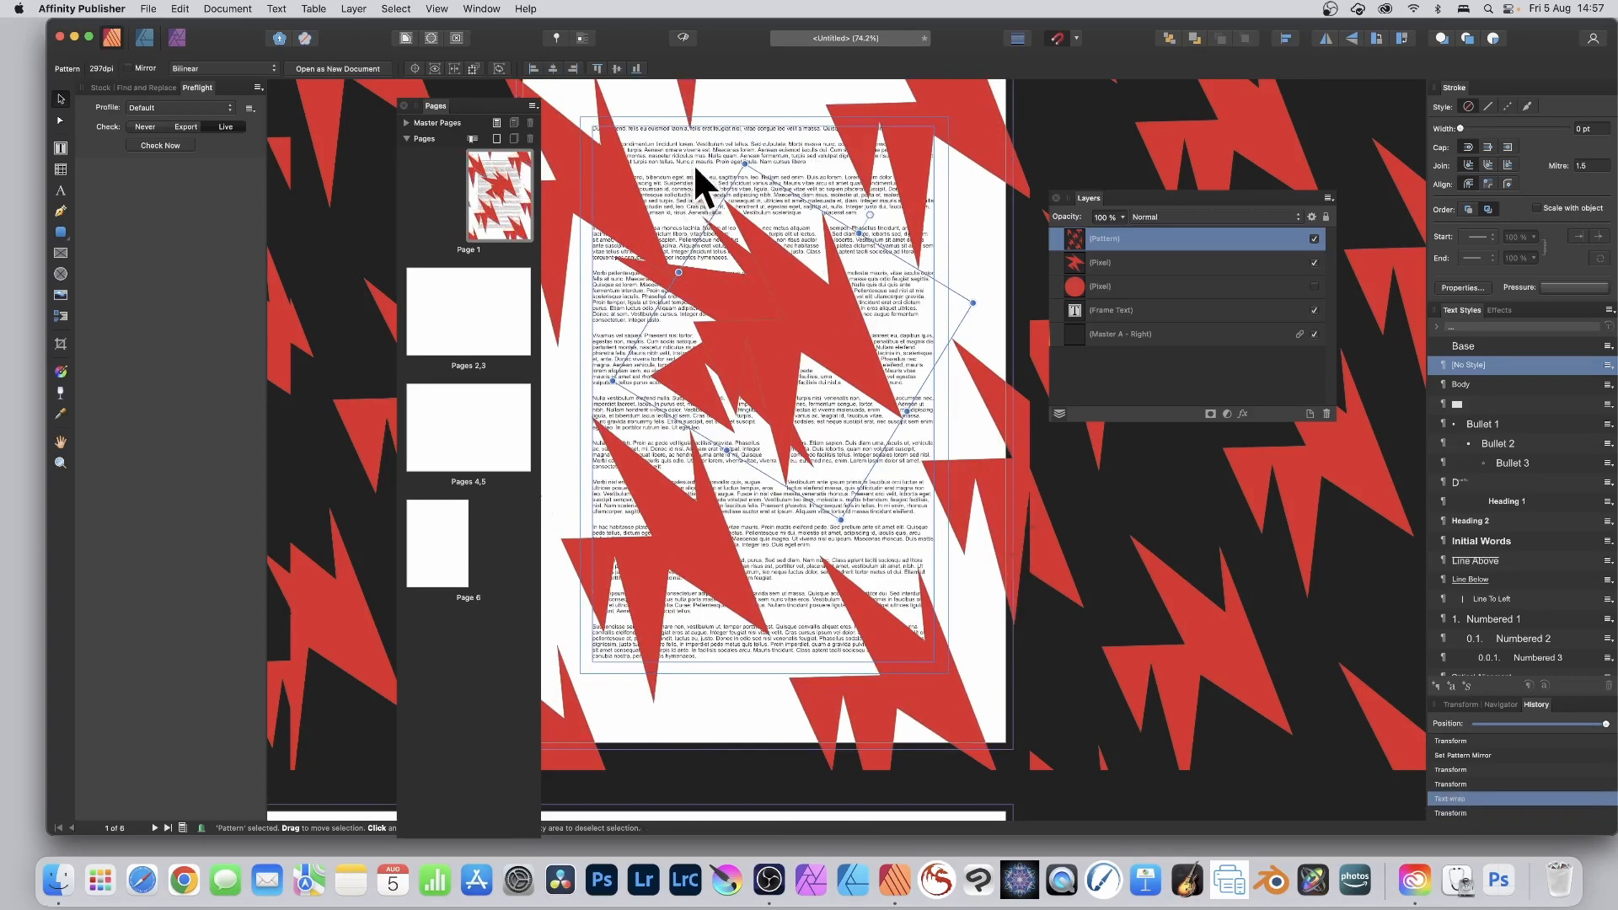
Shrink the pattern so its motifs repeat more densely over the page, and rasterise it
drag(742, 163, 807, 293)
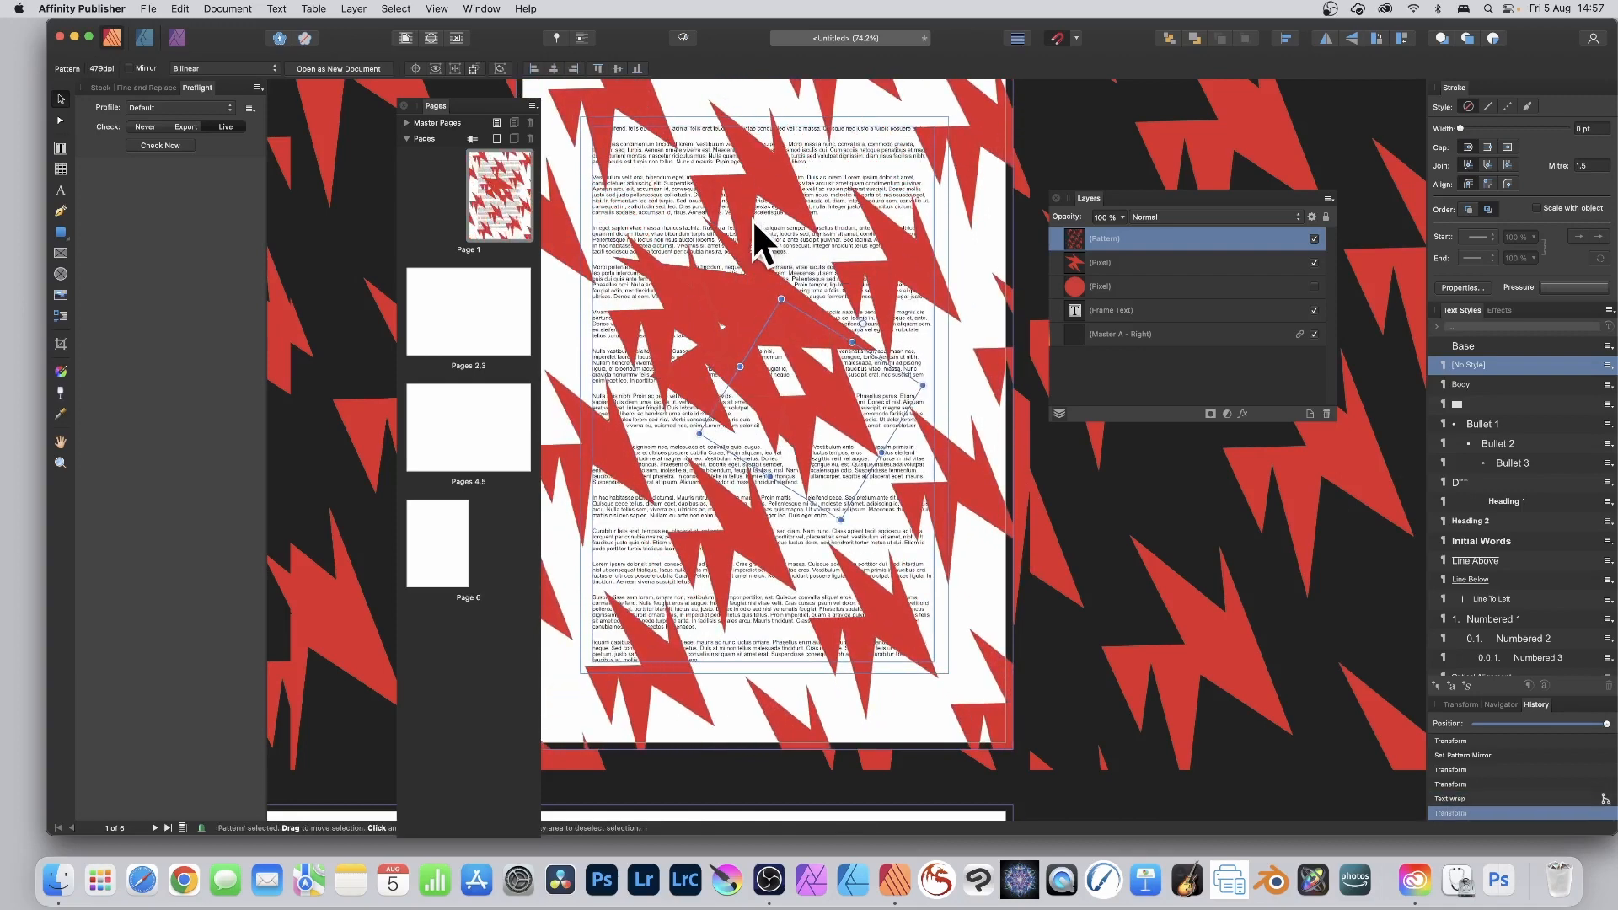
click(354, 10)
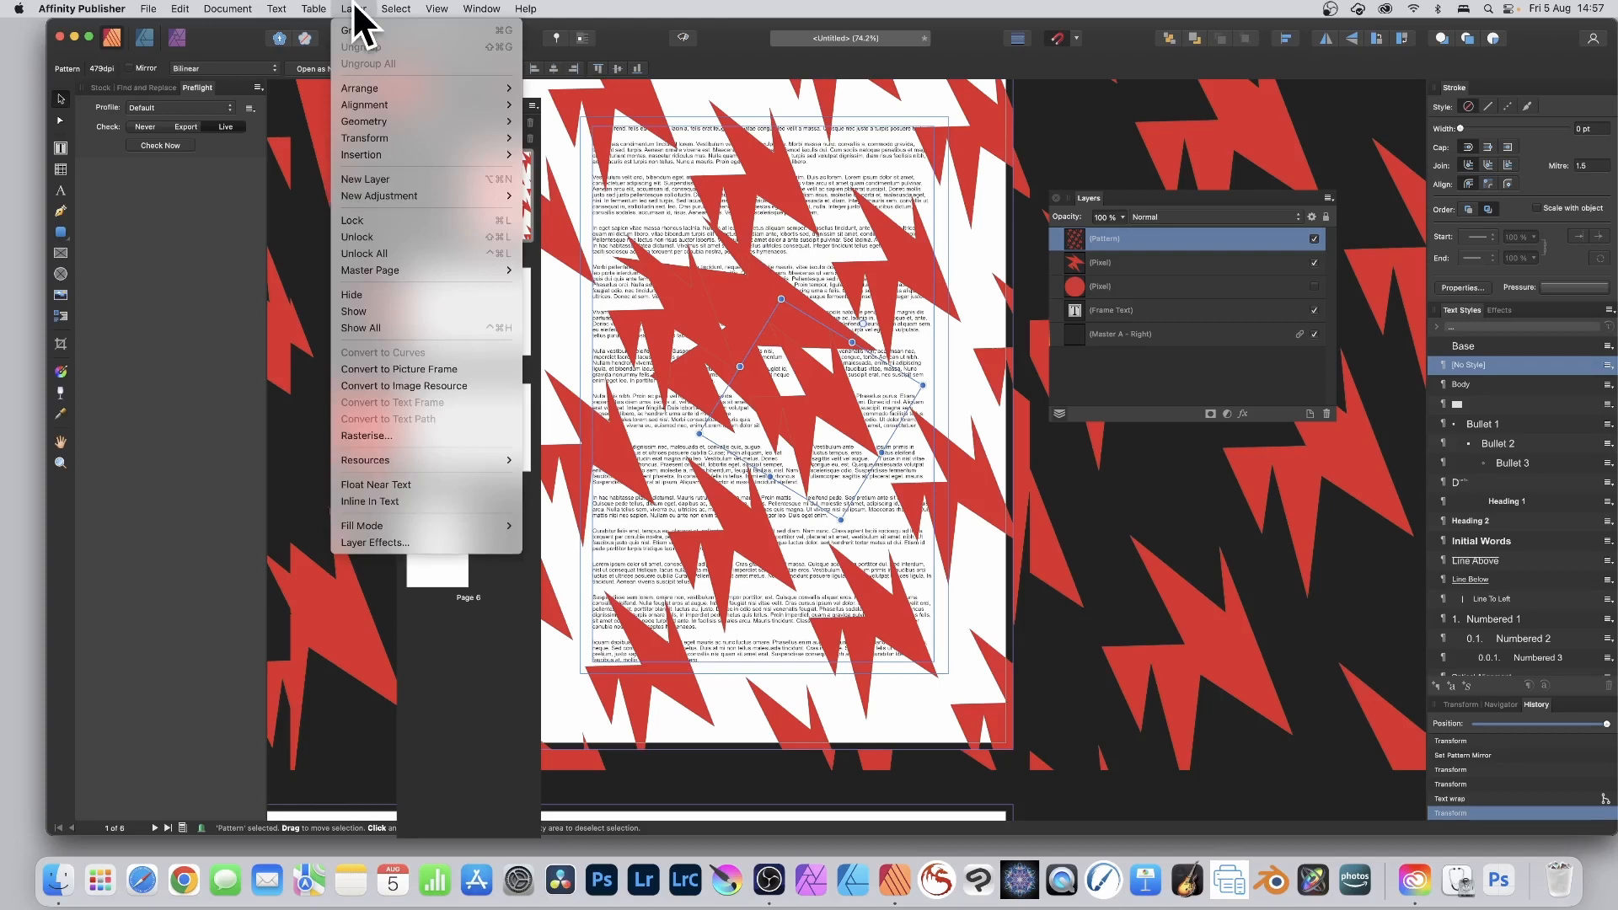
click(388, 436)
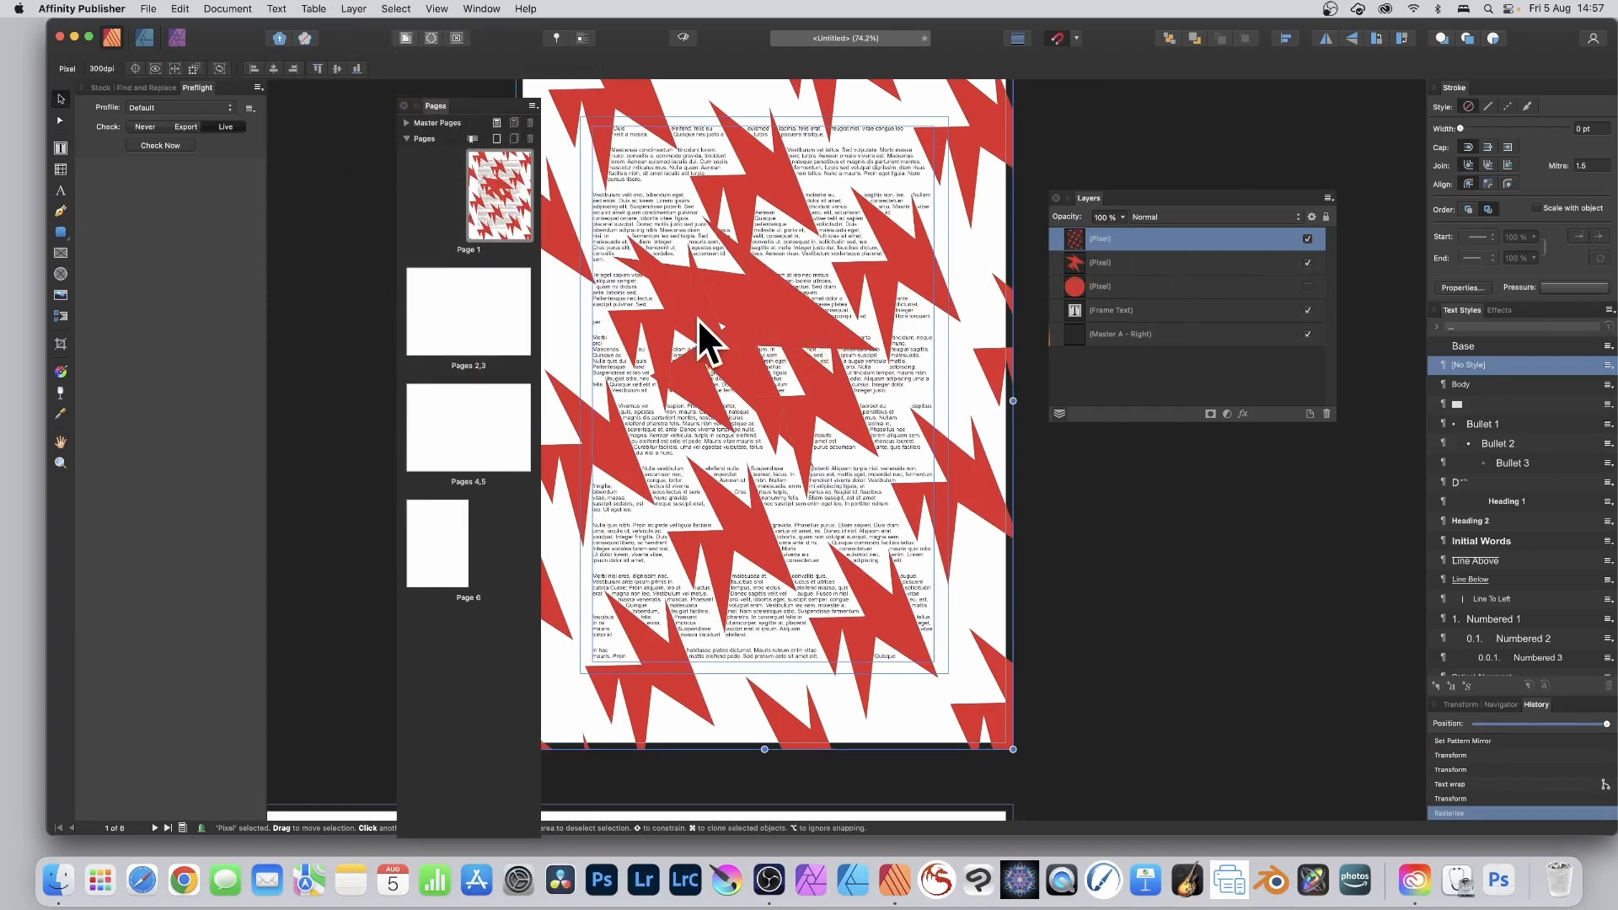
Move the rasterised pattern up and to the right over the text, and review its text wrap settings
drag(757, 403, 797, 326)
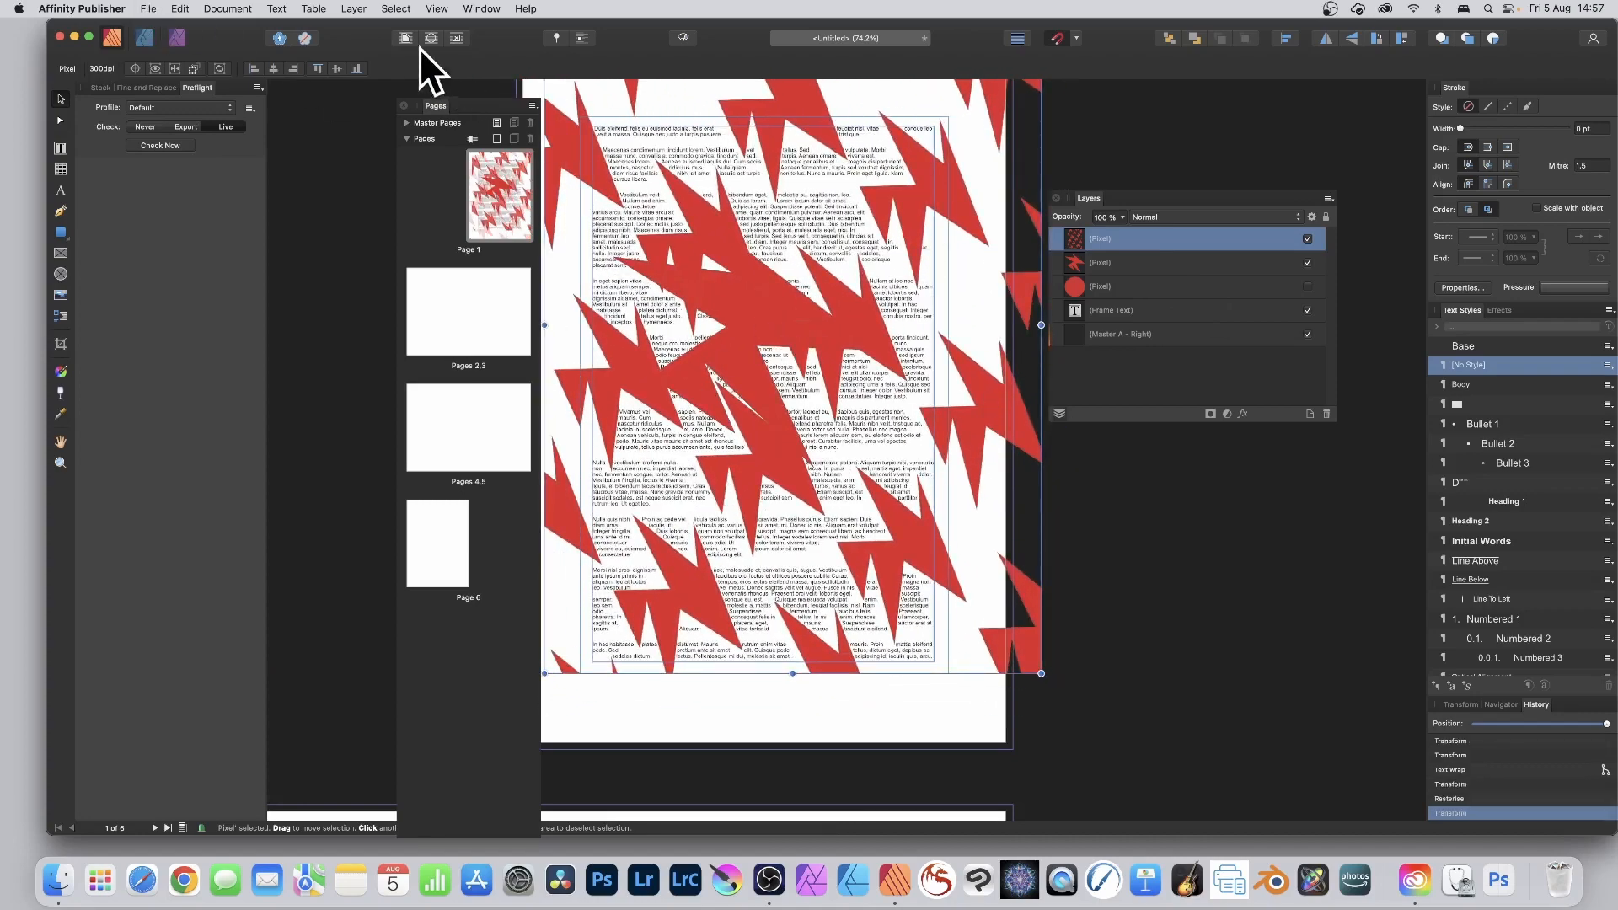
click(406, 38)
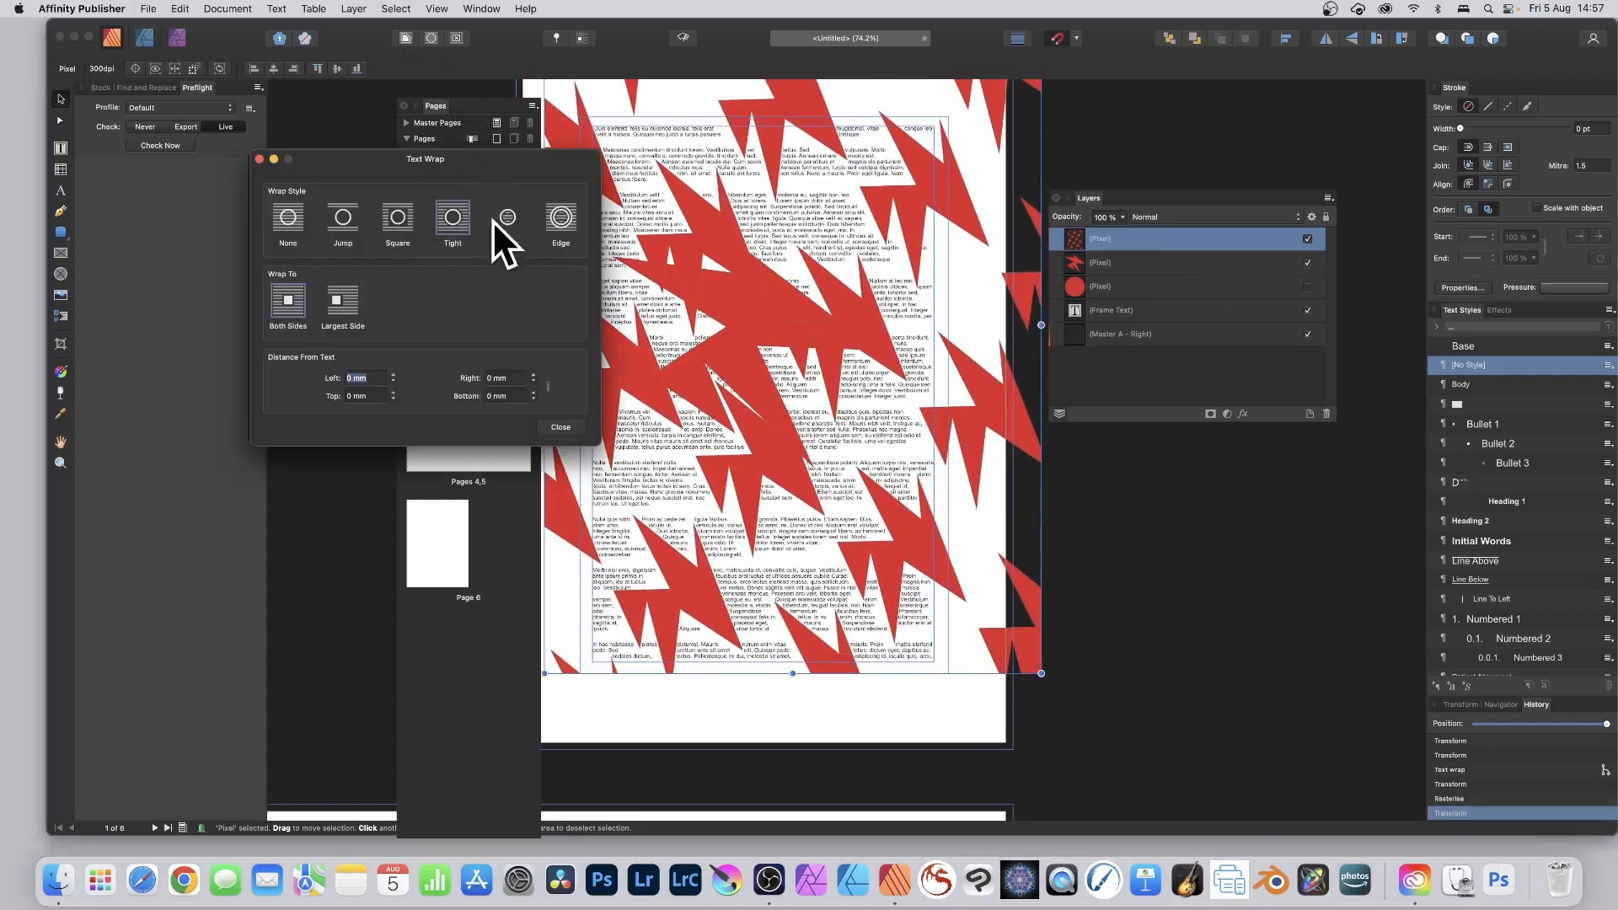
click(560, 427)
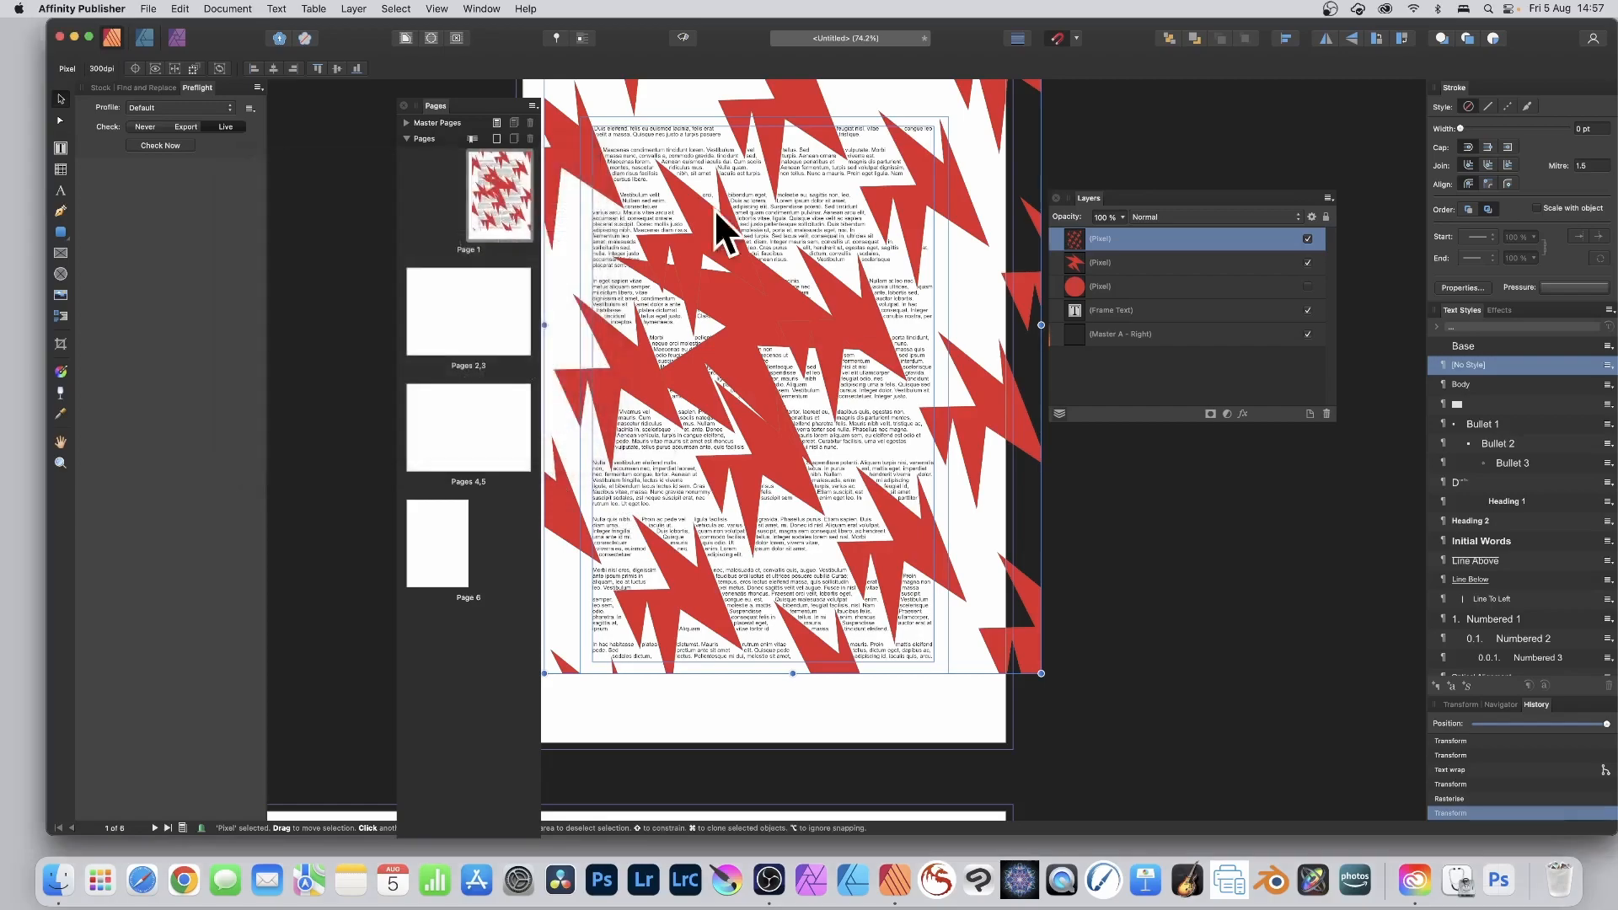
Shift the rasterised pattern down and to the right, stretch it wider towards the page's left edge, and adjust its position
drag(718, 240, 736, 270)
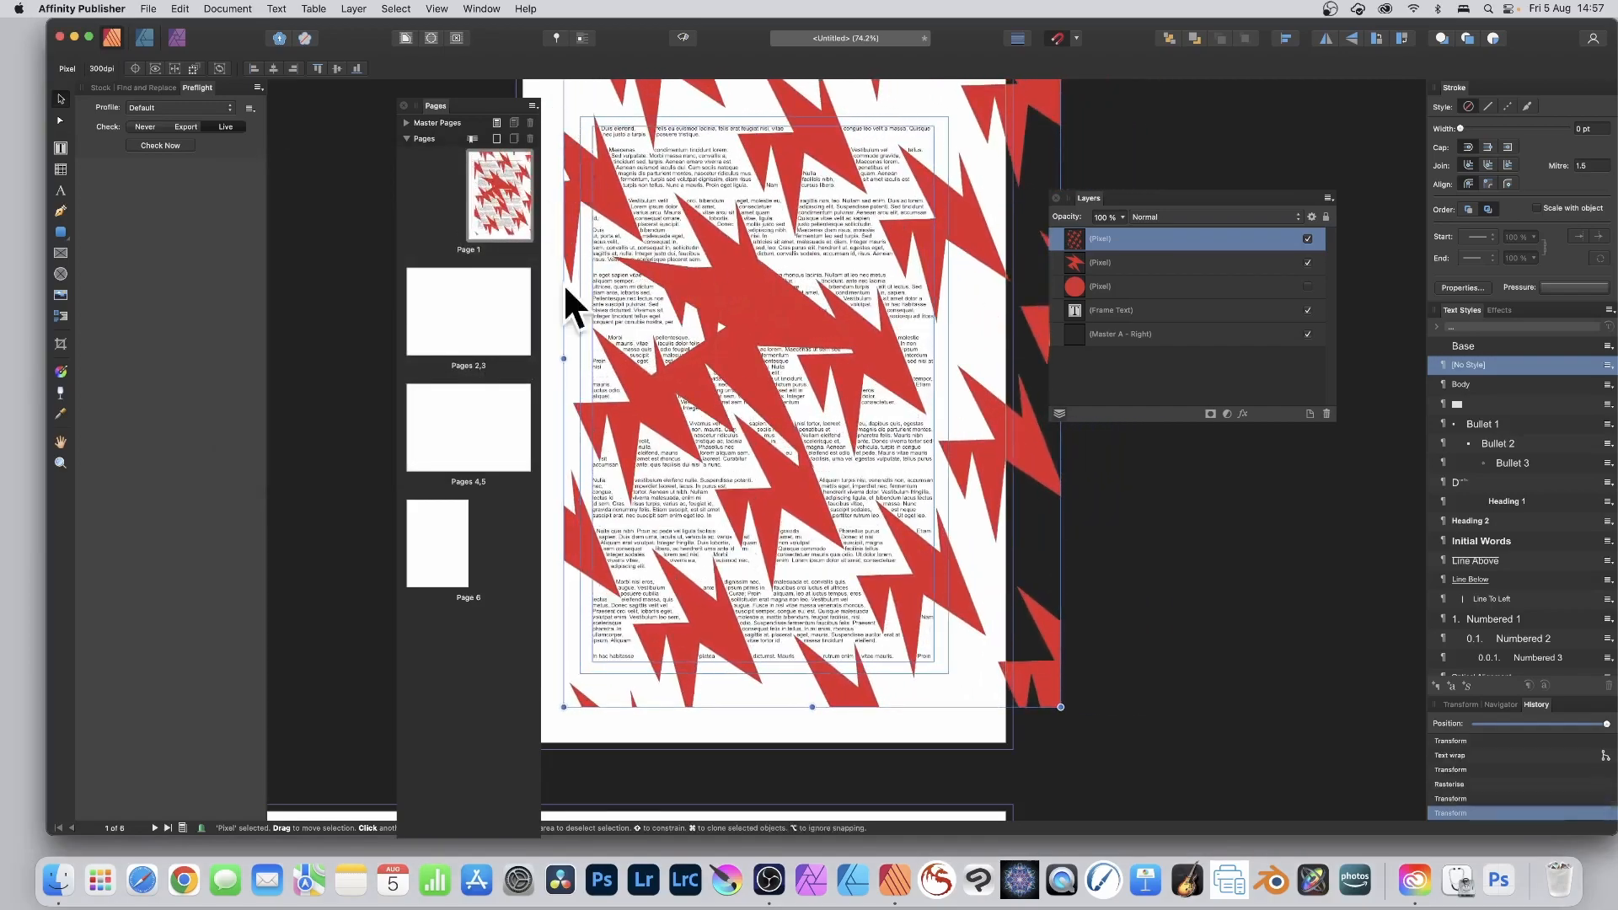
drag(563, 358, 508, 354)
drag(676, 255, 713, 260)
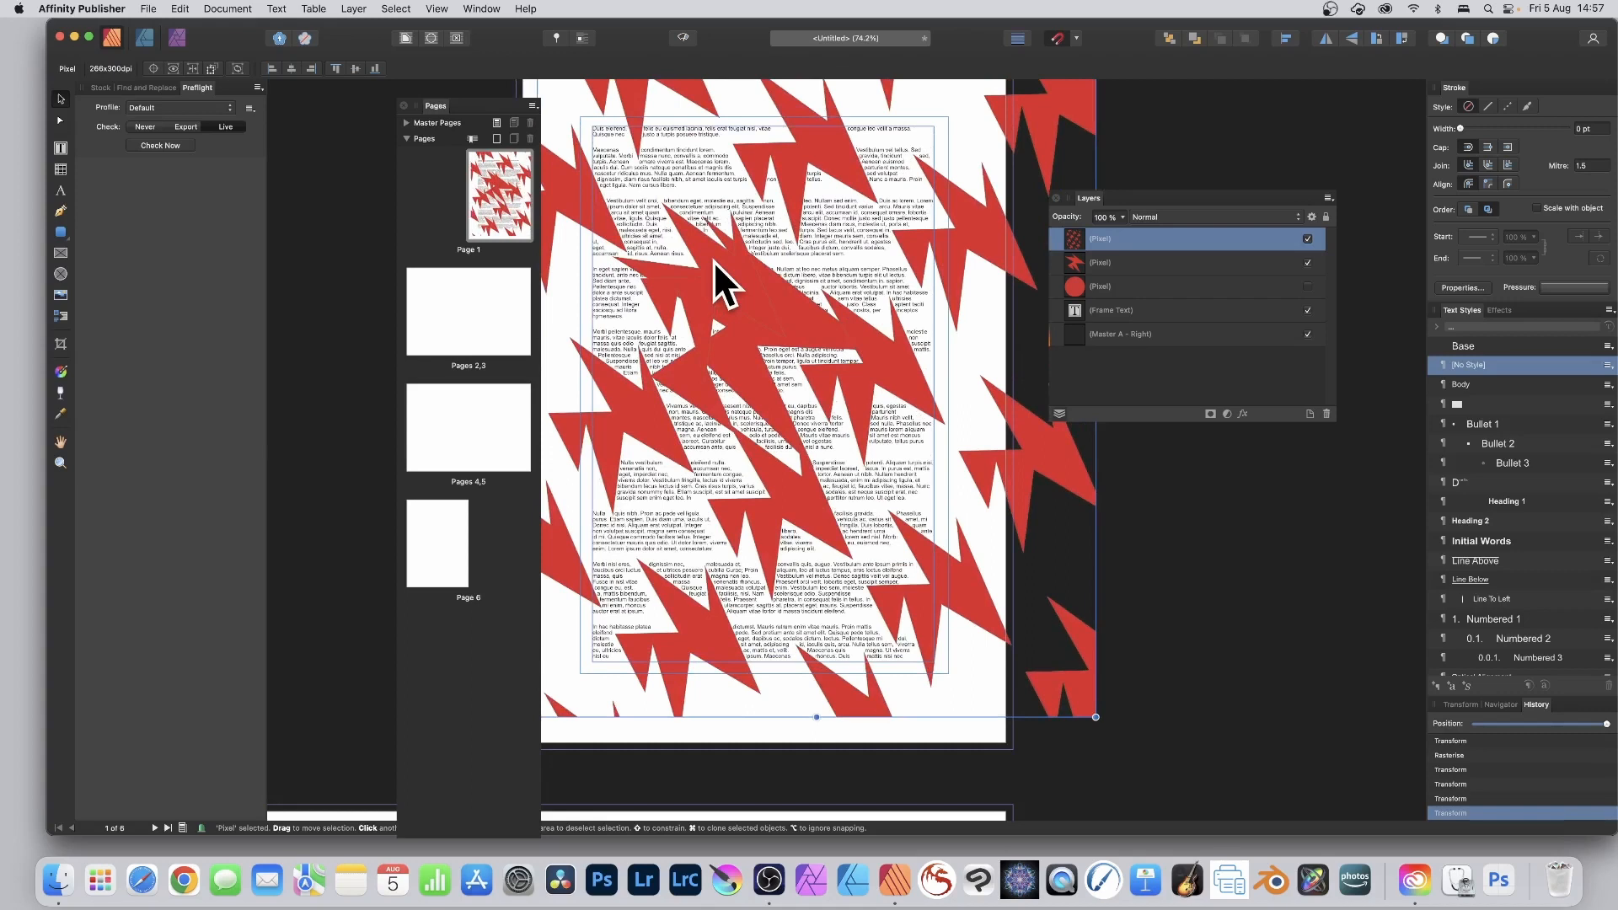
Hide the rasterised pattern layer and the jagged shape layer
click(1308, 239)
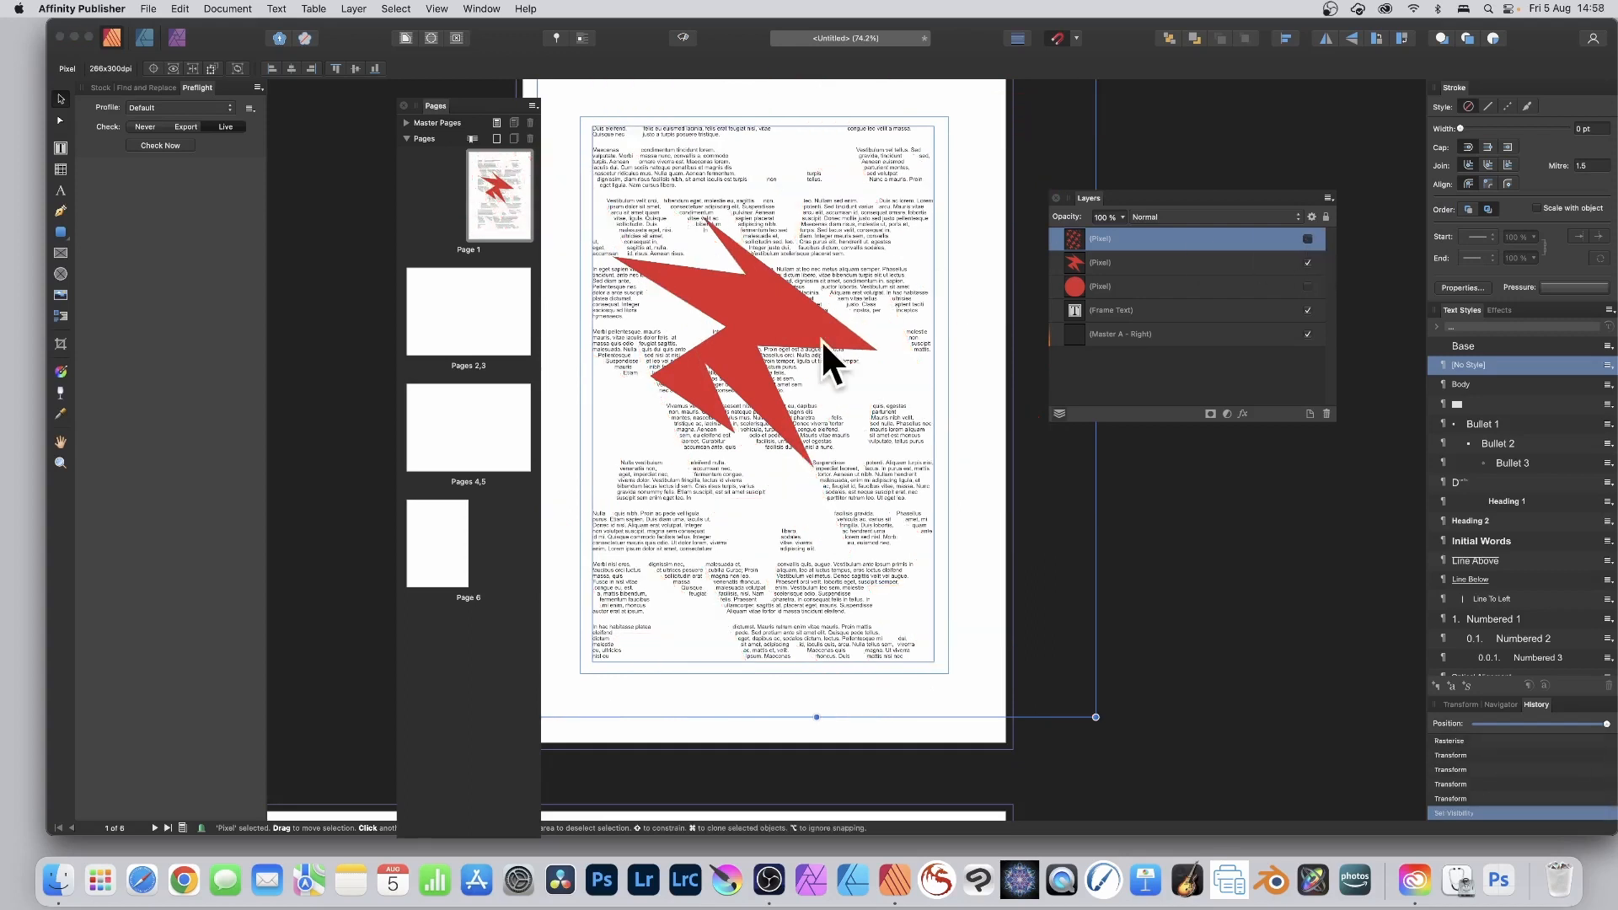
click(781, 308)
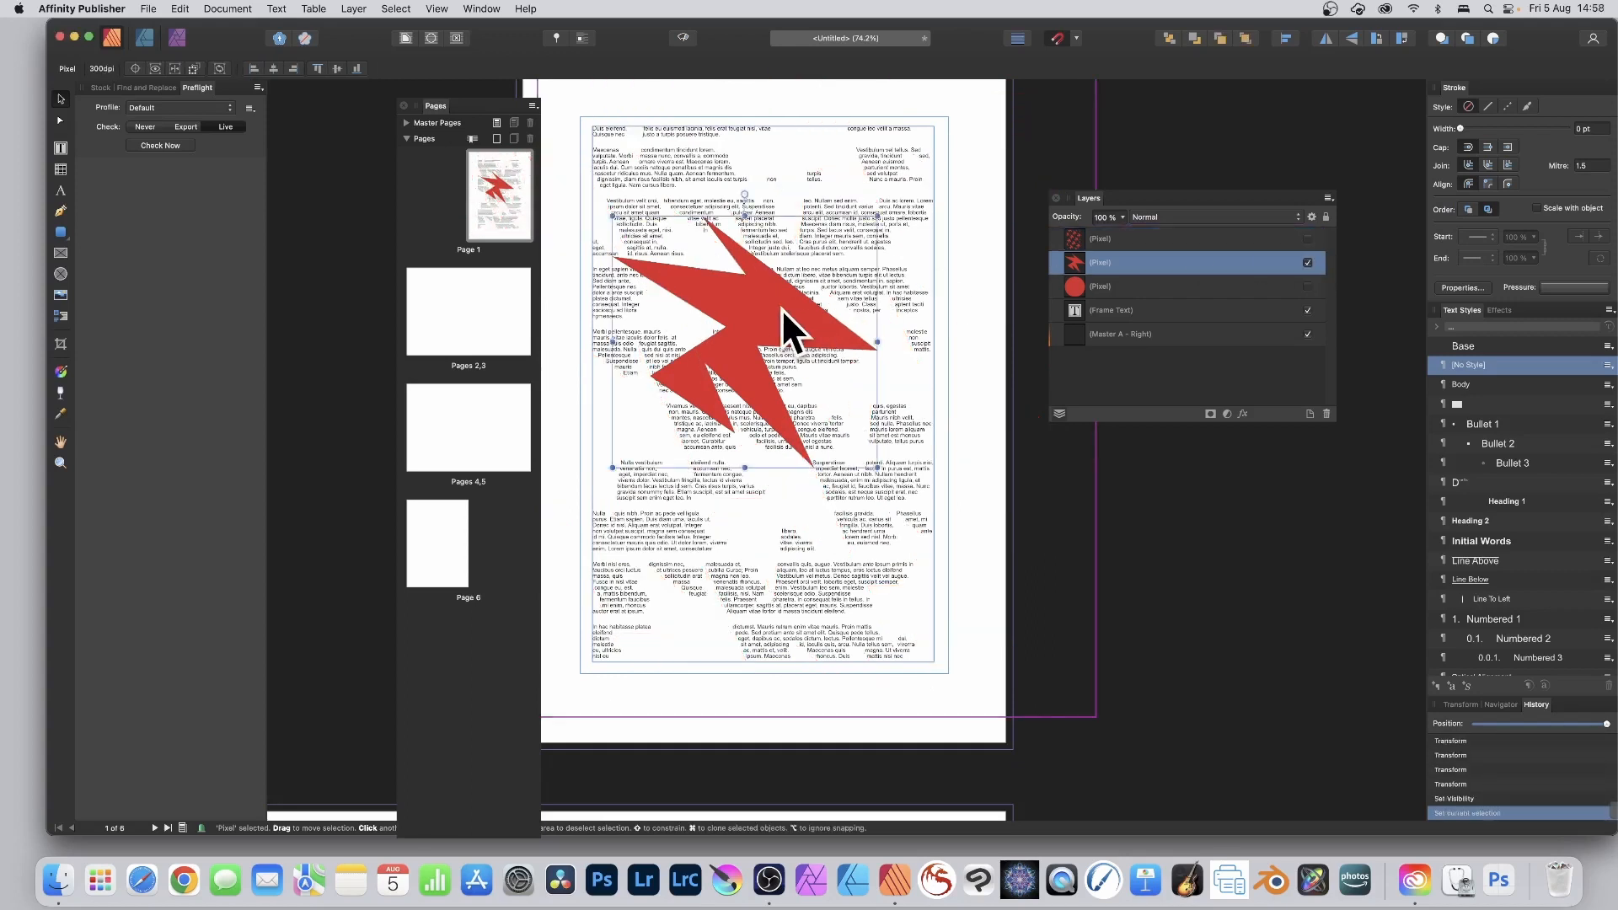
click(1308, 262)
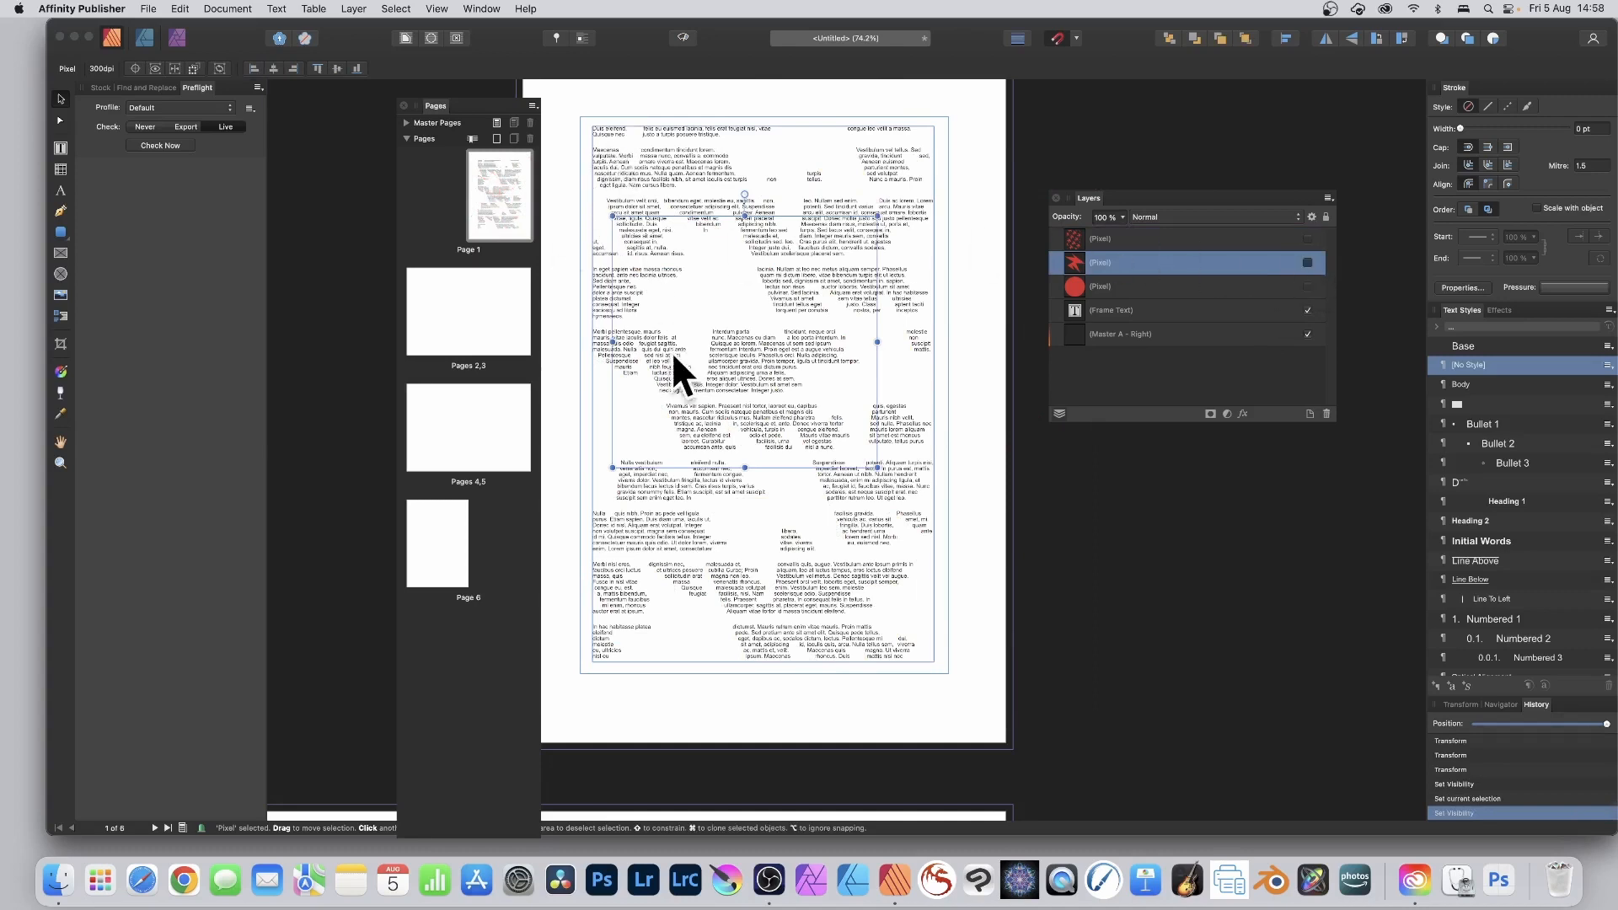